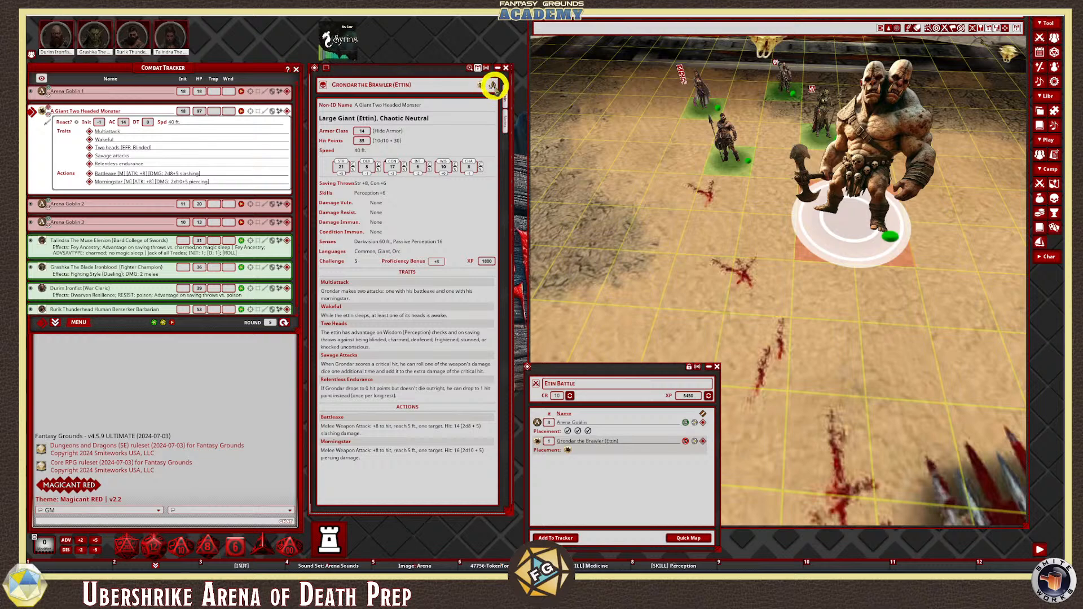
Open the picture and tokens of Grondar the Brawler (Ettin) to examine its full-body, flat and camera images
click(492, 86)
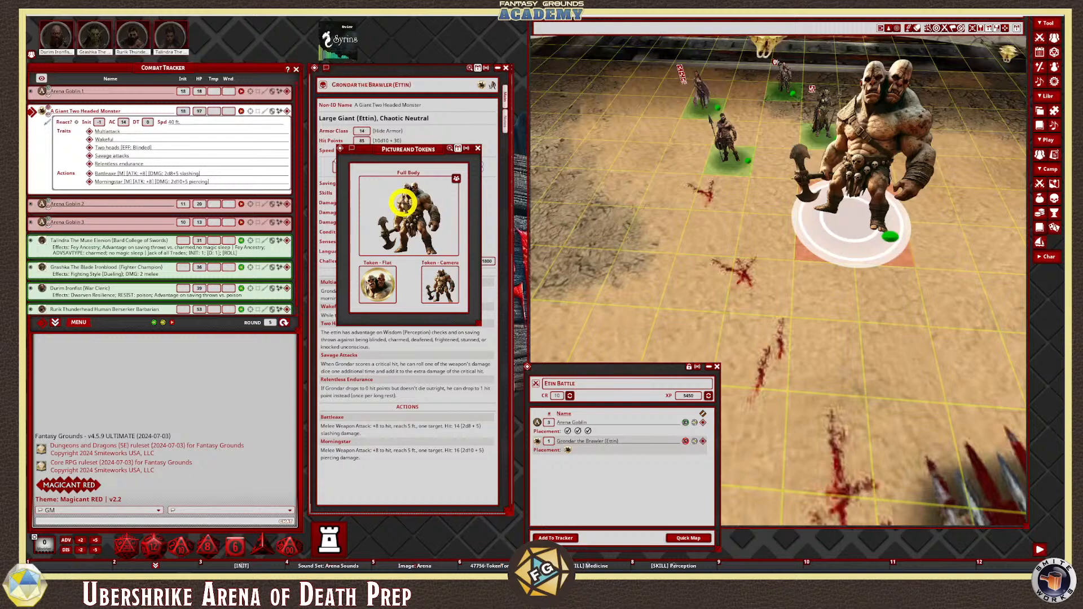
Make Arena Goblin 1 the active combatant and give the party a long rest from the combat tracker
click(32, 91)
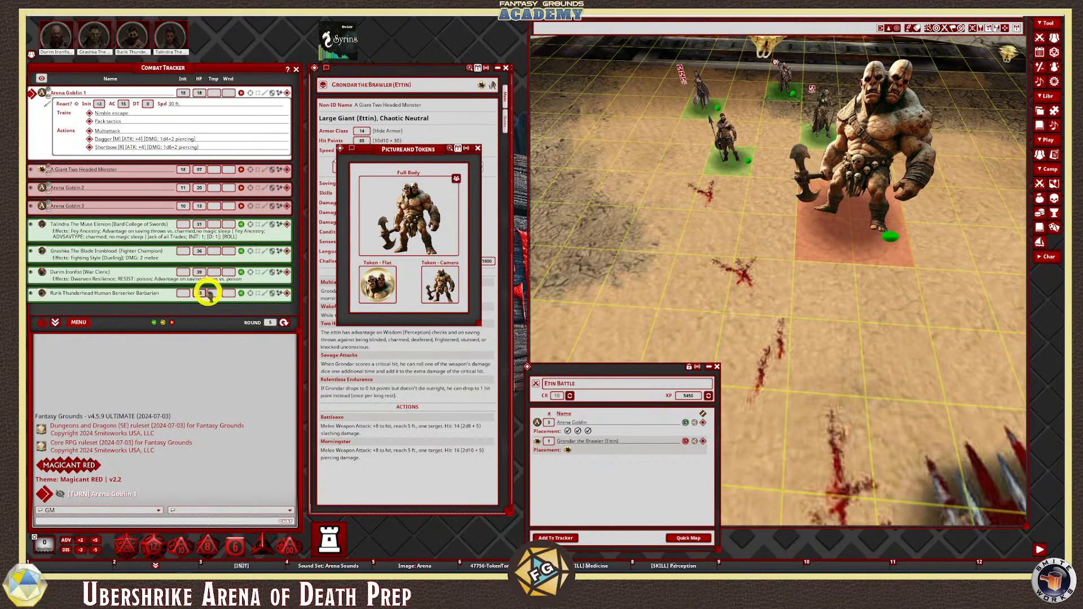
click(77, 322)
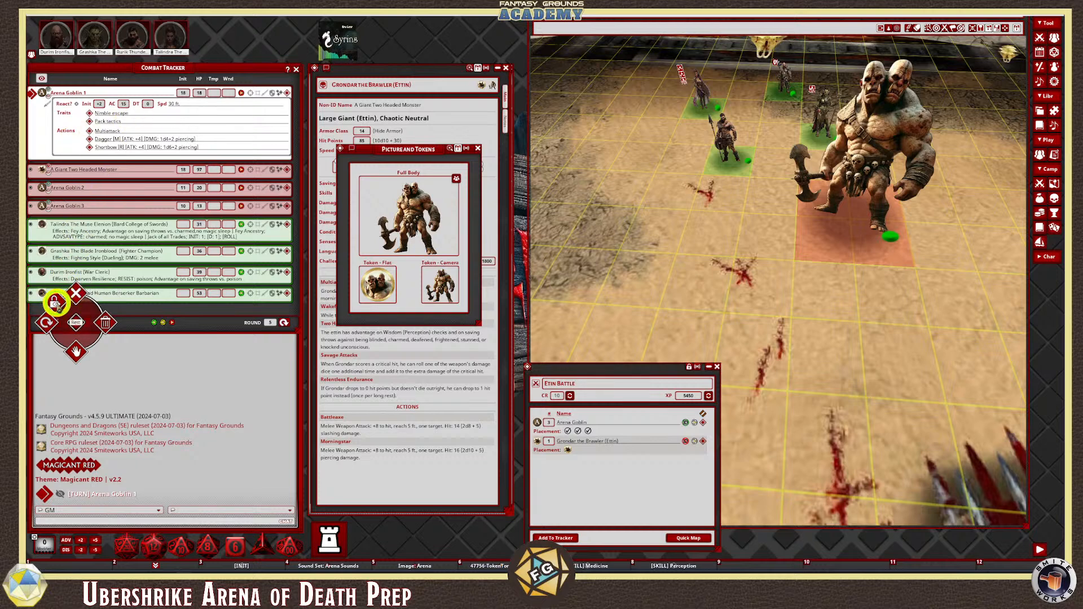
click(55, 303)
click(39, 323)
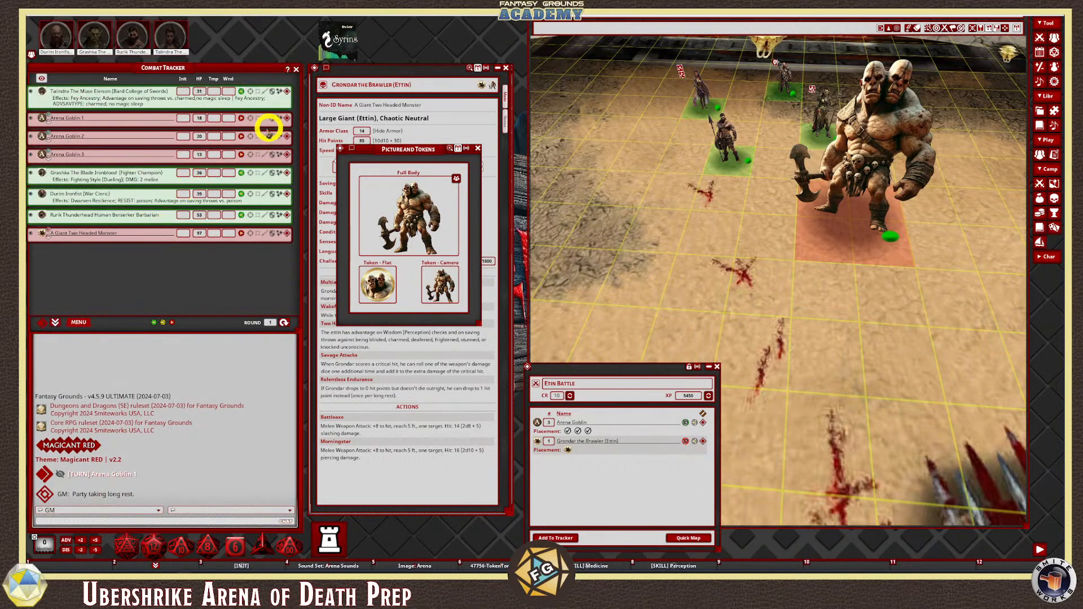
Delete the three Arena Goblins and the Giant Two Headed Monster from the combat tracker
click(83, 321)
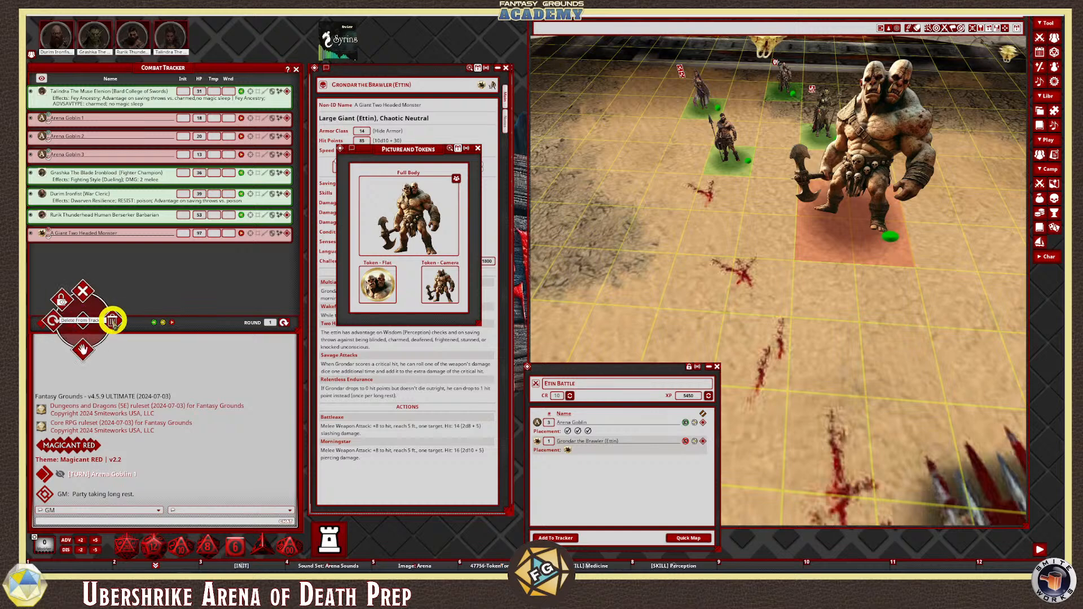
click(112, 320)
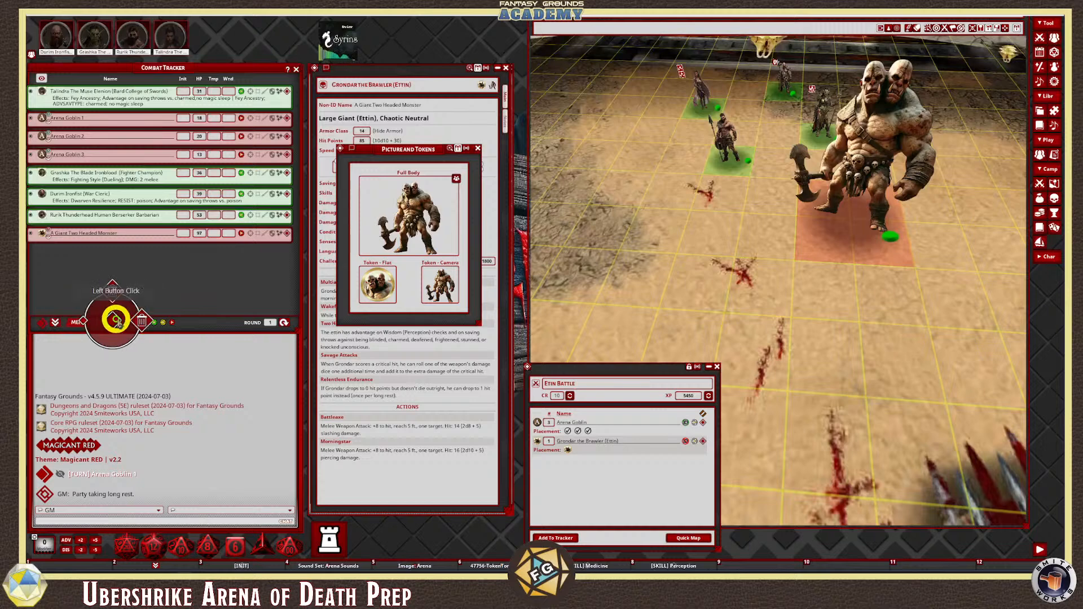
click(142, 319)
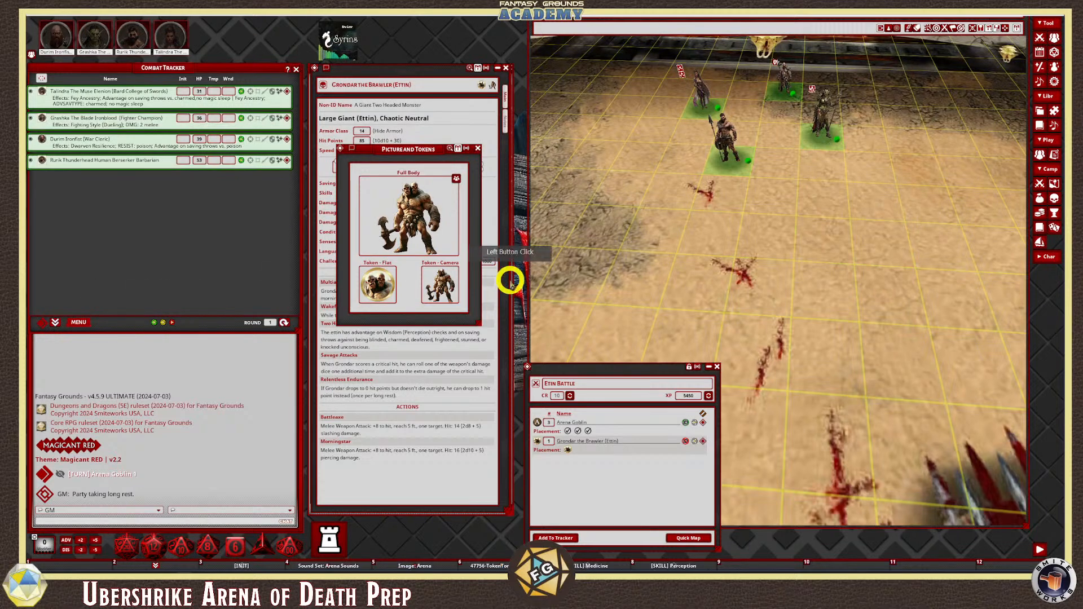
Examine the party's standing tokens on the arena map in camera view
scroll(773, 271, down, 5)
scroll(826, 249, down, 2)
drag(826, 249, 954, 246)
scroll(710, 252, up, 1)
scroll(747, 256, up, 3)
drag(795, 234, 744, 186)
scroll(760, 257, up, 1)
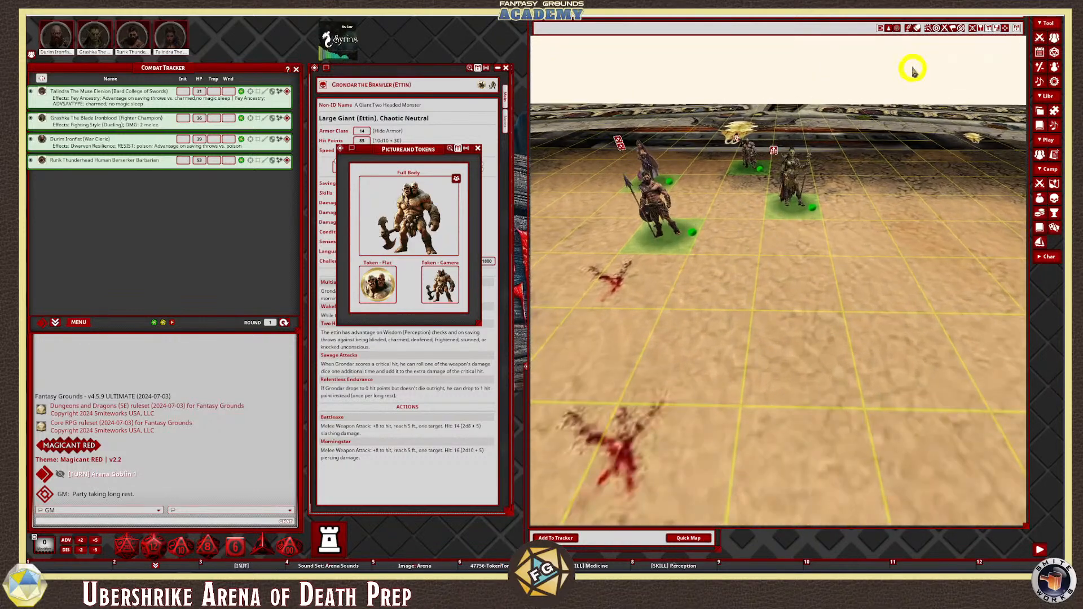
Switch the arena map to top-down view and inspect the party's flat tokens near the gate
click(880, 32)
scroll(876, 297, down, 6)
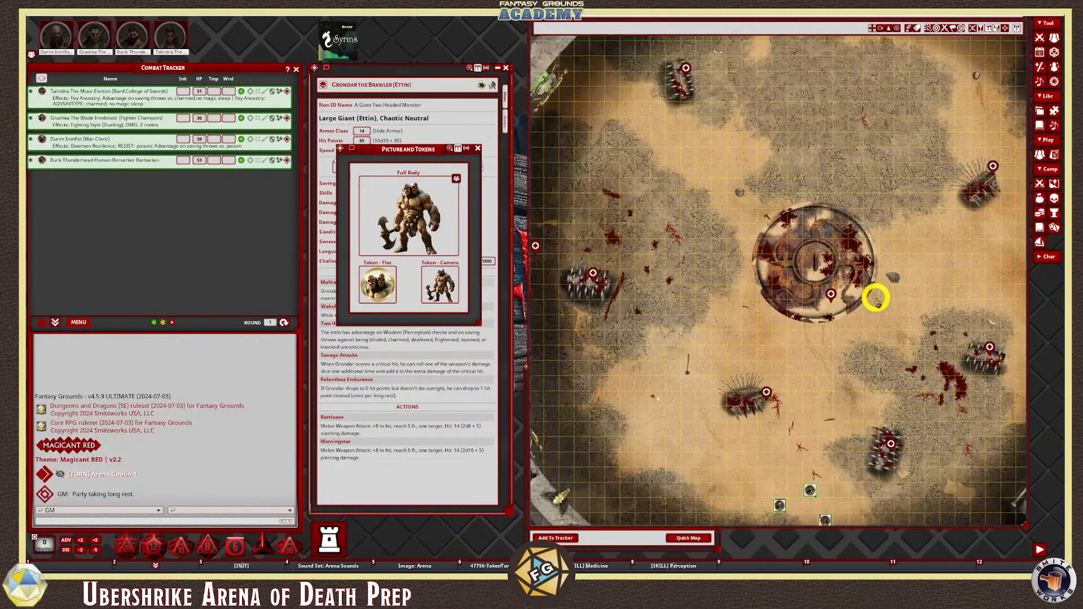
scroll(855, 493, up, 5)
scroll(852, 483, up, 3)
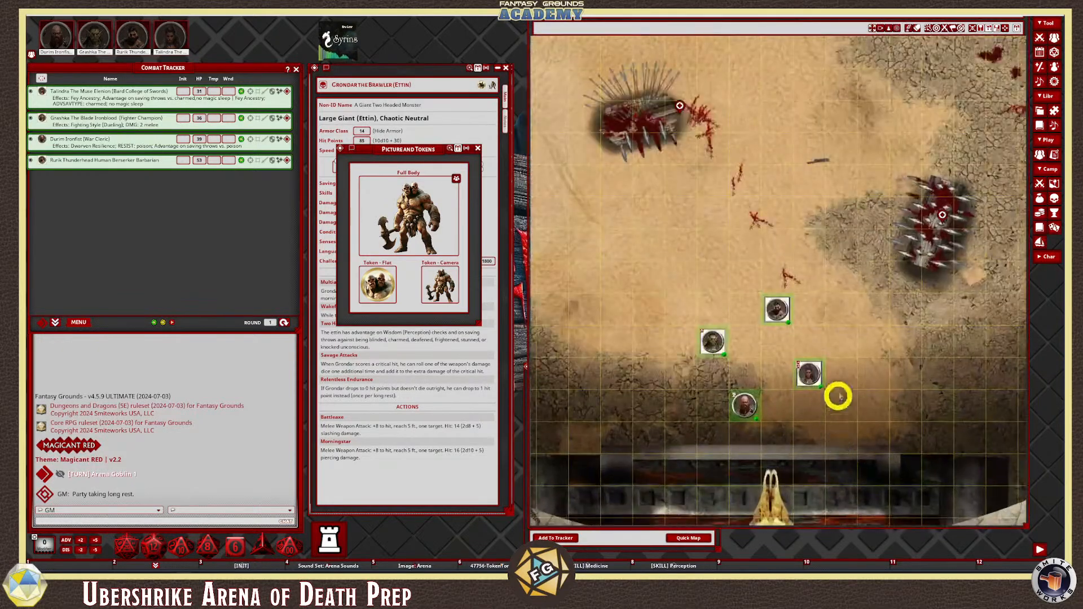
scroll(831, 198, down, 3)
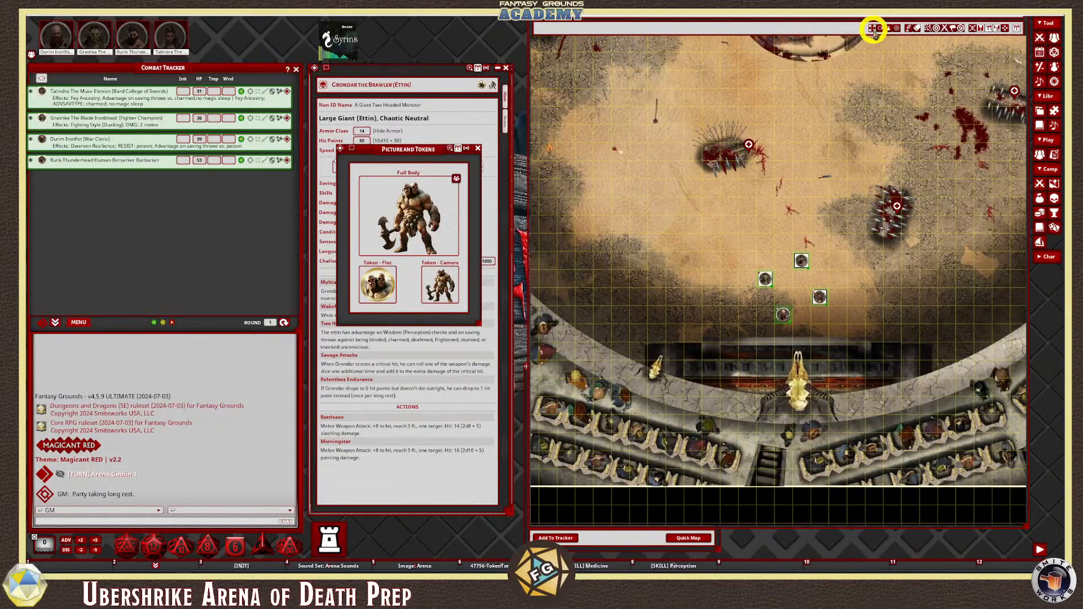
Fit the whole arena map, switch it back to camera view and look over the ground around the party
click(872, 29)
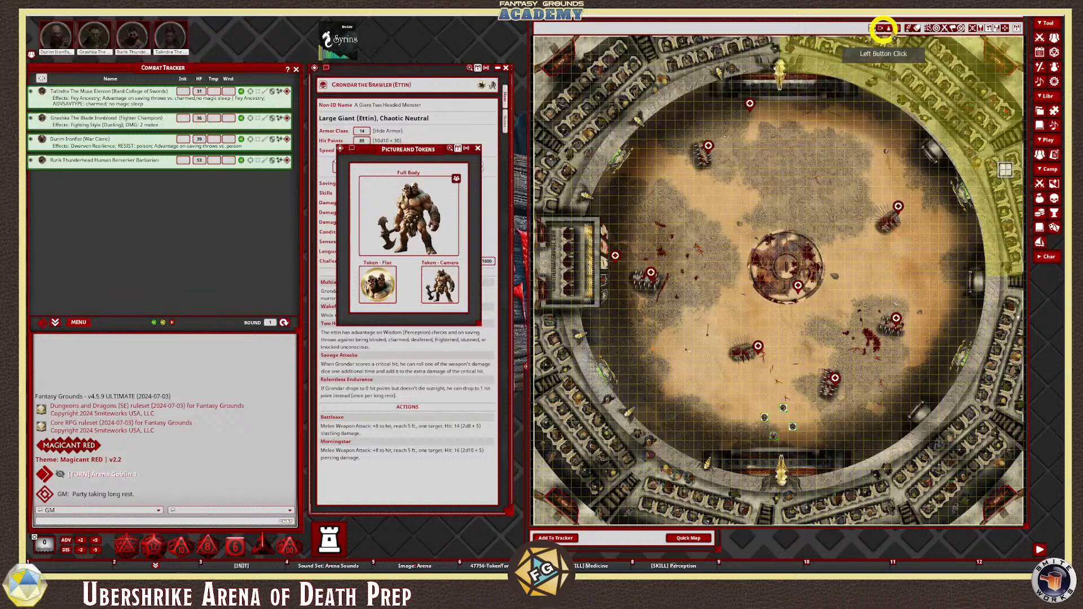
click(878, 28)
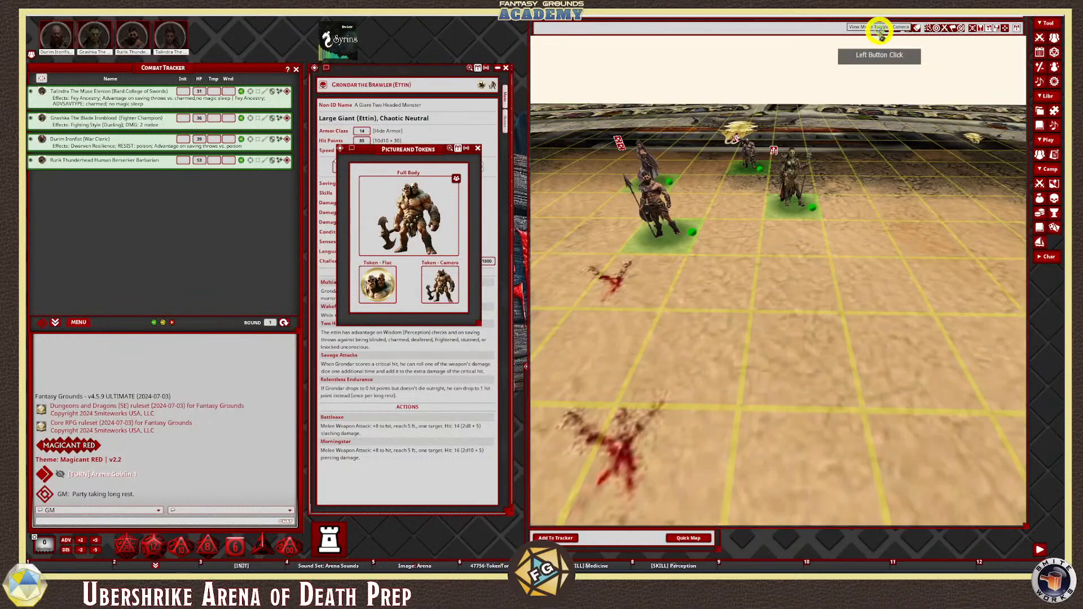
drag(808, 231, 774, 288)
scroll(773, 260, down, 5)
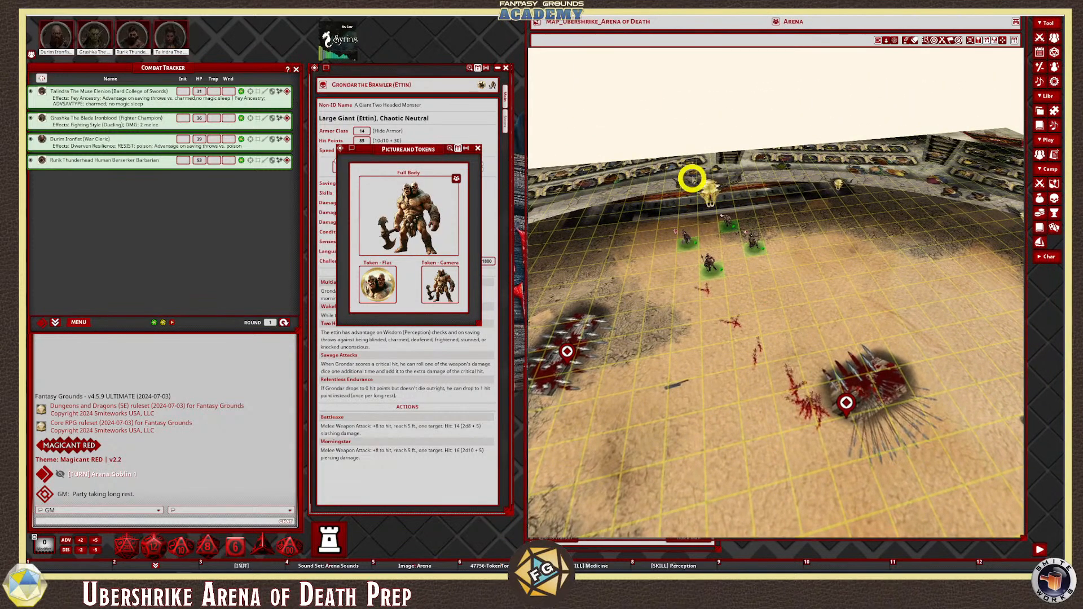
scroll(694, 244, down, 1)
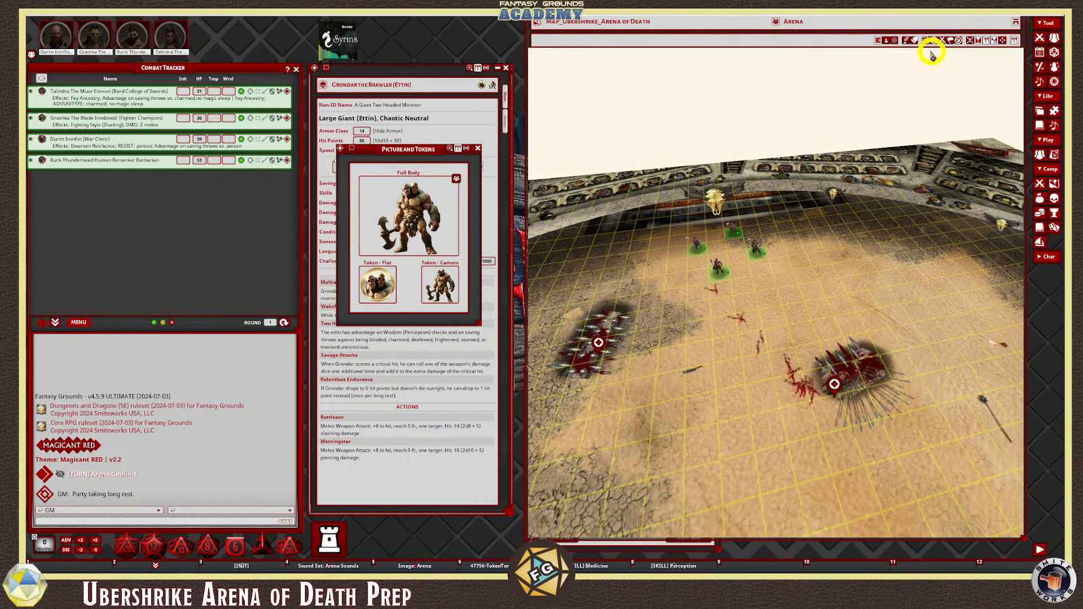
Return the arena map to top-down view and close Grondar's picture and tokens
click(879, 39)
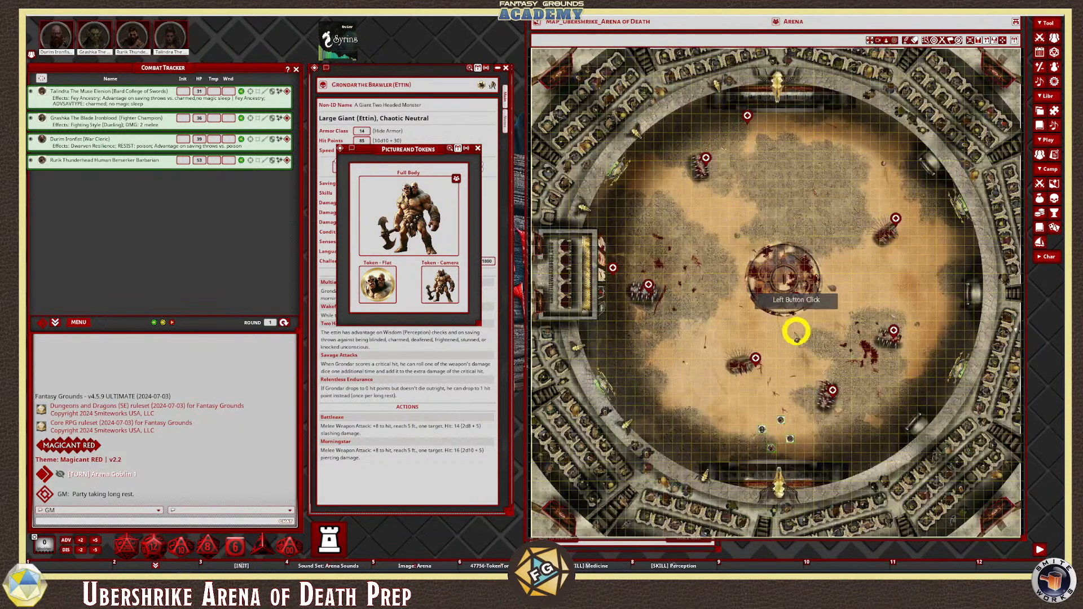
scroll(779, 229, up, 2)
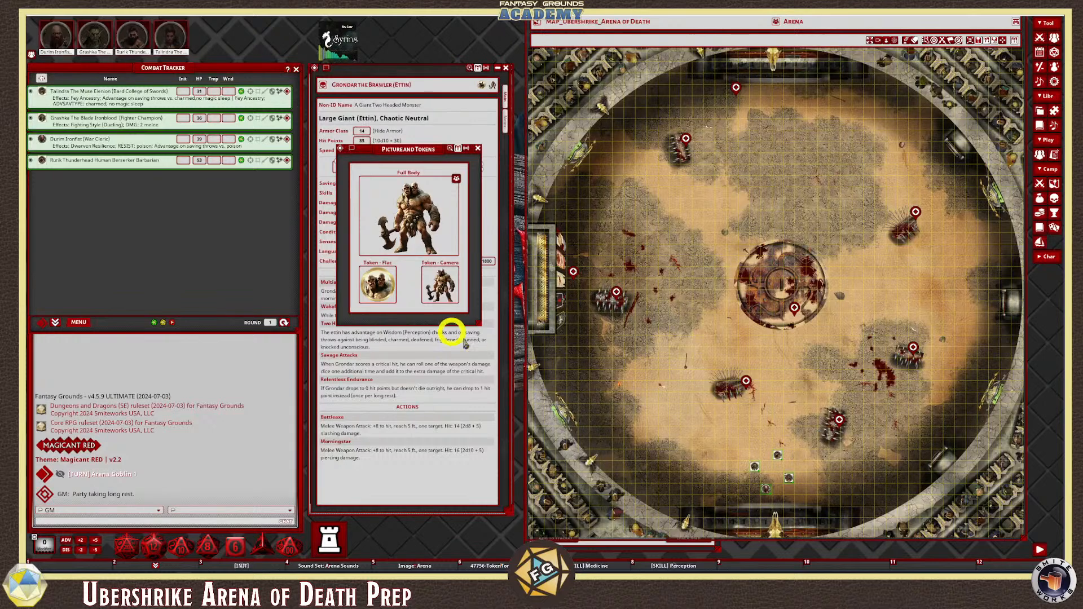
click(478, 148)
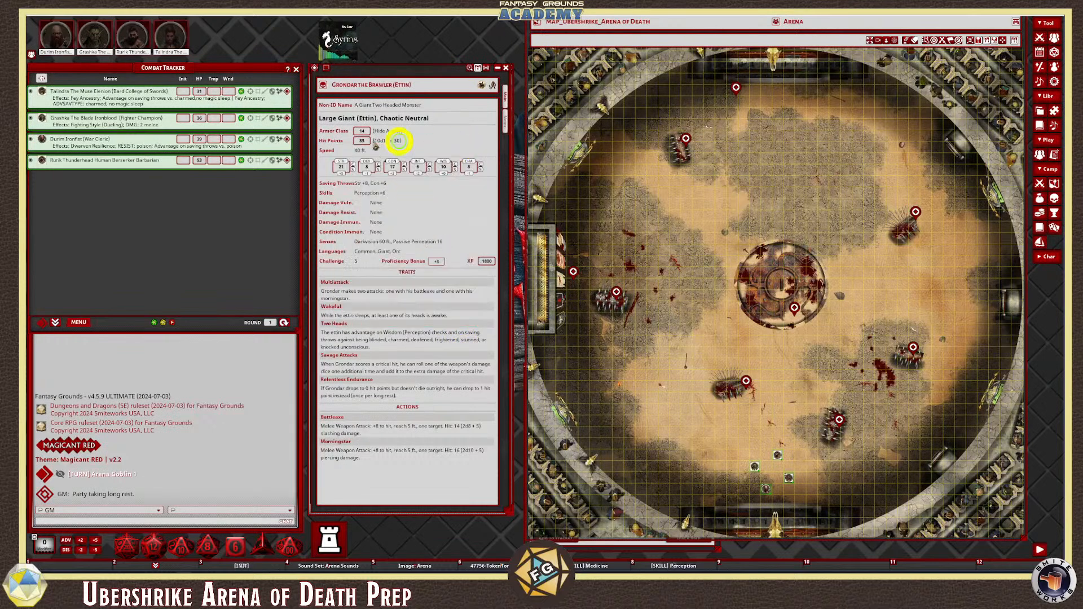
Open the War Cleric's character sheet and view the character's portrait, flat token and camera token
click(54, 37)
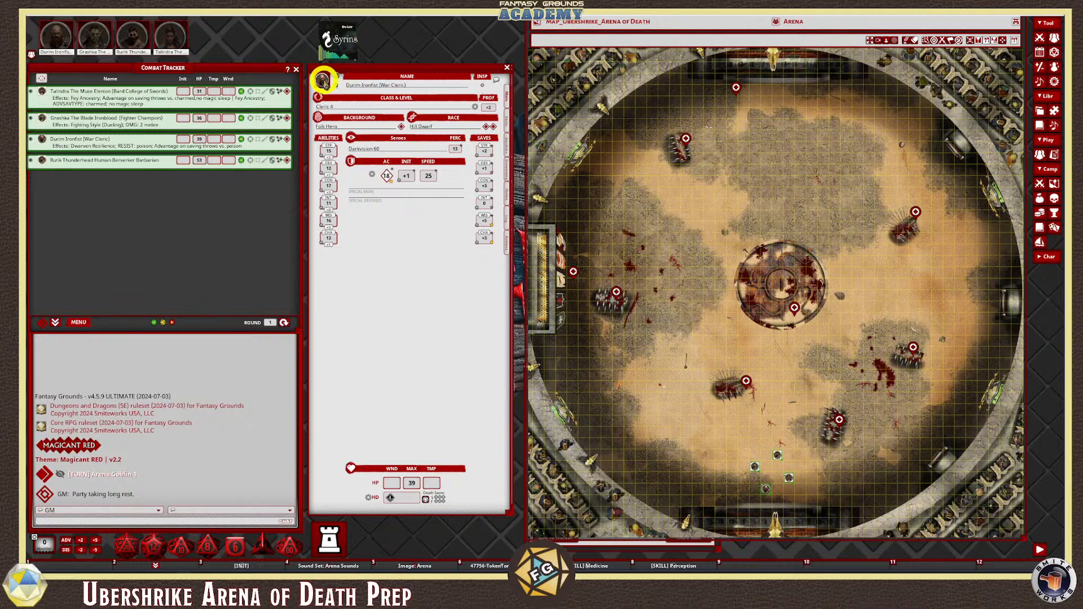
click(323, 79)
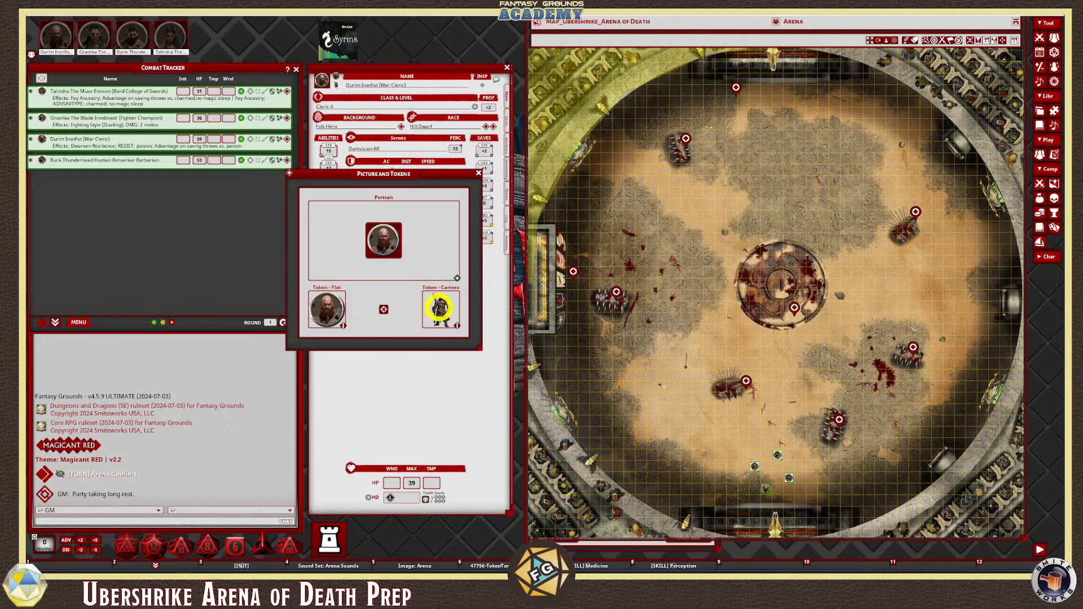
click(479, 173)
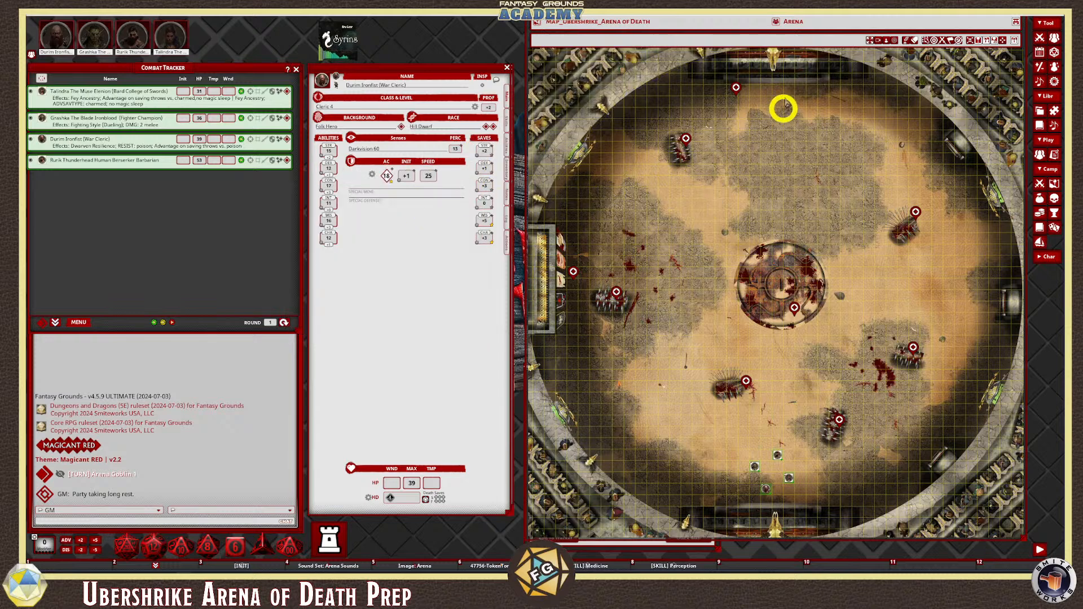
Fit the arena map, switch it to camera view and look closer at the party's standing tokens
click(868, 38)
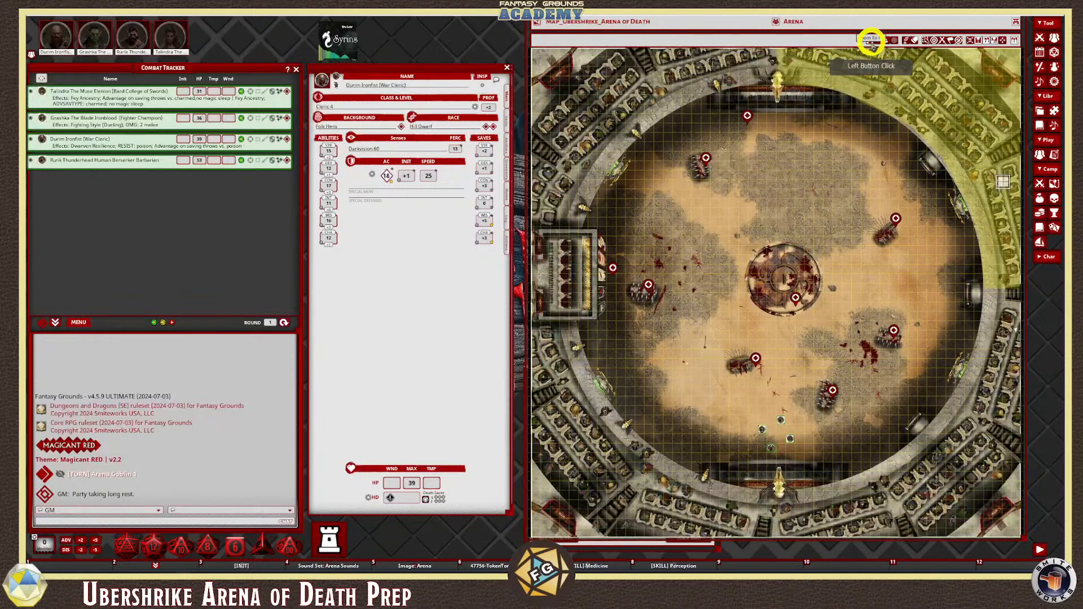
click(877, 40)
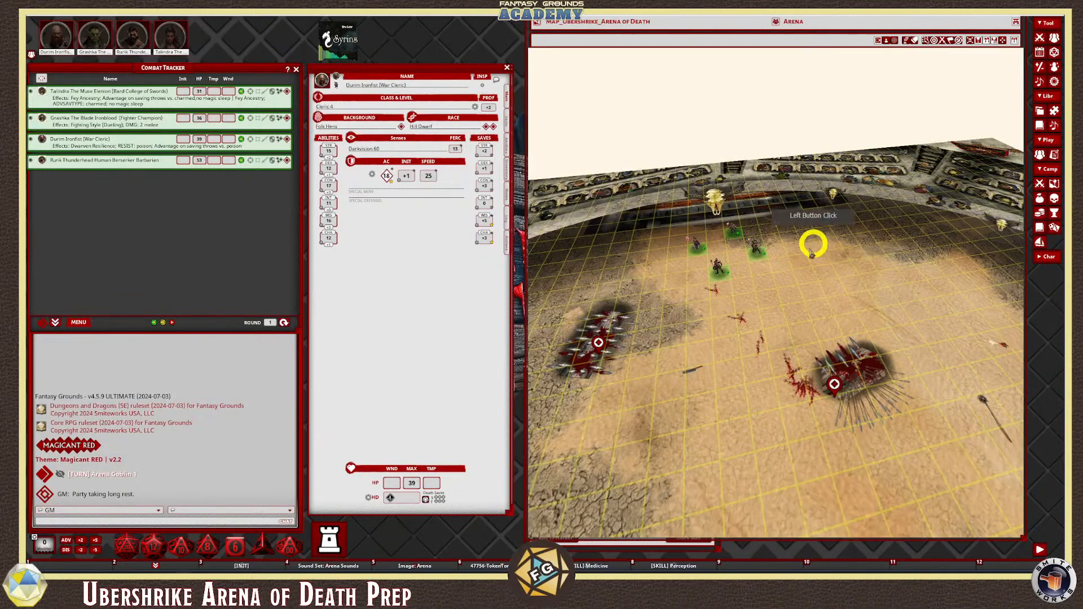
scroll(746, 290, up, 8)
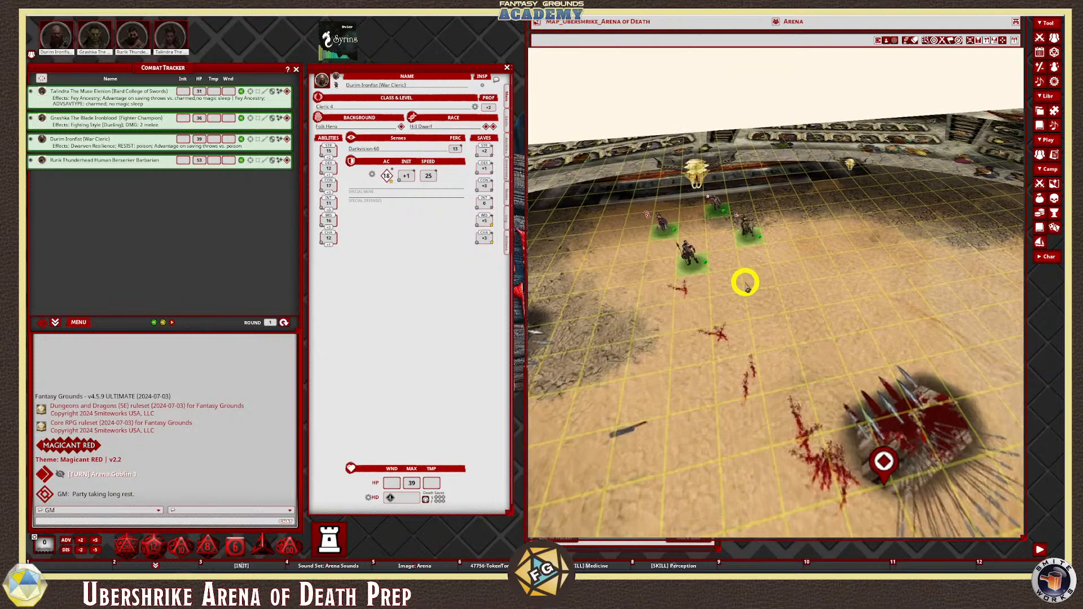
scroll(740, 274, down, 5)
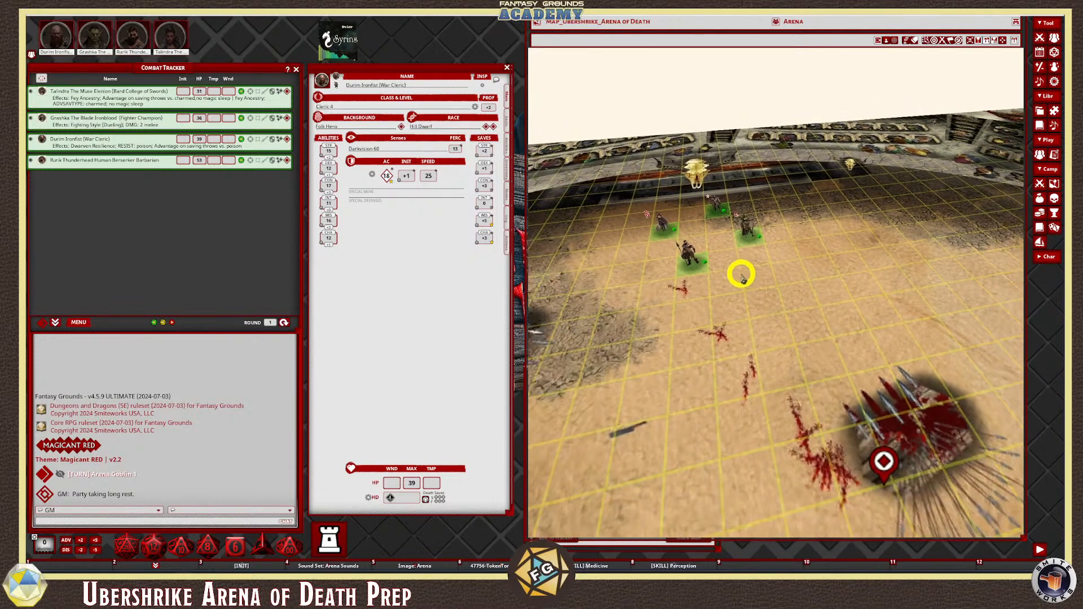
Bring the Etin Battle encounter in front of the arena map and reposition it there
click(618, 540)
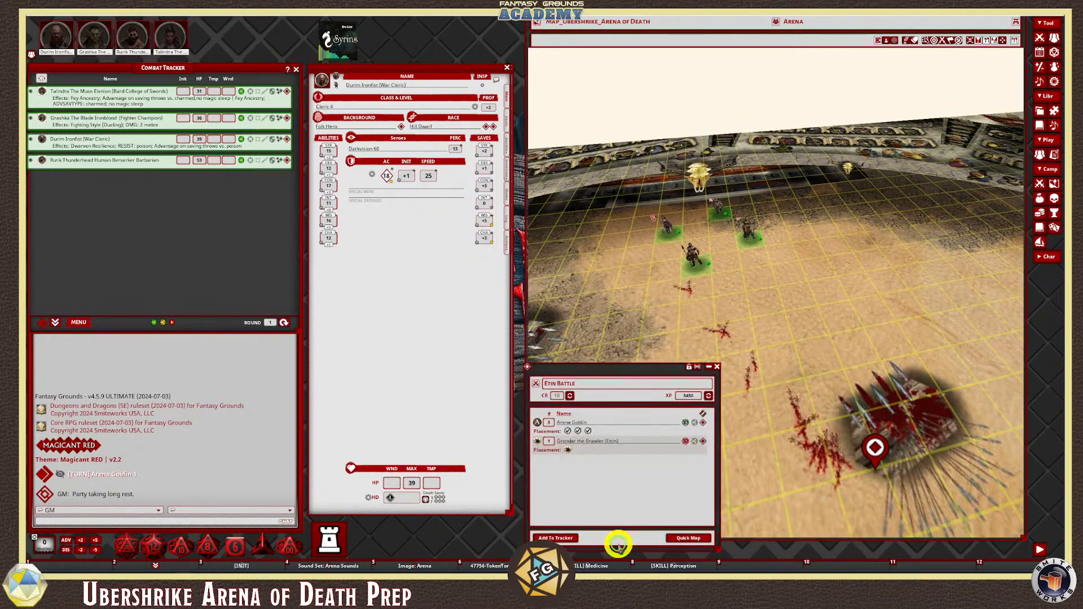
click(587, 363)
drag(587, 363, 596, 342)
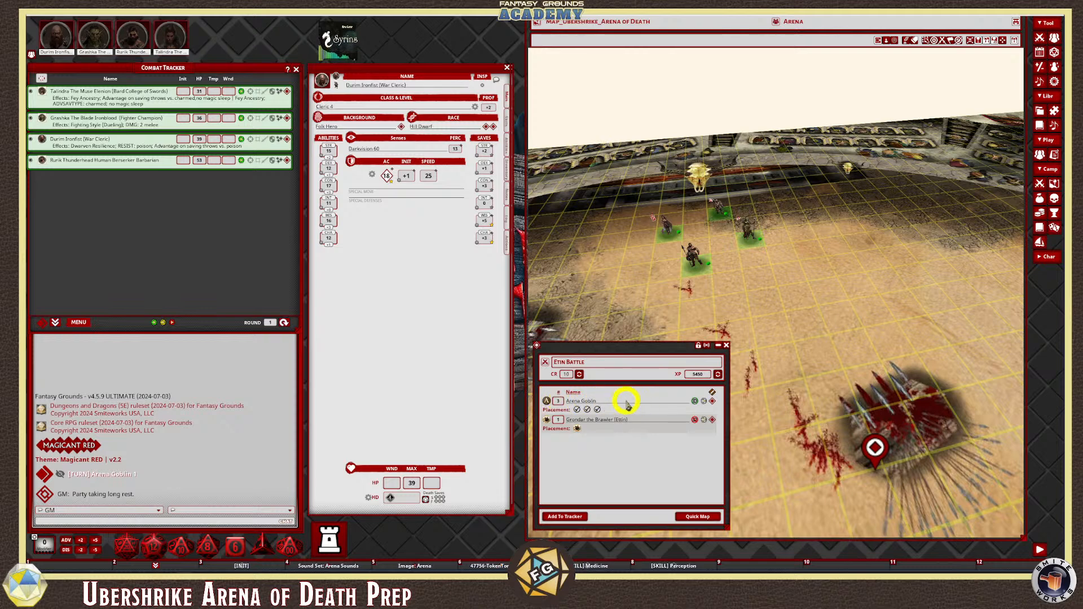
Reset the three Arena Goblin placement tokens in the Etin Battle encounter
click(577, 410)
click(586, 410)
click(596, 409)
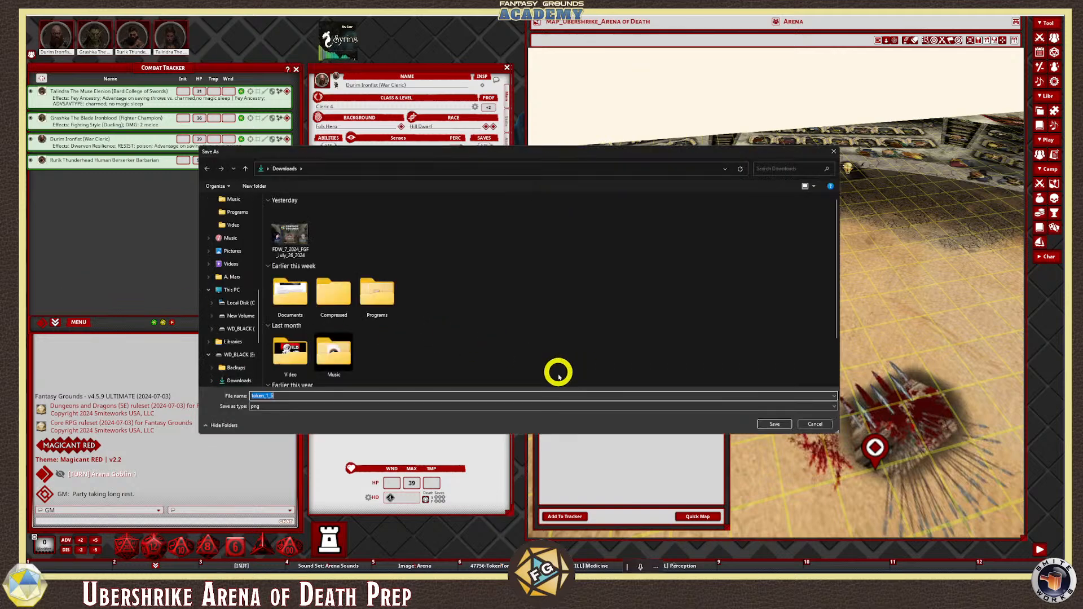
Save the goblin token image as token_1_5 and the Player_Characters image as PNG files in the Downloads folder
click(753, 422)
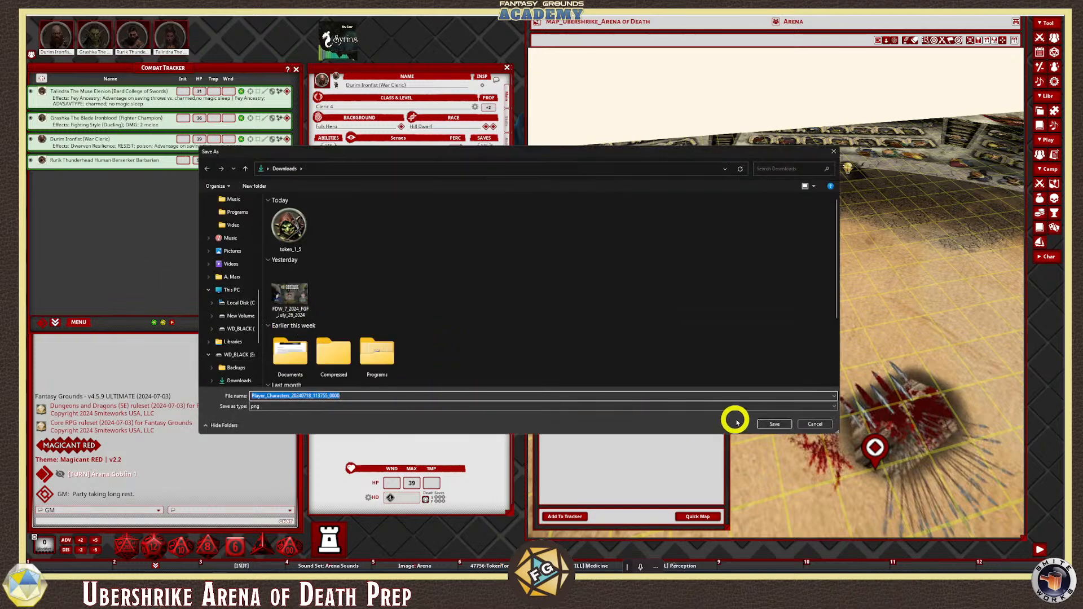
click(776, 424)
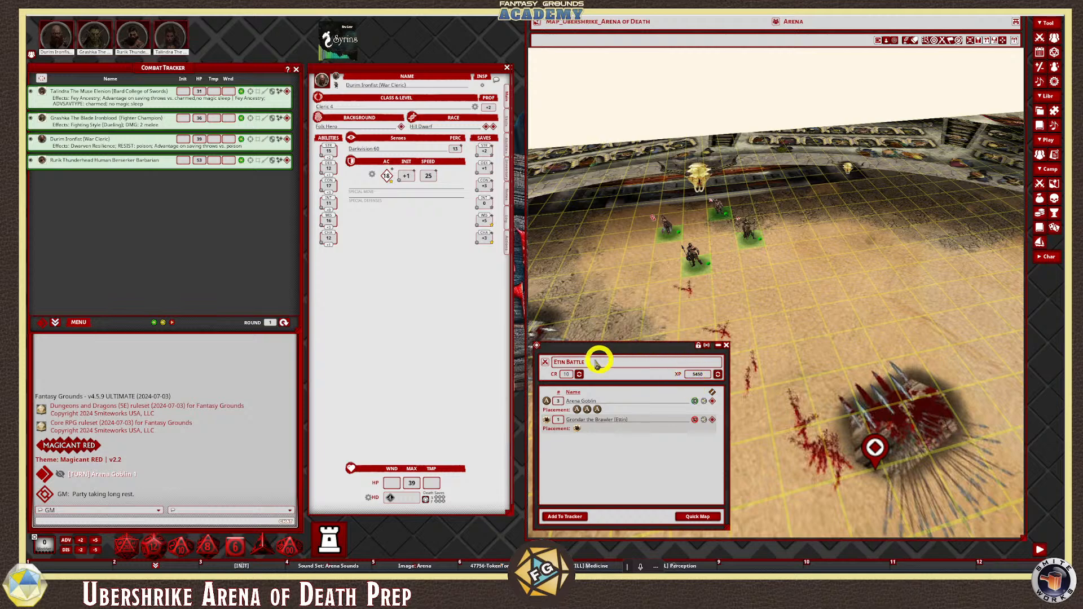
Recalculate the XP of the Etin Battle encounter
click(717, 373)
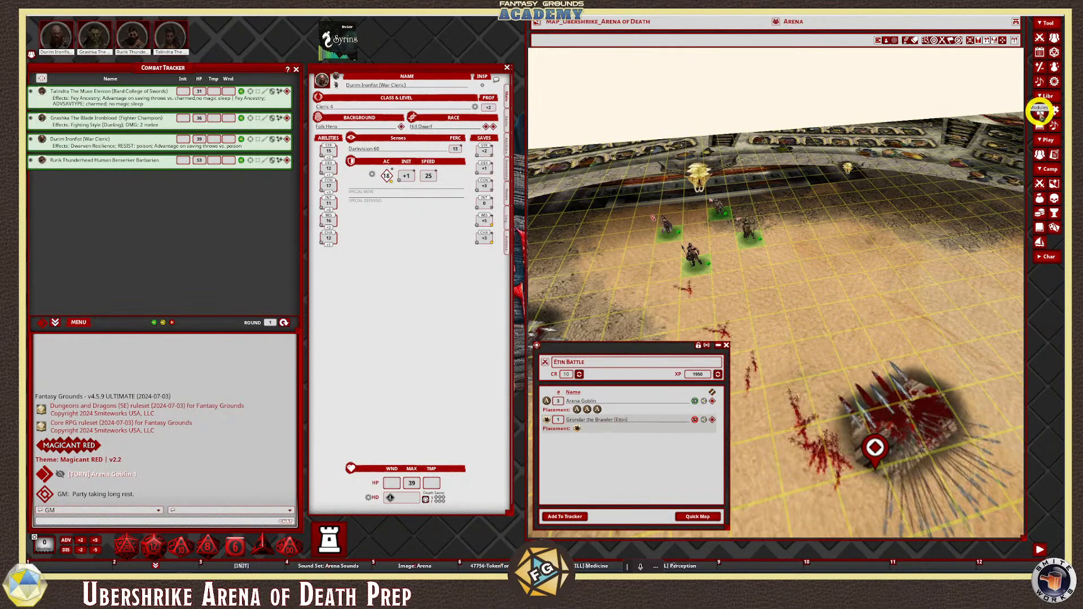
Open the image assets and reposition the arena map window so that its whole title bar is accessible
click(1052, 111)
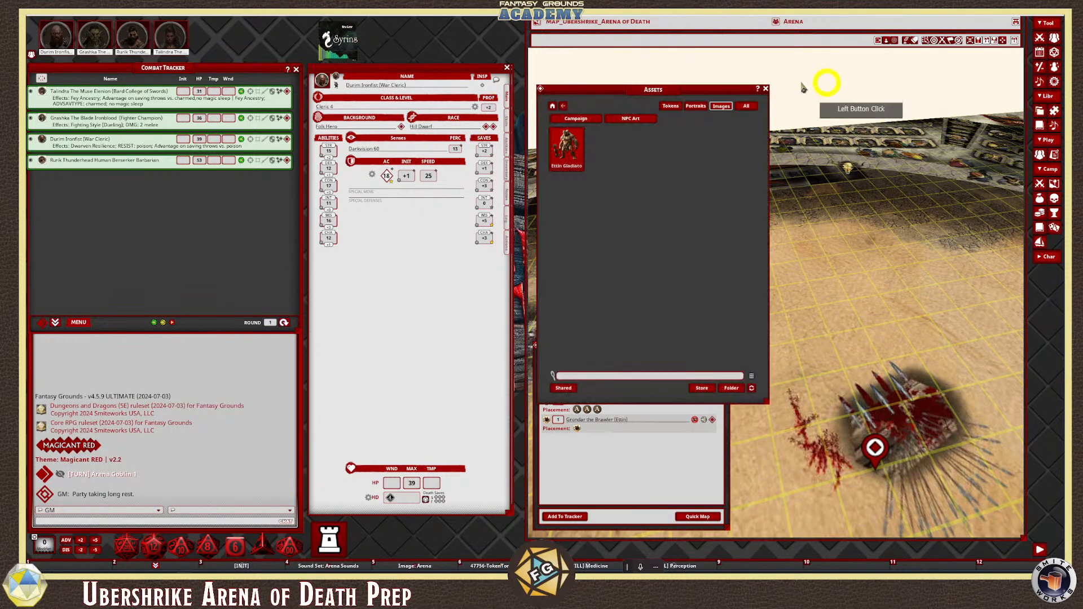
mouse_move(672, 82)
mouse_down()
mouse_move(599, 80)
mouse_move(655, 88)
mouse_up()
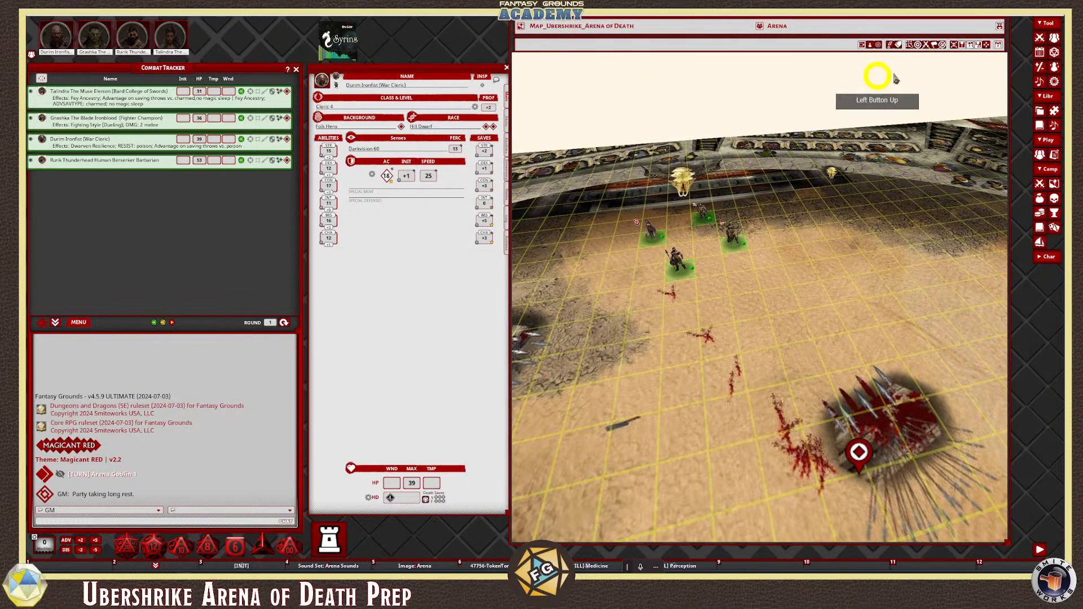
drag(609, 22, 635, 50)
drag(558, 84, 629, 135)
click(547, 104)
drag(690, 33, 657, 27)
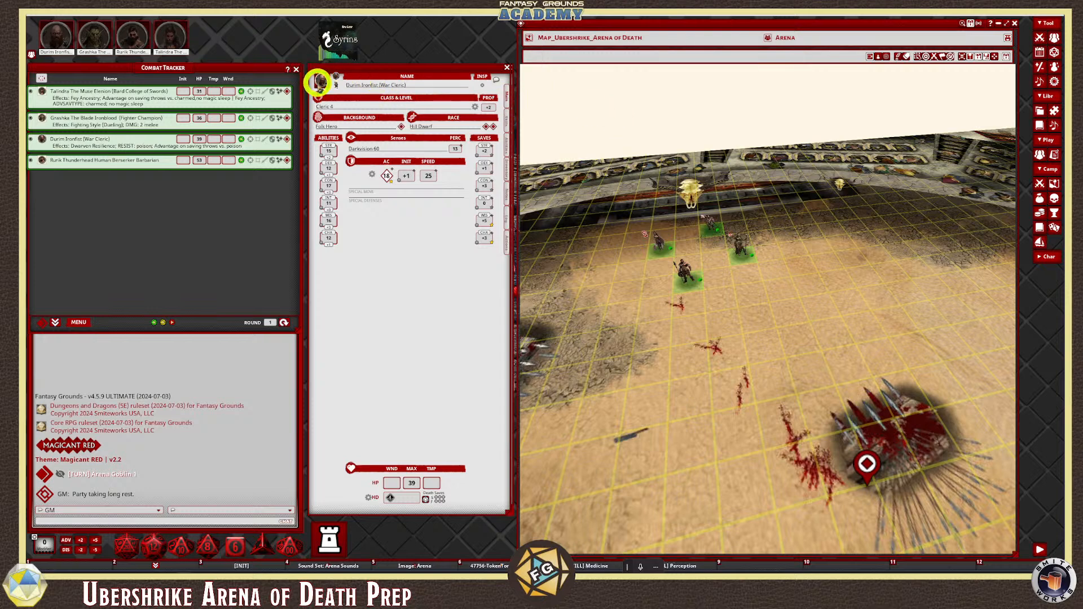
Open the War Cleric's picture and tokens from the character sheet
click(319, 82)
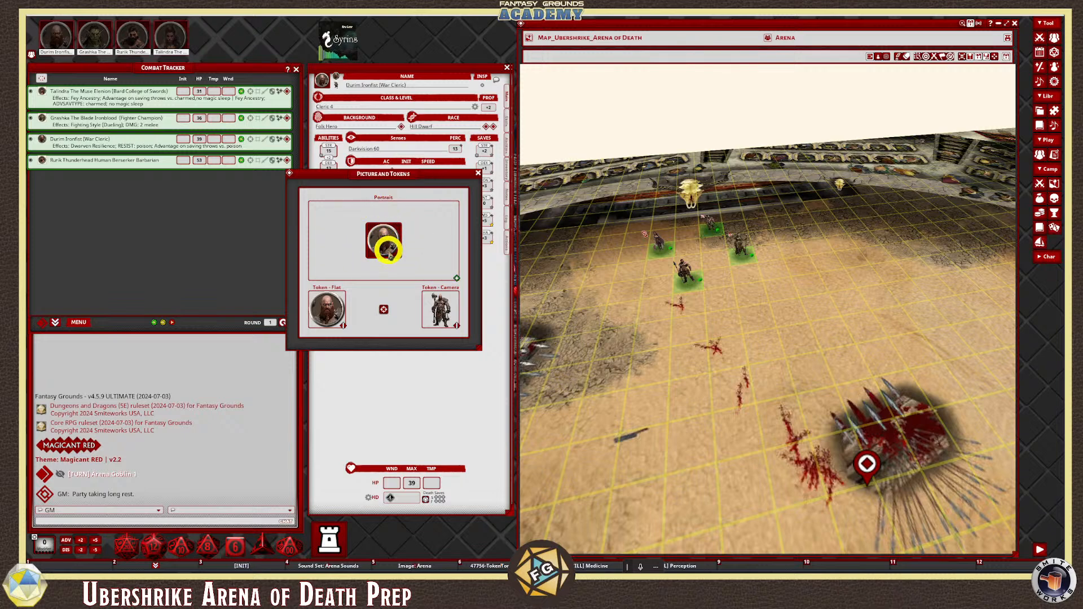
Close the War Cleric's picture and tokens and browse the campaign image assets to the NPC Art folder
click(478, 174)
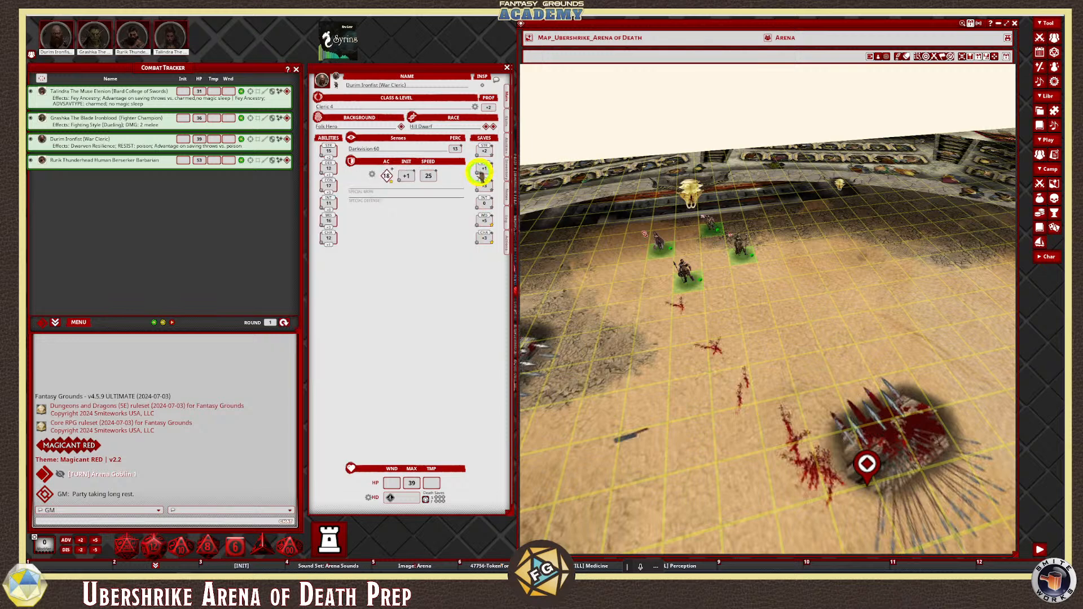
click(479, 174)
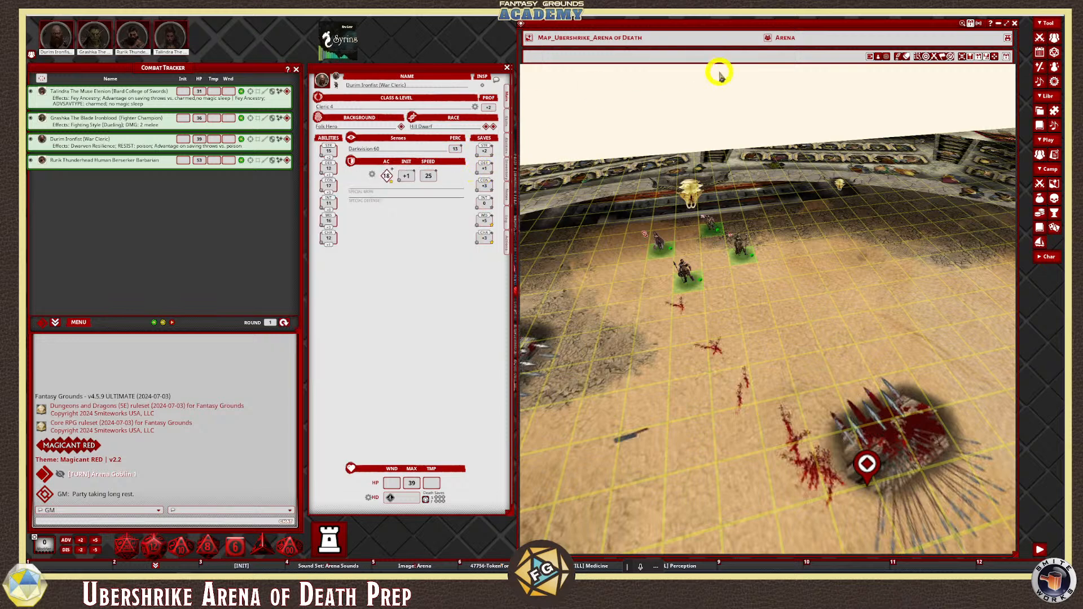
click(1039, 110)
drag(703, 133, 387, 132)
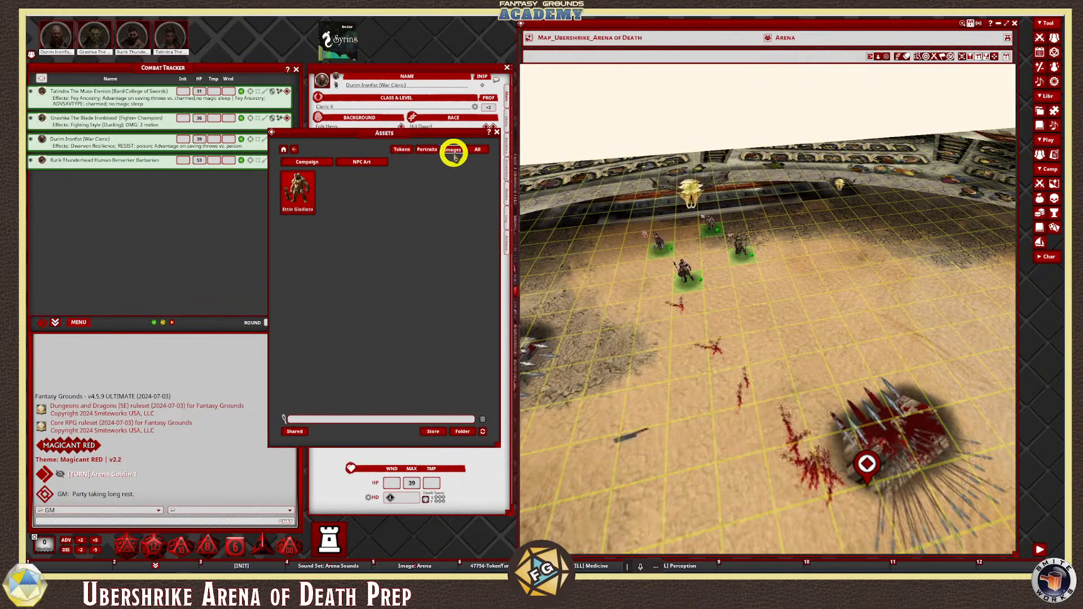
click(328, 164)
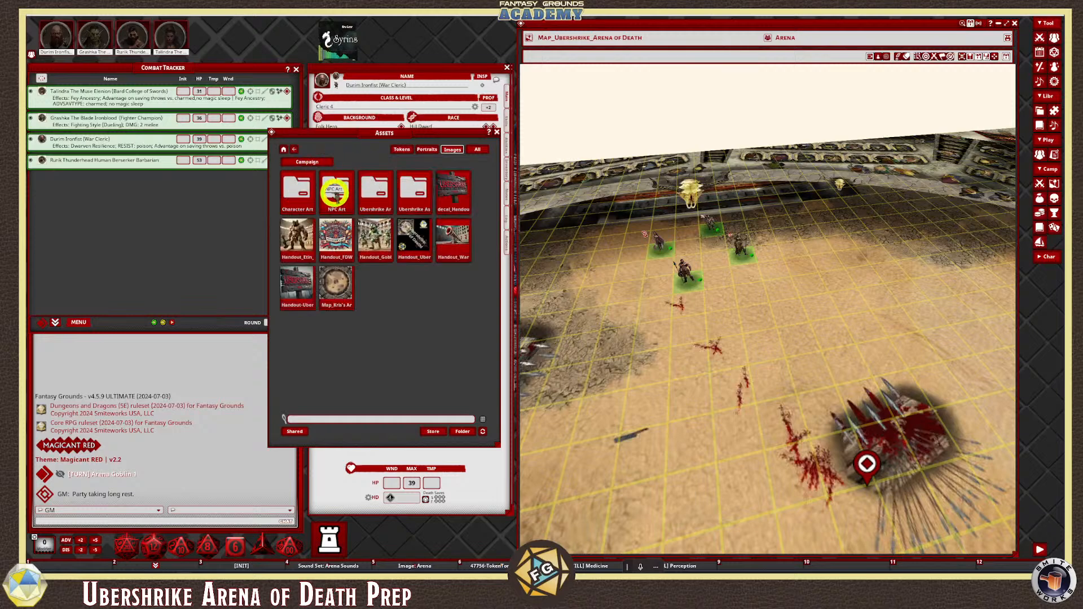
click(335, 192)
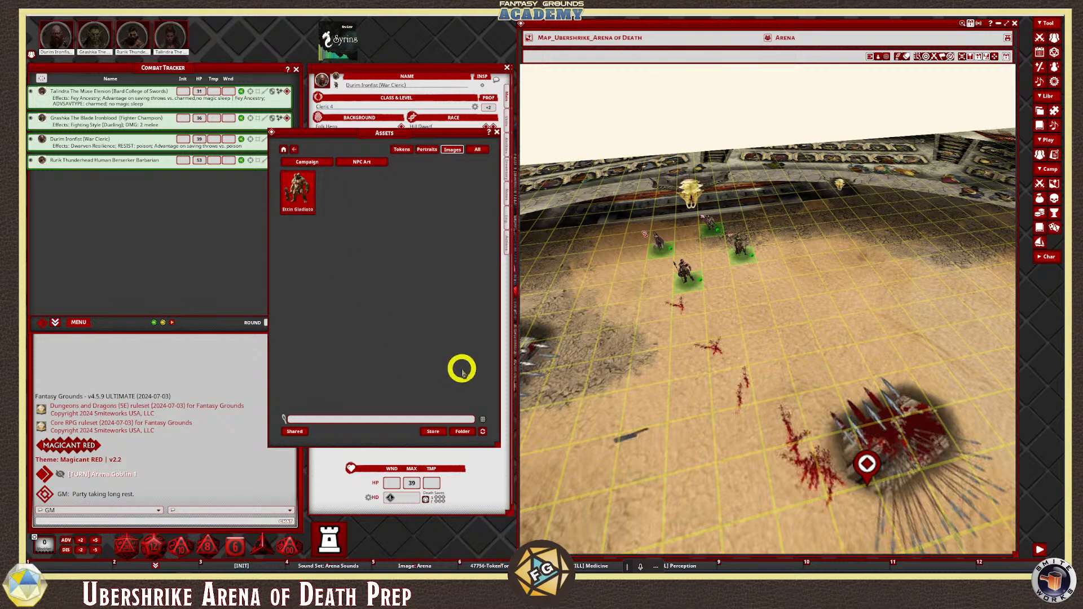
Open the campaign's images folder in File Explorer, enlarge its window, and place a second window showing the D: drive's Downloads folder over it
click(463, 432)
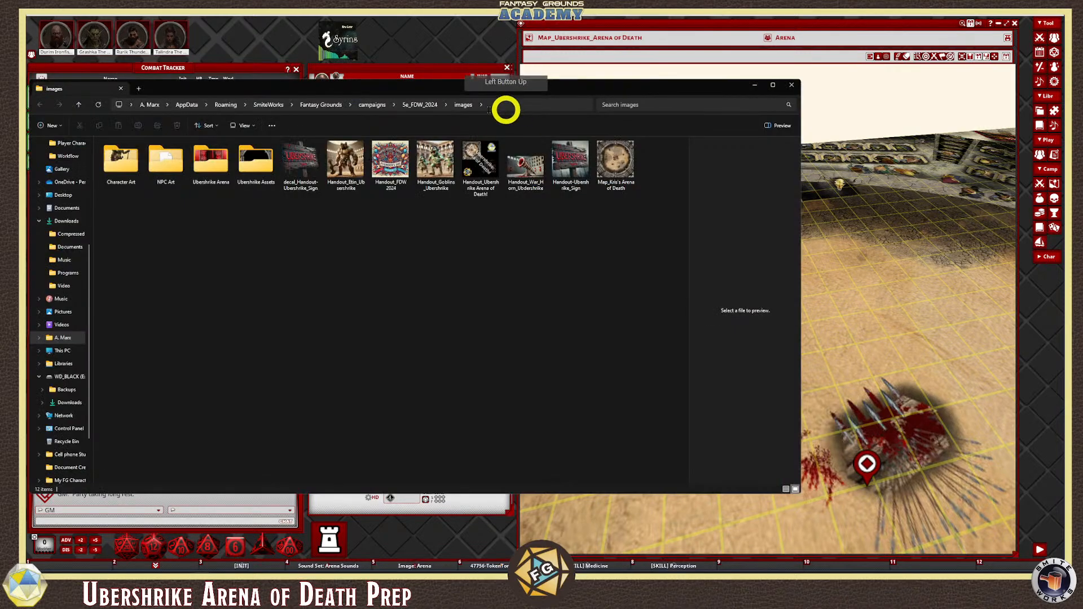
click(774, 84)
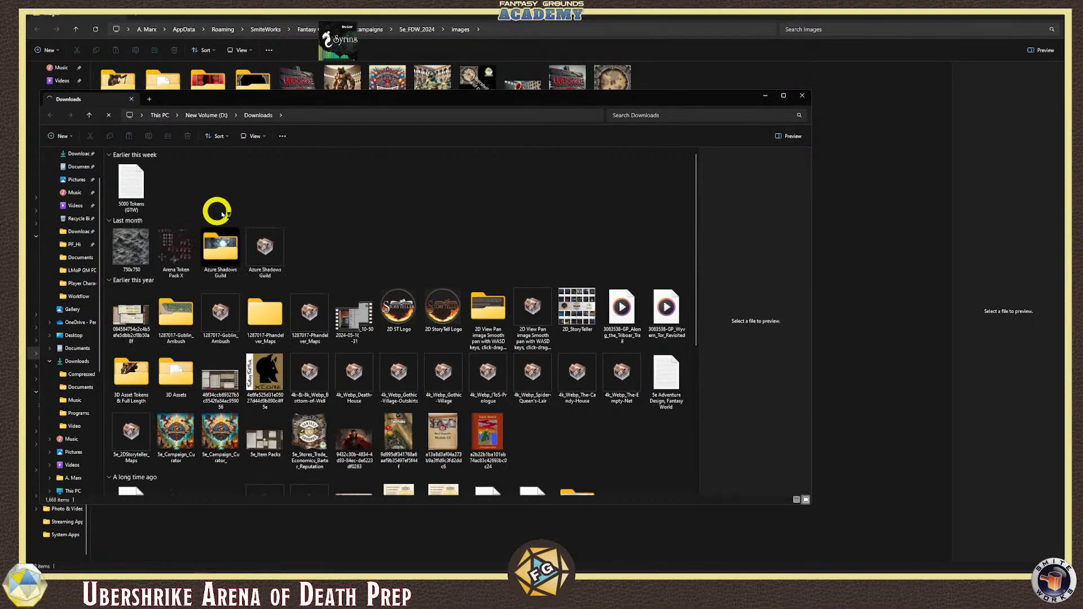
drag(276, 109, 468, 202)
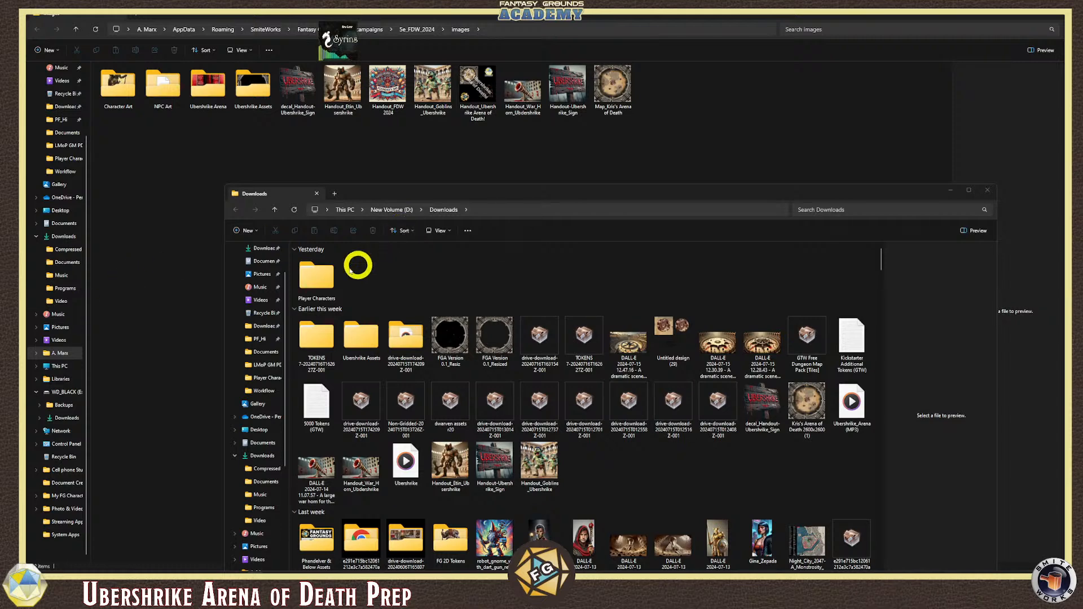
scroll(435, 300, down, 3)
scroll(435, 301, up, 3)
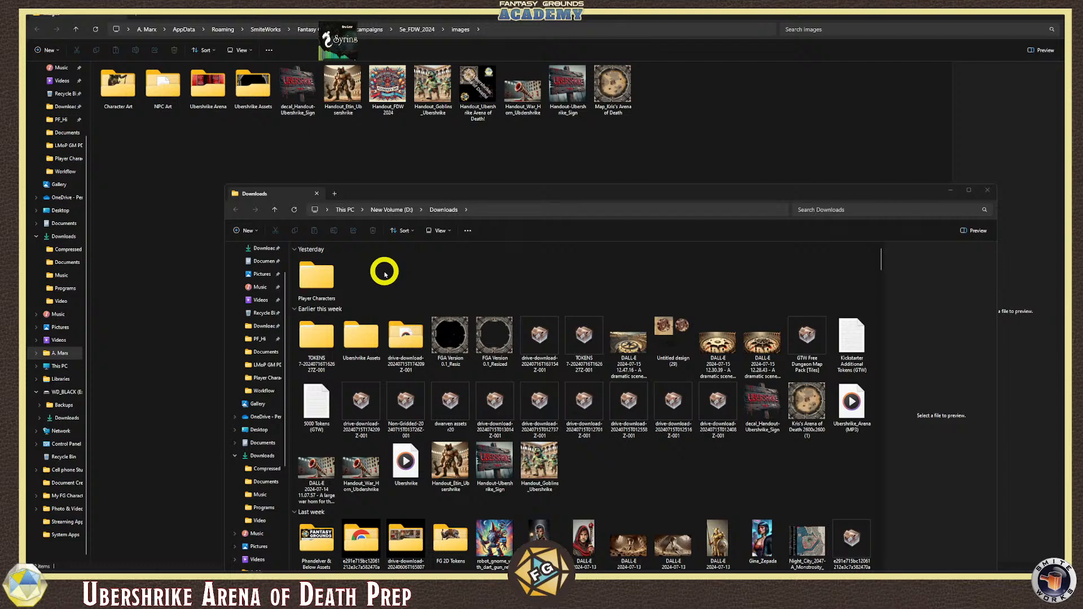
click(409, 273)
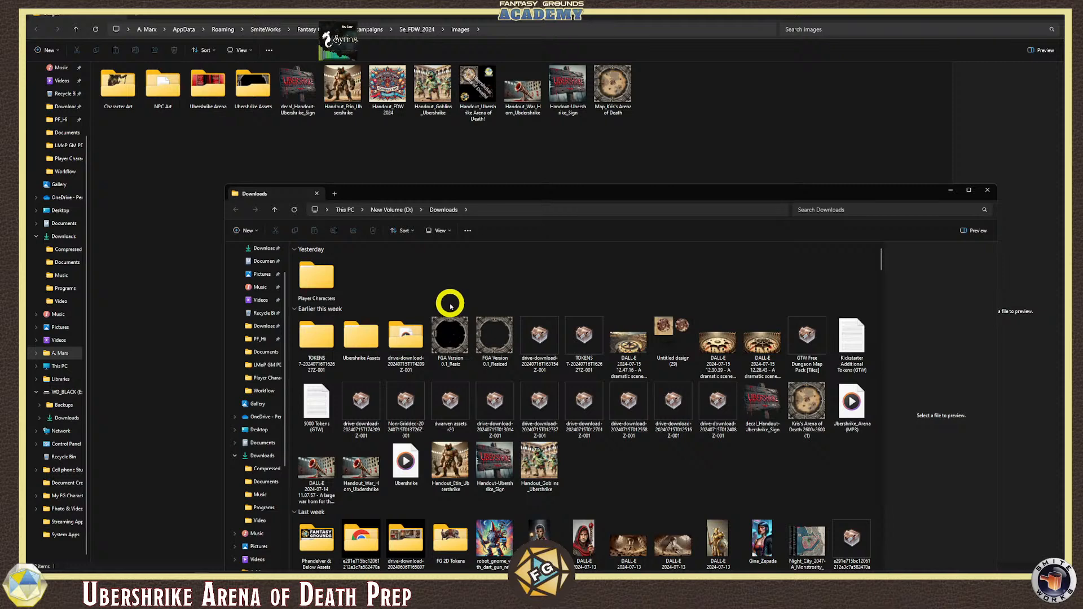
Open the Player Characters folder in Downloads, check its Originals subfolder and return to Player Characters
double_click(317, 276)
double_click(313, 269)
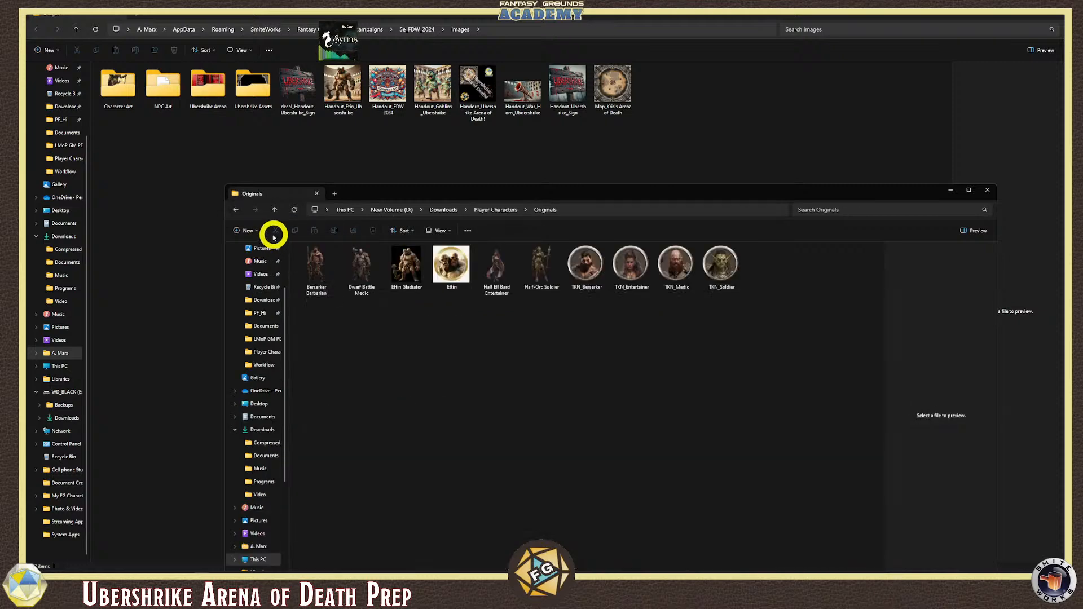
click(243, 212)
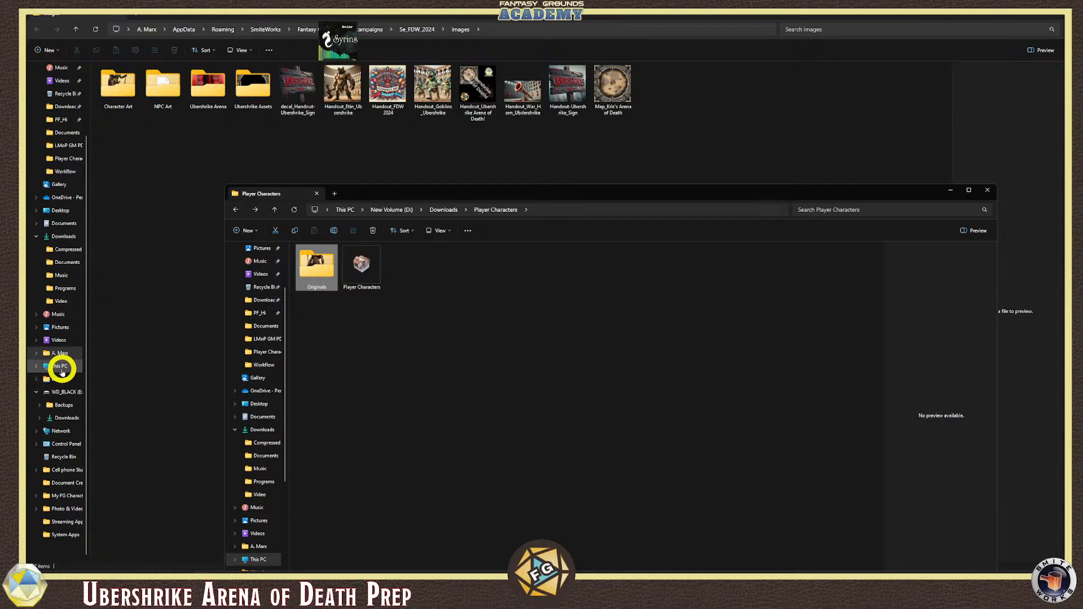
Move the goblin Player_Characters image and token_1_5 from the main Downloads folder into the Player Characters folder
click(62, 369)
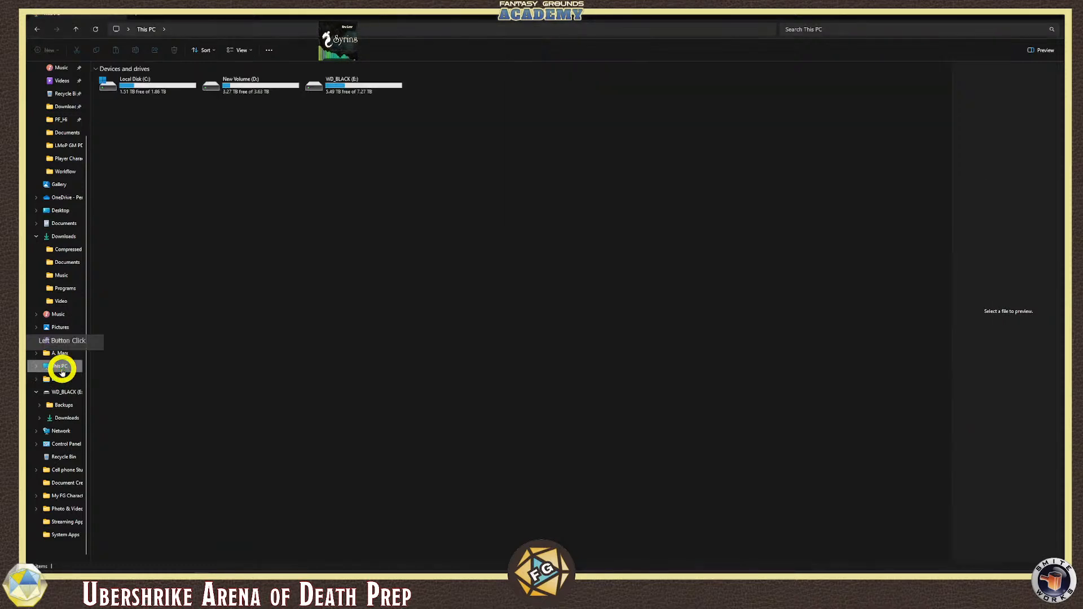
double_click(255, 96)
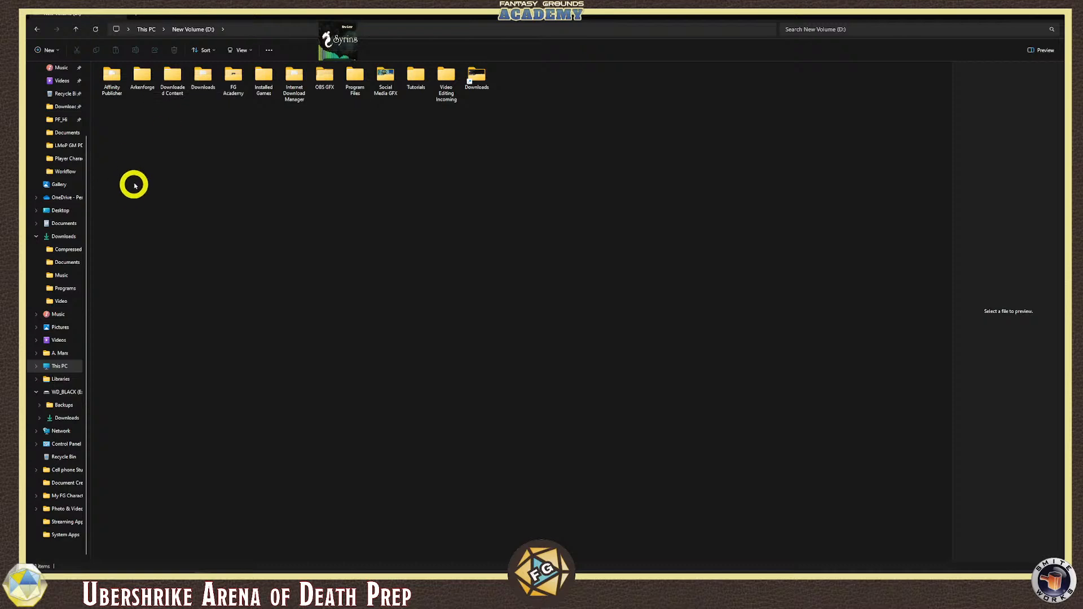
click(63, 236)
click(248, 121)
drag(248, 121, 114, 95)
right_click(114, 96)
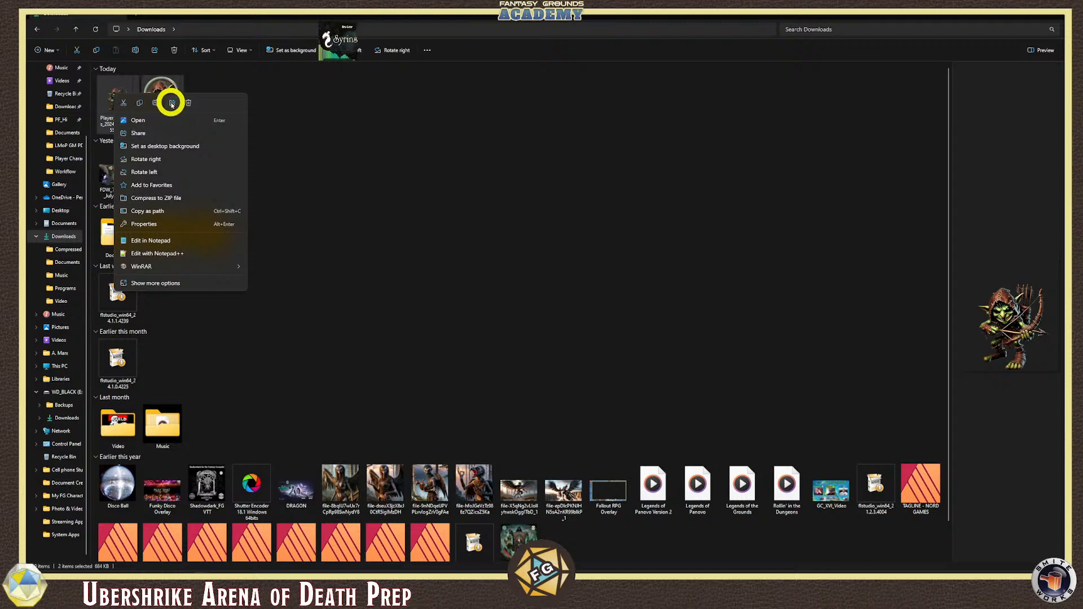
click(124, 103)
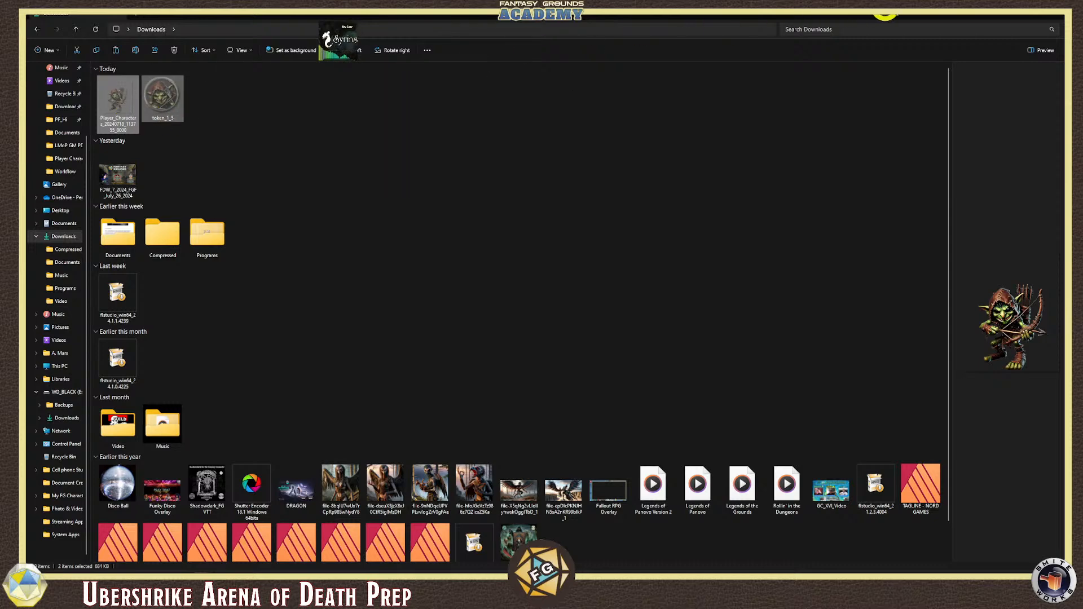
click(1019, 16)
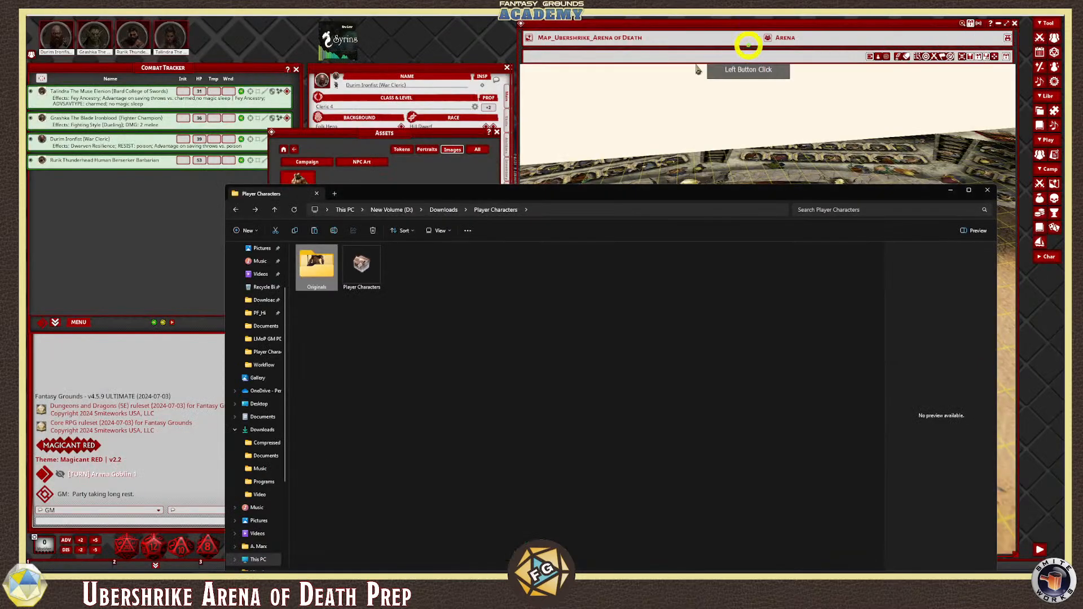
right_click(450, 276)
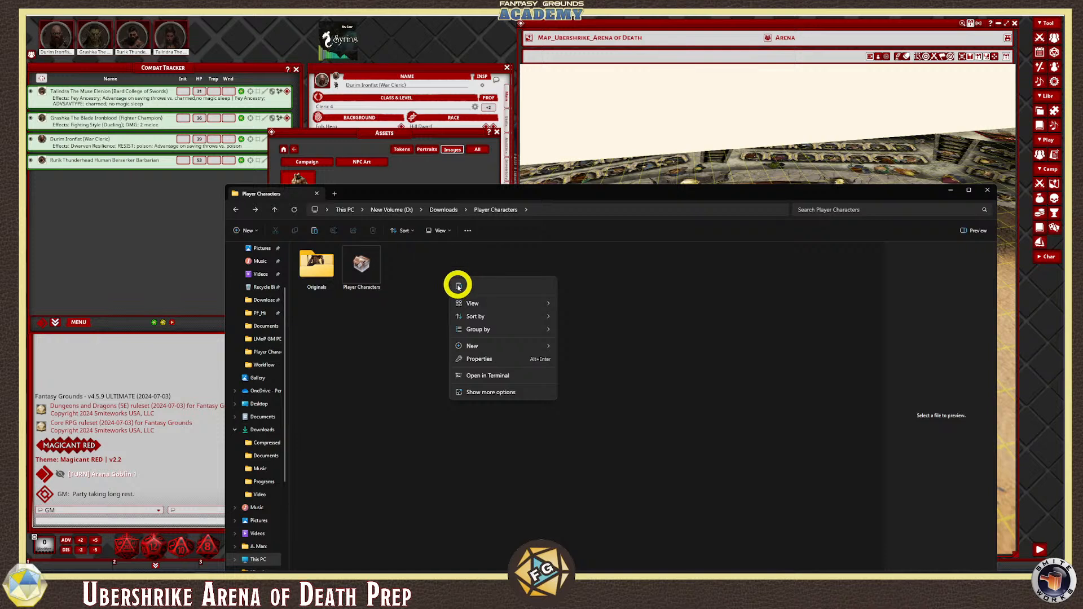
click(458, 286)
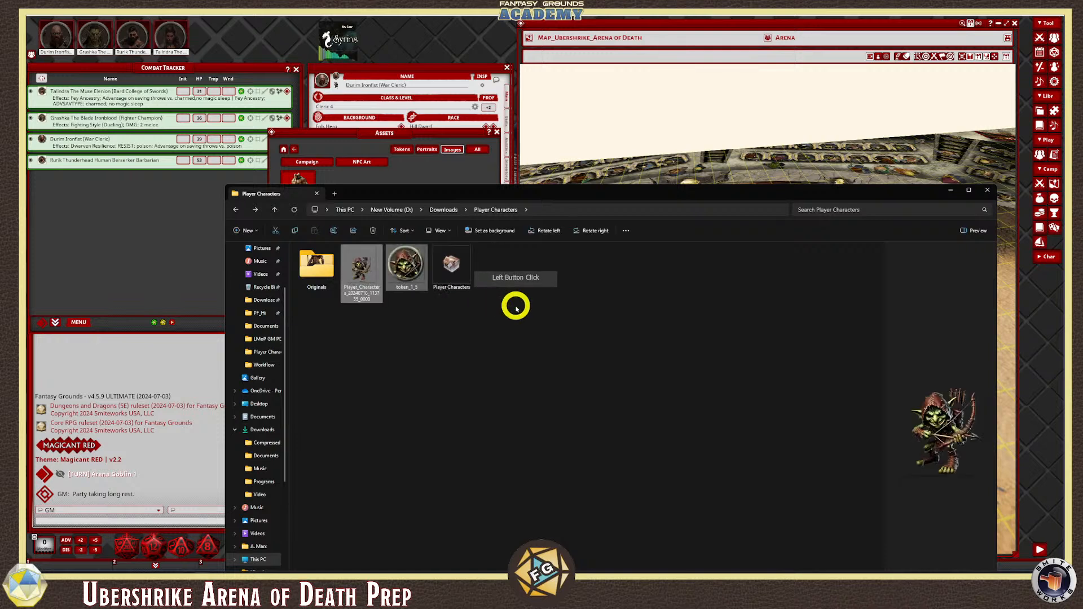
View the moved full-body goblin archer image at full size and close the viewer
click(368, 271)
double_click(367, 270)
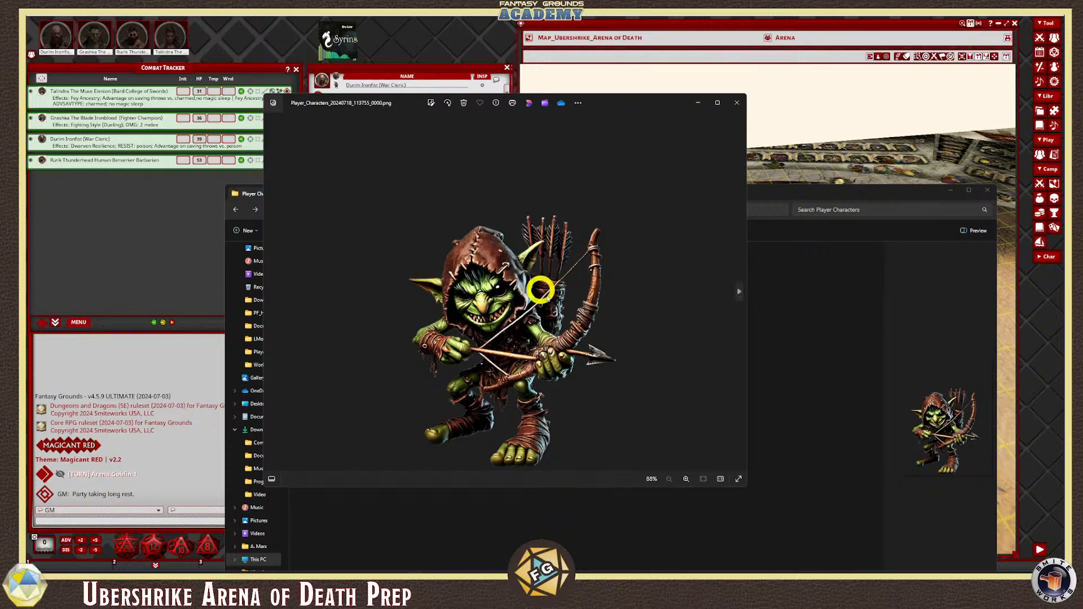
click(736, 102)
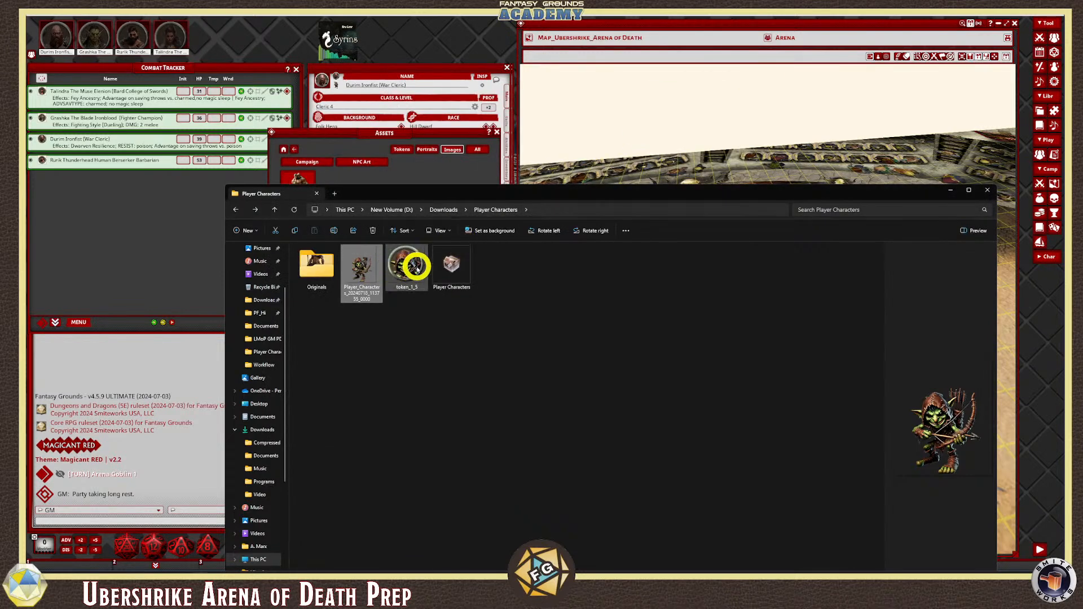
Rename the token_1_5 file as TKN_Goblin_Archer
click(416, 266)
click(410, 286)
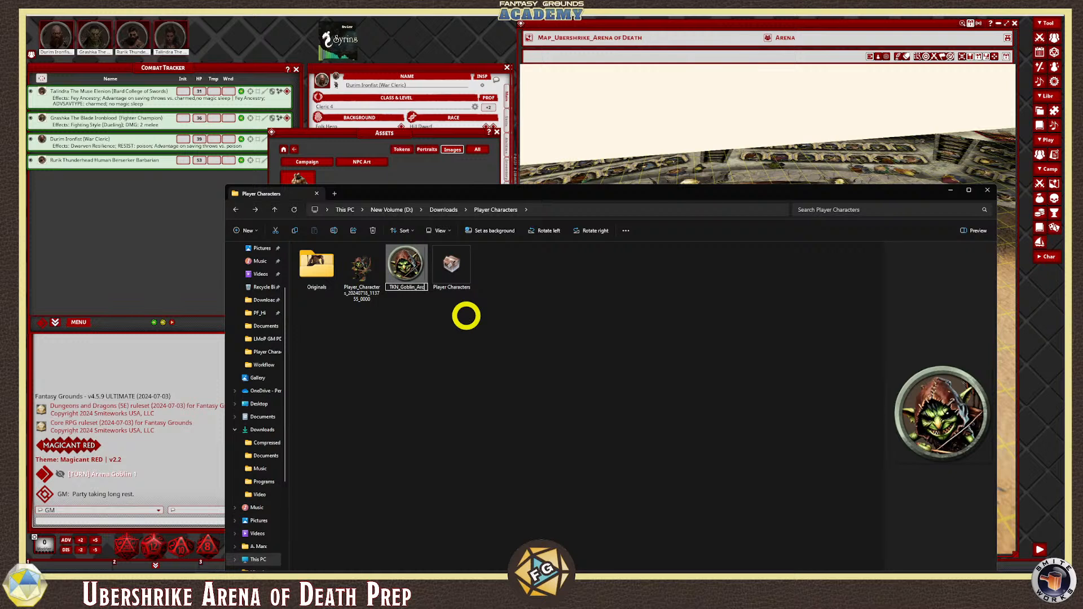
click(462, 316)
click(423, 274)
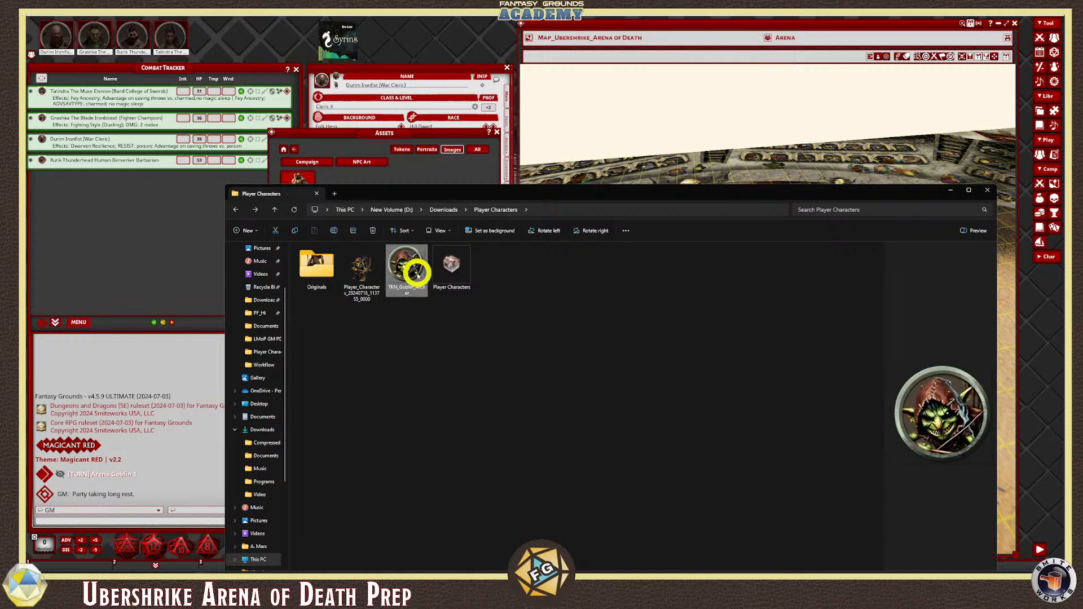
right_click(418, 273)
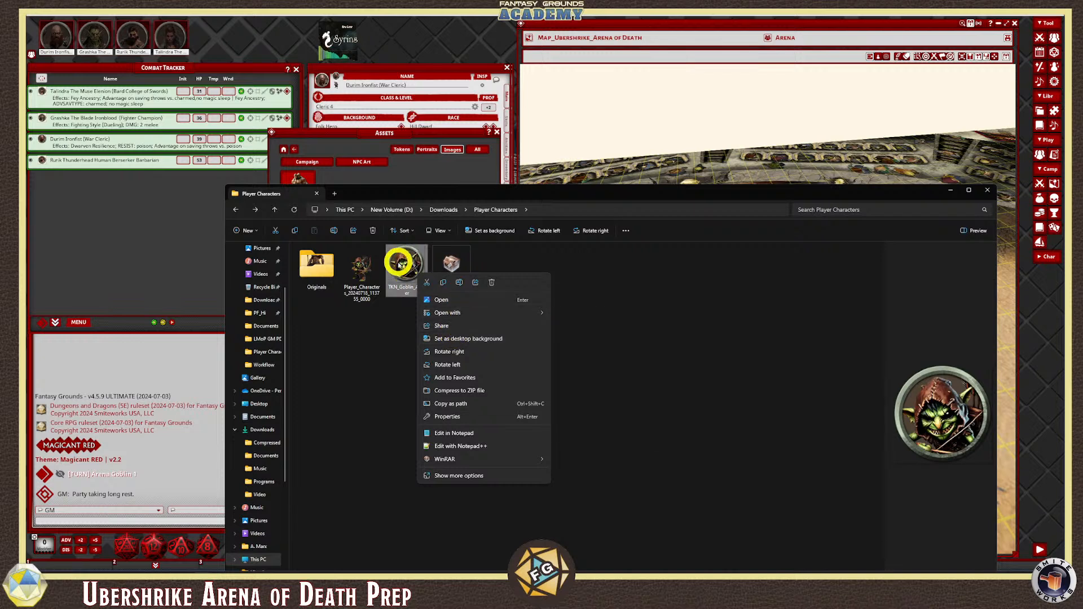
click(374, 346)
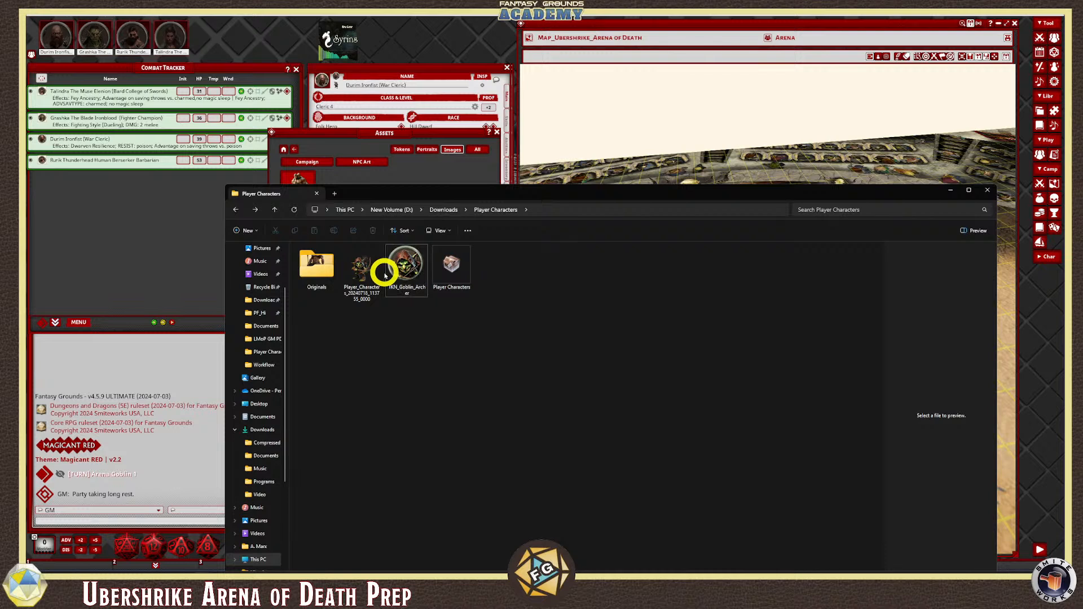
Check the token files in the Originals folder, return to Player Characters and select the full-body goblin image
double_click(314, 265)
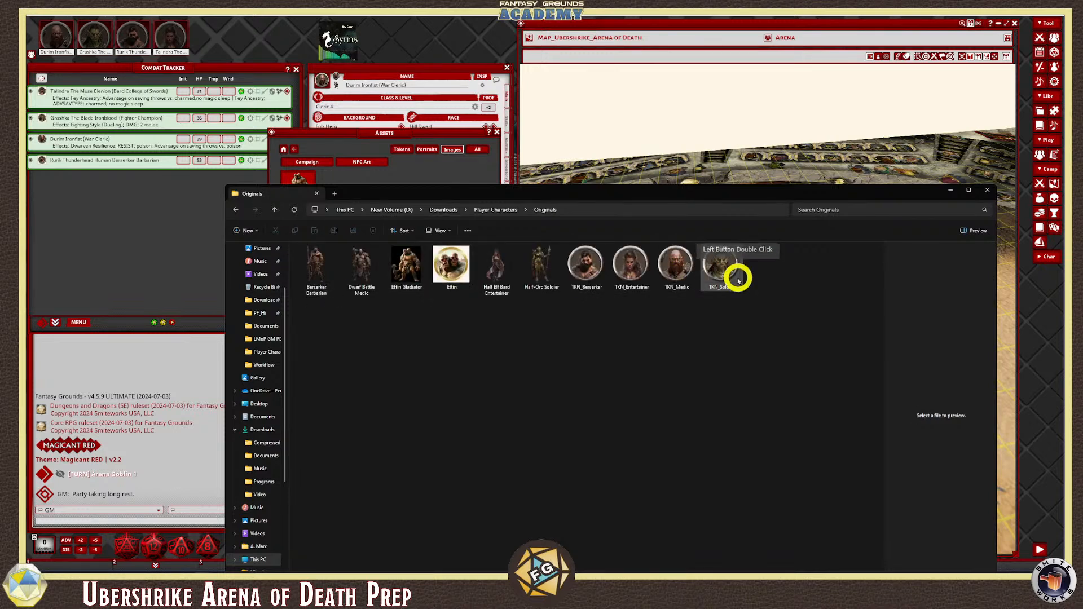
click(235, 209)
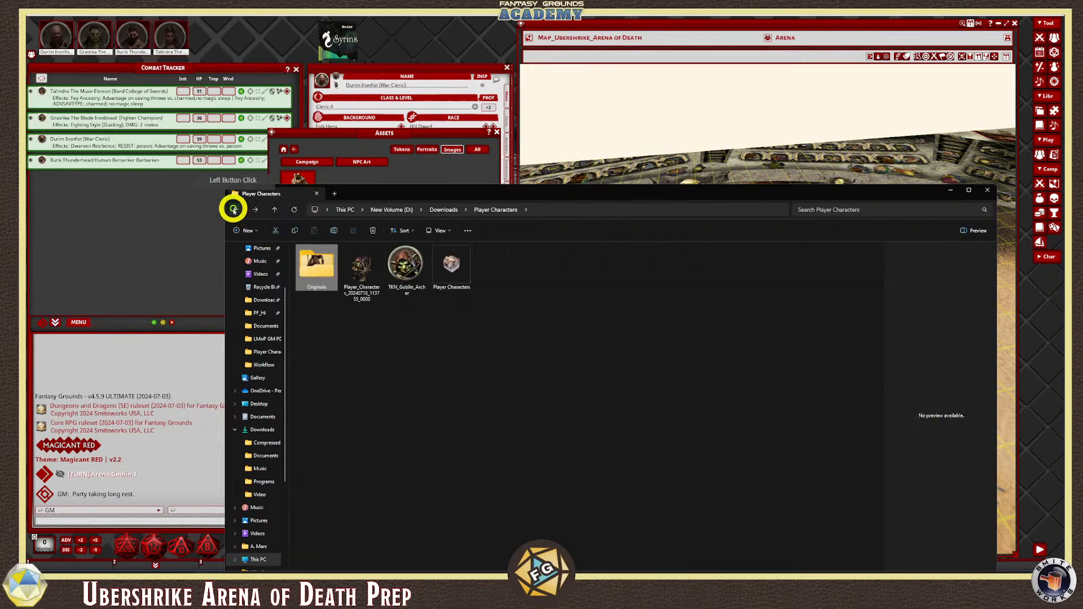
click(352, 275)
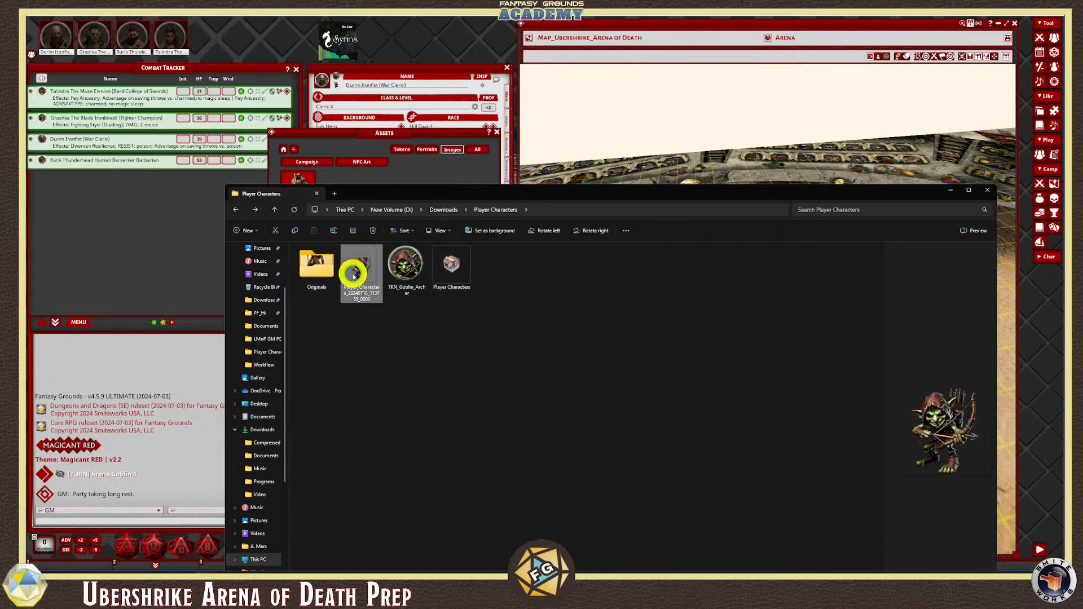
Switch to the token image definition tool and load the full-body goblin image from the Player Characters folder
click(401, 484)
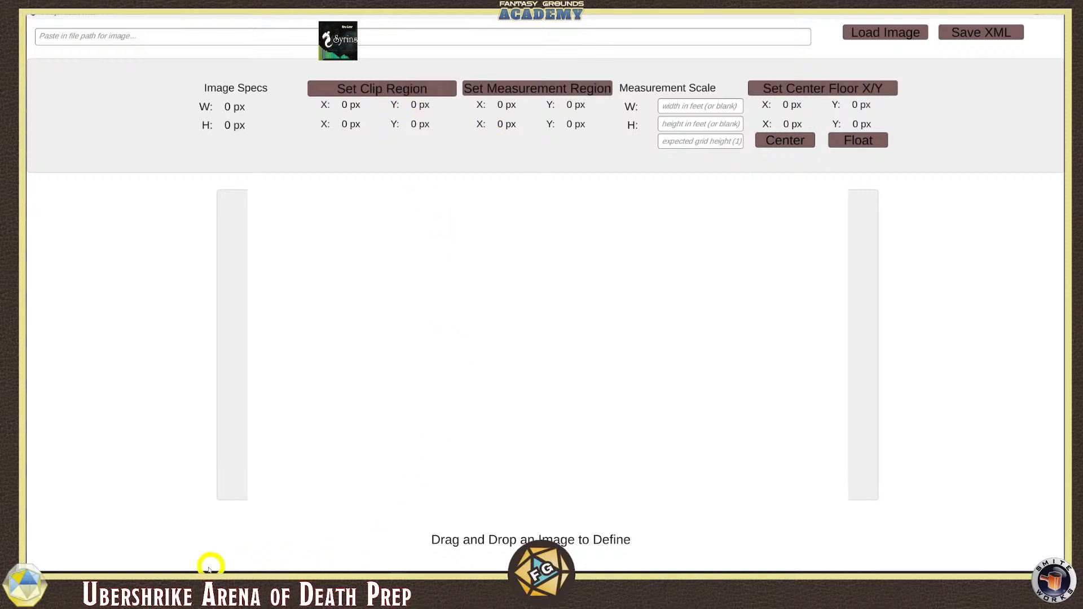
mouse_move(187, 571)
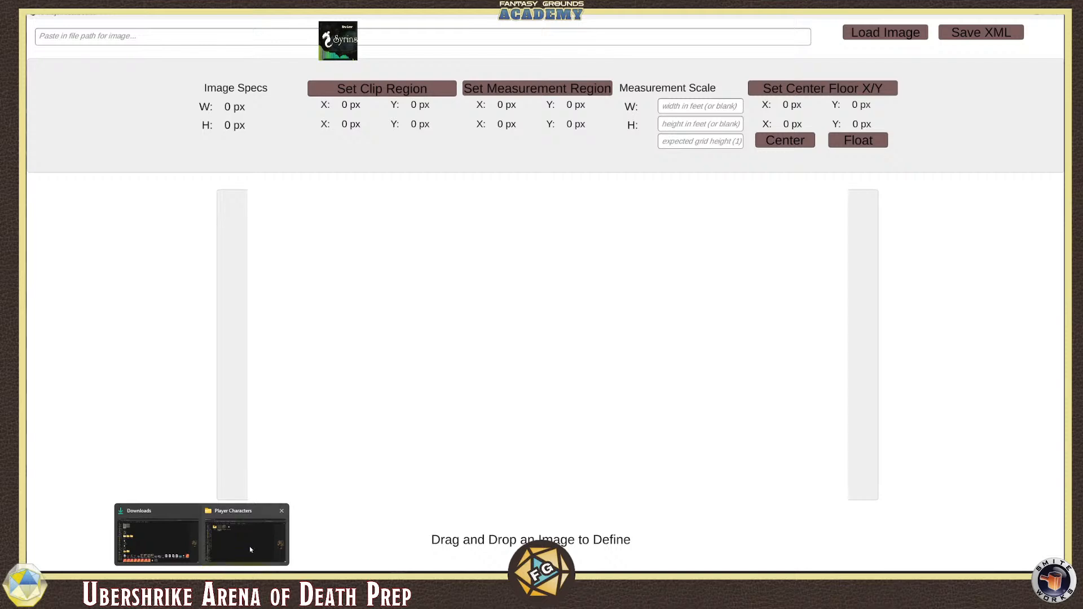
click(189, 540)
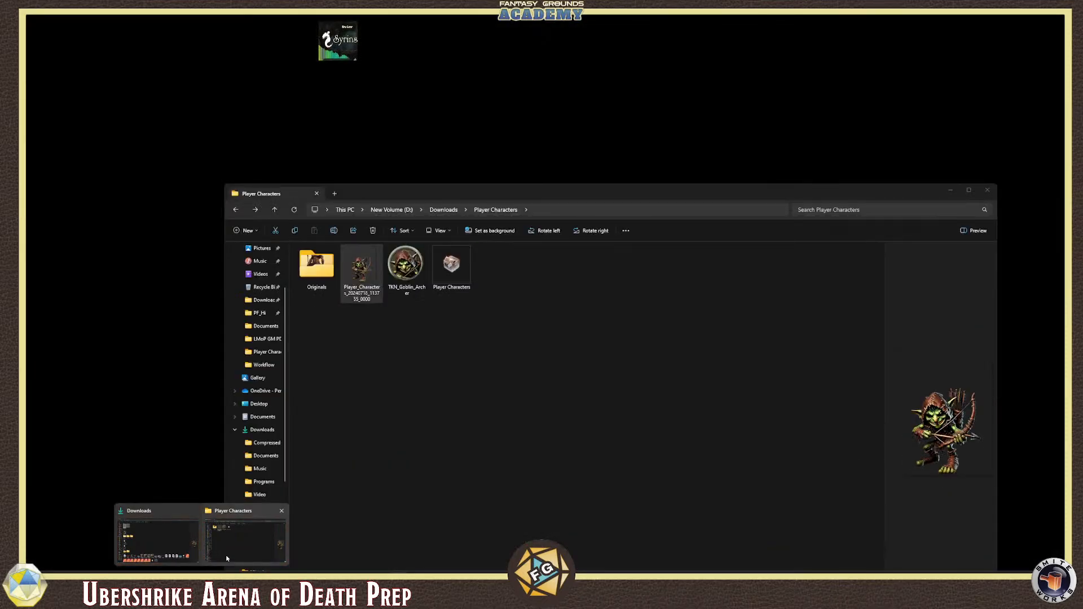
click(227, 558)
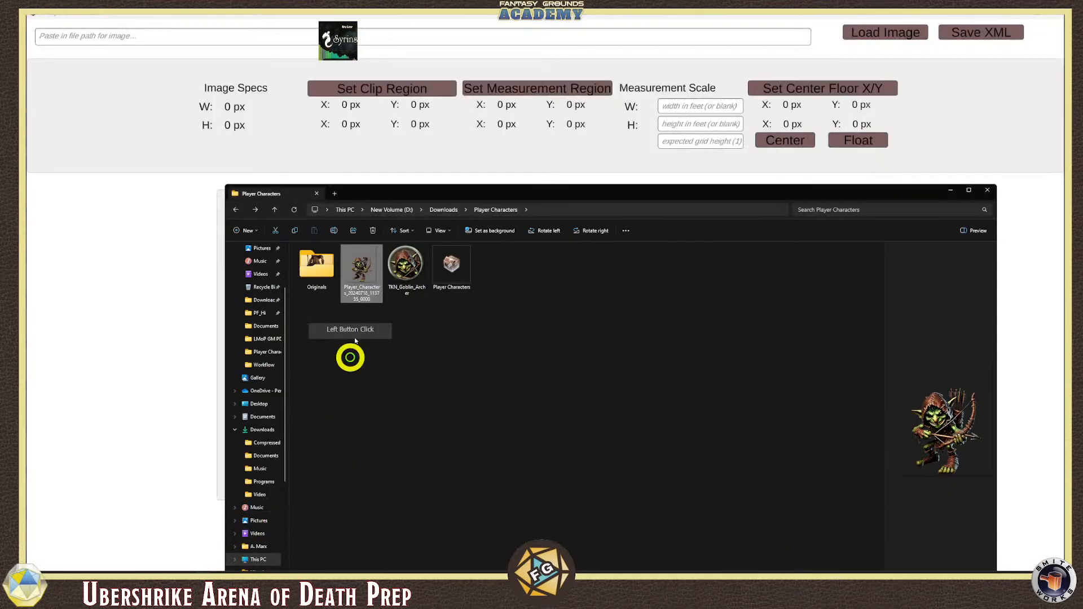
drag(362, 270, 204, 294)
click(950, 190)
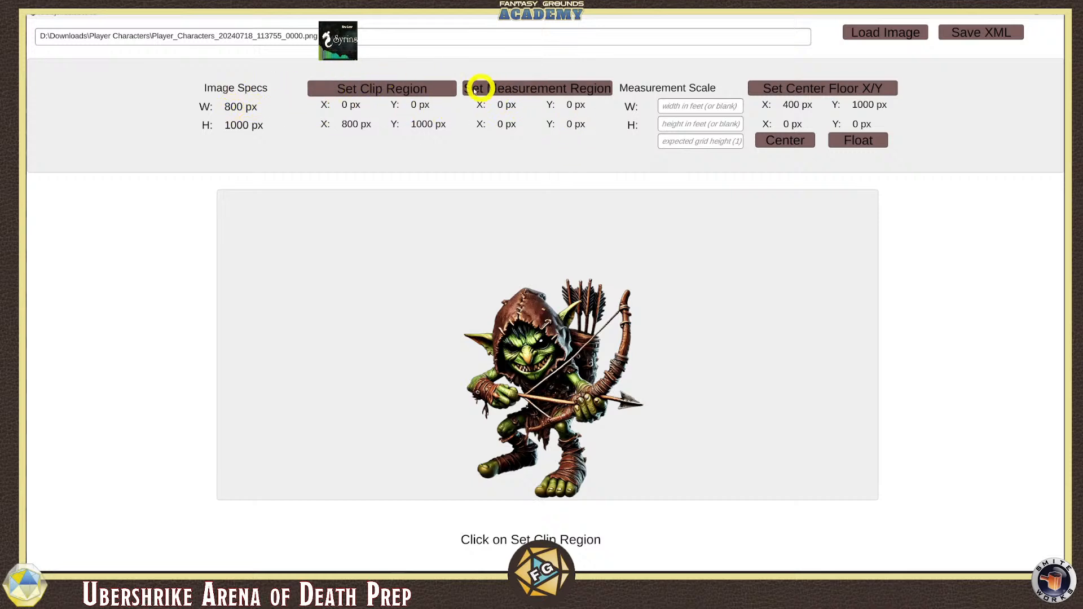
Set the measurement region around the goblin's body, from about X 127, Y 326 to about X 516, Y 970 px
click(509, 88)
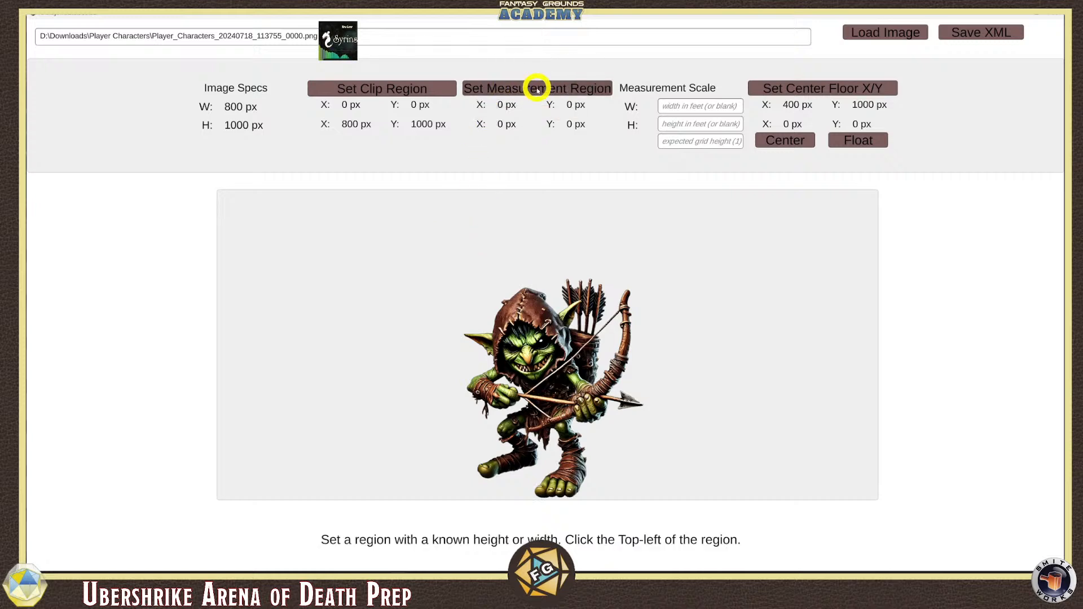
click(514, 89)
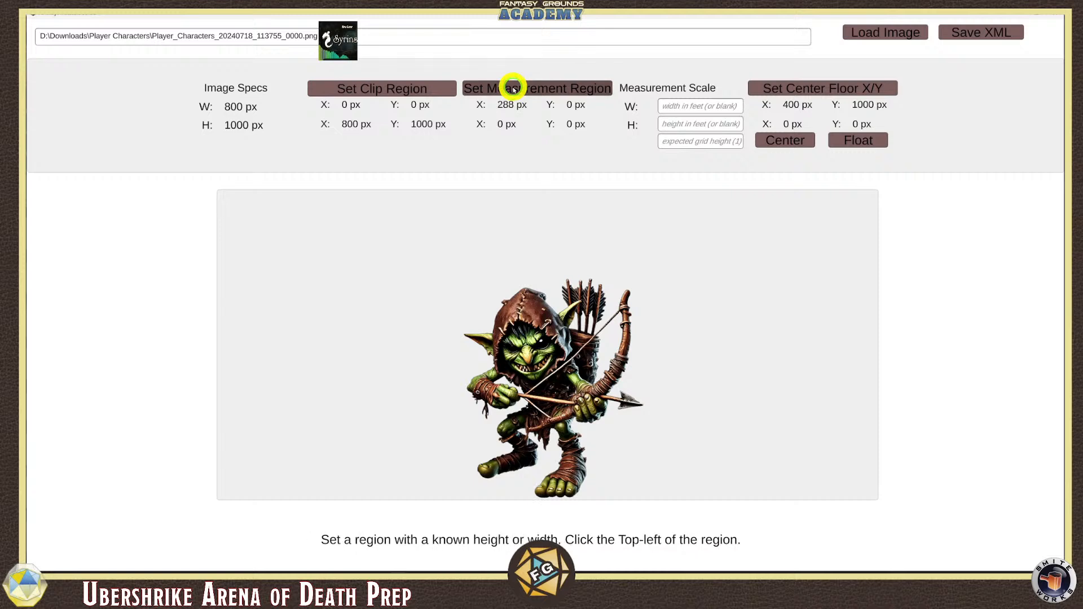
click(506, 89)
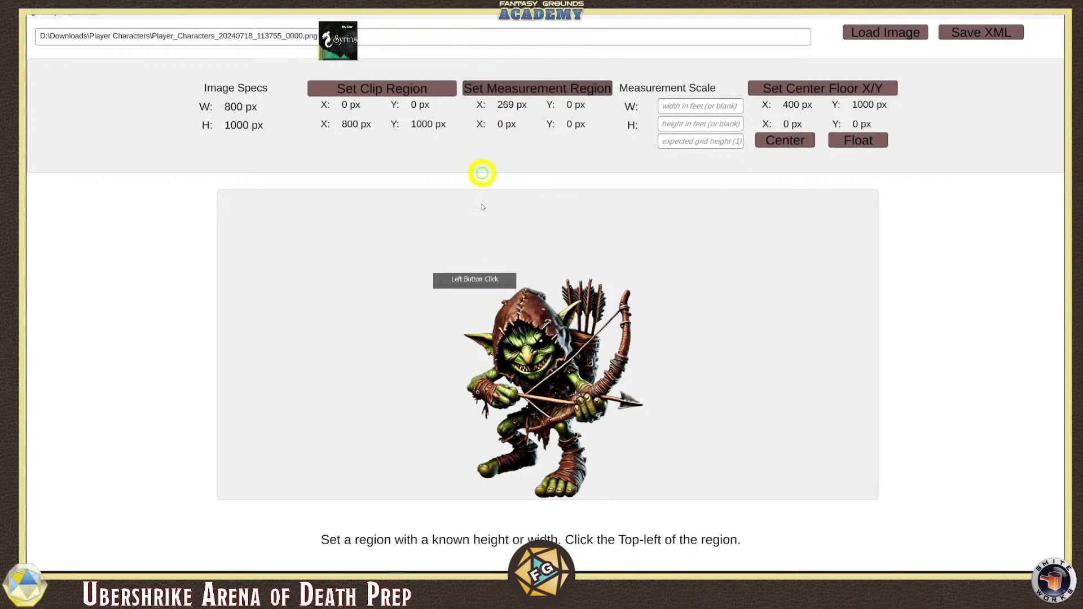
click(464, 295)
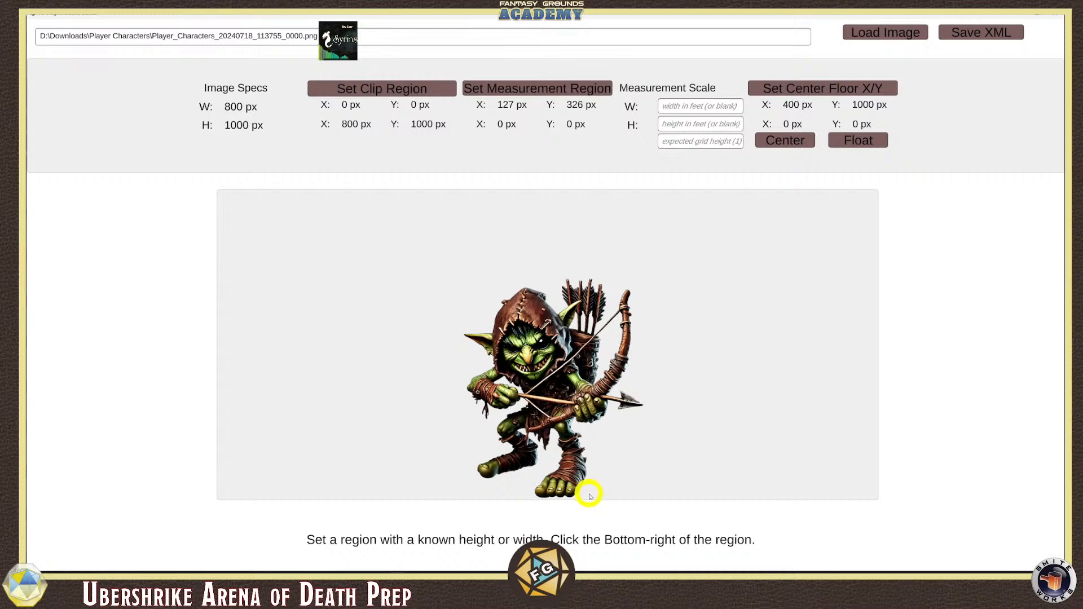
click(584, 494)
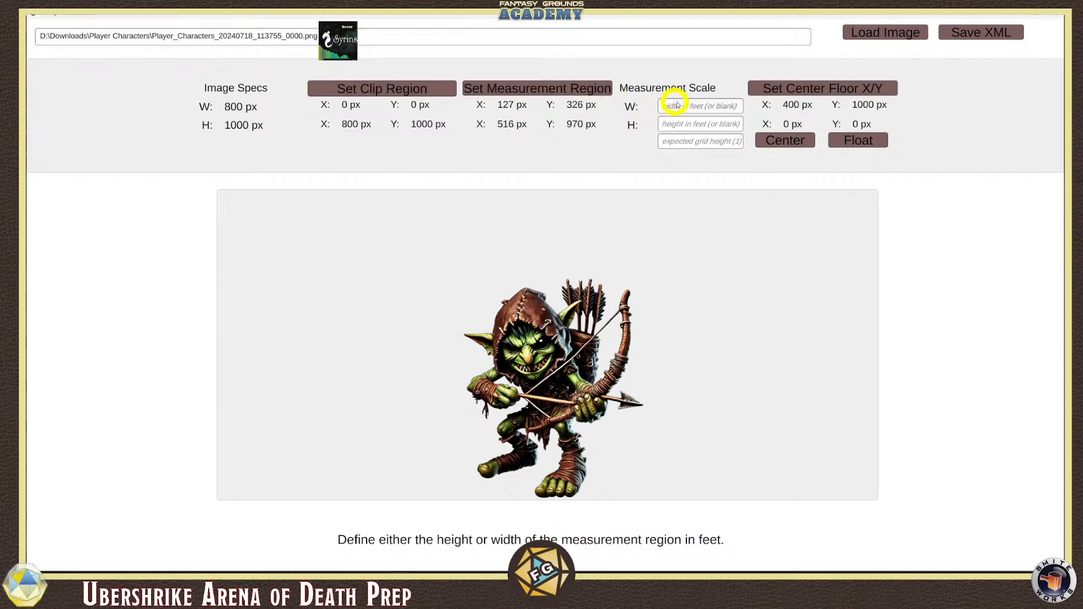
Set the expected grid height to 1 and the measurement region's height to 3.5 feet
click(698, 141)
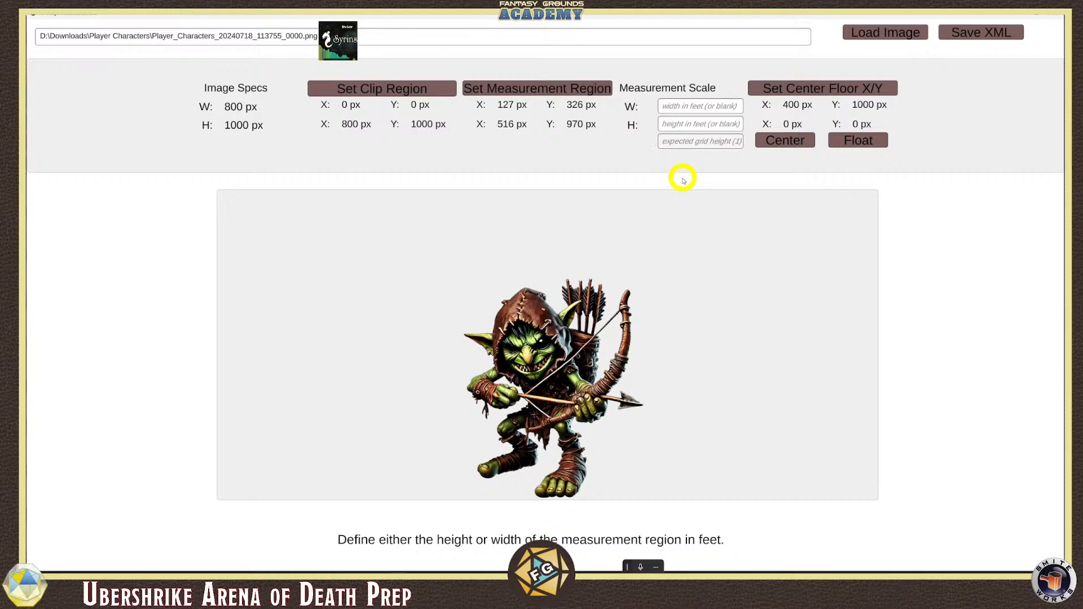
text(1)
click(689, 123)
click(691, 137)
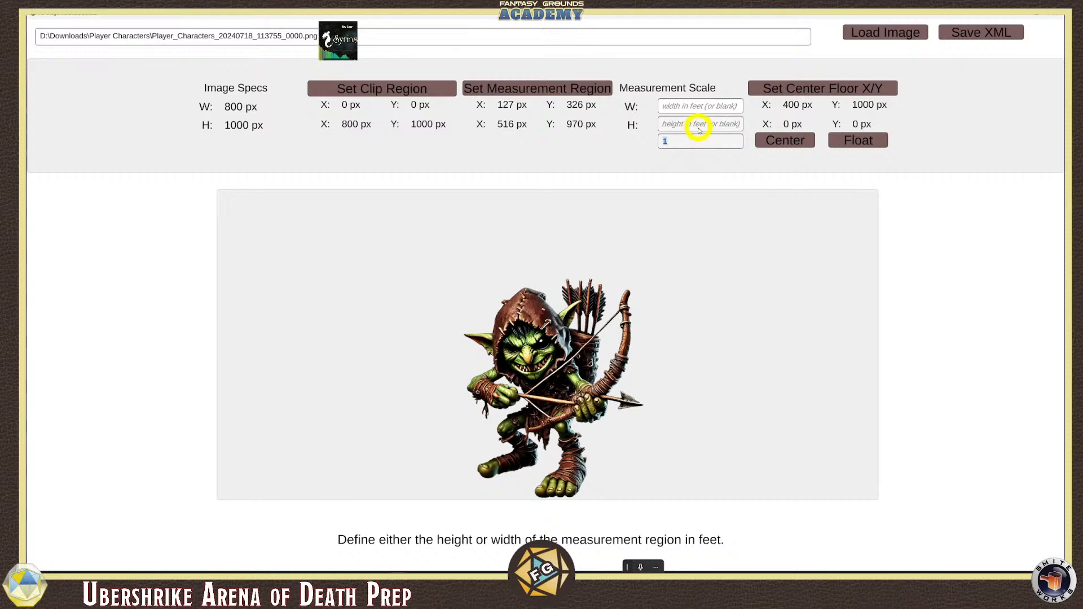
click(685, 127)
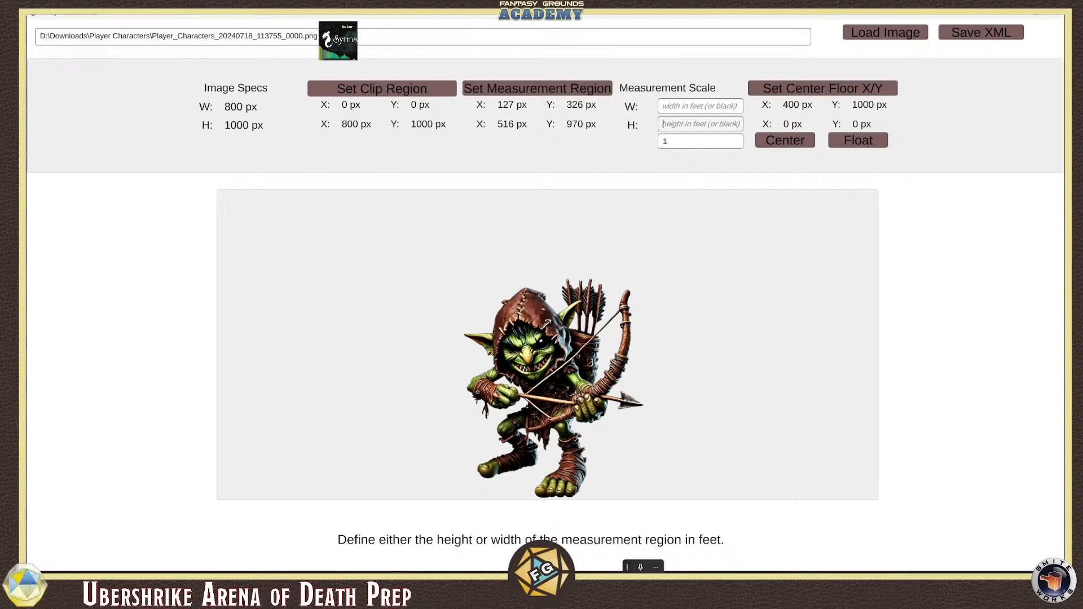
click(686, 129)
text(3)
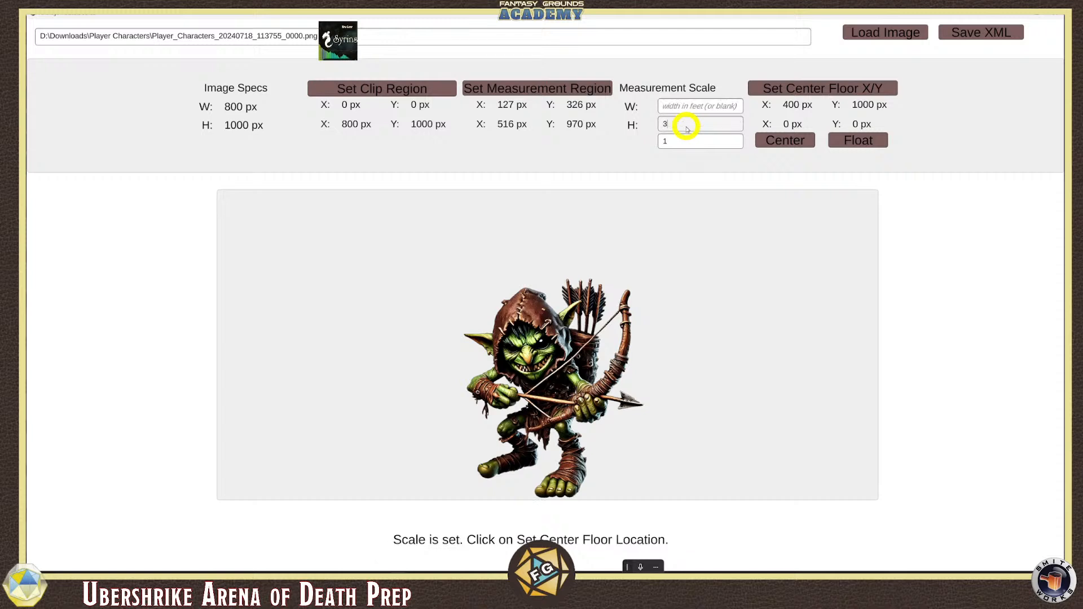
text(')
text(.)
click(674, 129)
text(3.5)
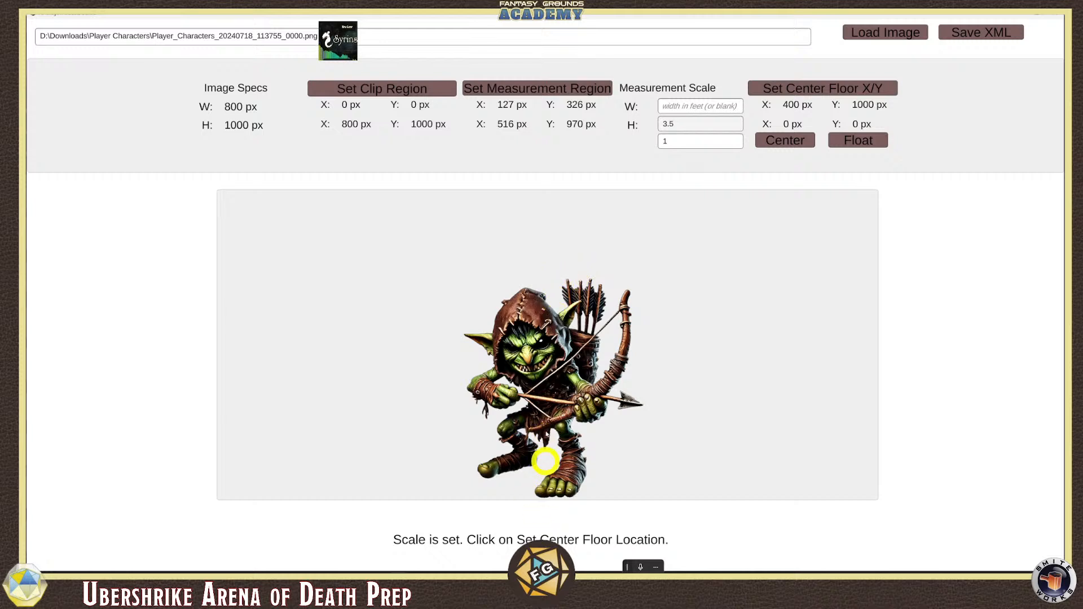
Set the center floor point between the goblin's feet at about X 353, Y 930 px and save the XML definition
click(834, 87)
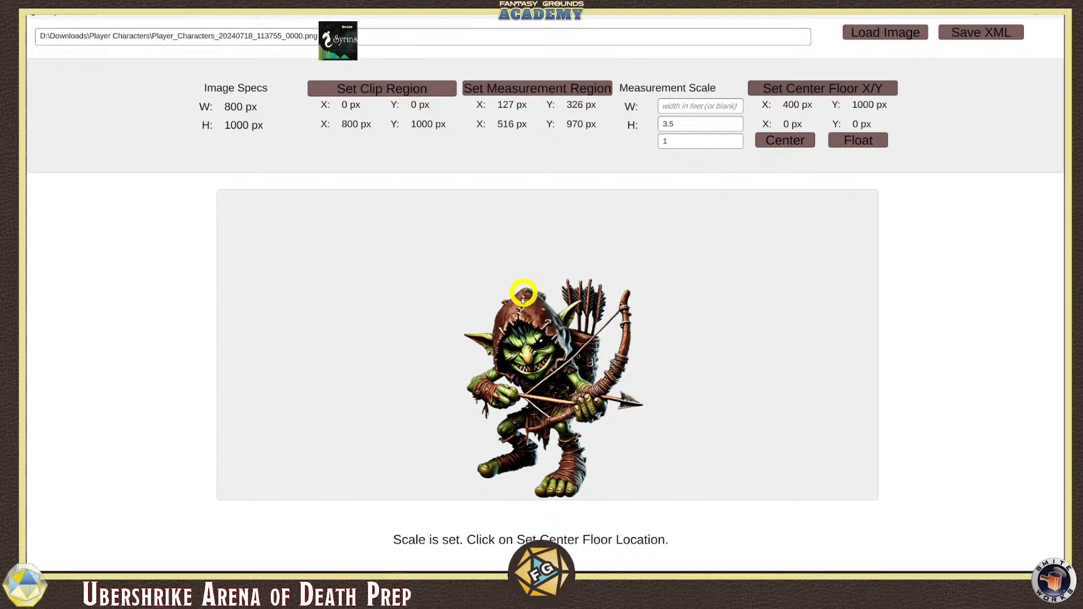
click(534, 481)
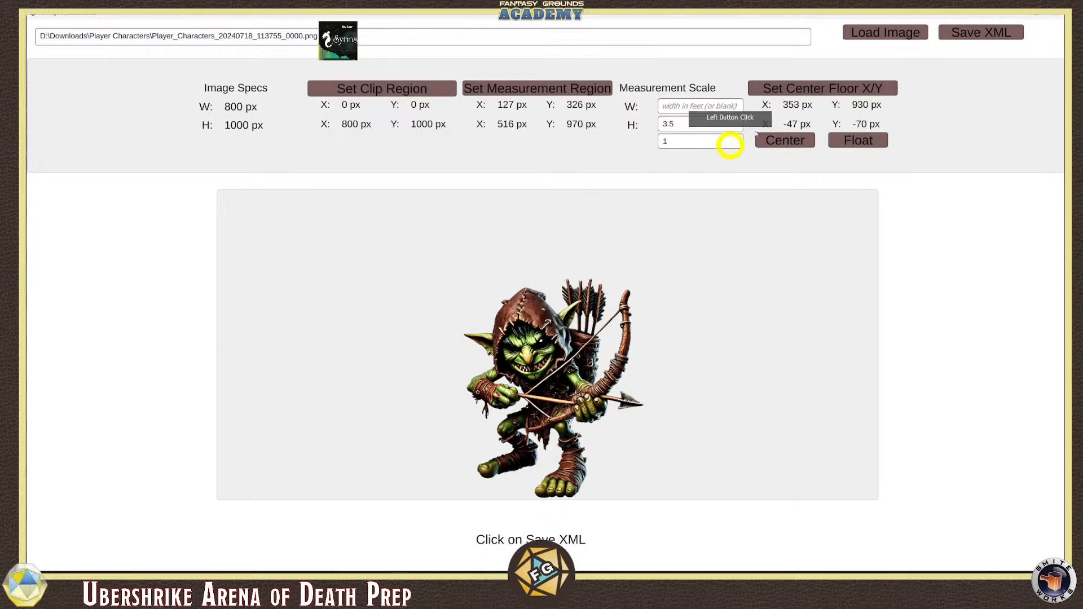
click(987, 35)
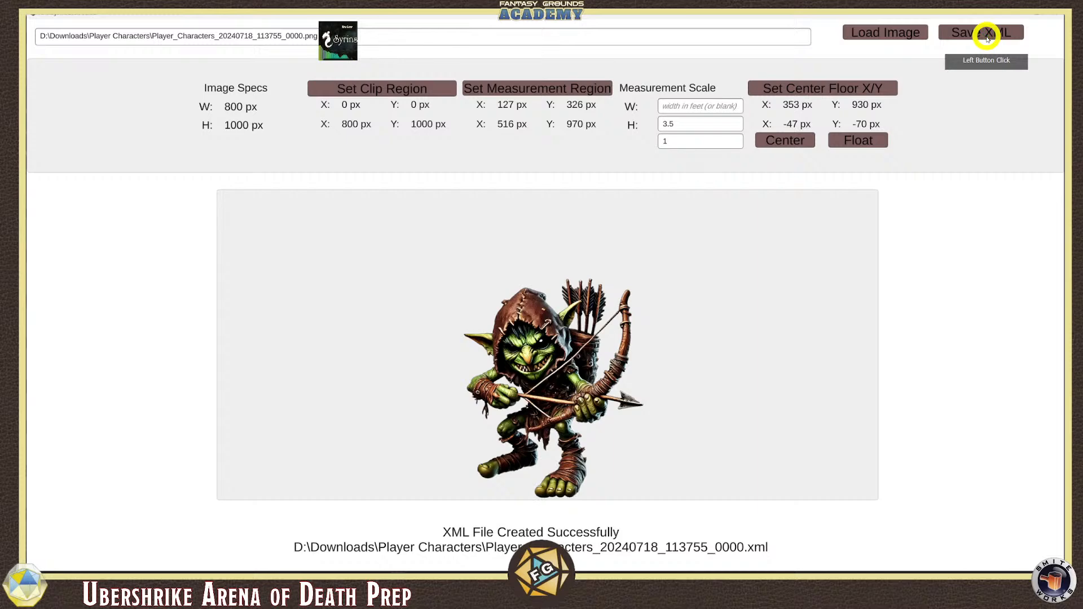
Switch to the Player Characters folder and check the saved XML file alongside the goblin archer images
click(1021, 16)
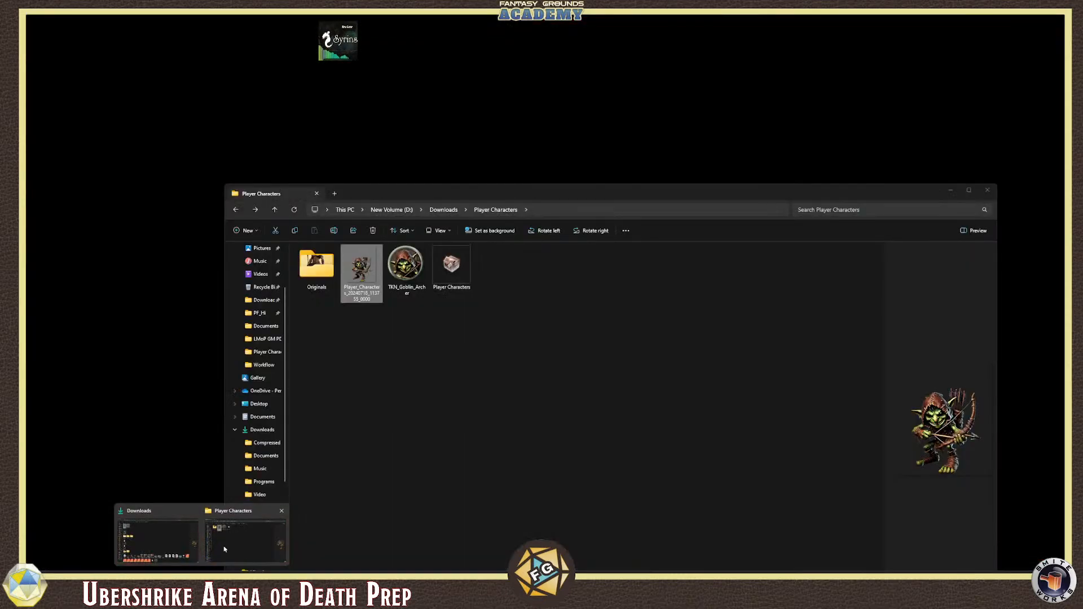
click(219, 550)
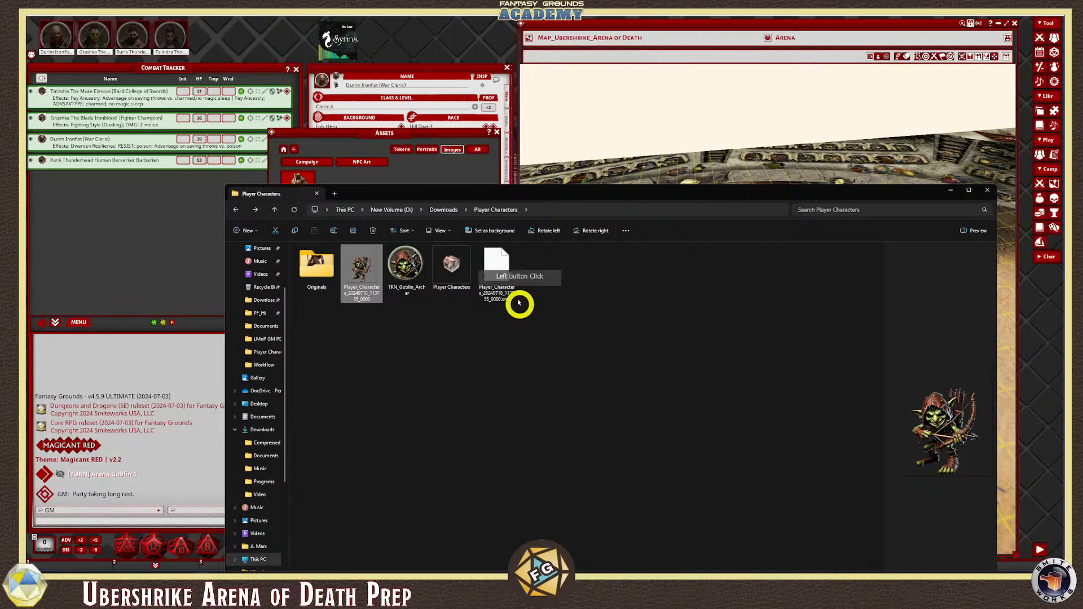
click(505, 277)
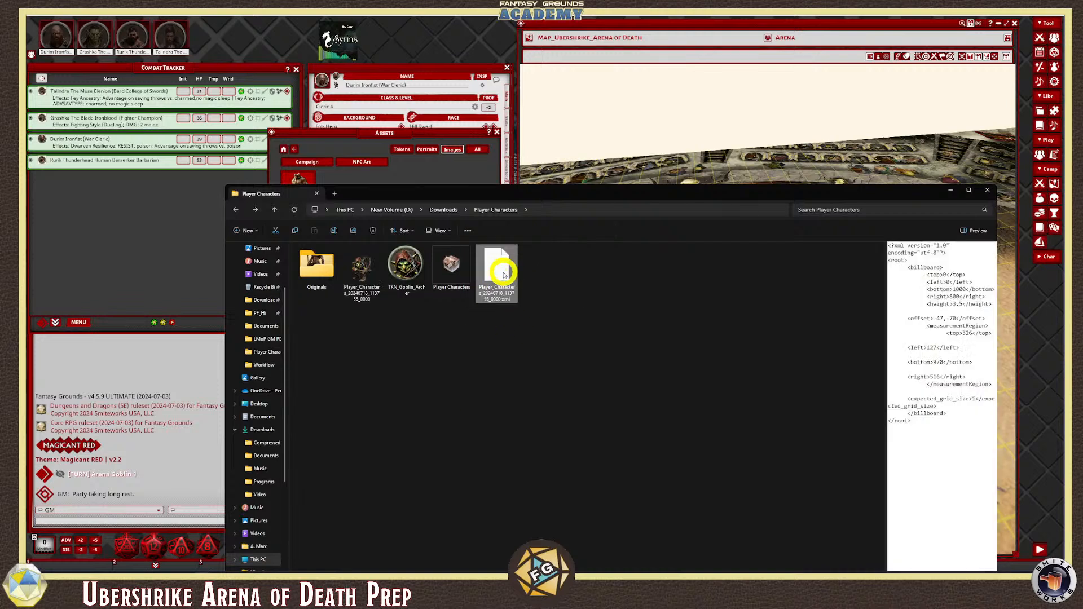
click(371, 274)
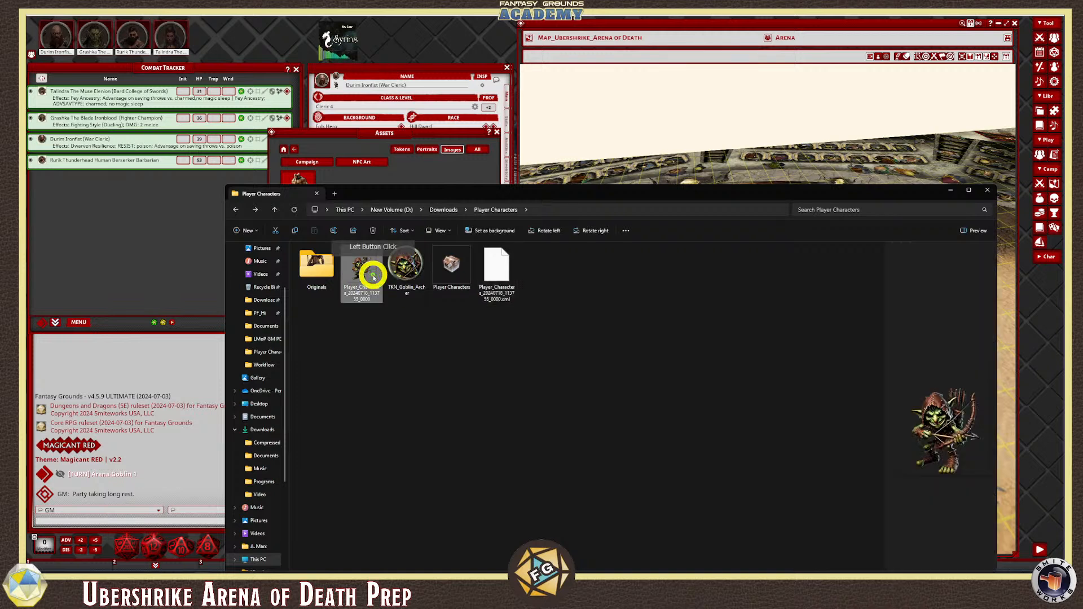
click(428, 344)
click(423, 345)
drag(423, 344, 371, 271)
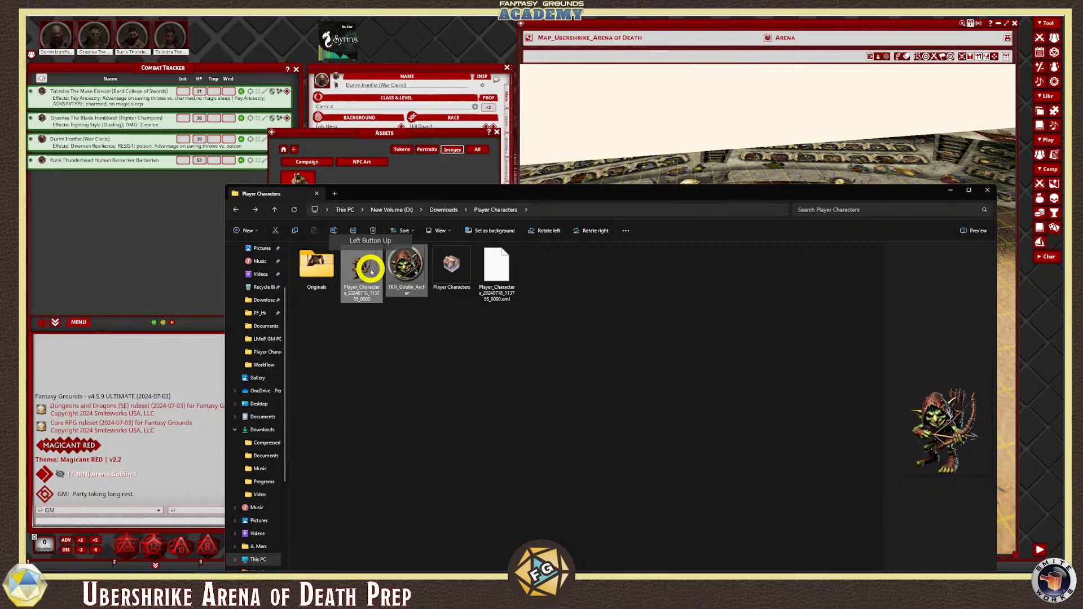
click(393, 337)
Launch GIMP and open its Batch Image Manipulation plugin
click(85, 590)
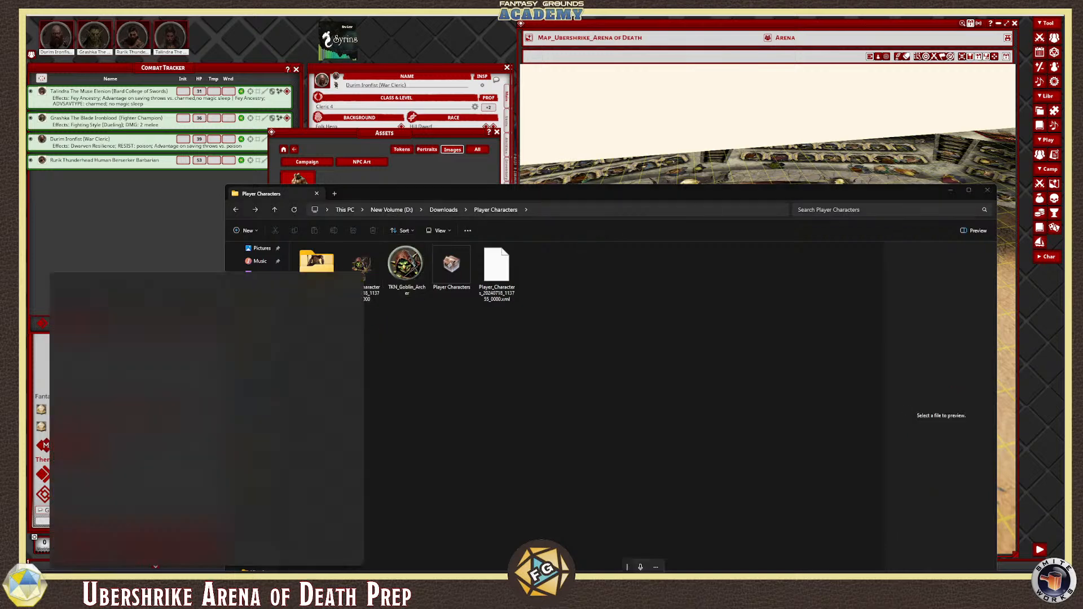
text(gimp)
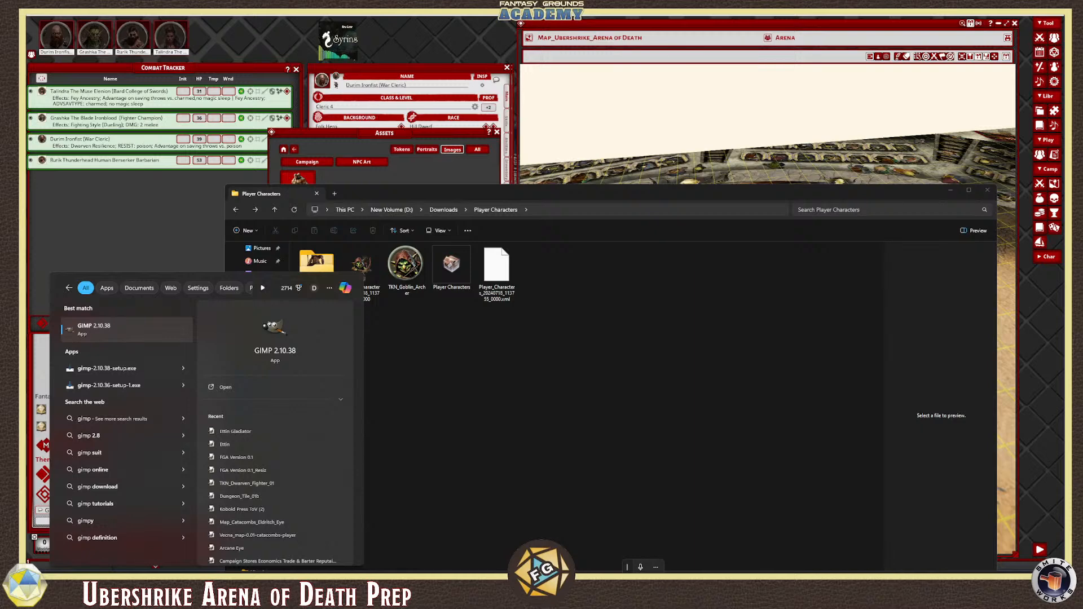
key(Return)
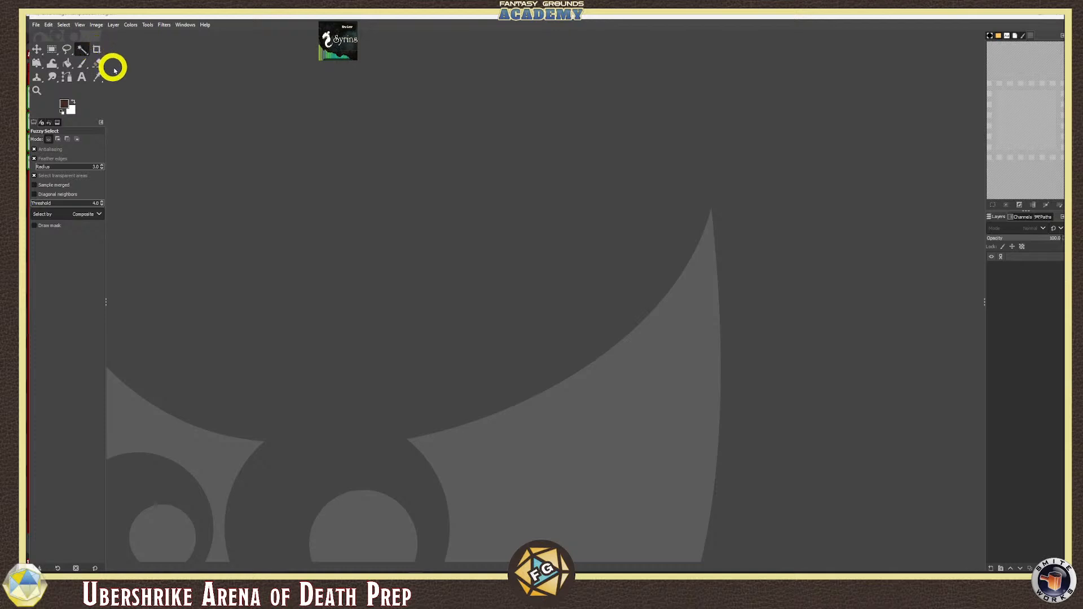
click(1037, 15)
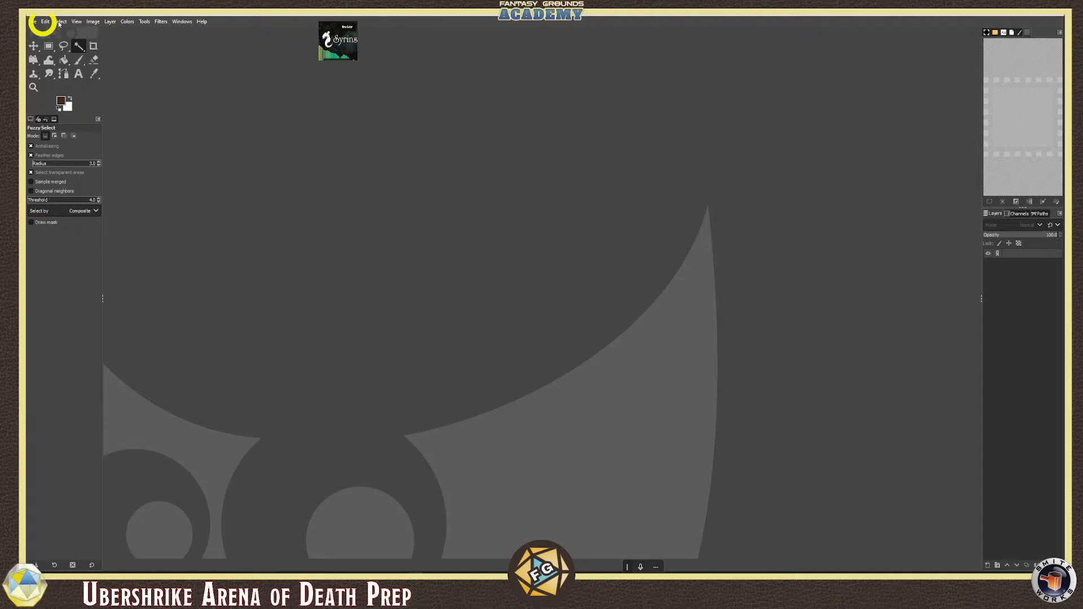
click(33, 22)
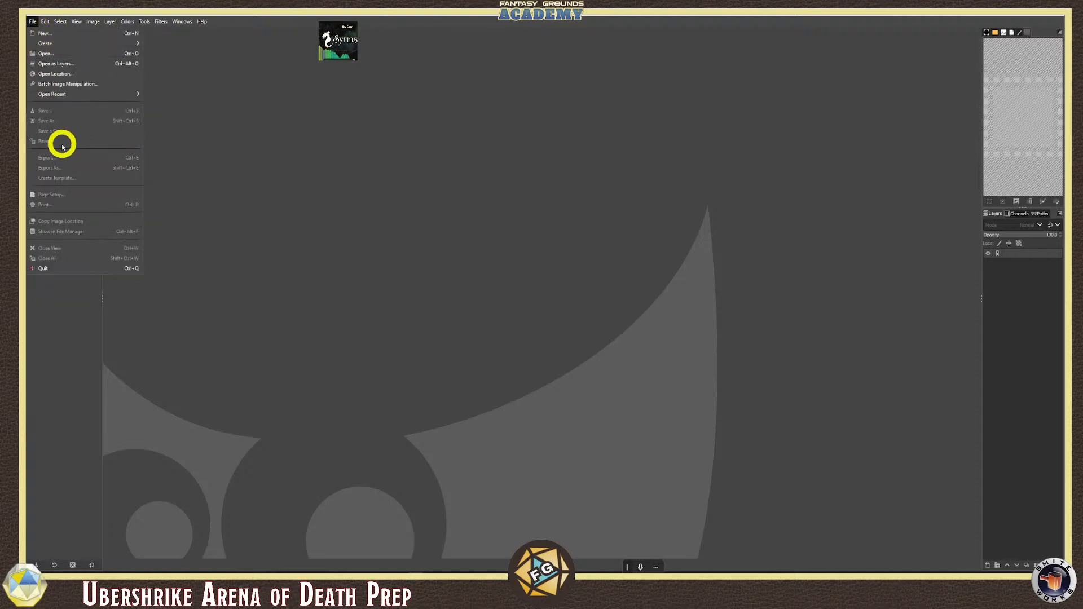
click(65, 88)
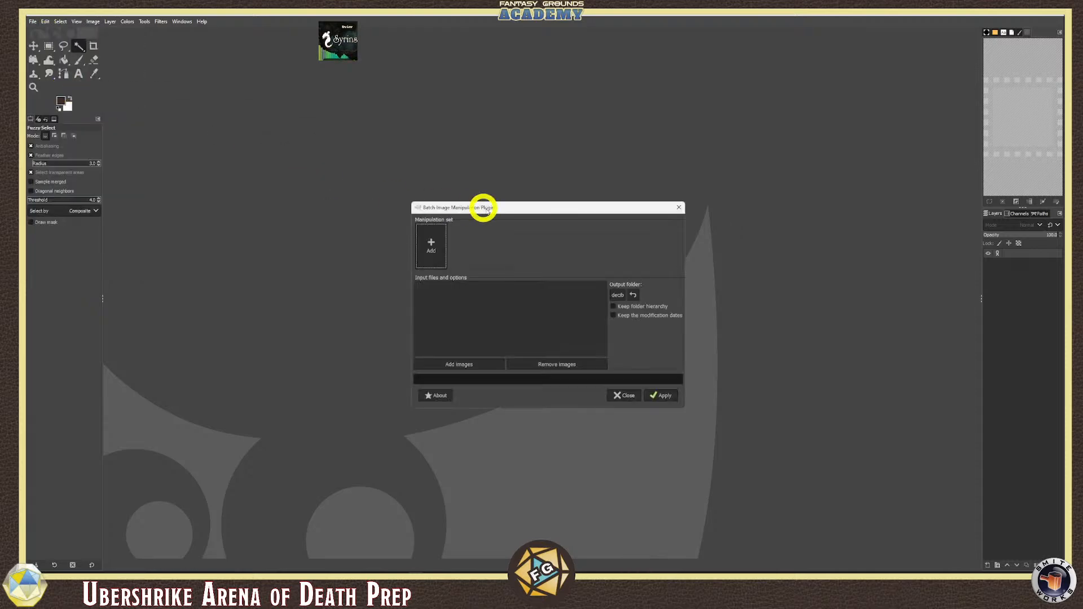
drag(512, 209, 407, 164)
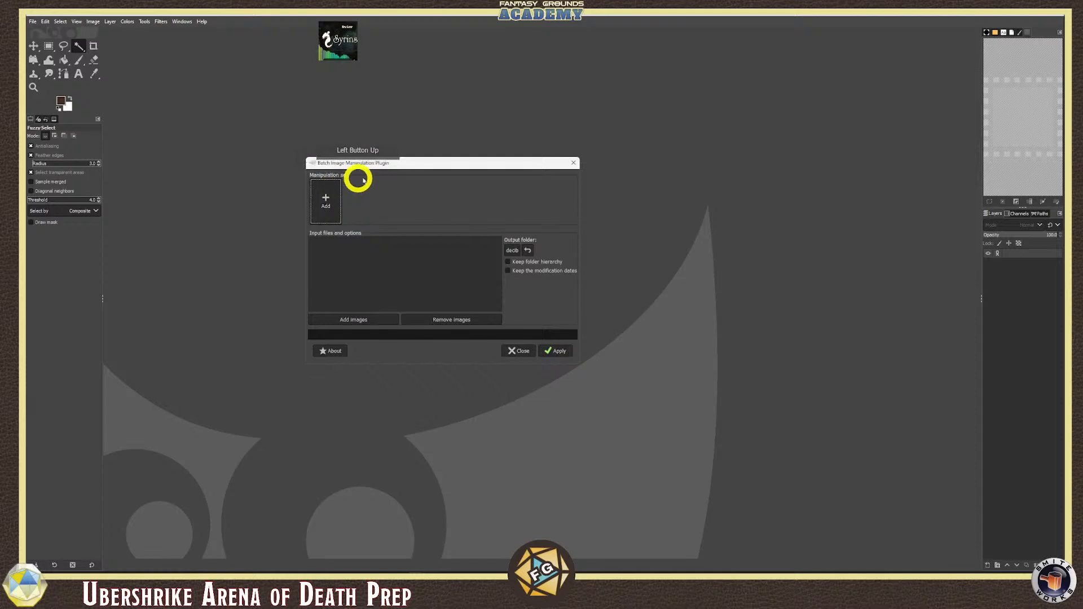
Add a format and compression change to the manipulation set, using WebP with image quality 75
click(326, 202)
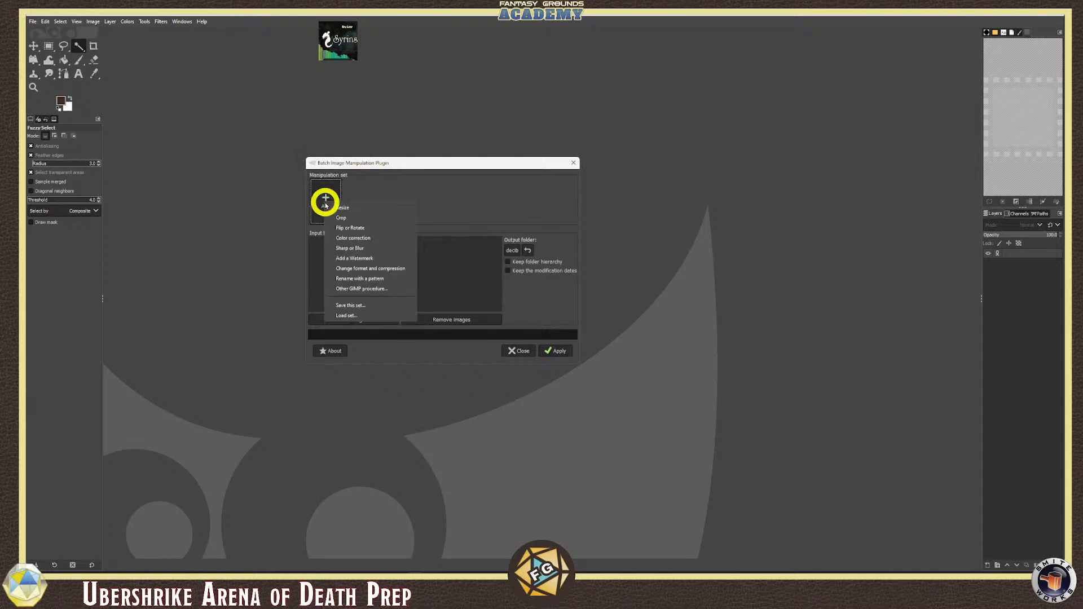
click(395, 270)
click(457, 247)
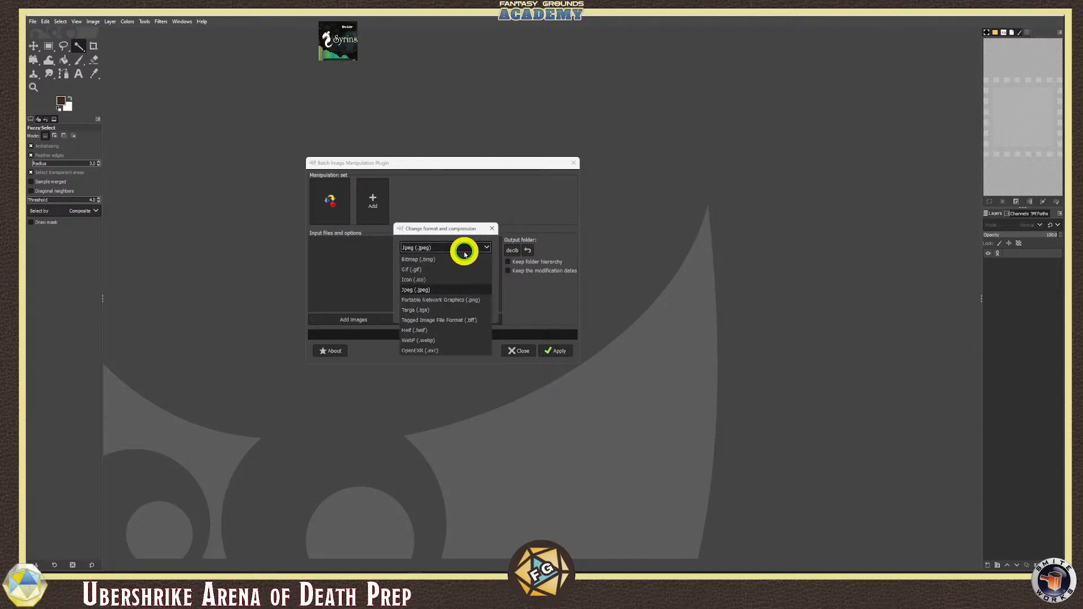
click(429, 340)
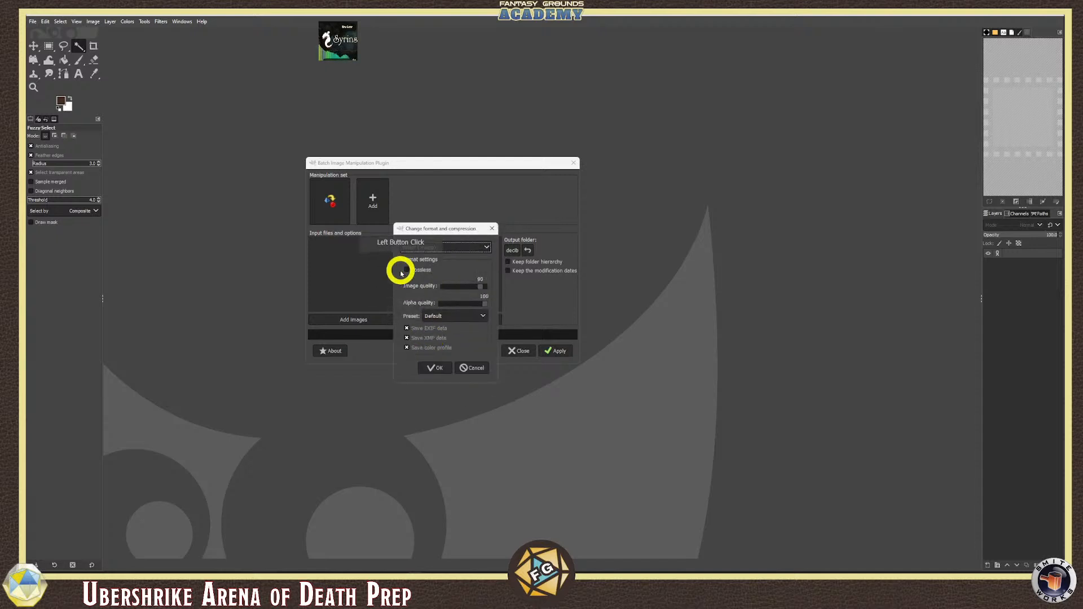
drag(481, 286, 475, 289)
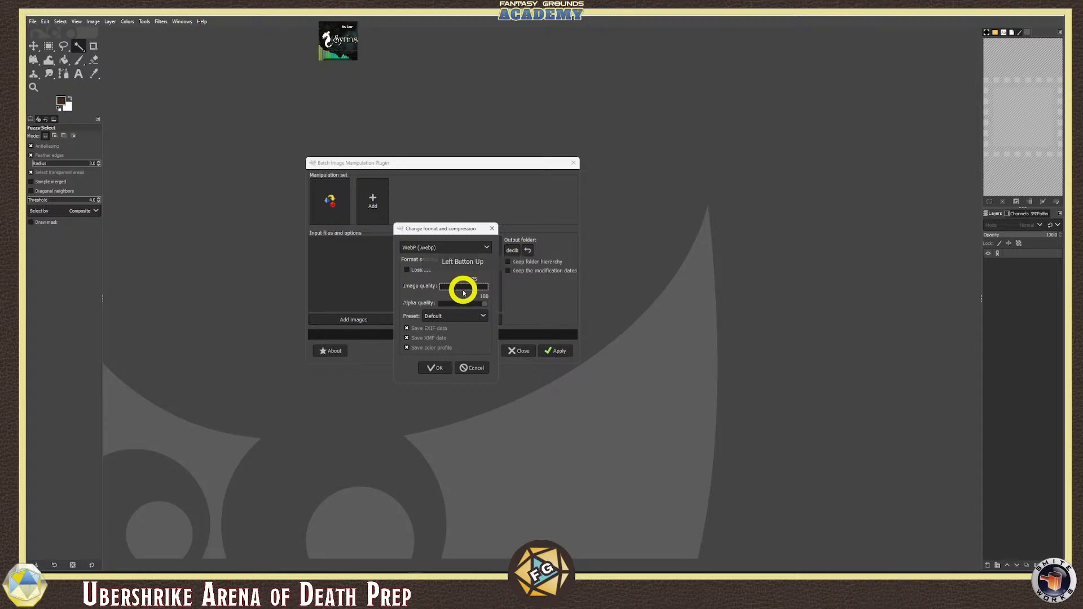
click(439, 367)
Add the full-body goblin PNG and TKN_Goblin_Archer.png as input files, and set the output folder to Player Characters
click(354, 280)
click(376, 320)
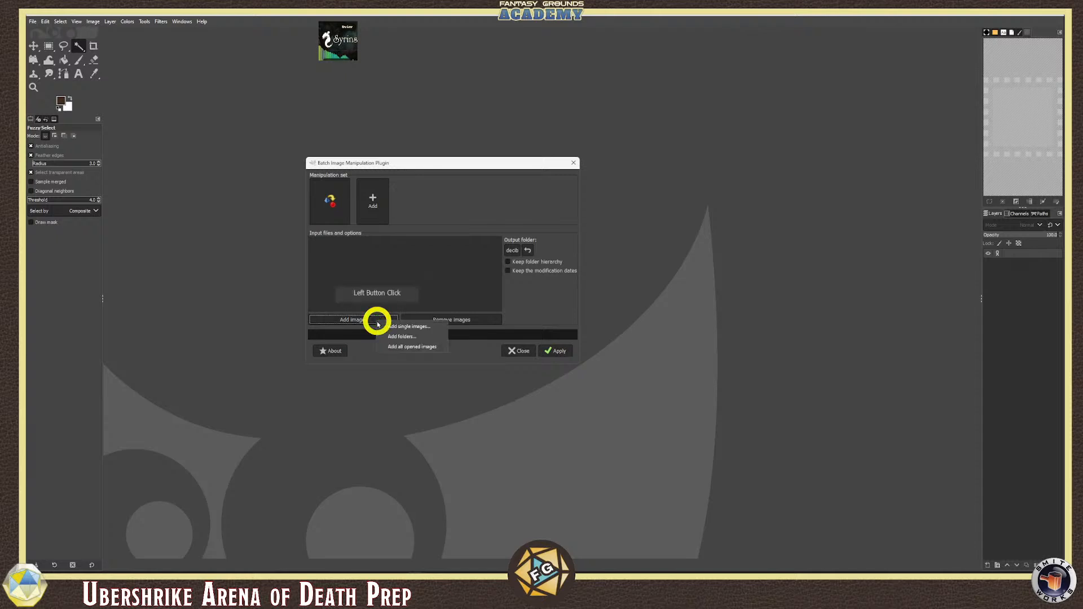
click(417, 327)
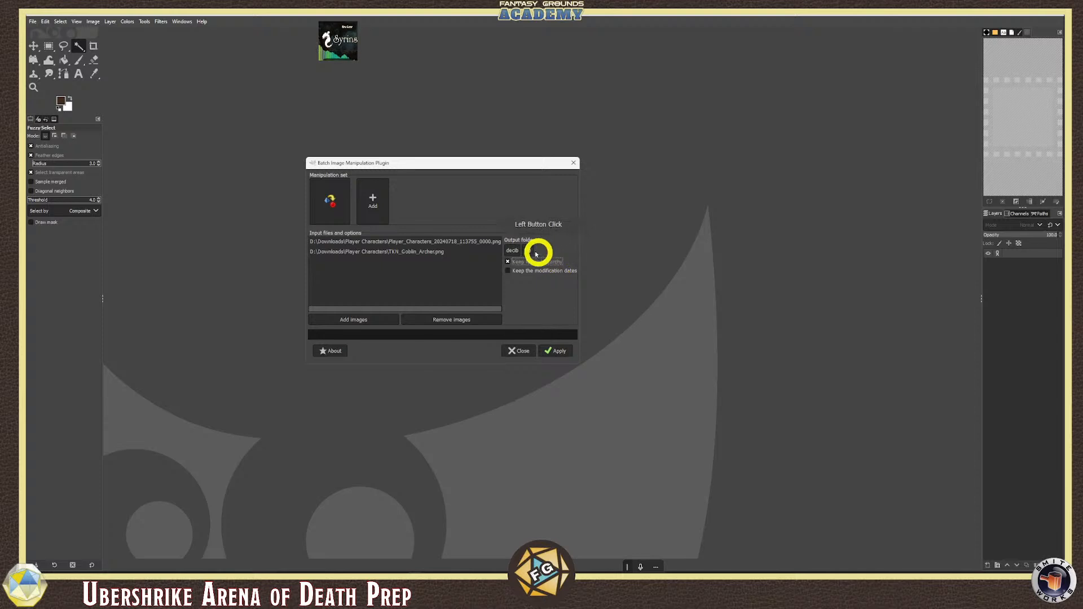
click(526, 251)
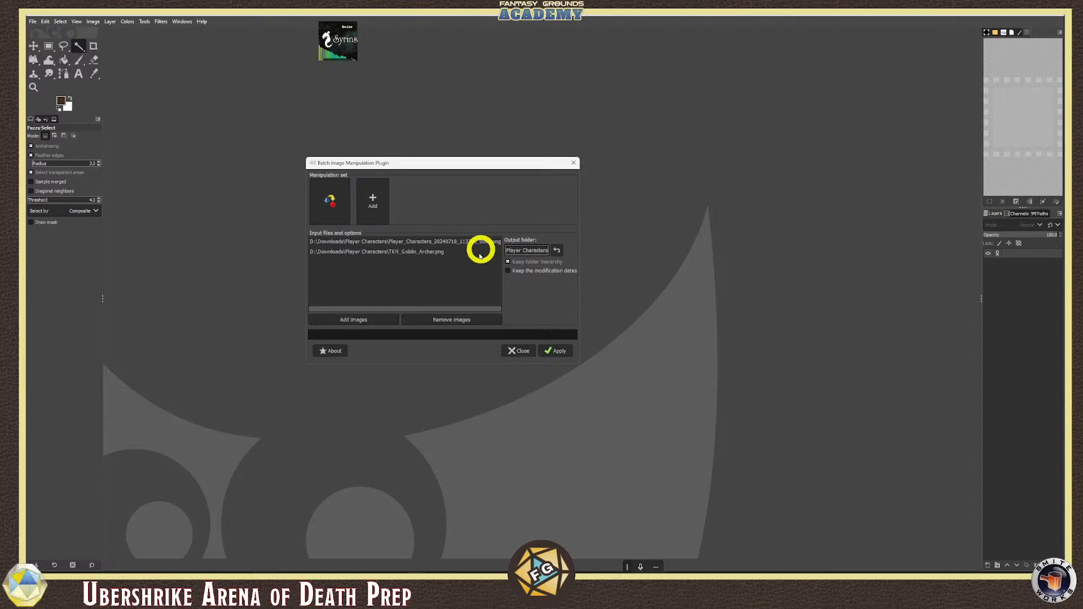
Run the batch conversion of both images, then close the plugin and GIMP
click(558, 352)
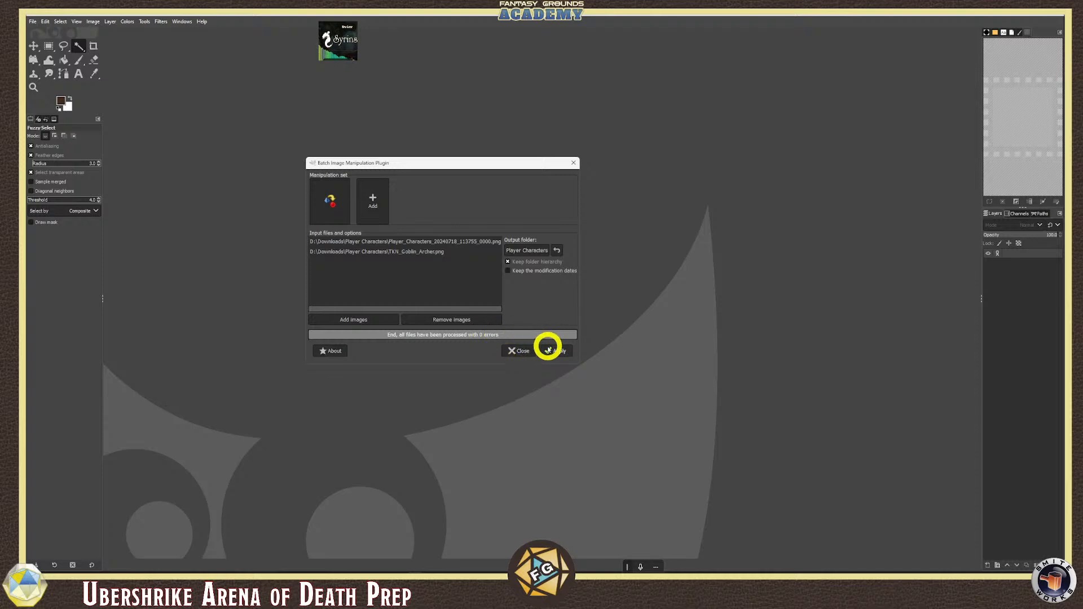
click(514, 351)
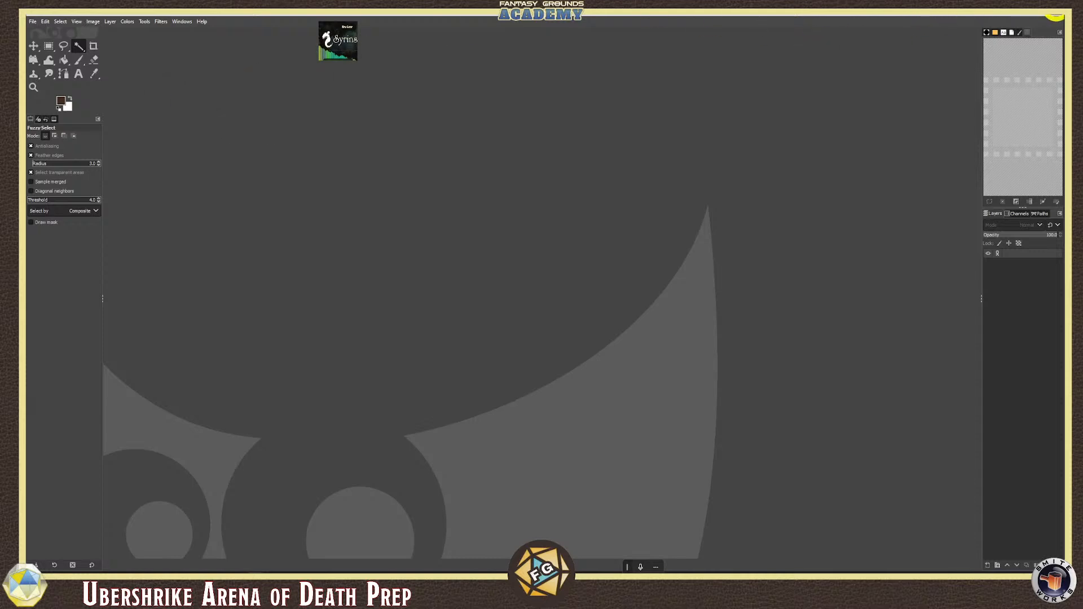
click(1055, 15)
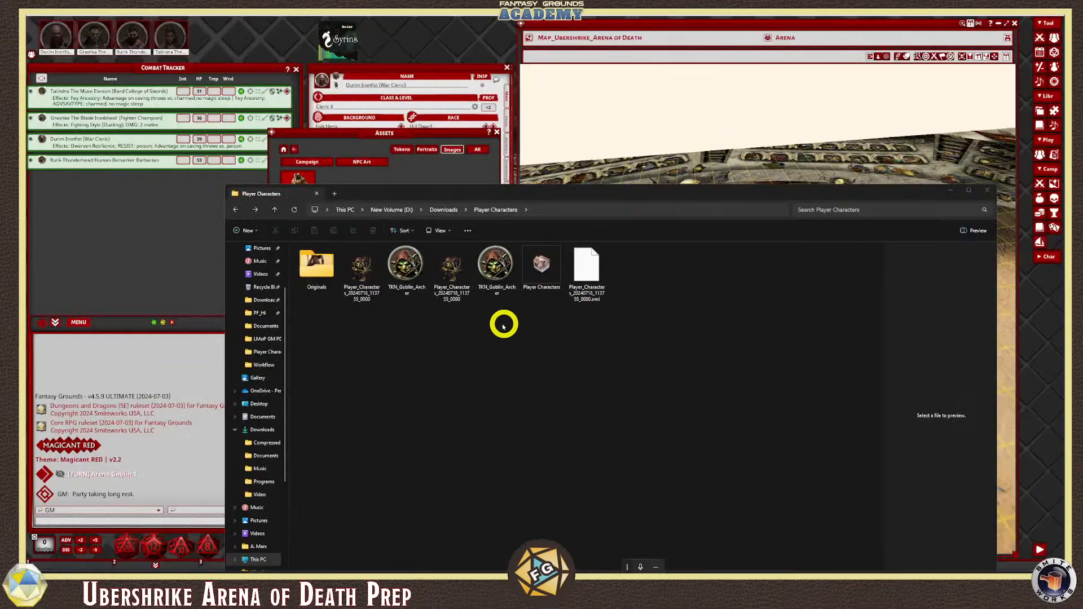
Move the original PNG versions of the full-body goblin and TKN_Goblin_Archer into the Originals folder
click(407, 268)
click(373, 271)
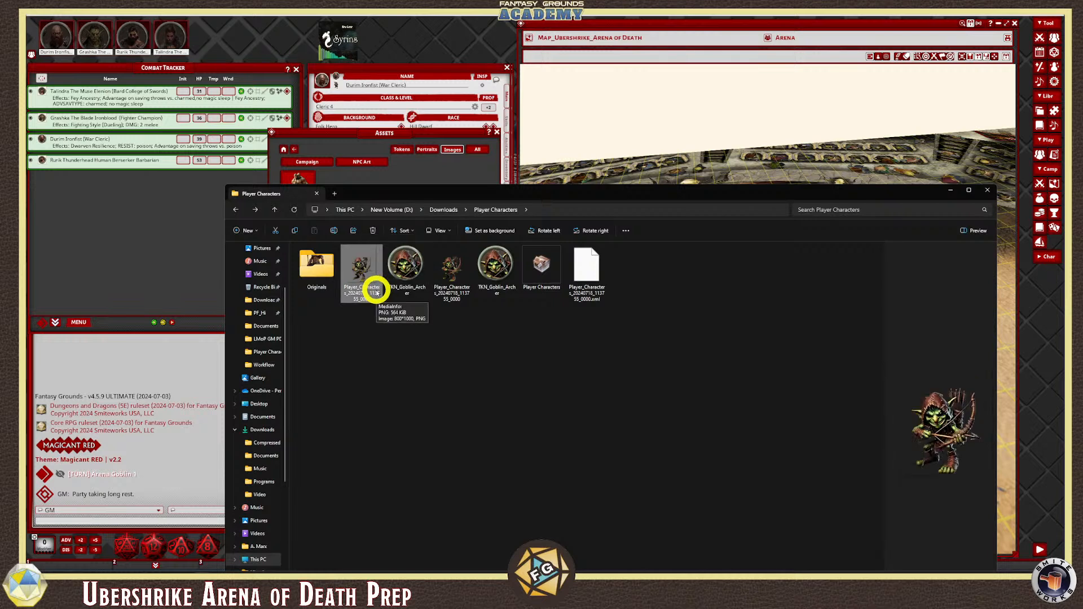
click(407, 287)
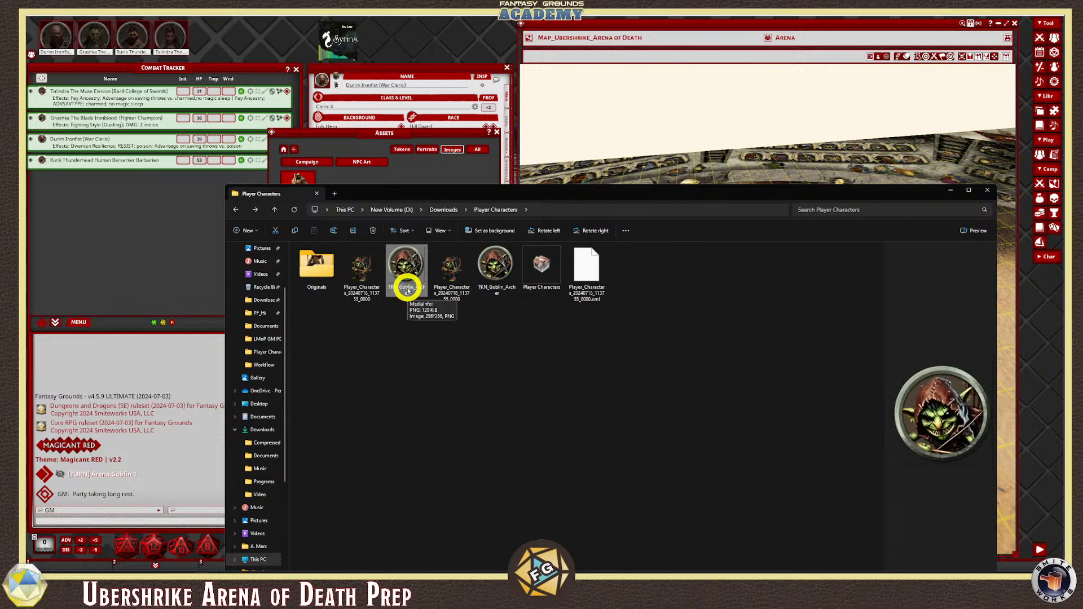
drag(361, 269, 324, 260)
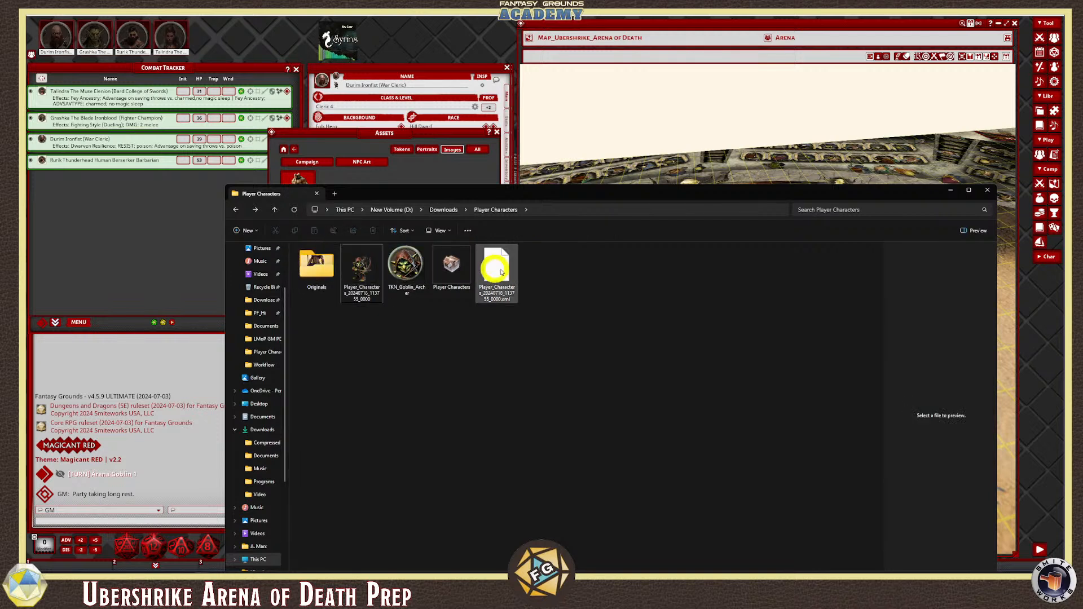
Move the two converted goblin images and the XML file from Player Characters into the 5e_FDW_2024 campaign's images/NPC Art folder
click(370, 270)
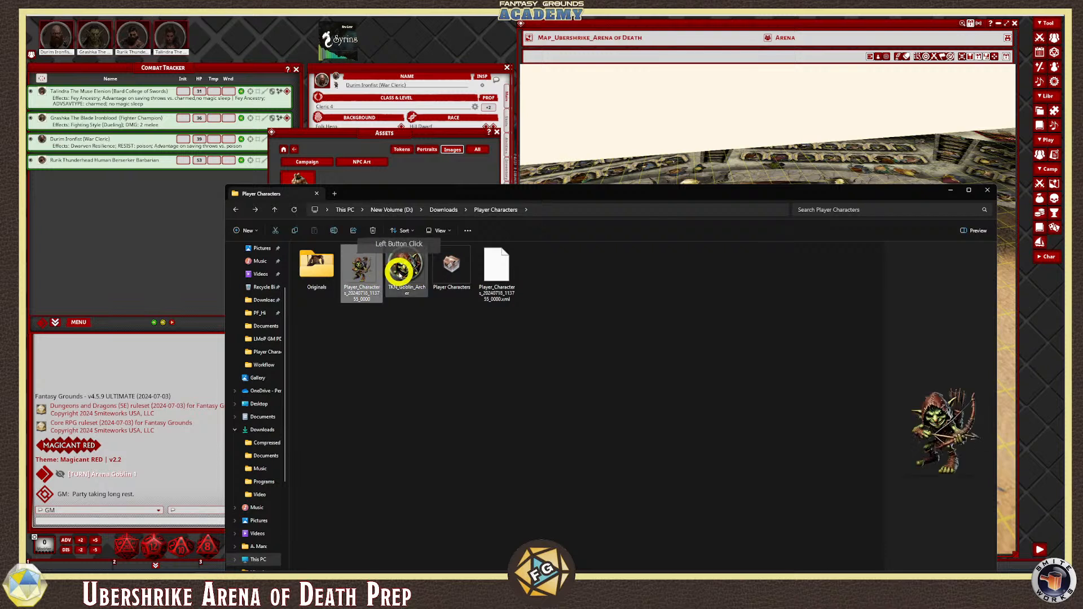
click(399, 273)
click(496, 275)
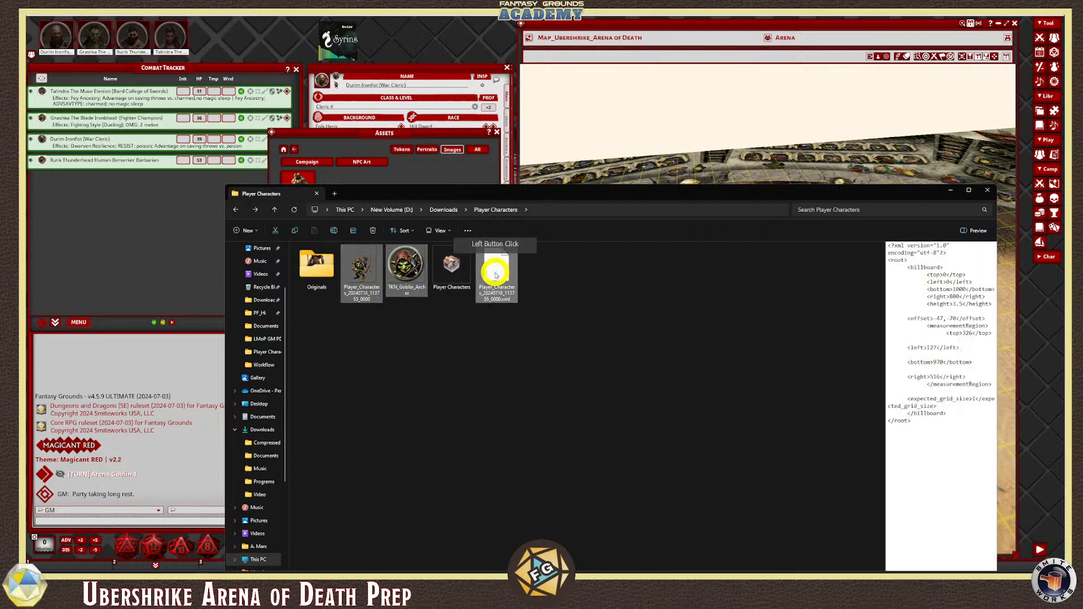
right_click(495, 274)
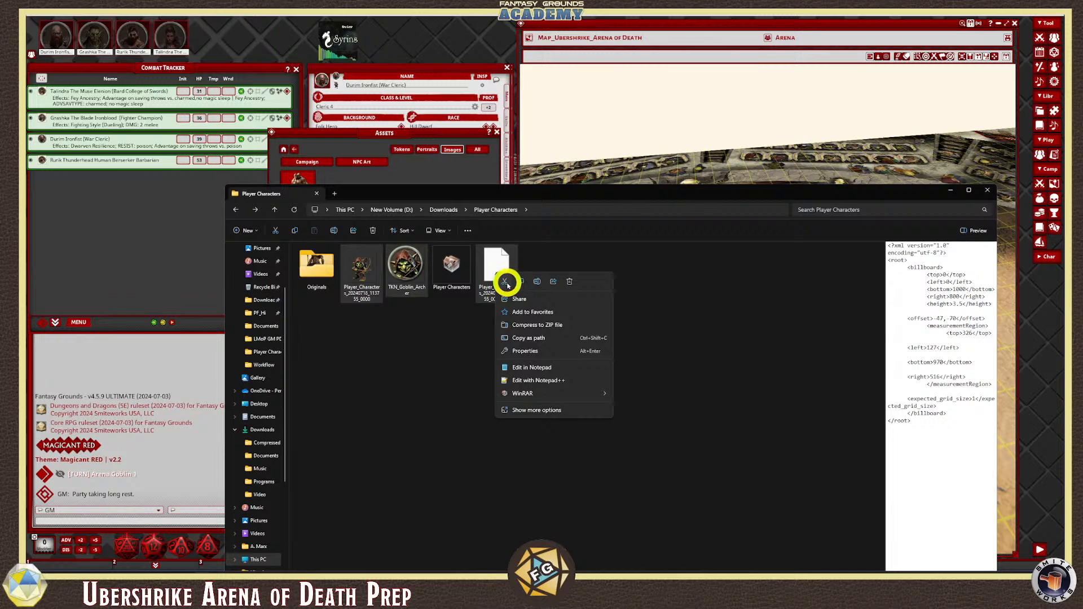
click(440, 245)
click(987, 190)
click(359, 417)
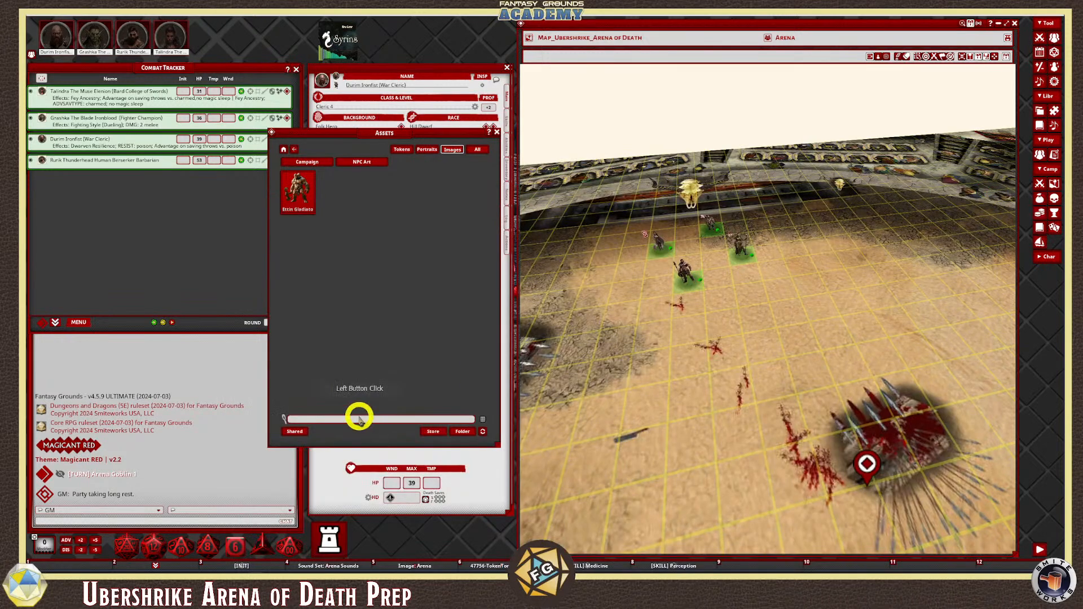
click(459, 431)
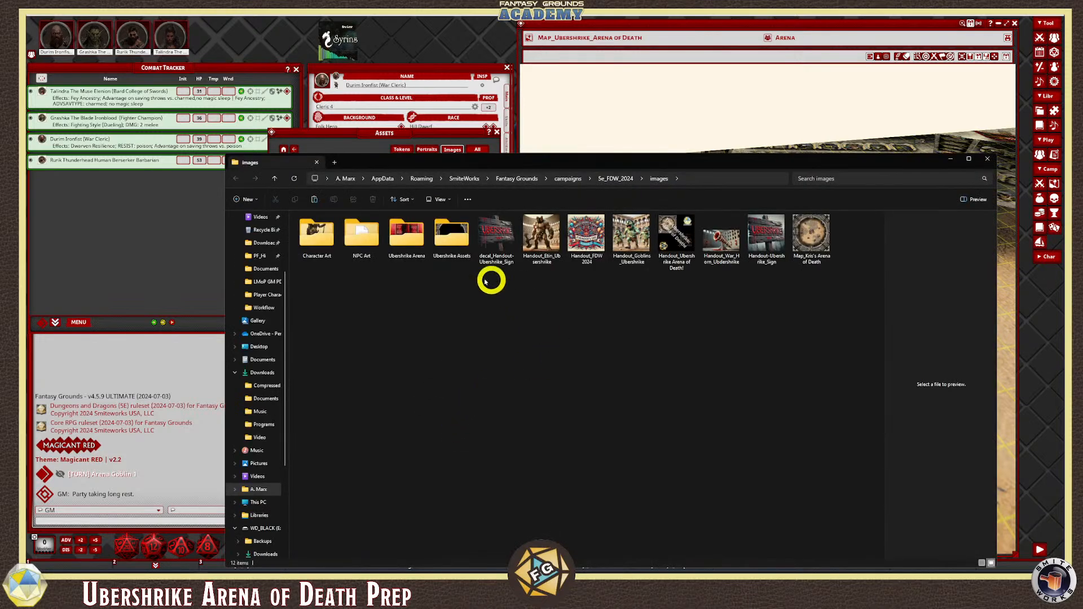
double_click(365, 244)
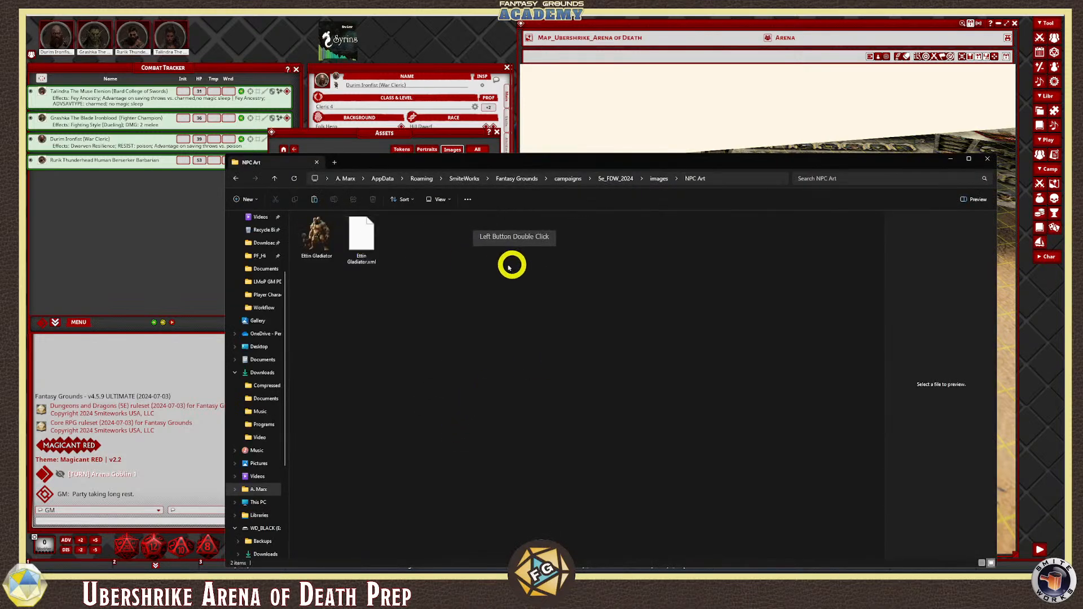
right_click(481, 268)
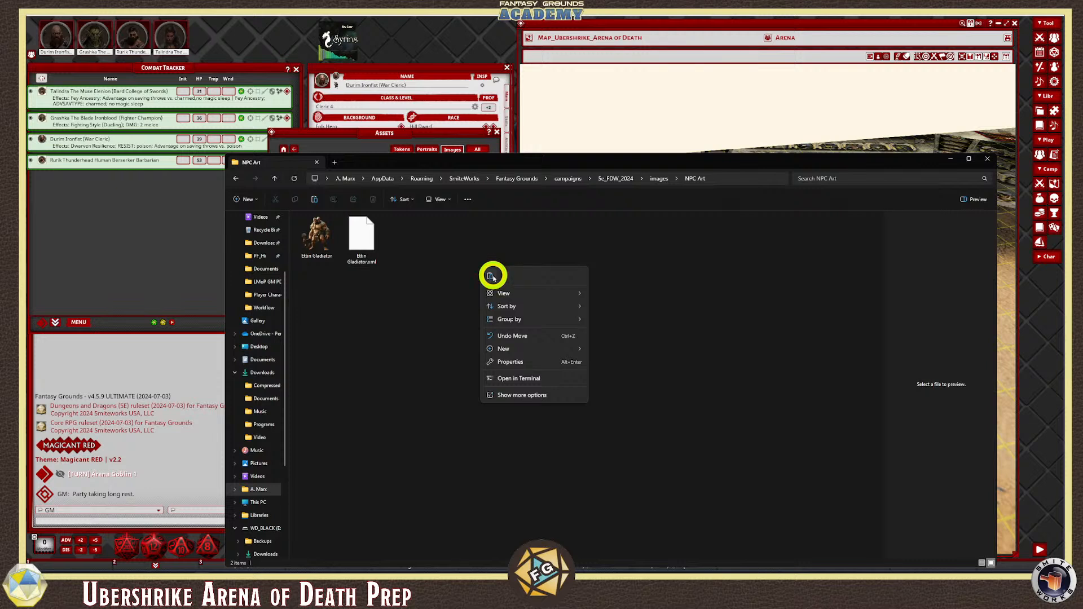
click(569, 301)
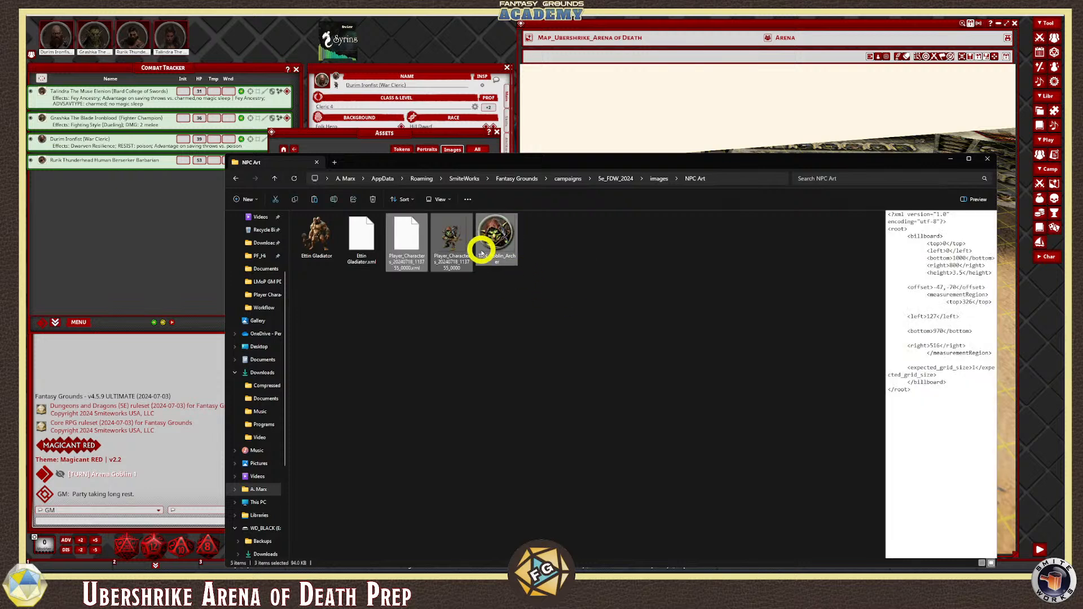
Move TKN_Goblin_Archer from NPC Art into the 5e_FDW_2024 campaign's tokens folder
click(495, 236)
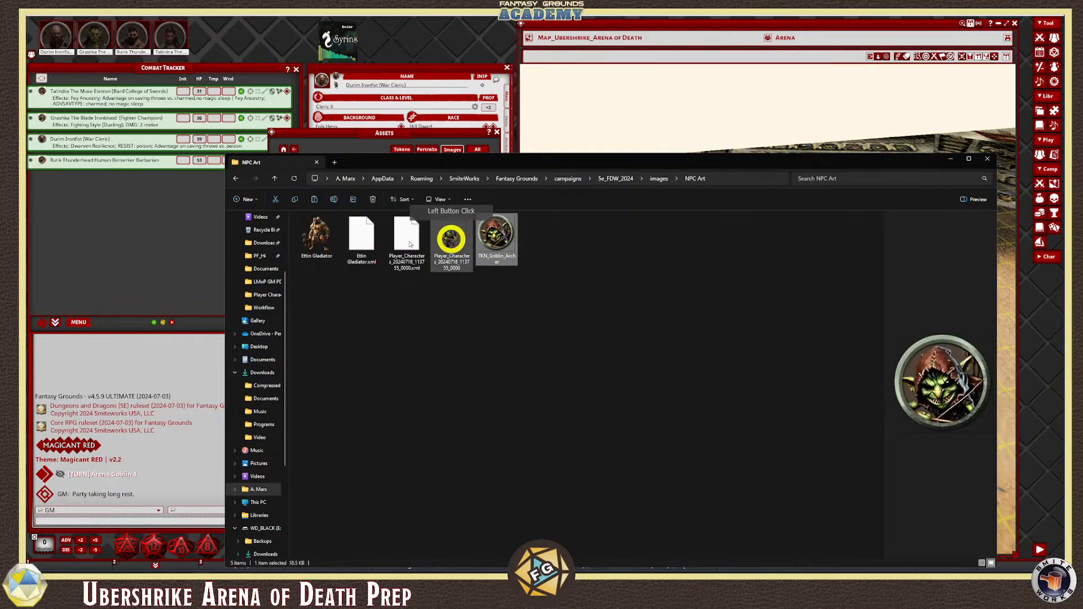
right_click(505, 234)
click(501, 230)
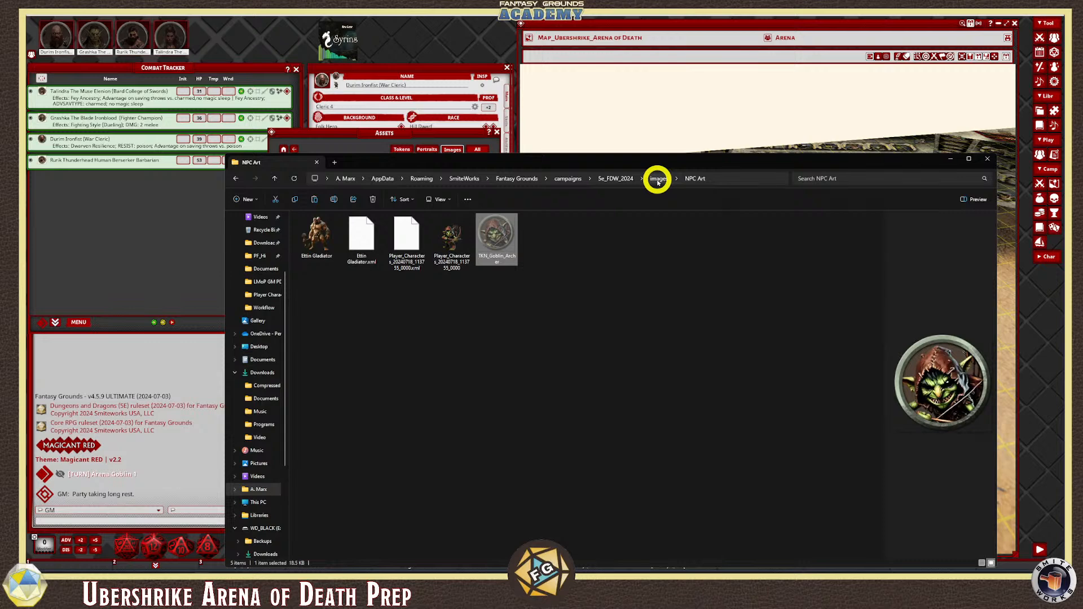
click(620, 178)
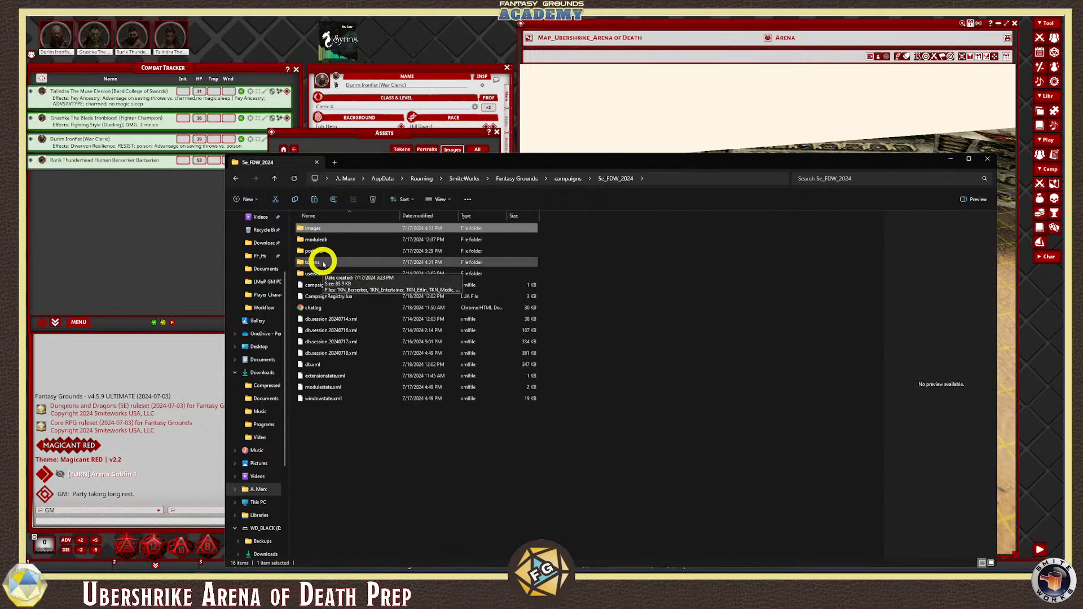
double_click(321, 262)
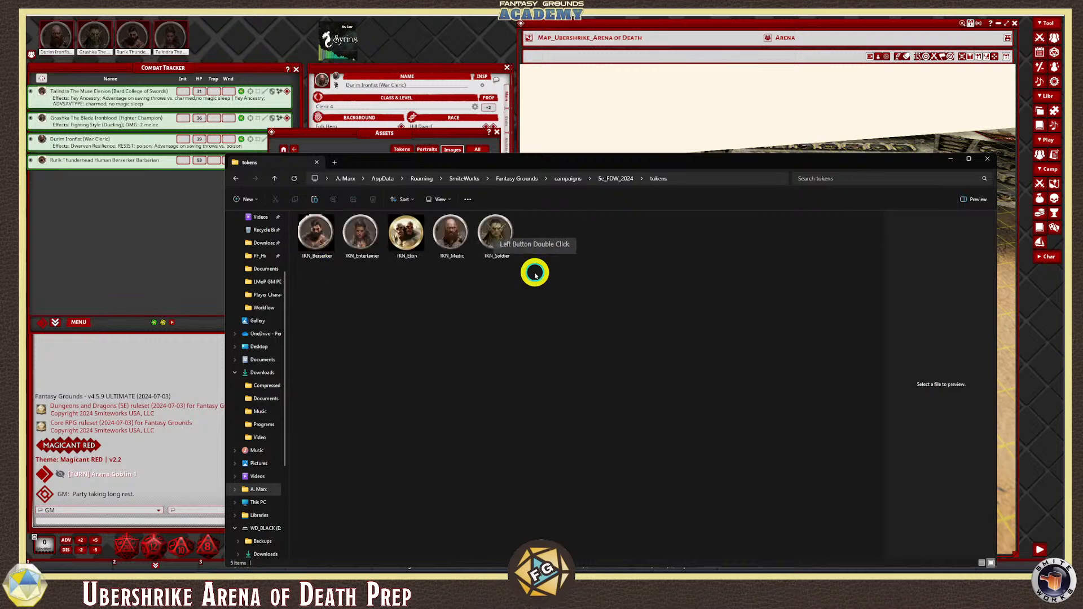
right_click(542, 274)
click(549, 276)
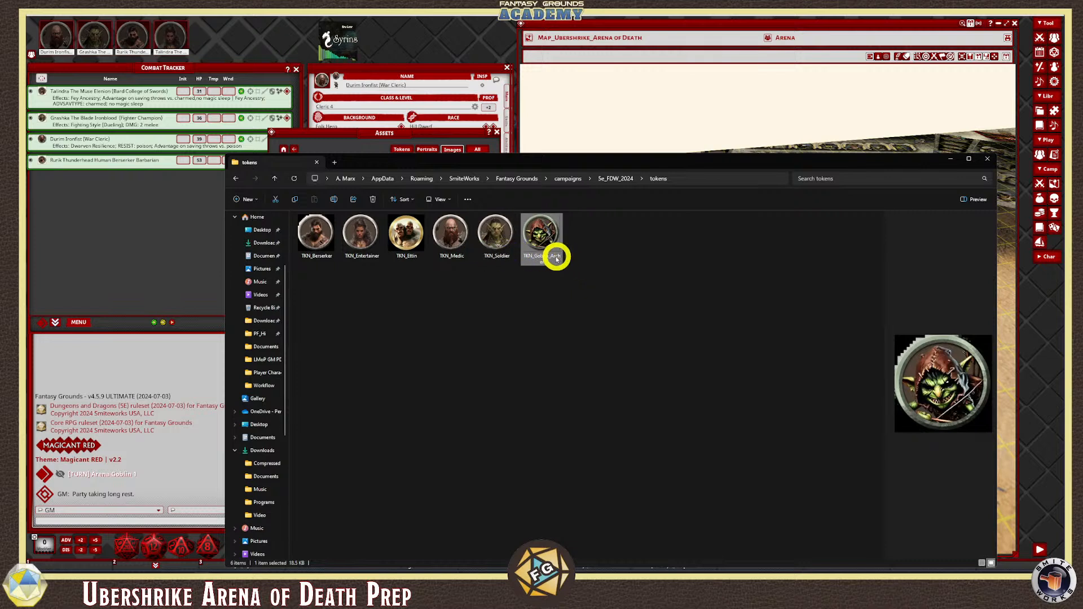
Return to the campaign's images/NPC Art folder and rename the full-body goblin image to Goblin_Archer
click(616, 179)
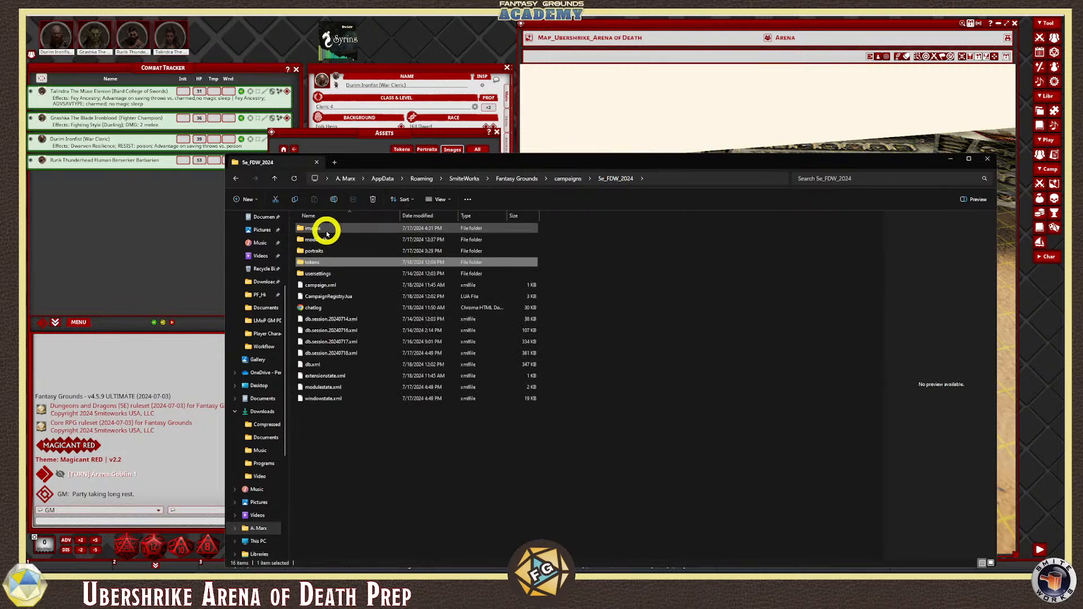
double_click(313, 228)
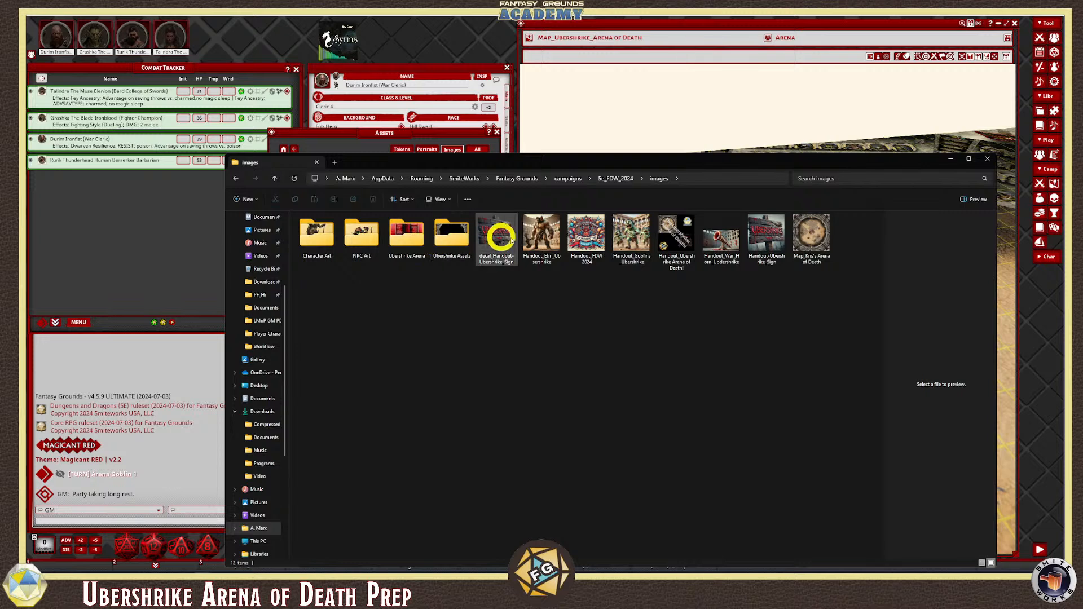
double_click(355, 233)
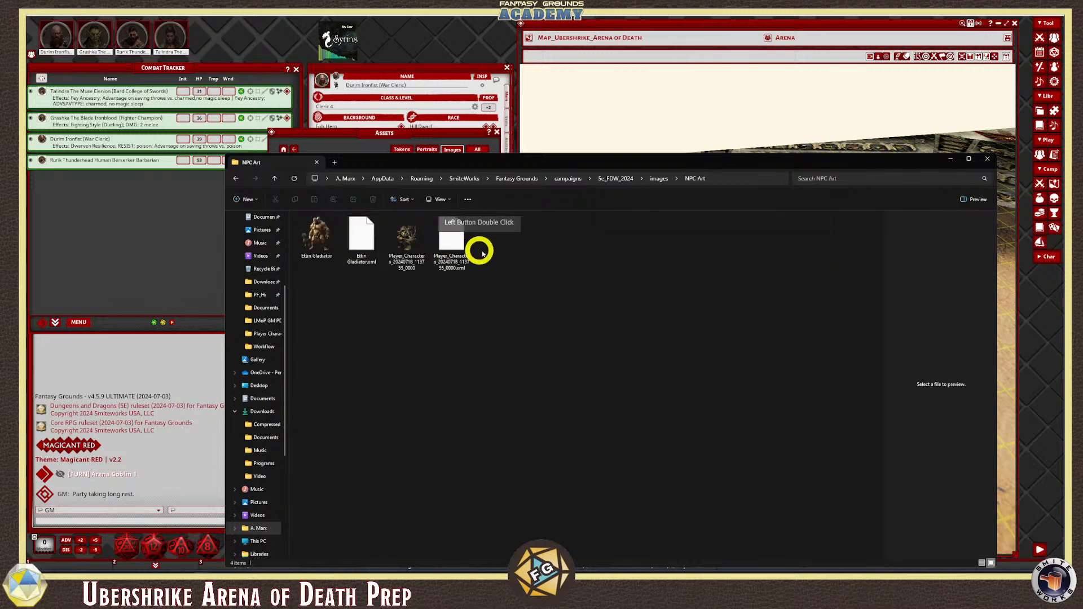
click(406, 257)
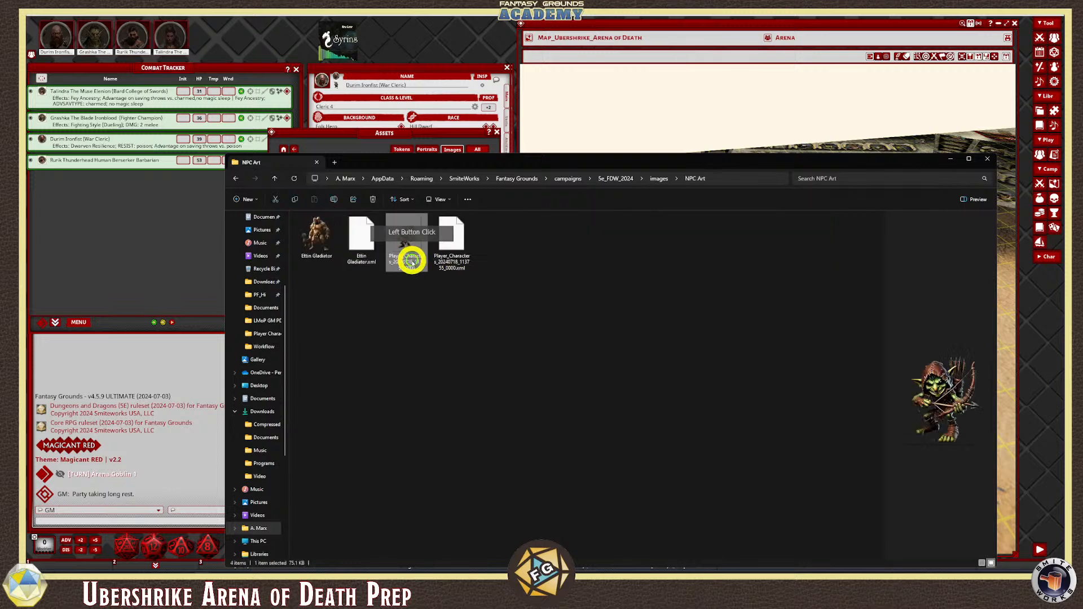
click(446, 262)
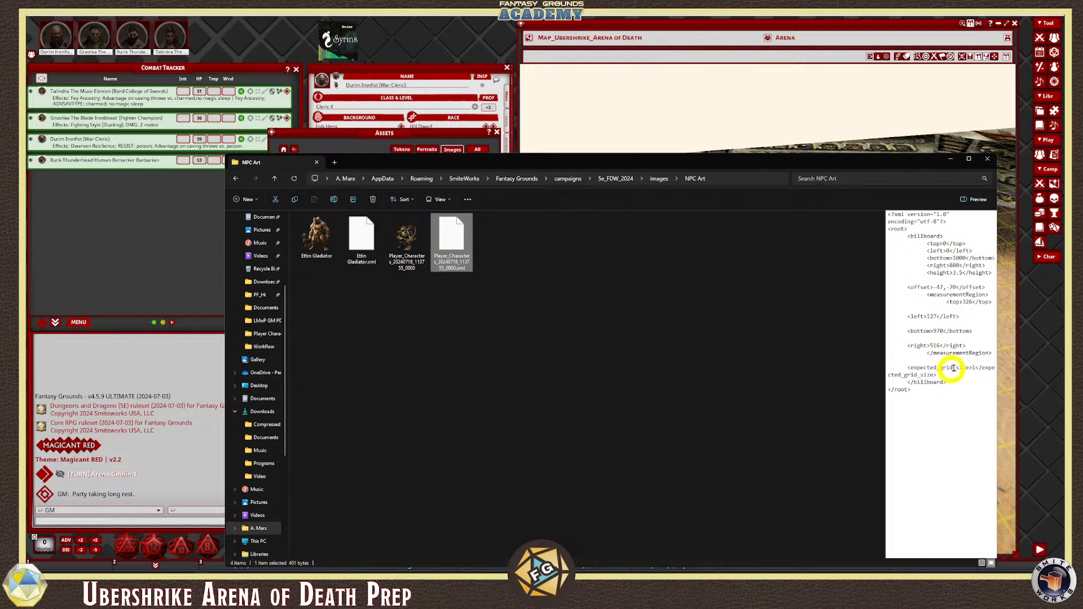
click(409, 255)
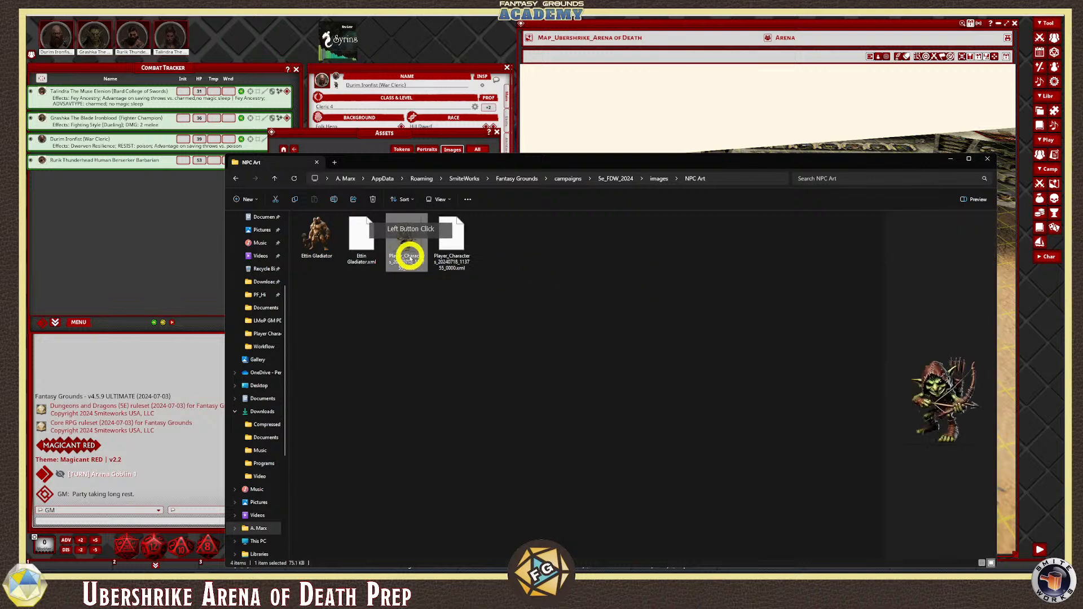
click(456, 262)
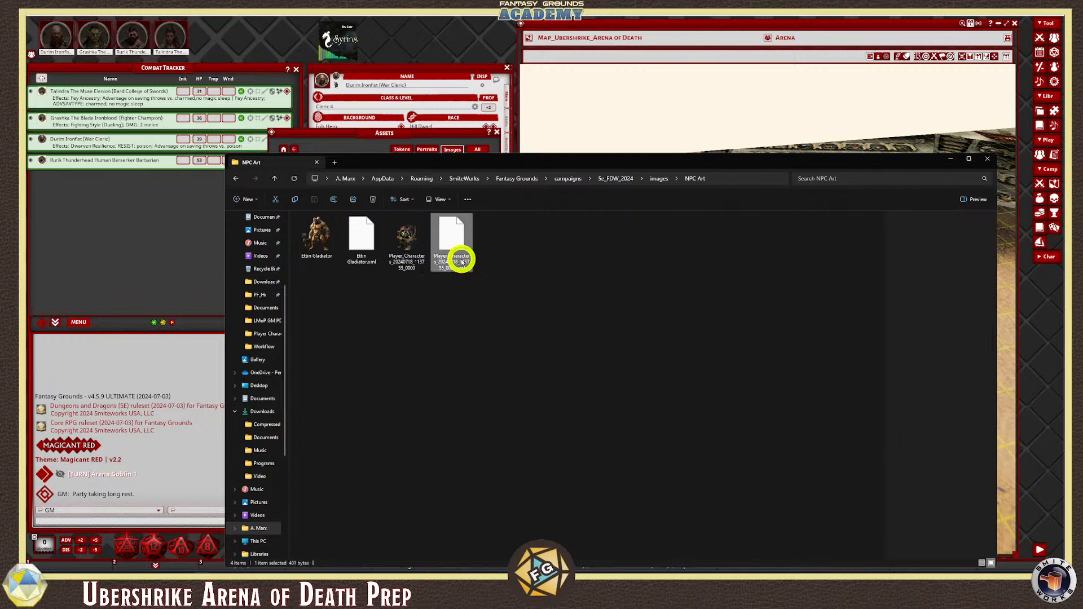
click(408, 265)
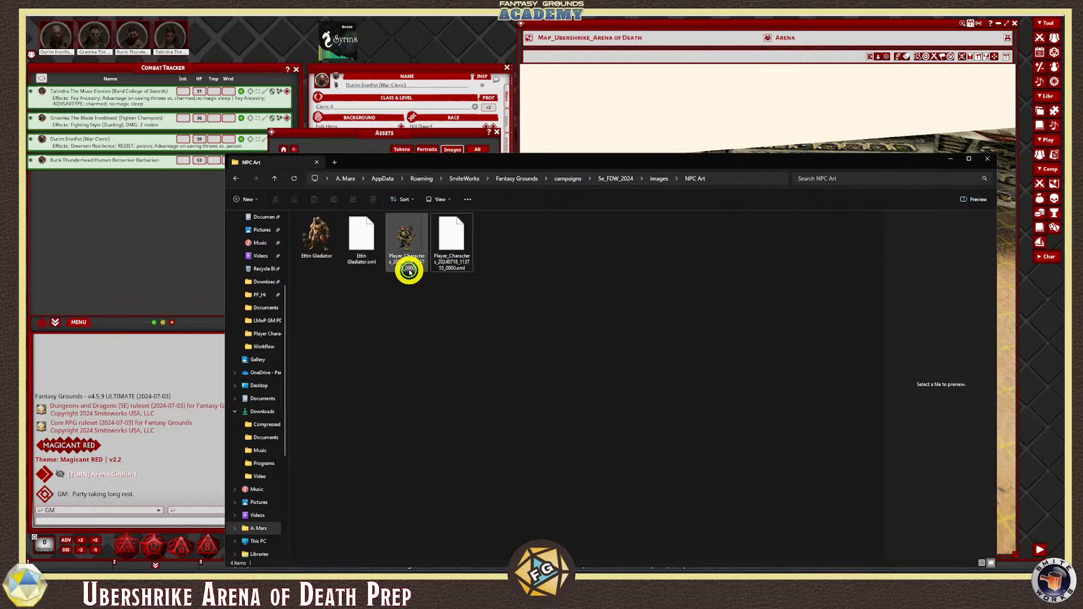
click(416, 261)
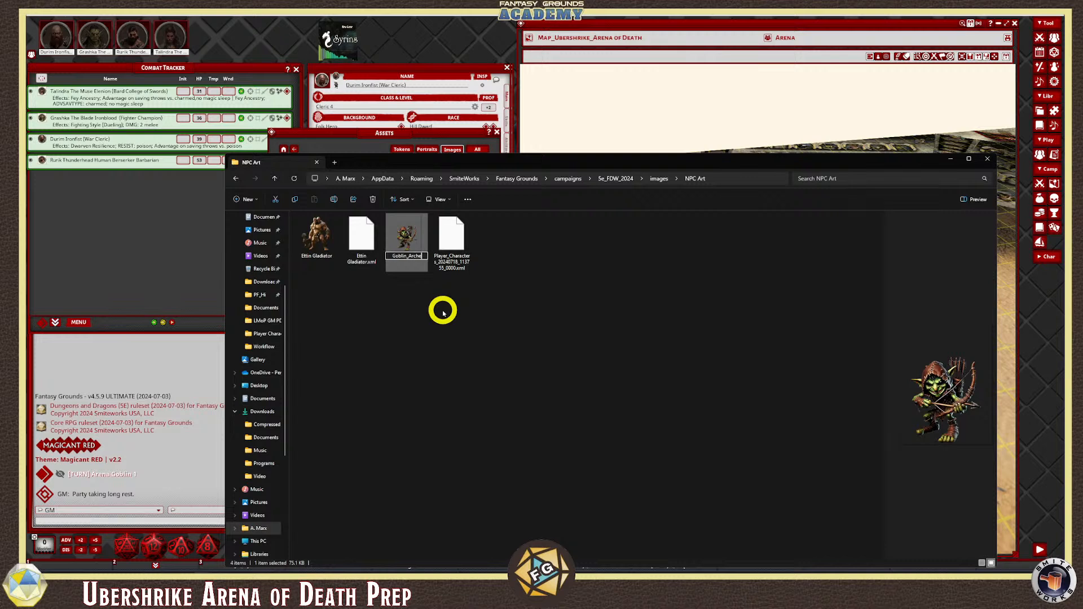
click(415, 301)
Rename the goblin's XML file to Goblin_Archer.xml and check that it matches the image's file name
click(458, 263)
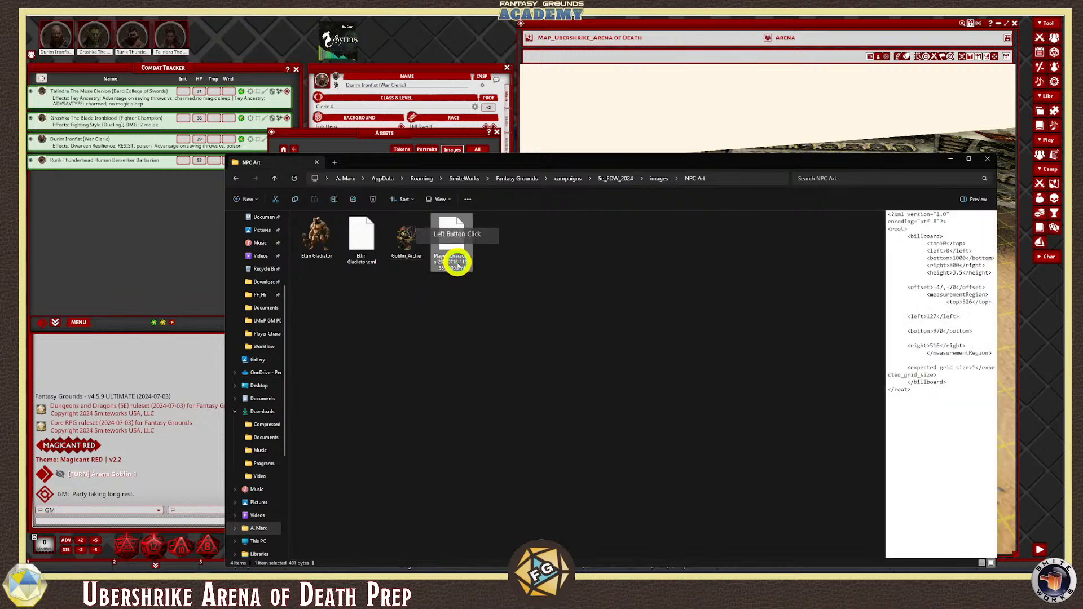
key(F2)
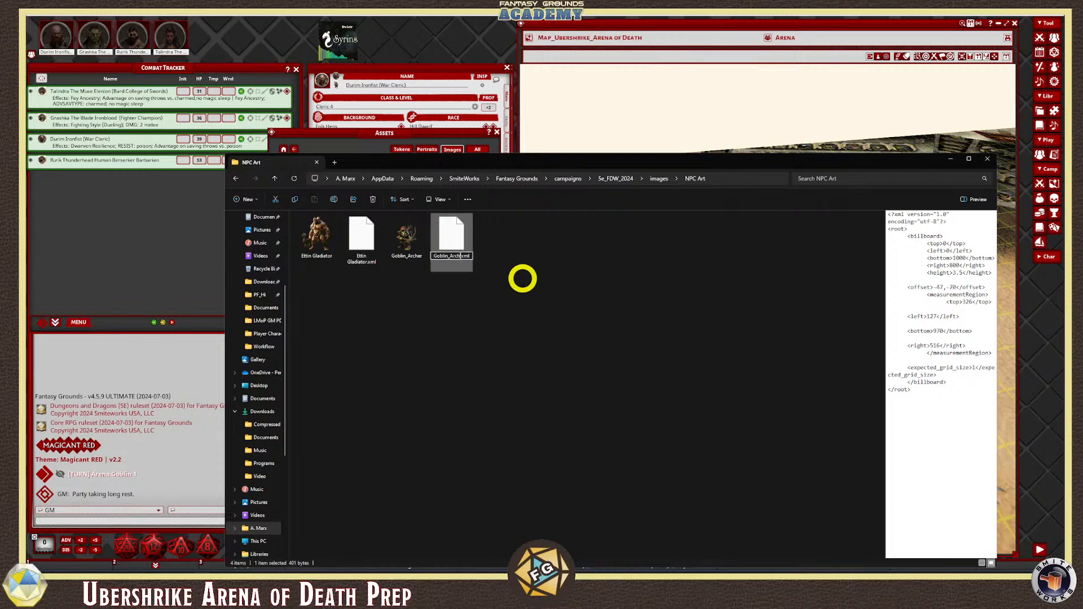
click(456, 297)
click(414, 238)
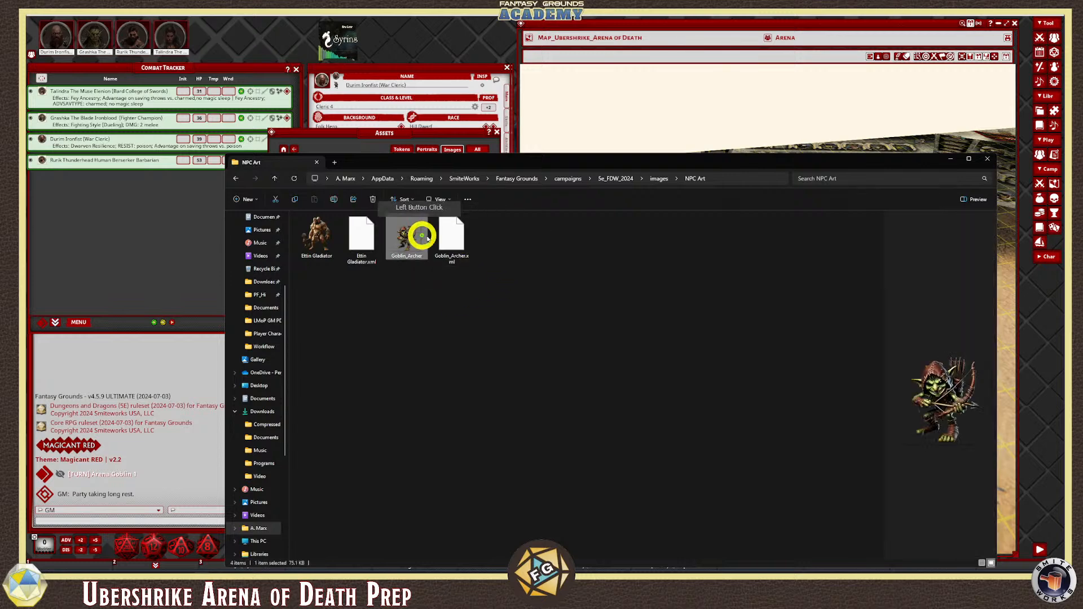
click(454, 235)
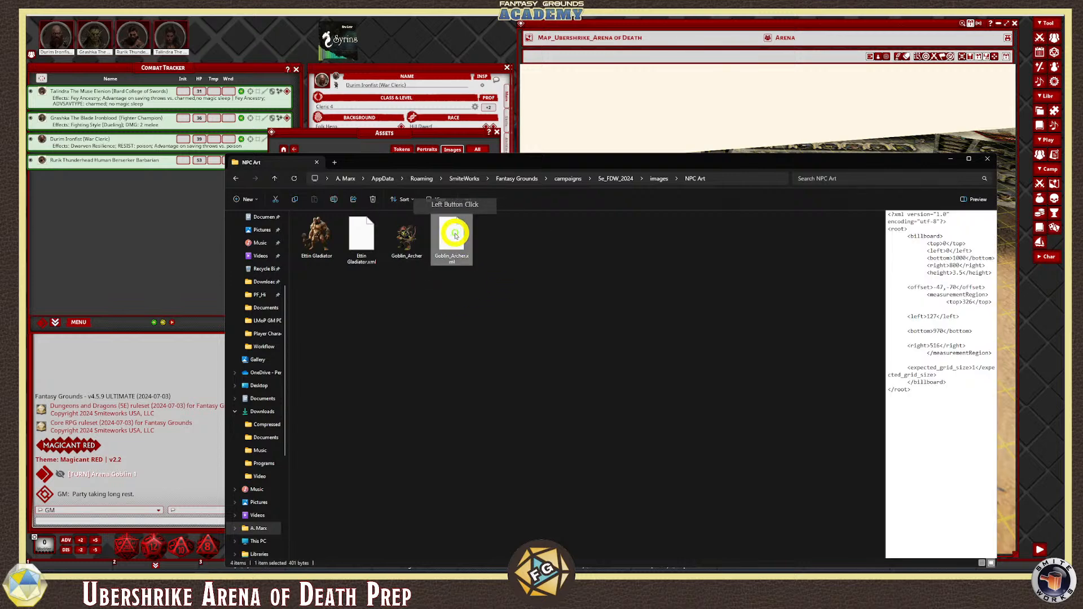
click(410, 235)
Close the folder window, refresh the assets in Fantasy Grounds, and preview the Goblin_Archer image
click(991, 160)
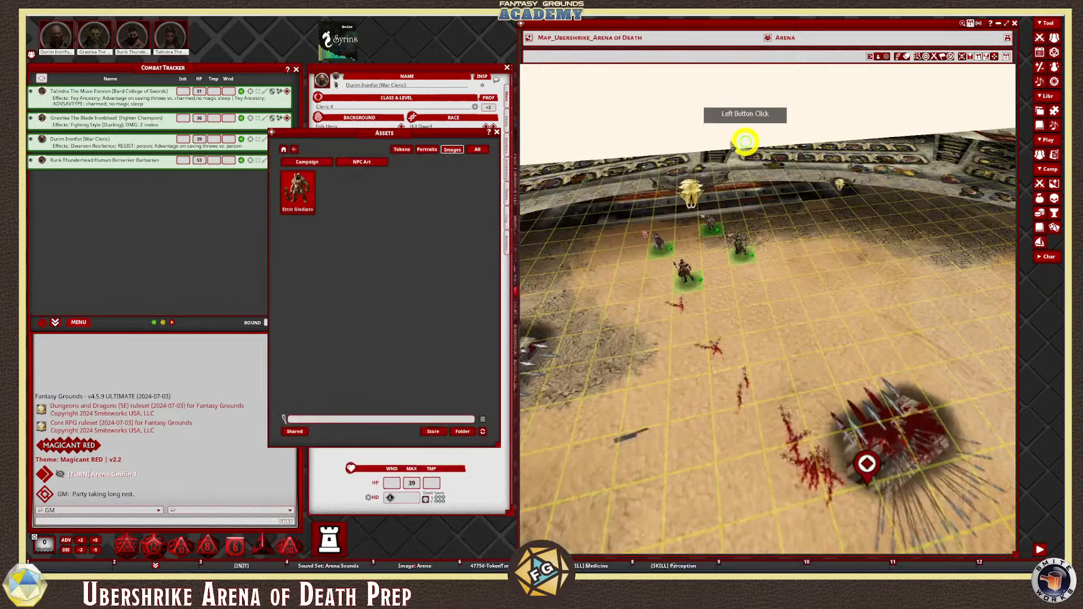
click(482, 432)
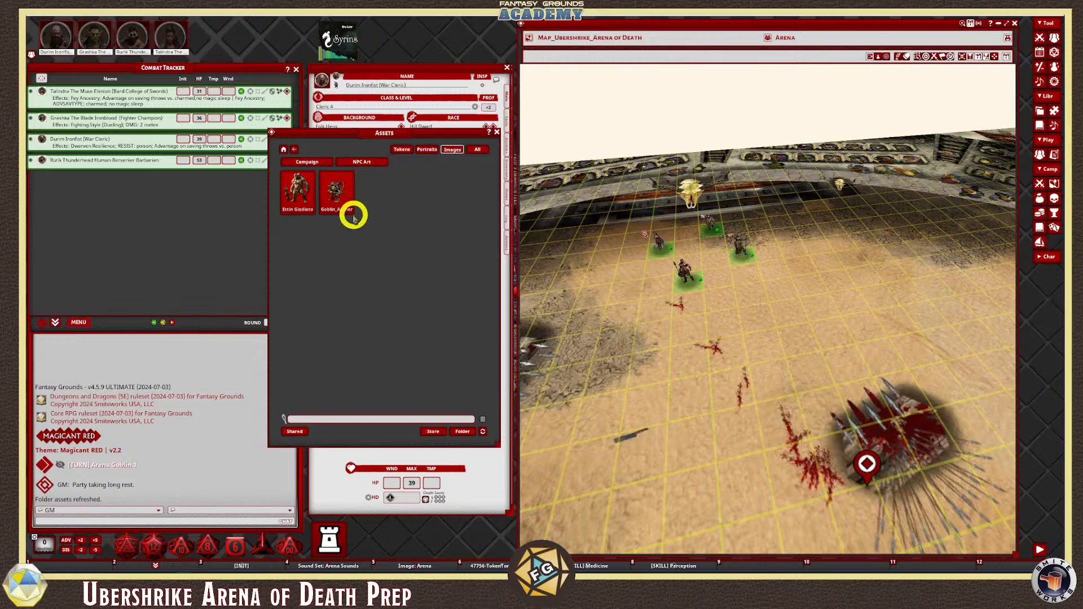
click(340, 191)
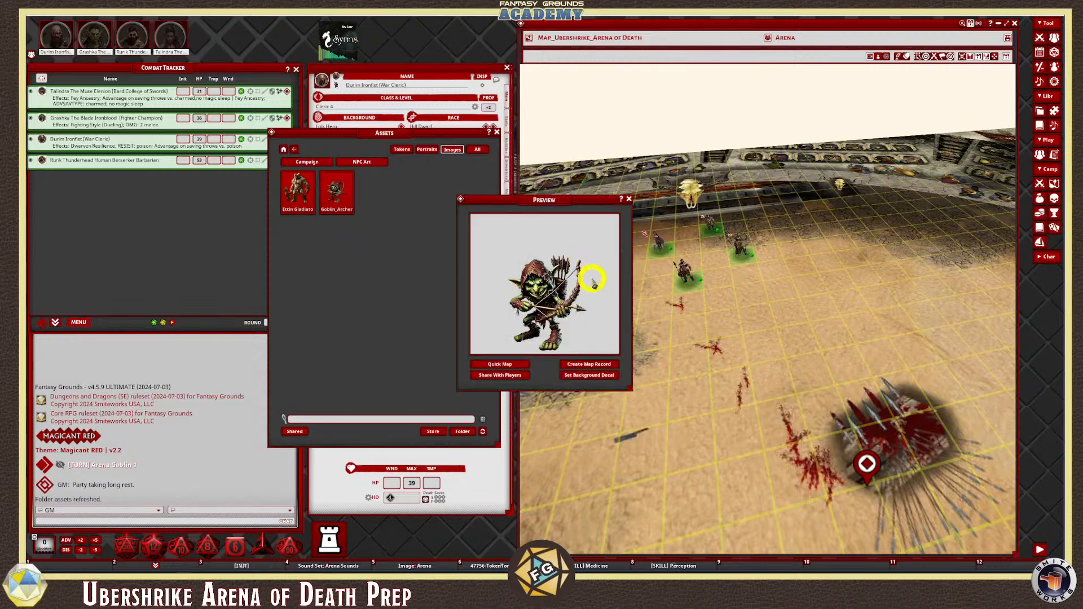
click(628, 199)
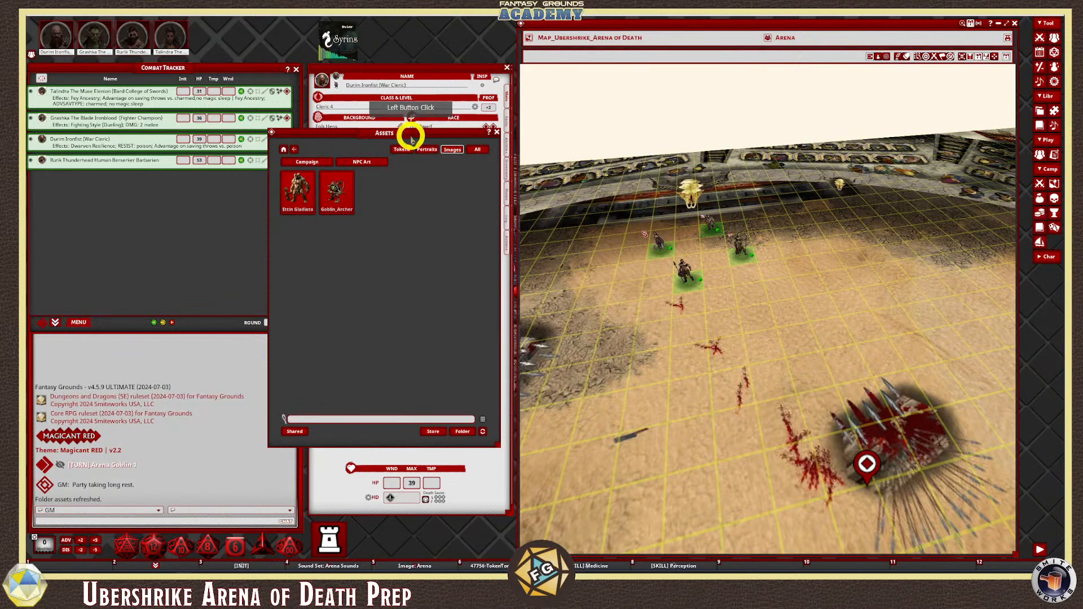
scroll(614, 376, down, 5)
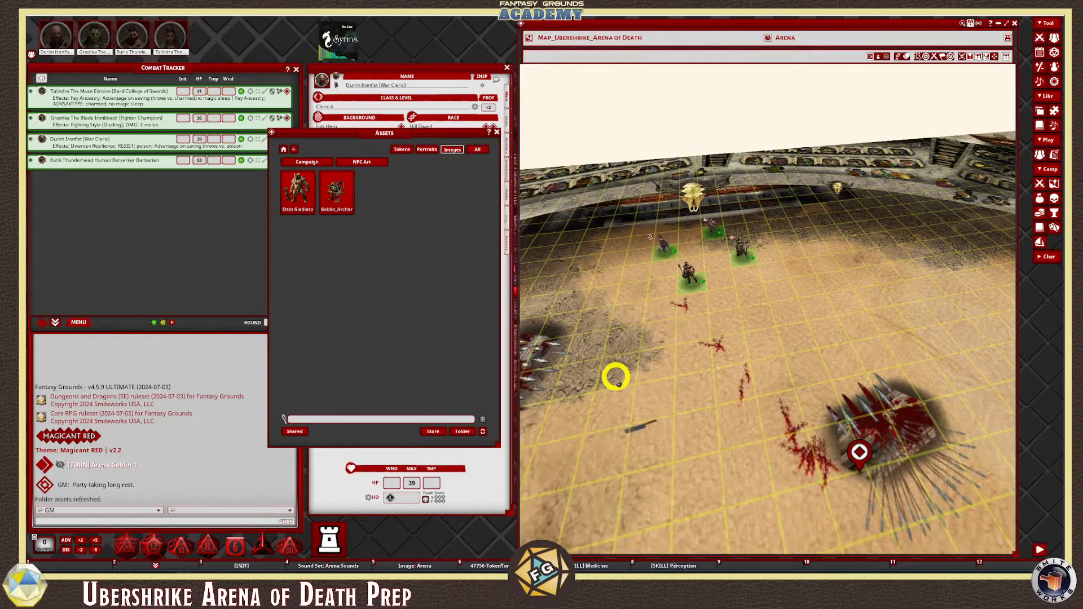
scroll(623, 385, down, 2)
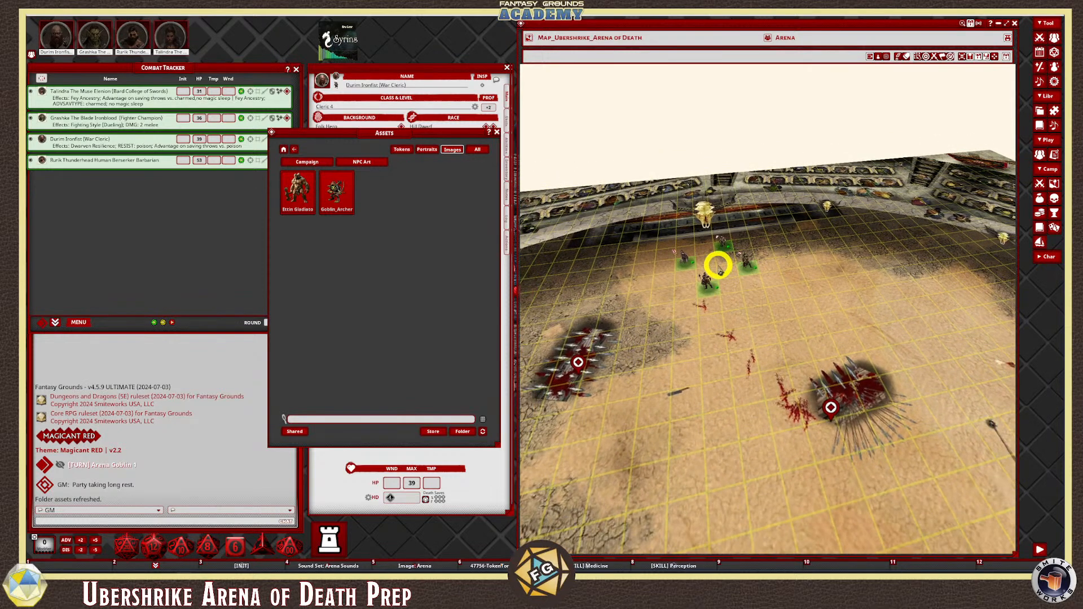
Switch the arena map back to its flat view, open the Etin Battle record, and delete its Arena Goblin entry
click(871, 57)
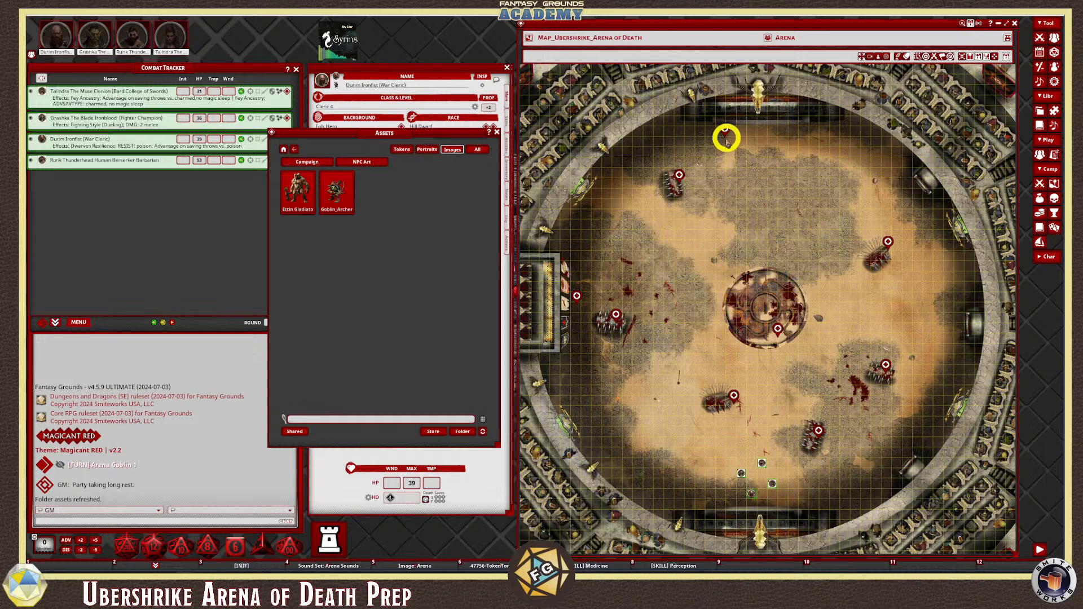
click(725, 129)
drag(594, 353, 613, 207)
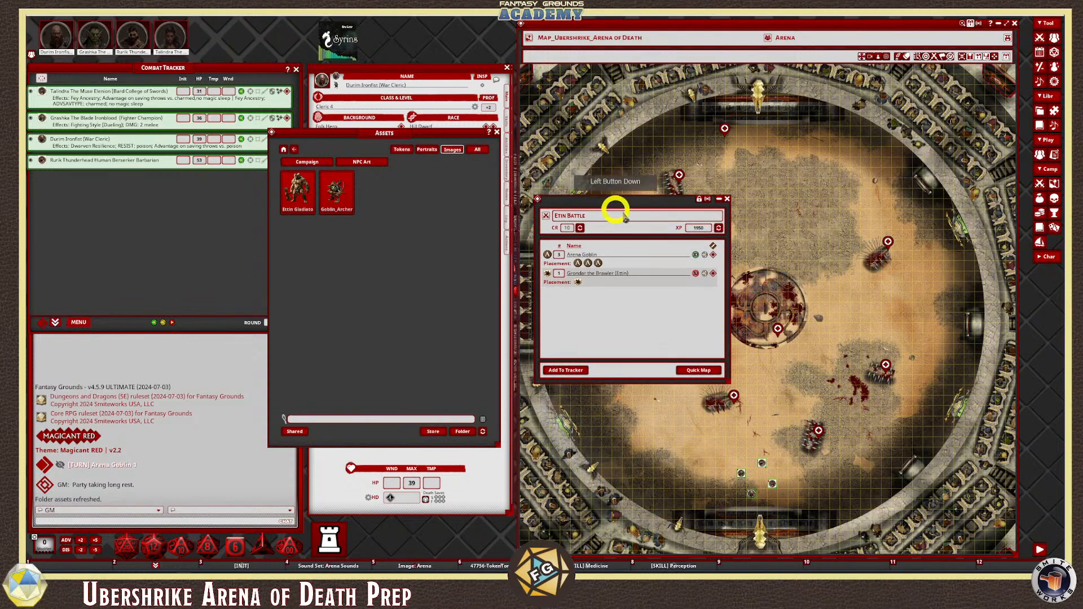
right_click(709, 254)
click(682, 279)
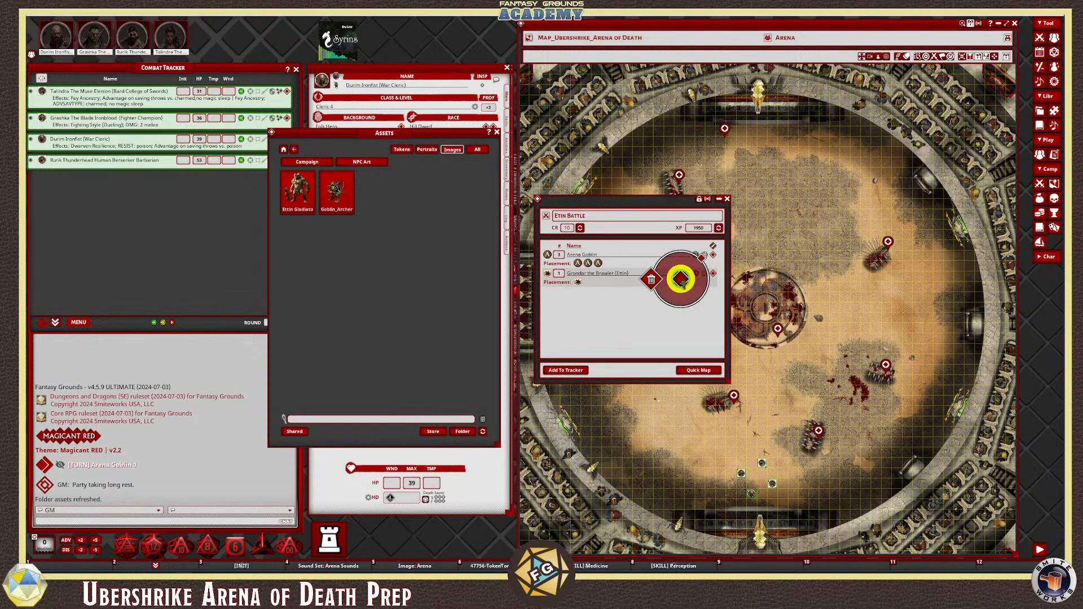
click(651, 279)
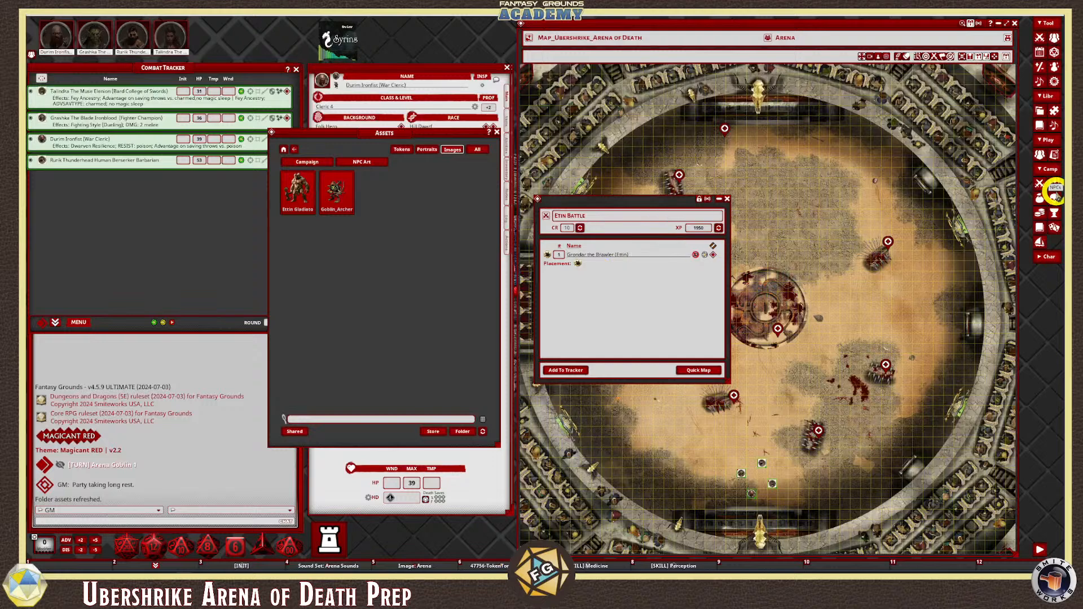
Open the Arena Goblin record from the NPC list and unlock it for editing
click(1053, 197)
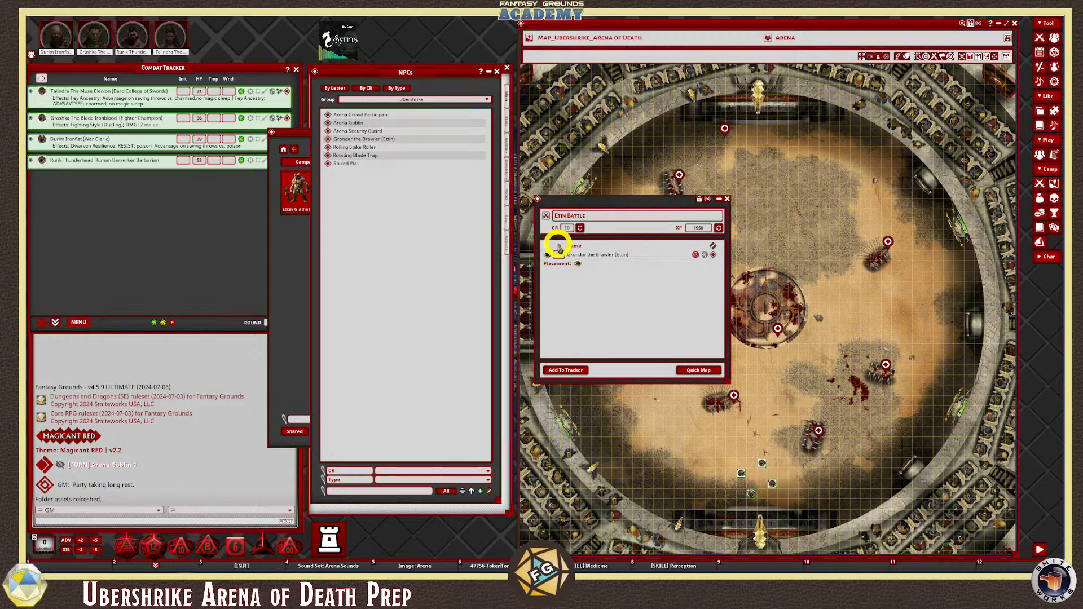
drag(395, 72, 544, 73)
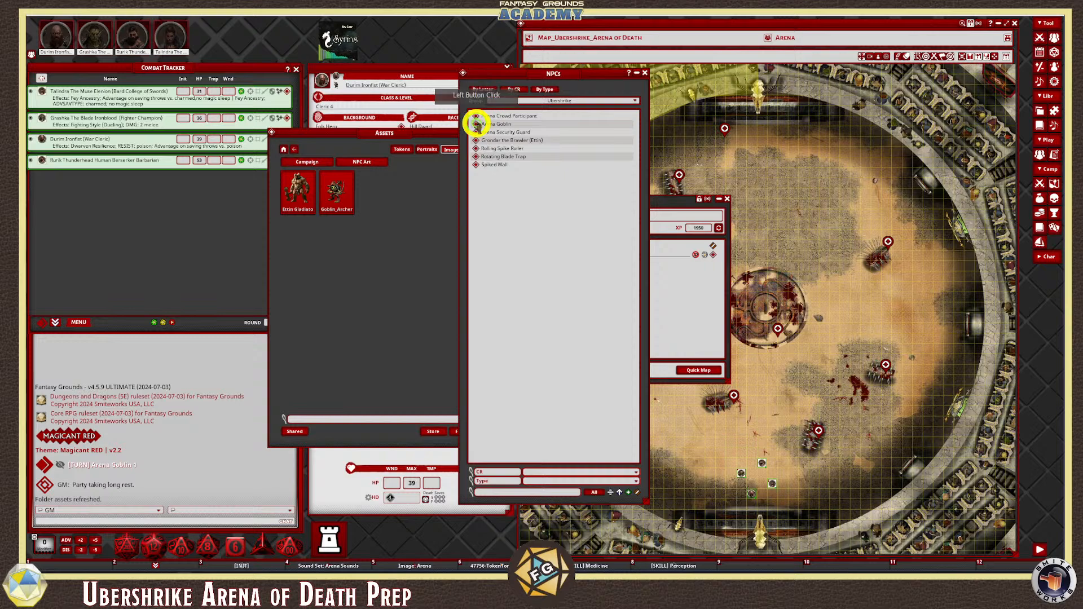
click(476, 123)
drag(291, 69, 513, 101)
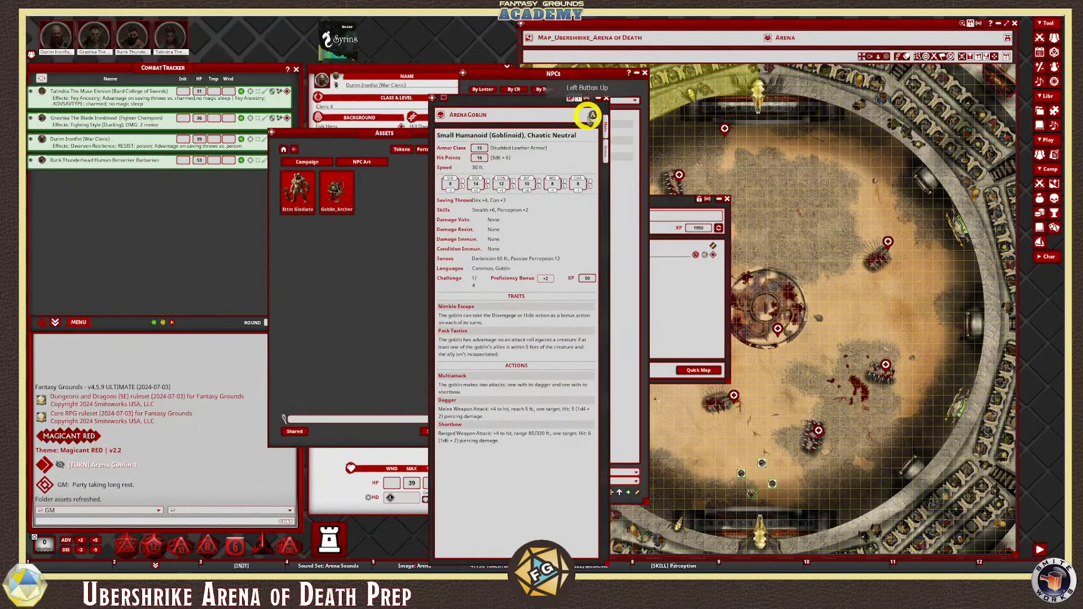
click(581, 102)
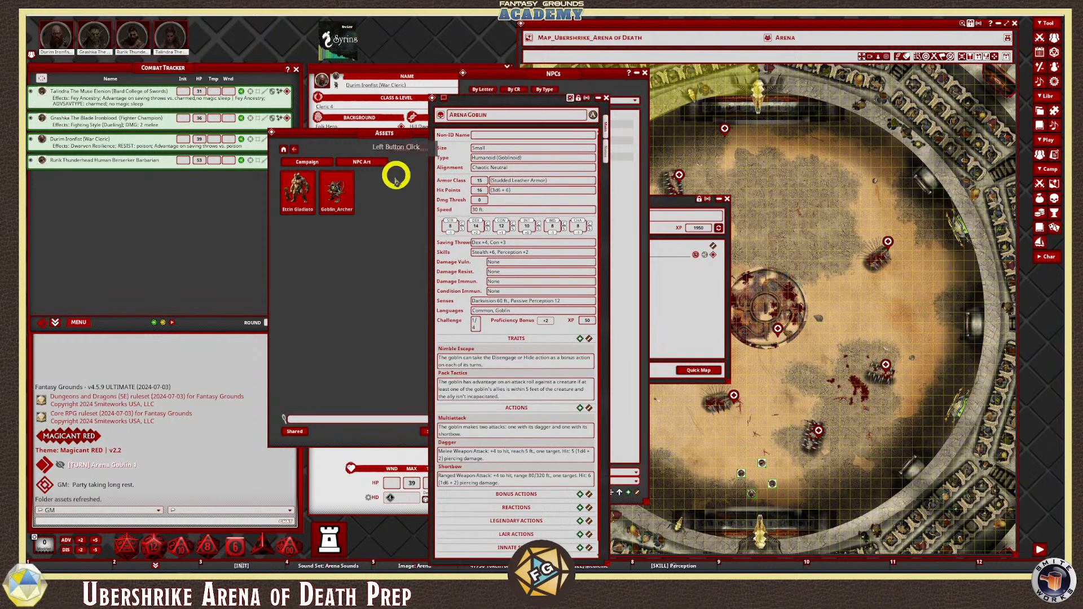
Assign the Goblin_Archer image as both the full-body picture and the camera token of the Arena Goblin
drag(342, 192, 599, 114)
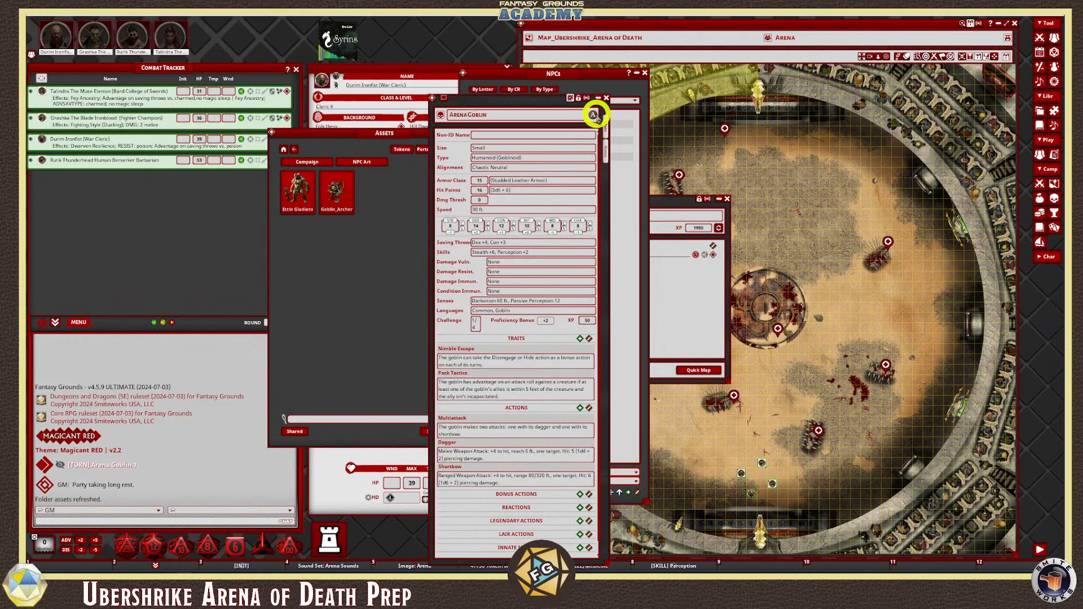
click(594, 115)
drag(536, 208, 476, 135)
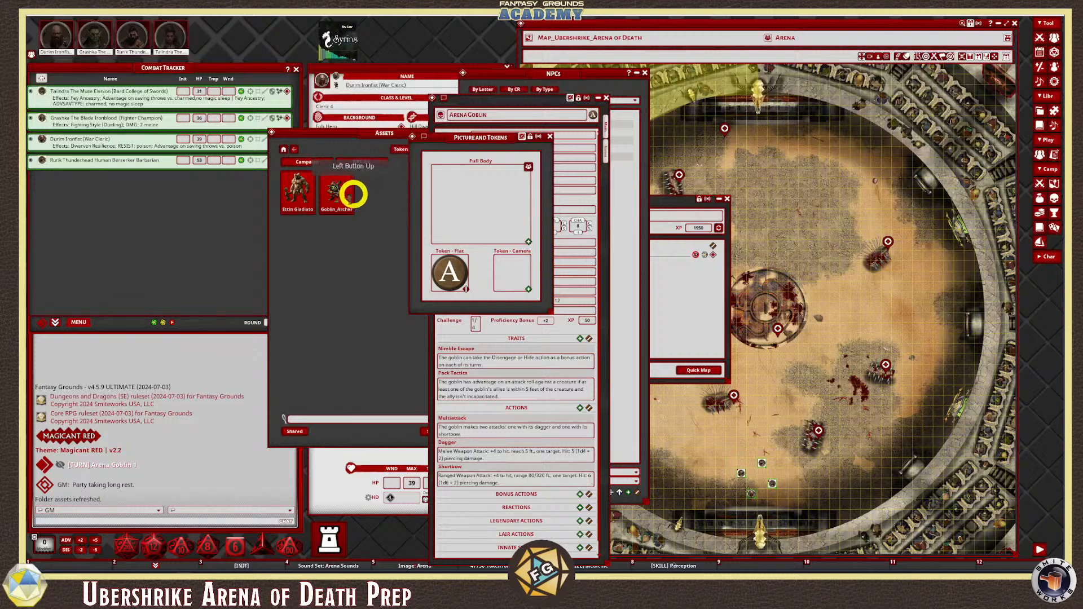
drag(336, 191, 513, 206)
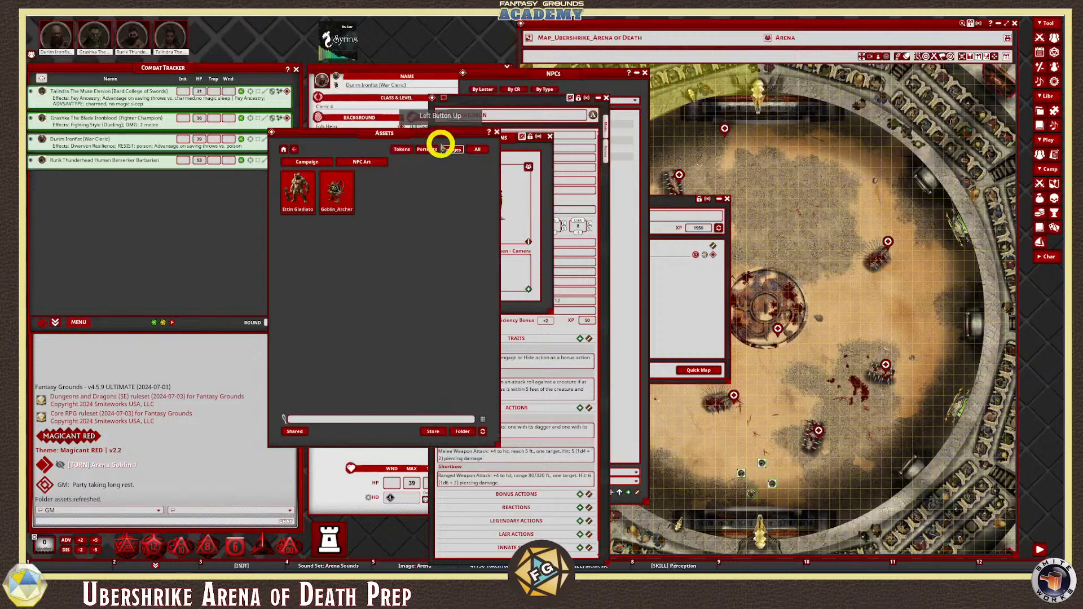
drag(437, 133, 303, 132)
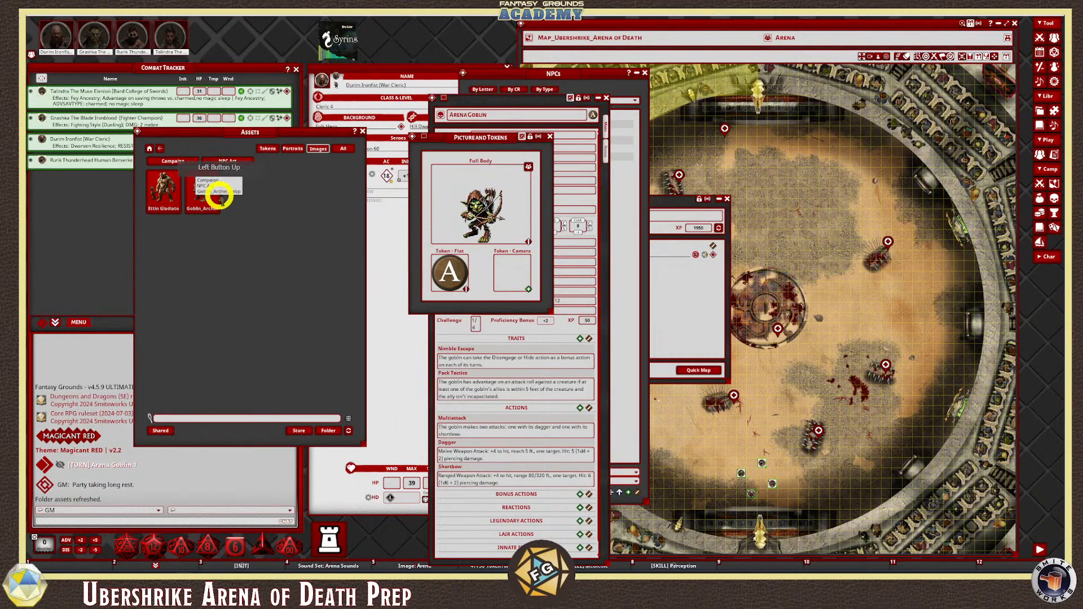
drag(205, 186, 502, 271)
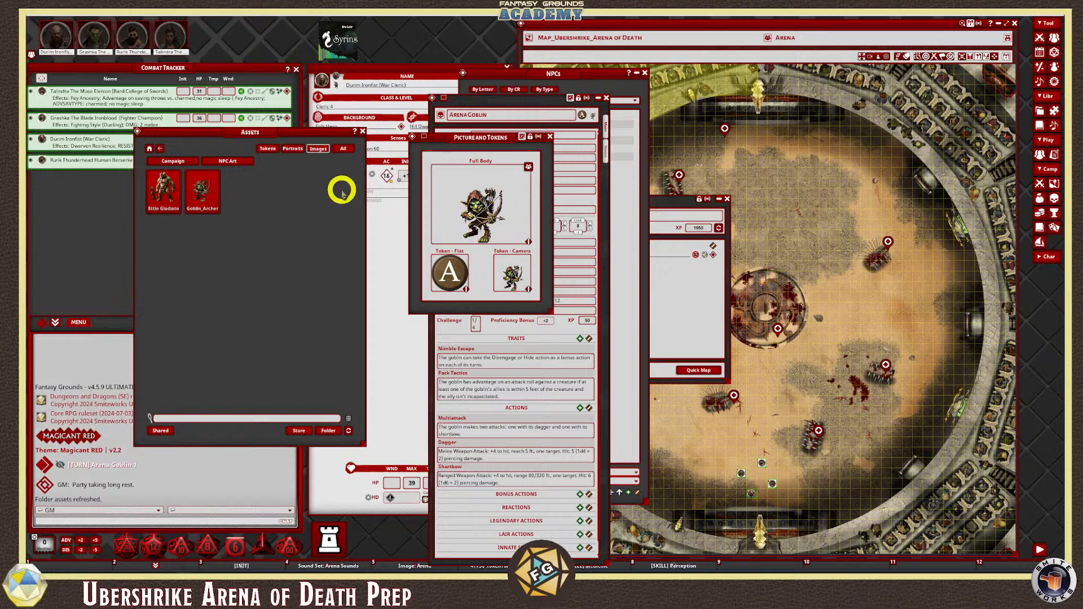
Set the campaign's TKN_Goblin_Archer token as the Arena Goblin's flat token and close the Picture and Tokens and Assets windows
click(271, 150)
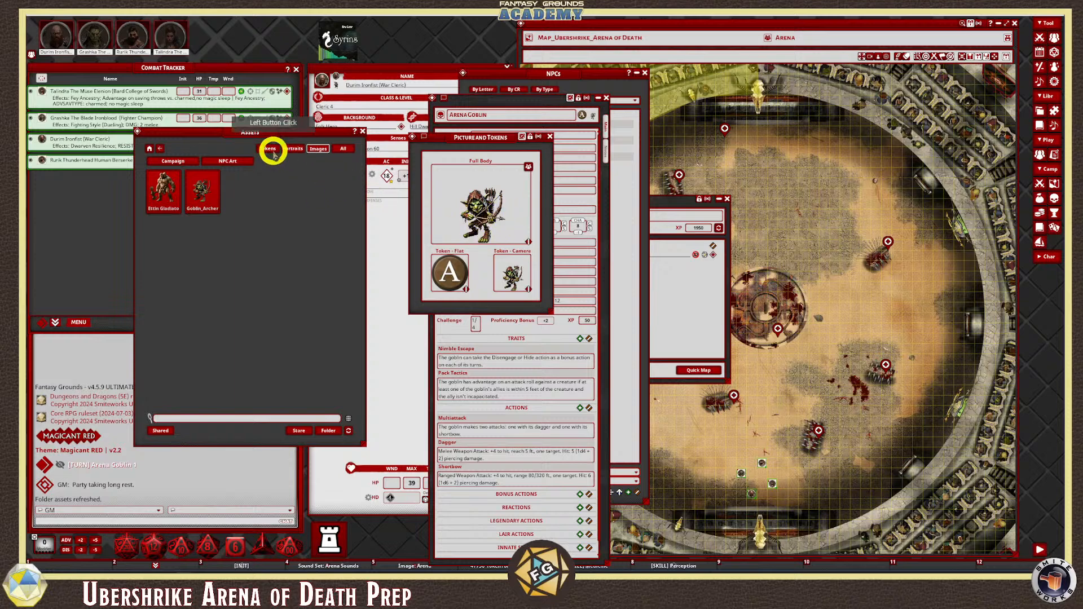
click(160, 165)
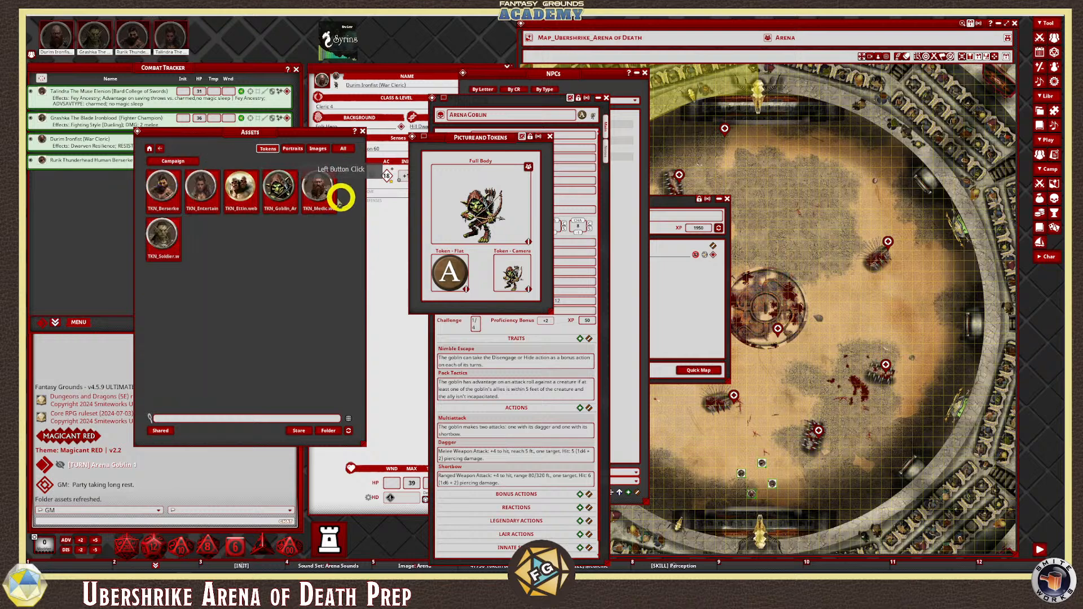
drag(285, 192, 449, 267)
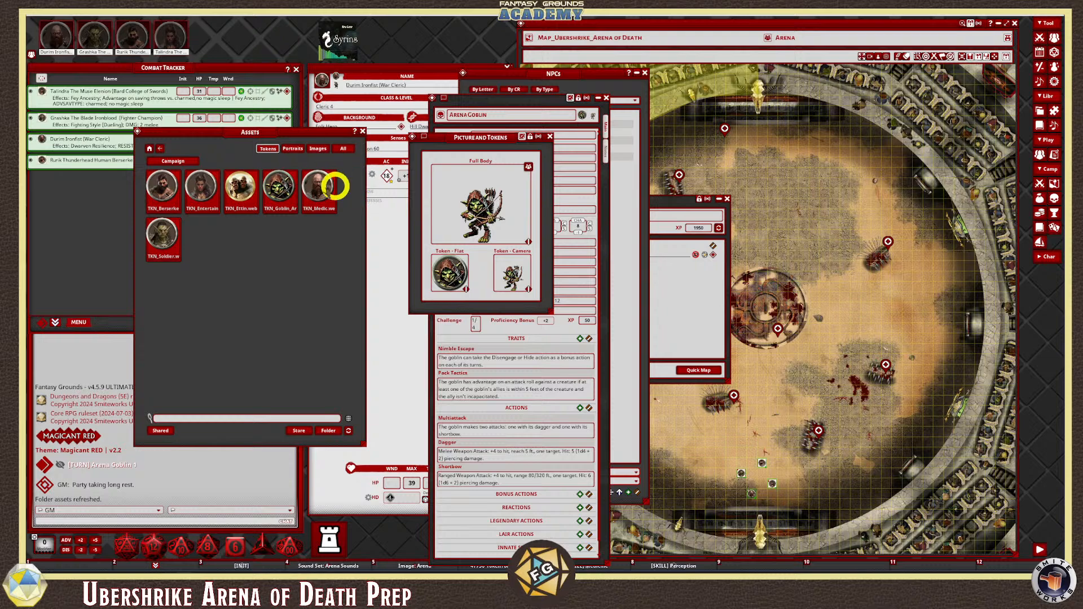
click(360, 133)
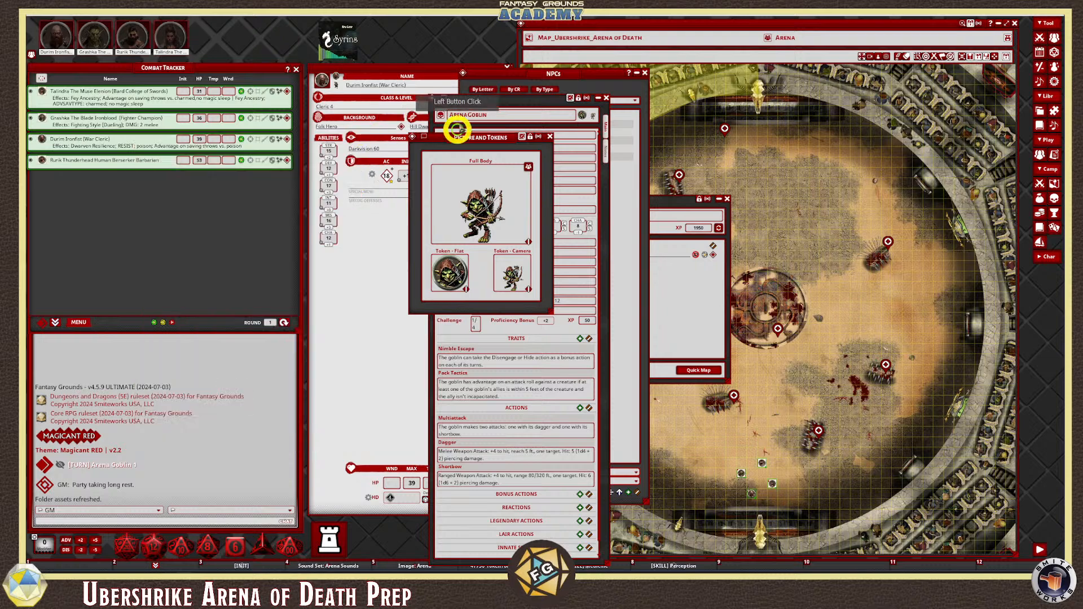
click(549, 137)
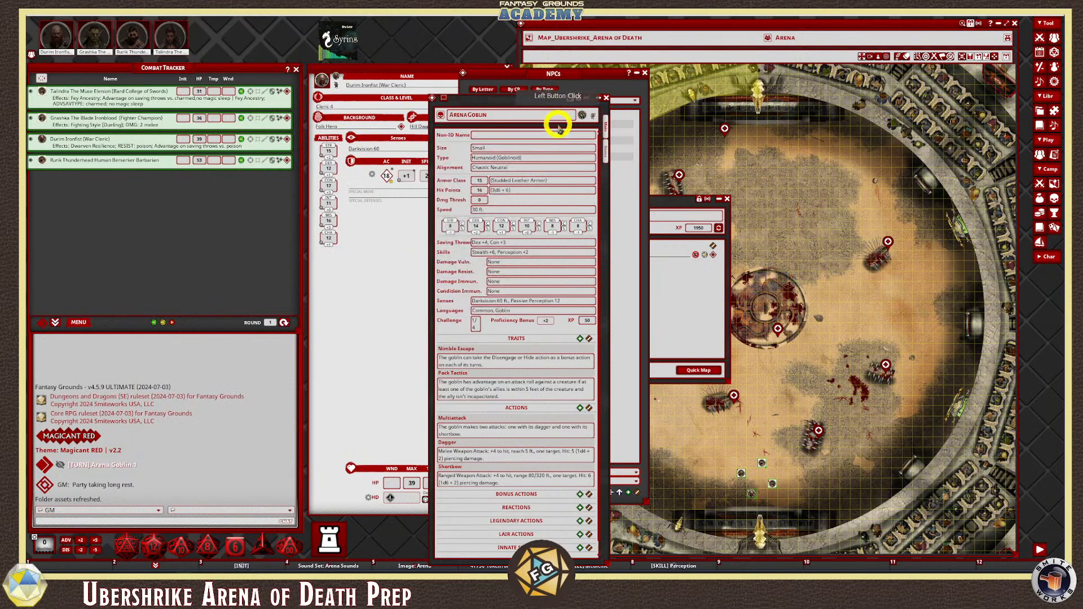
Rename the NPC to "Goblin, Arena" and lock its record, moving it clear of the Etin Battle record
click(666, 203)
click(496, 192)
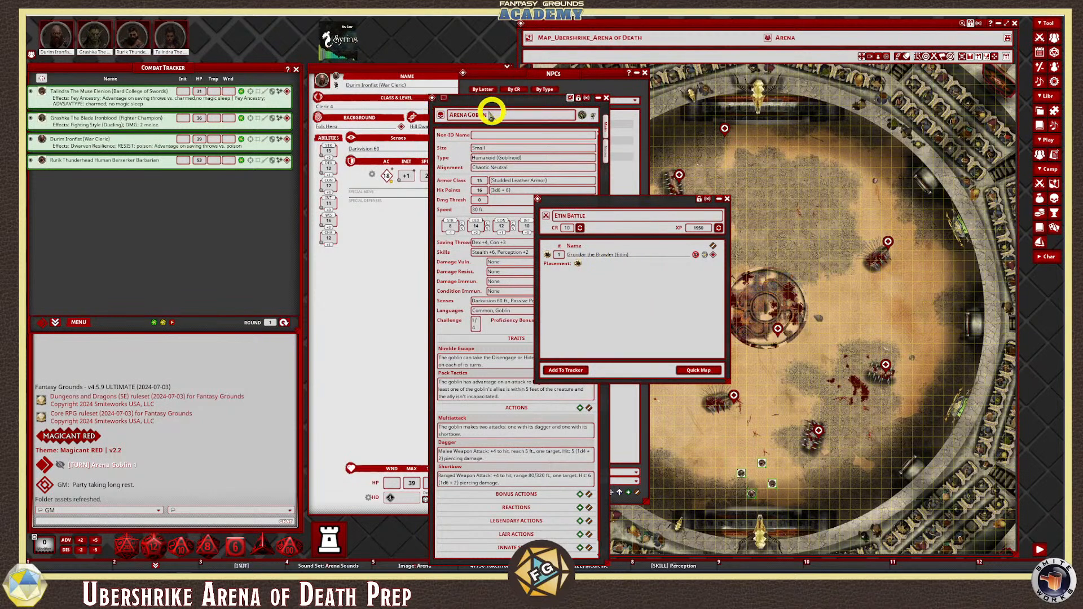
click(471, 114)
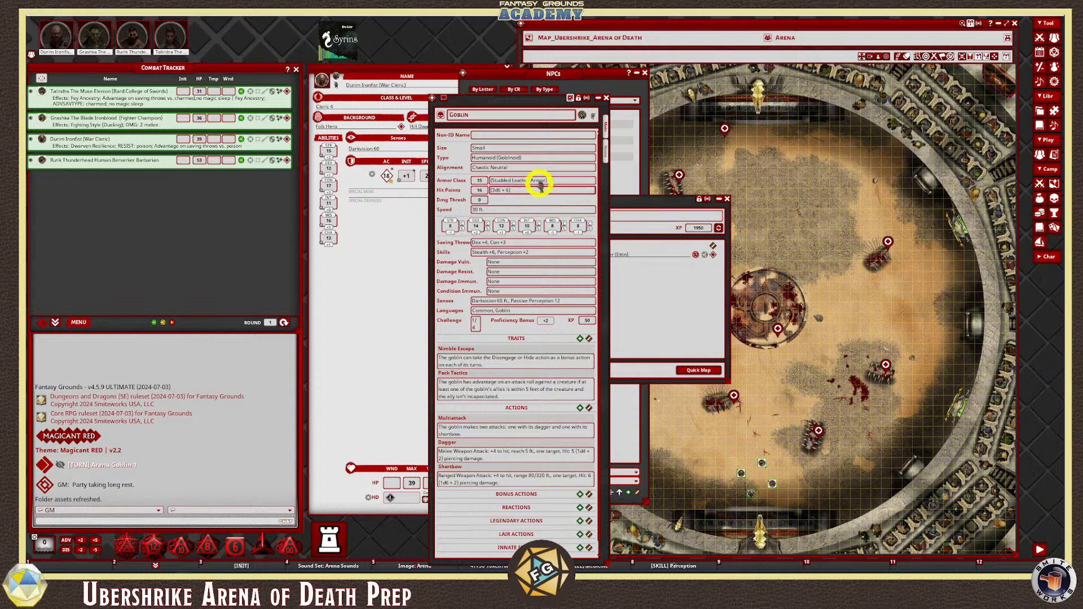
click(485, 116)
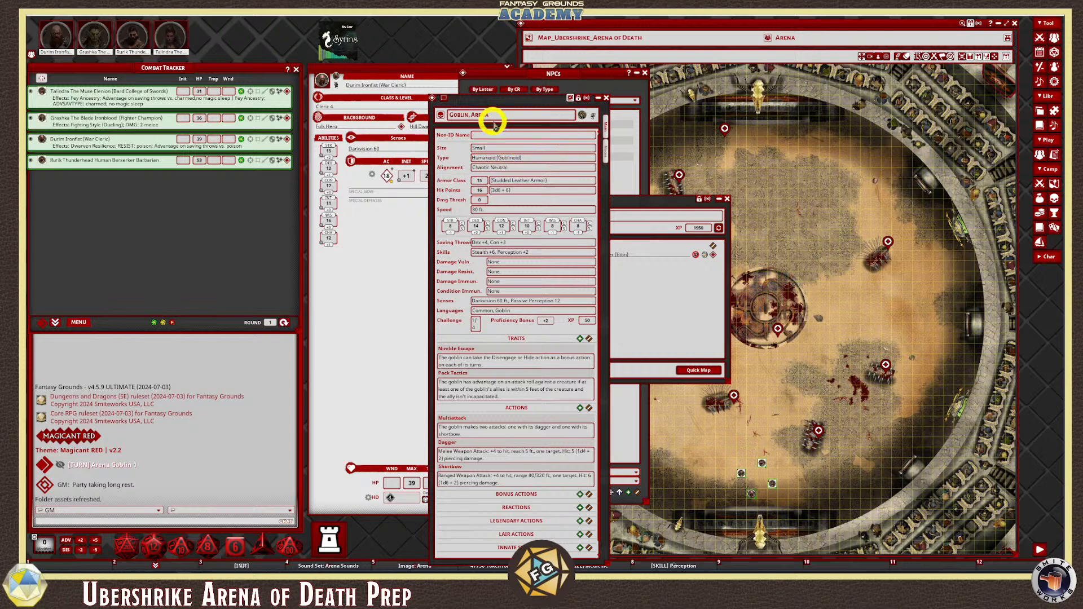
drag(519, 100, 419, 84)
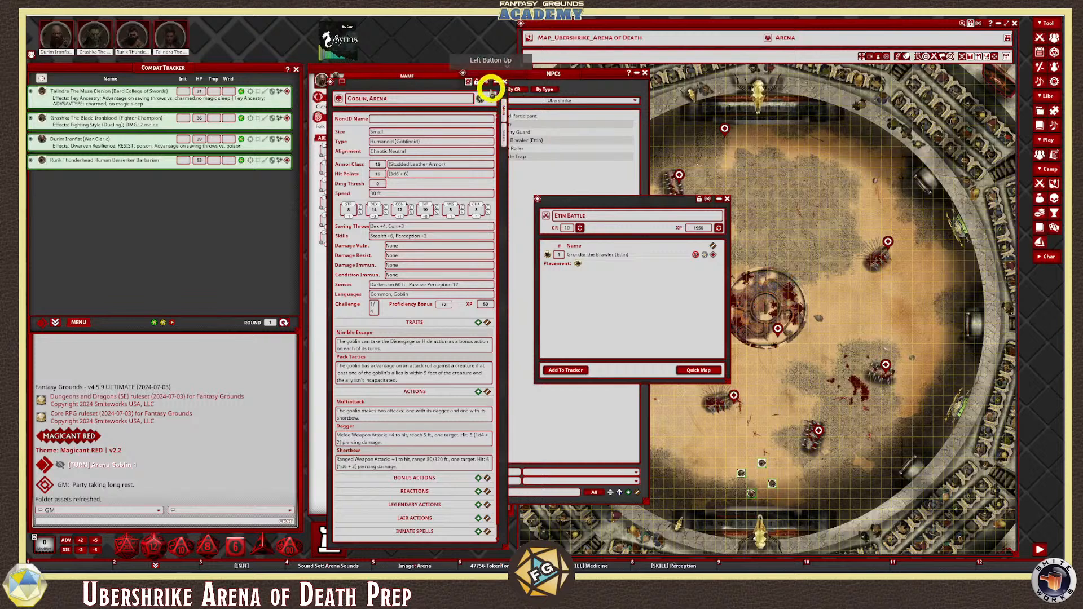
click(477, 82)
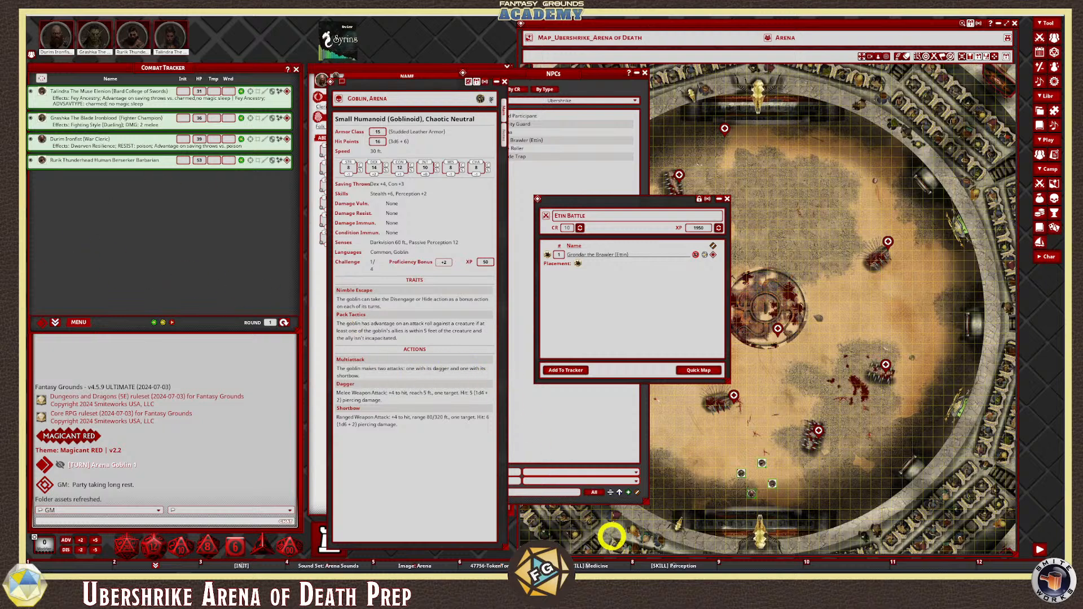
Open the Arena Sounds soundset, stop the Arena combat II music, and minimize the soundset window
click(330, 565)
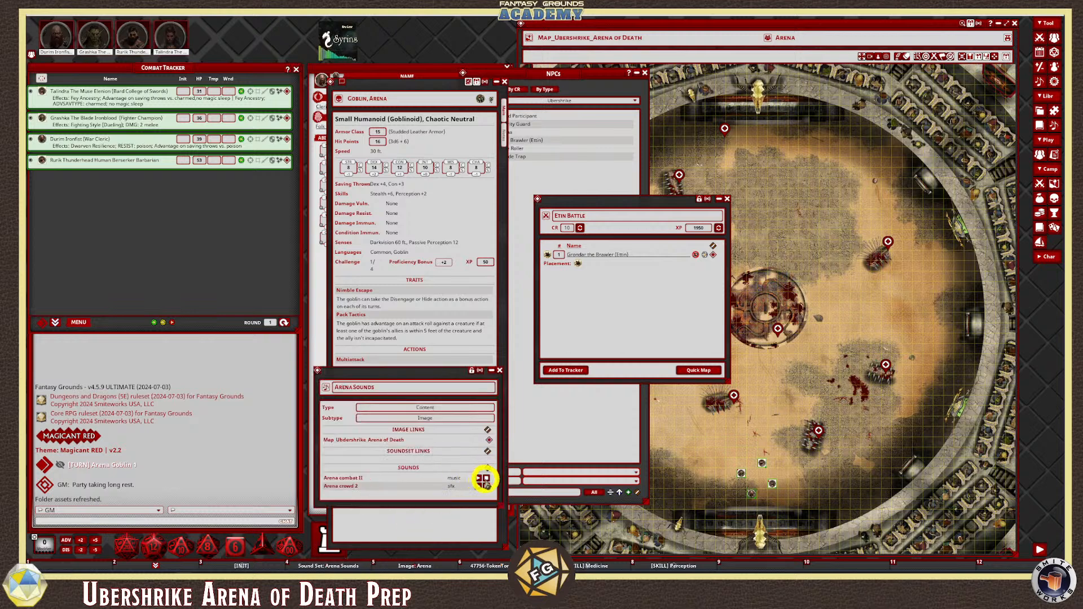
click(483, 480)
click(512, 334)
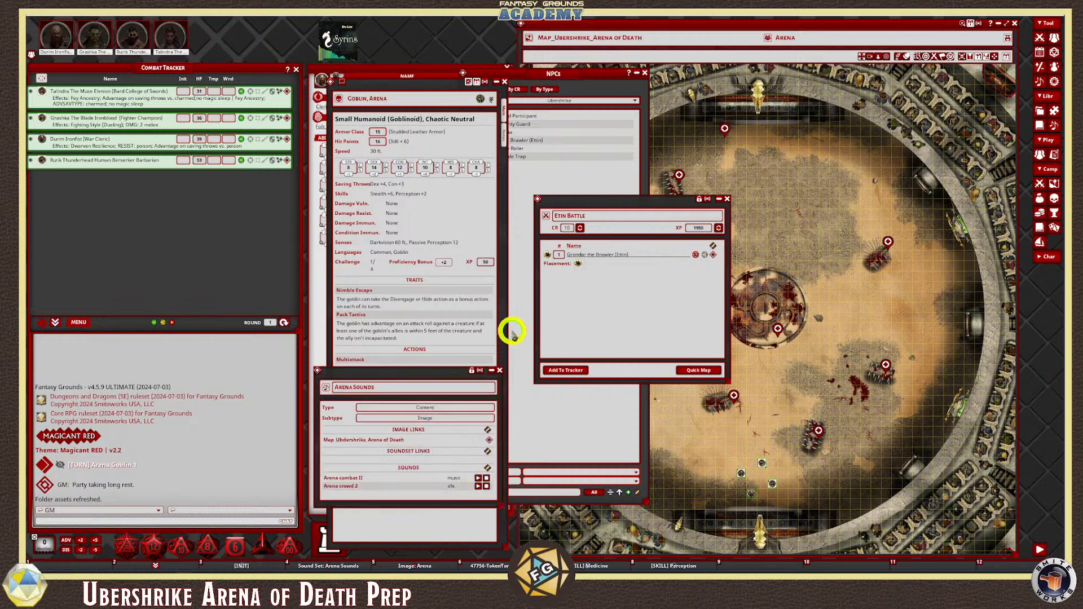
click(480, 478)
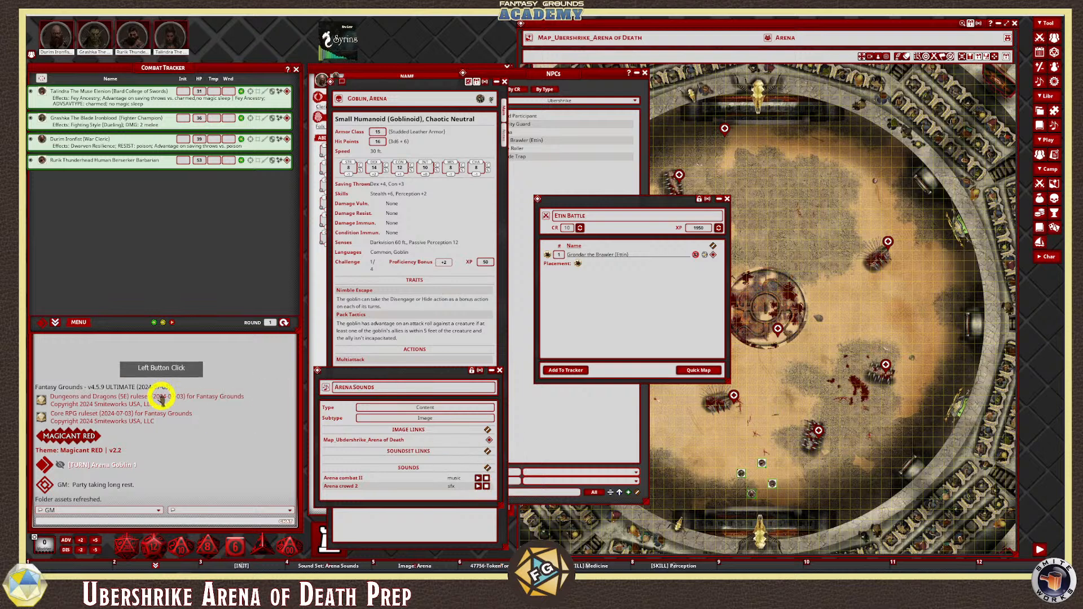
click(490, 370)
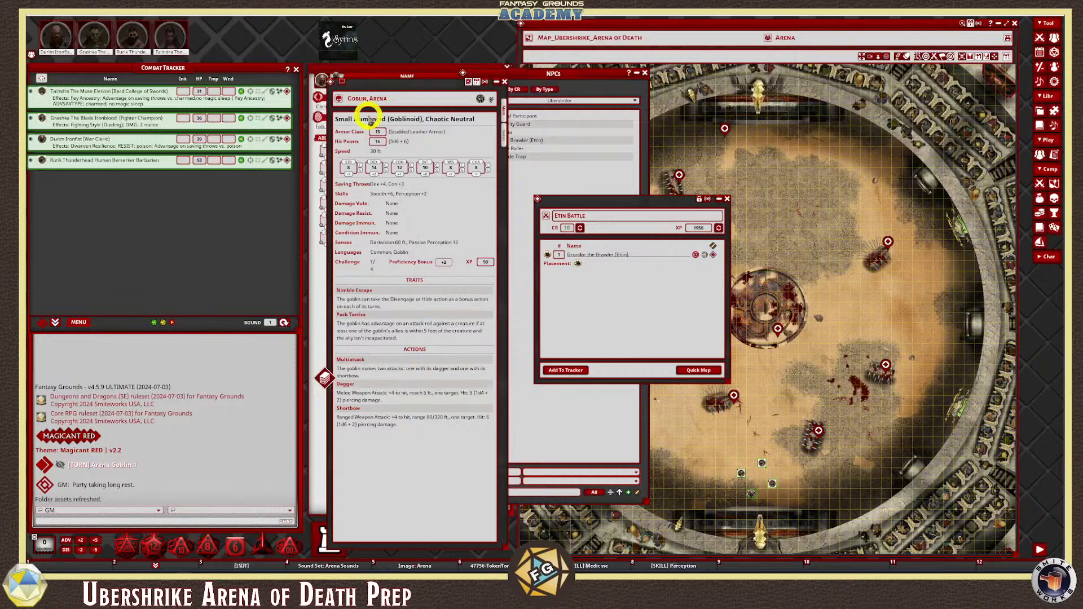
Add a blank line below the Arena Goblin heading in the goblin's notes, relock the record, and return to its main stat page
drag(423, 86, 401, 73)
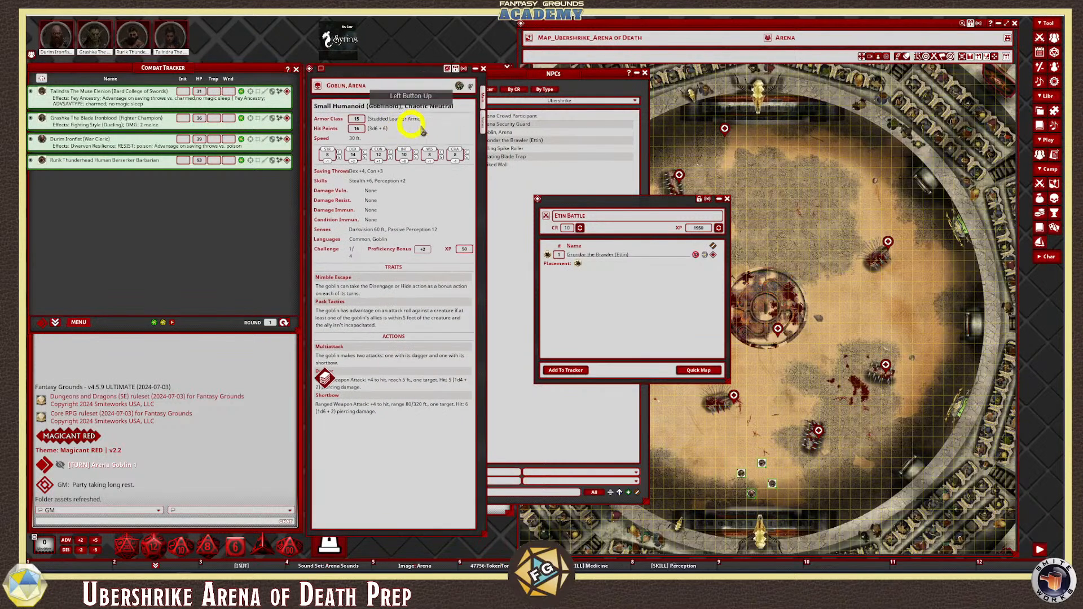
click(483, 119)
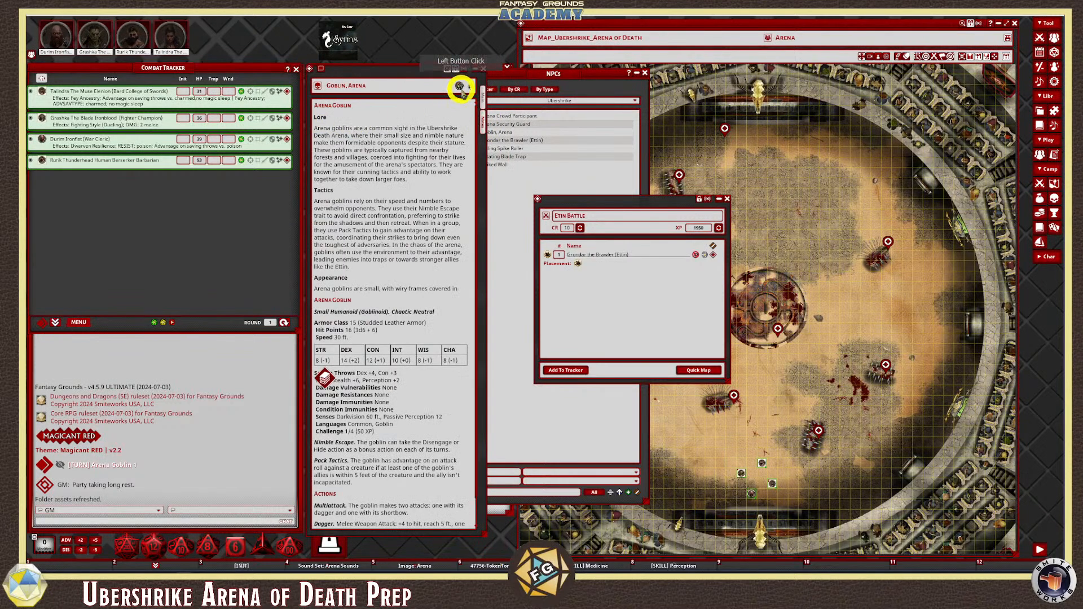
click(402, 108)
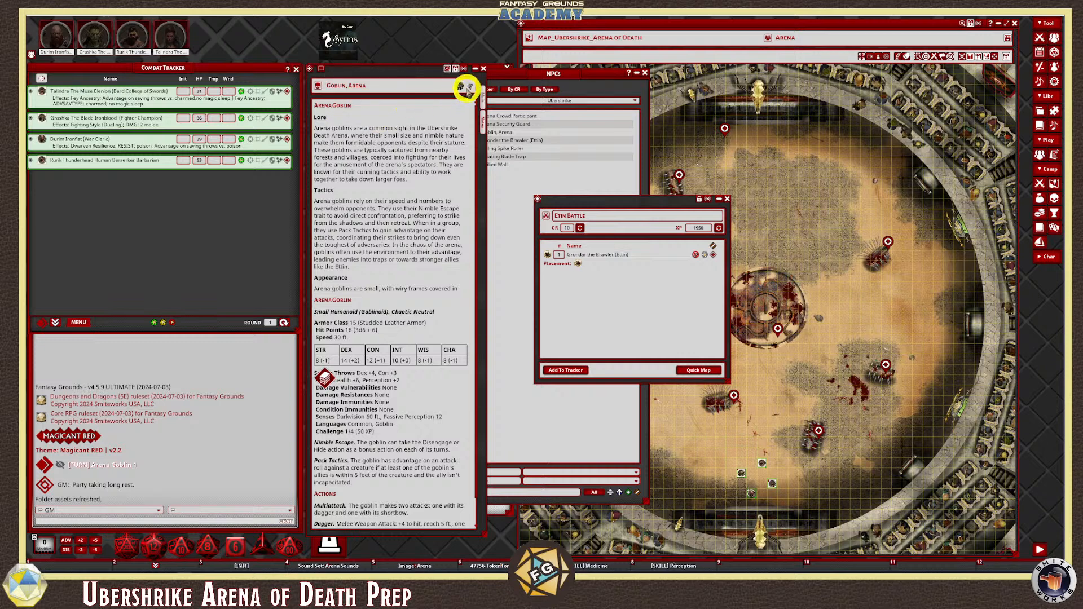
click(456, 70)
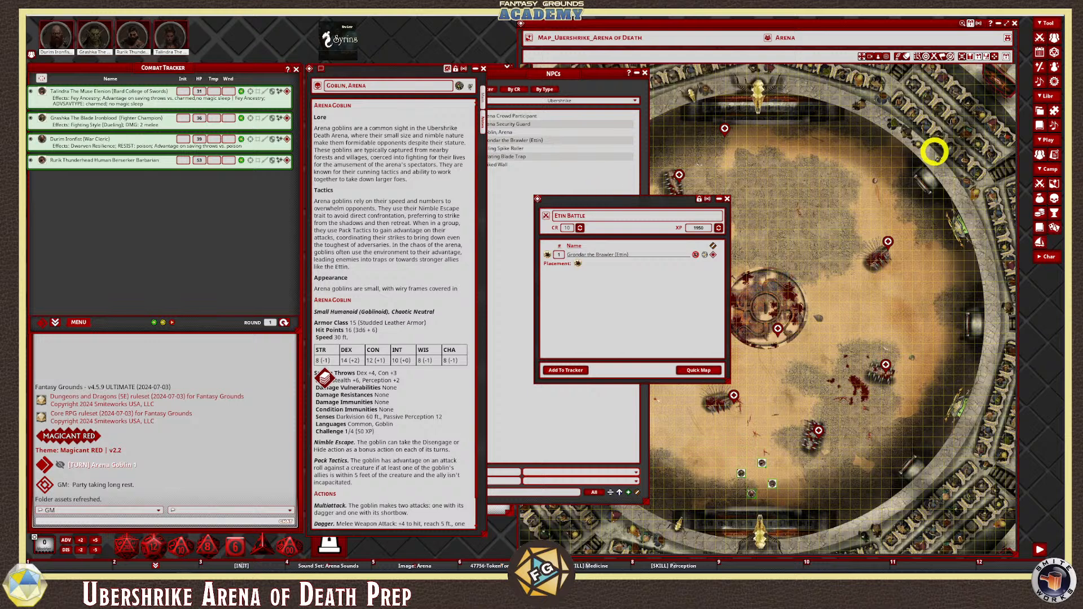
click(361, 111)
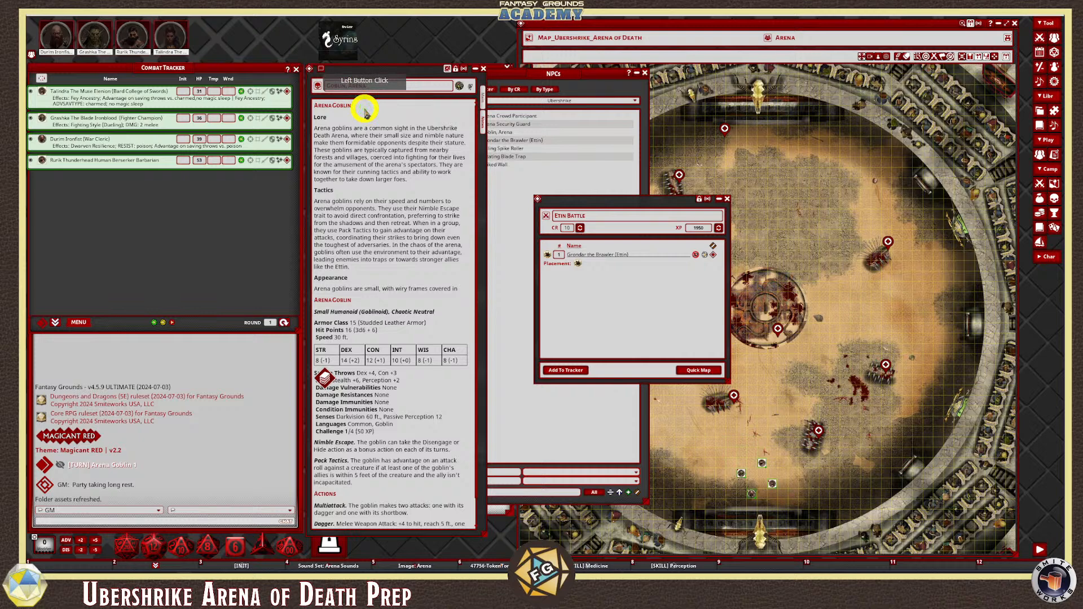
key(Return)
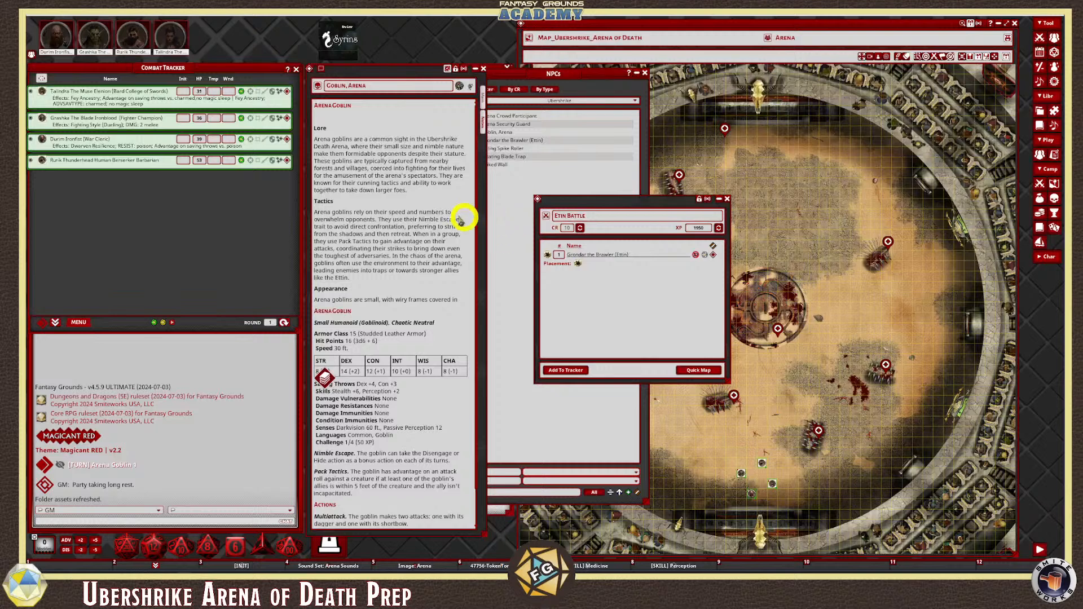
click(457, 68)
click(359, 313)
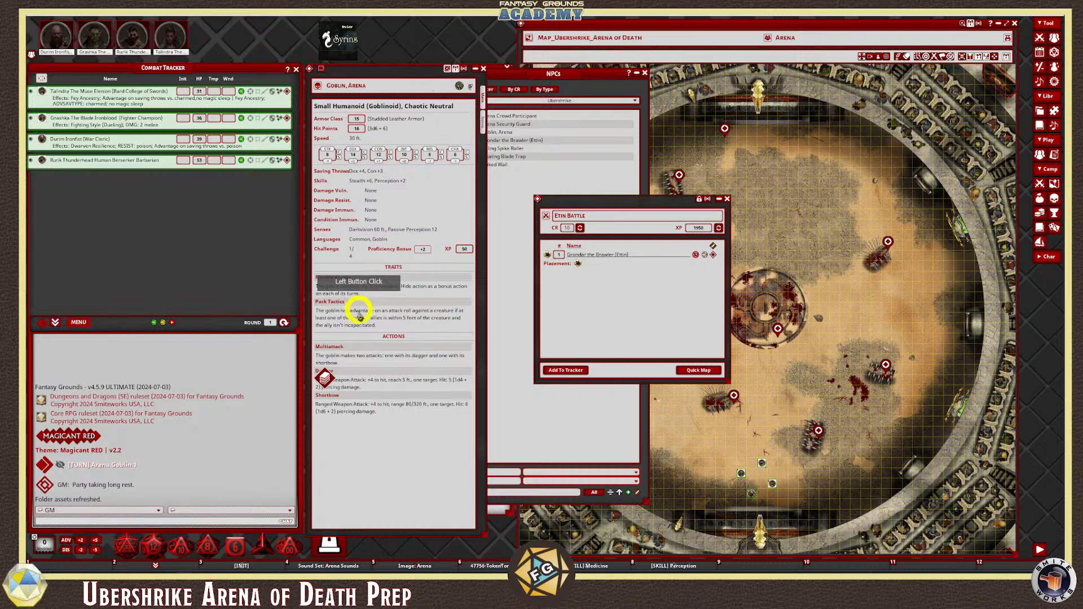
Restore the minimized Arena Sounds window and move it over the arena map, clear of the goblin and battle records
click(326, 376)
drag(496, 374, 974, 418)
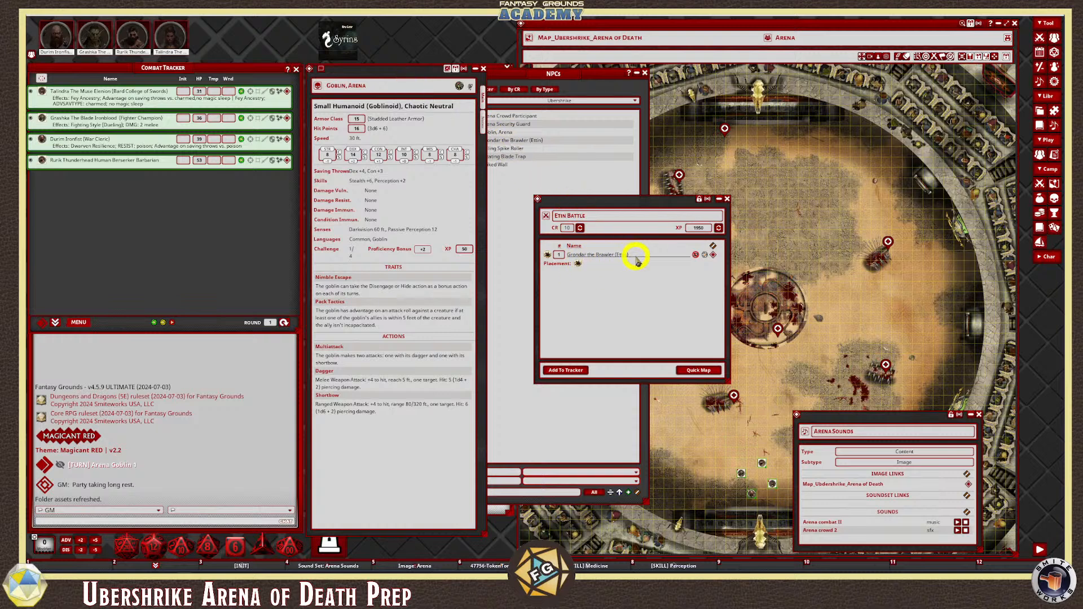
Add three of the "Goblin, Arena" NPC to the Etin Battle encounter and recalculate its CR and XP
drag(318, 86, 595, 280)
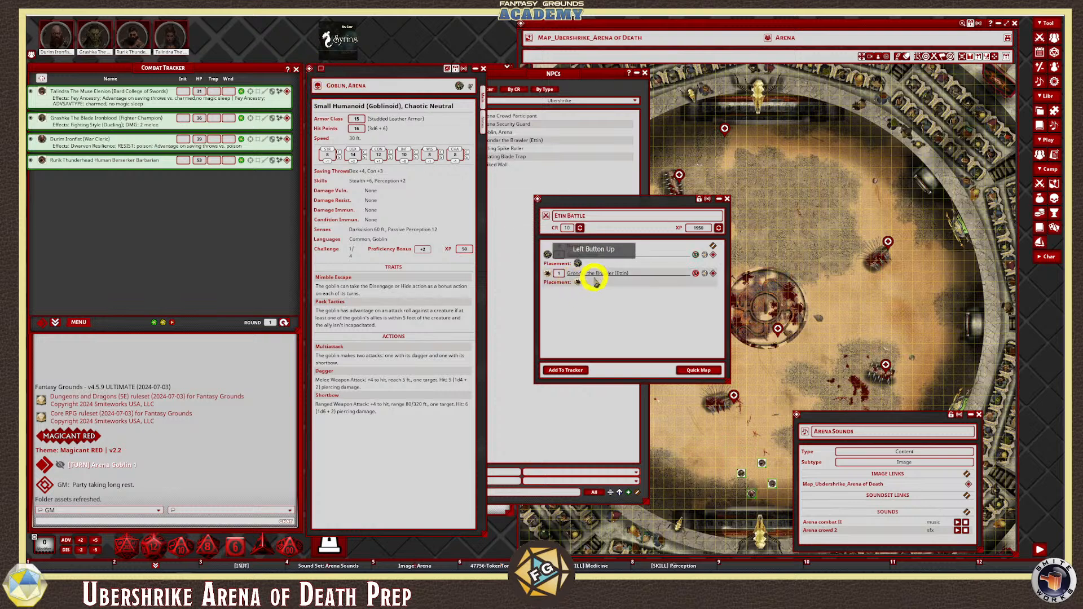
drag(545, 255, 576, 264)
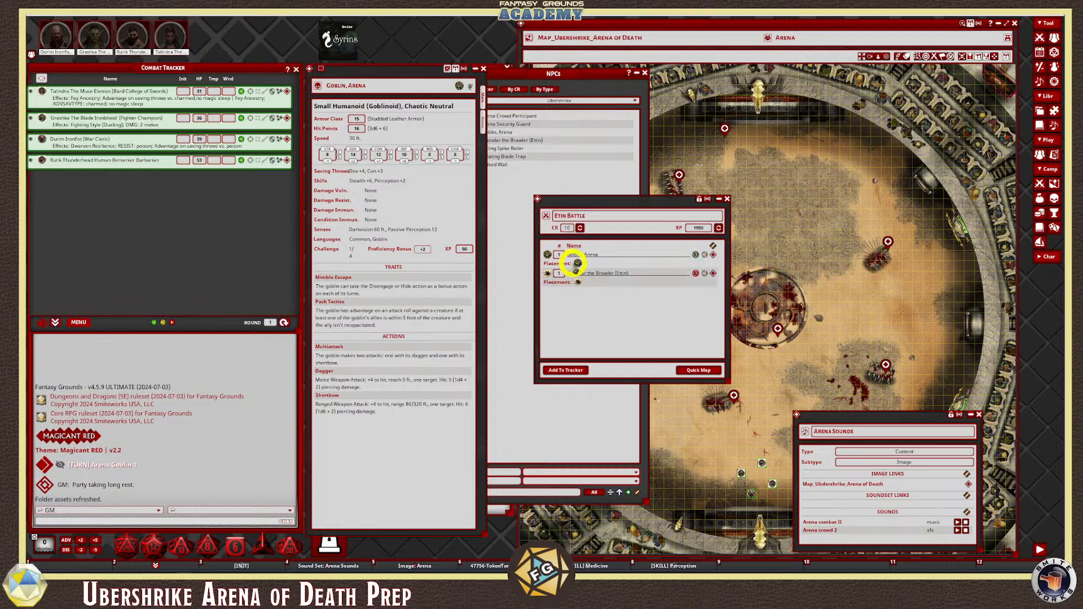
click(558, 256)
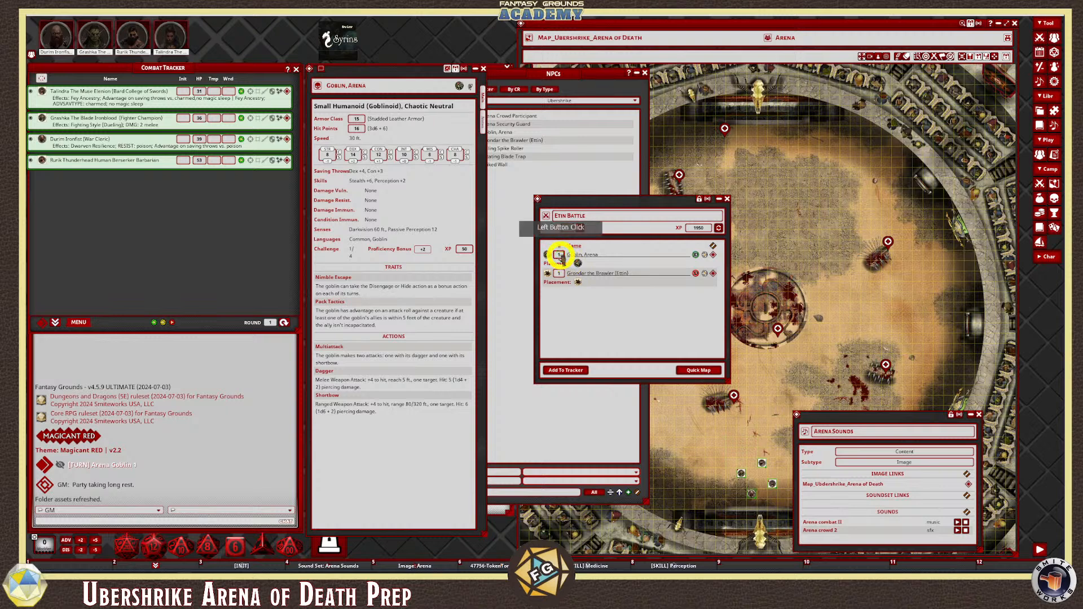
text(3)
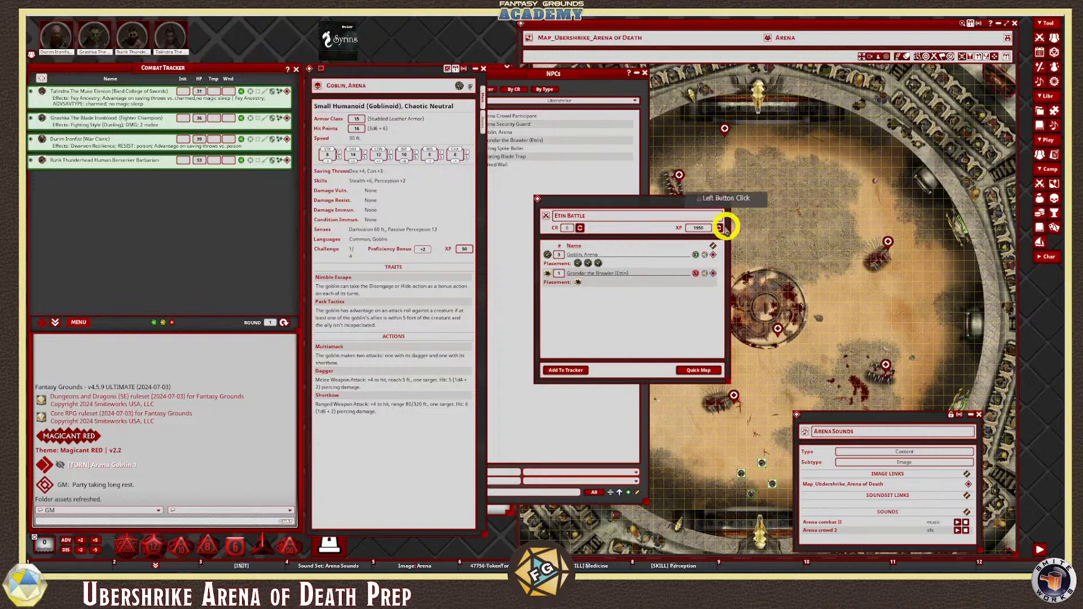
click(581, 228)
click(713, 227)
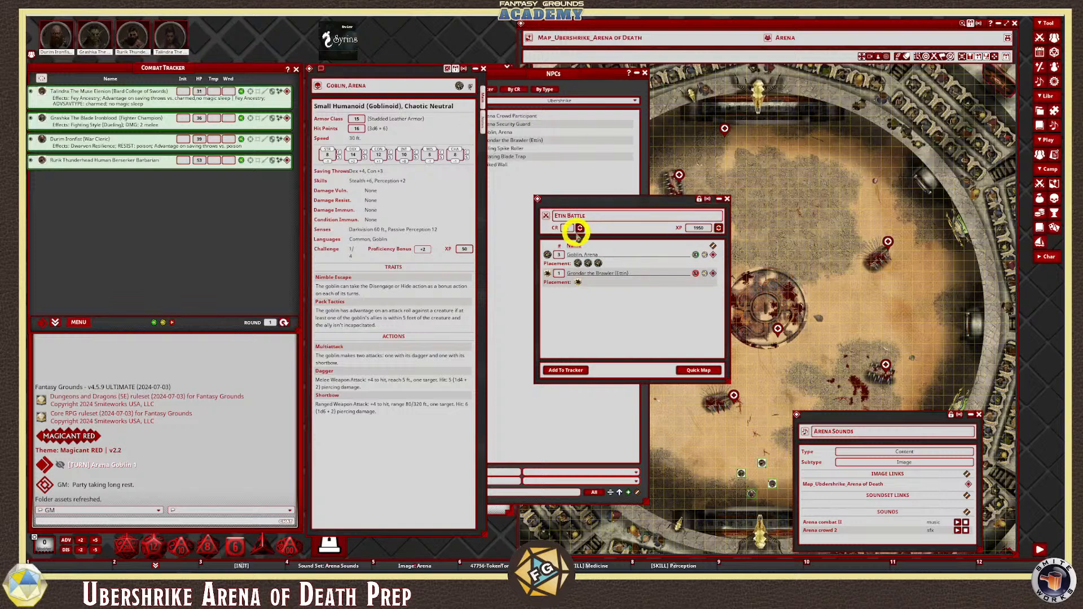
Set the faction of both the etin brawler and the arena goblins to hostile in the Etin Battle
click(705, 271)
click(705, 272)
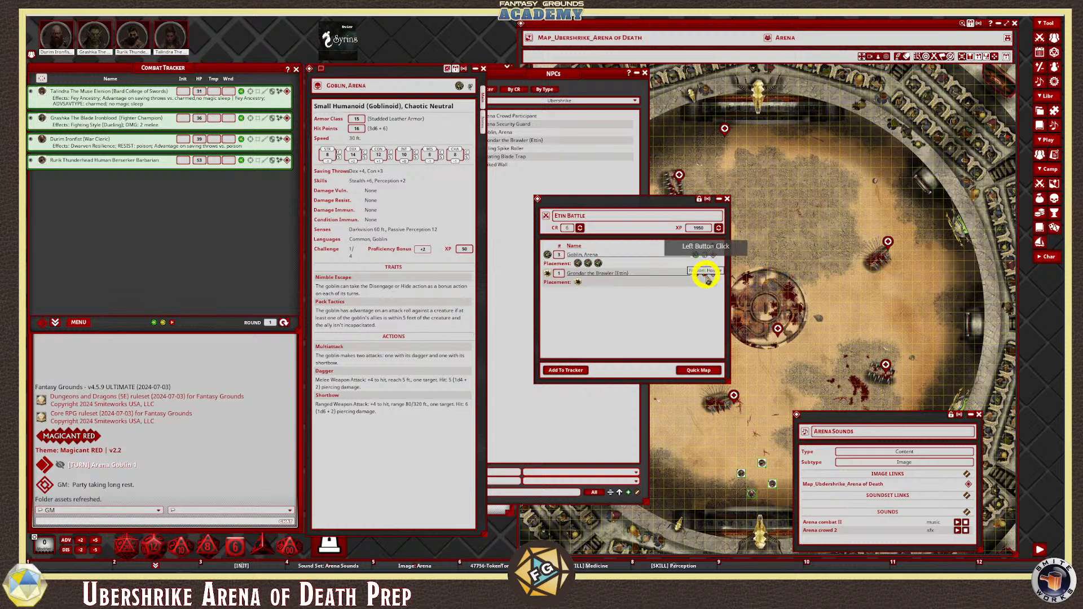
click(702, 255)
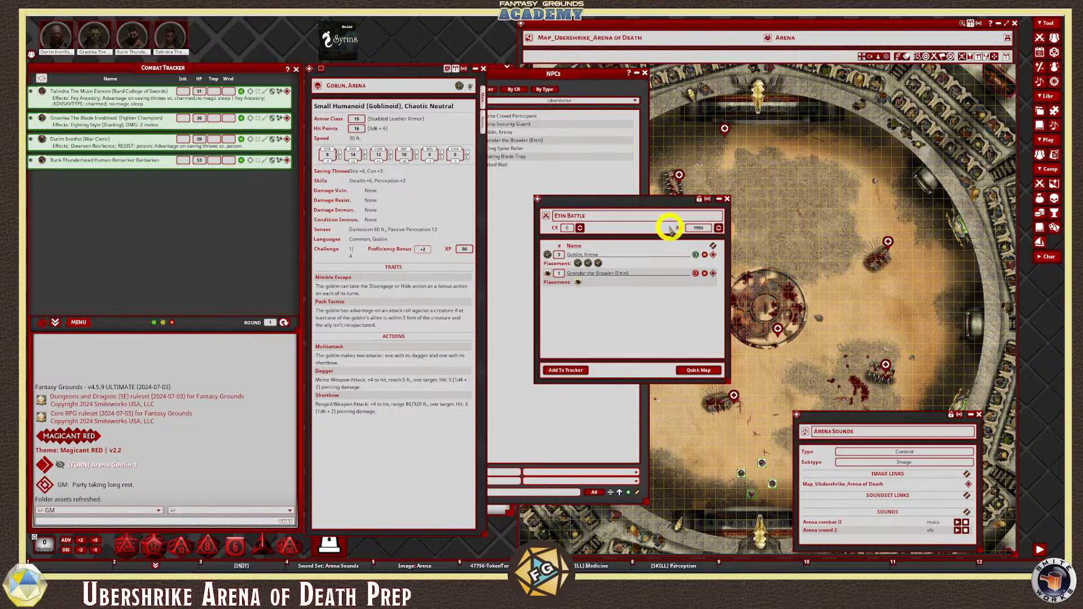
Move the Etin Battle record clear of the arena and place the etin's token on the map below the north gate
drag(585, 203, 533, 189)
click(626, 205)
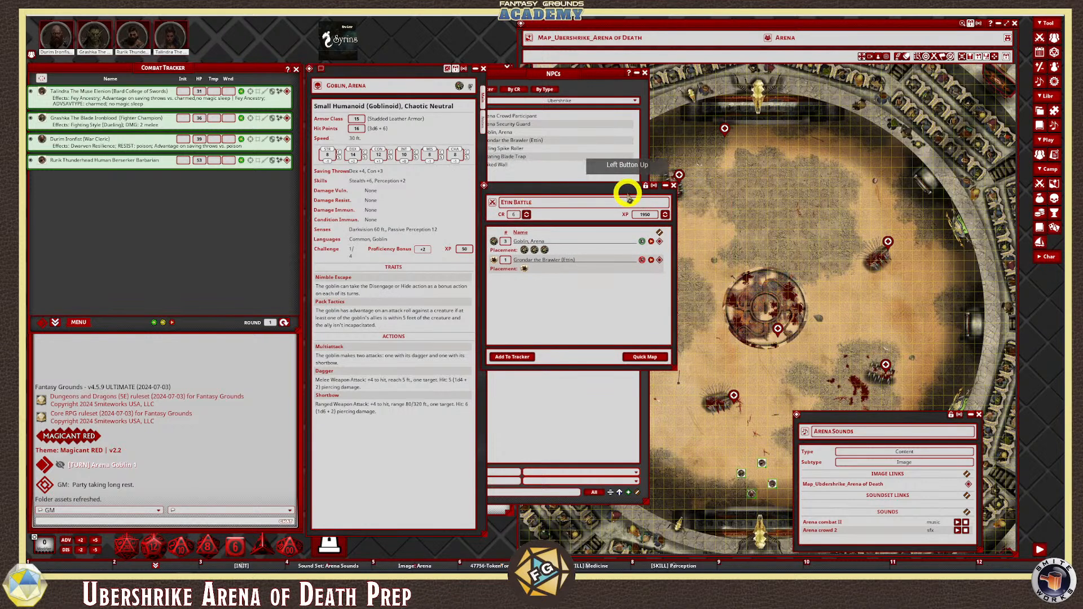
drag(711, 301, 728, 129)
drag(552, 200, 505, 116)
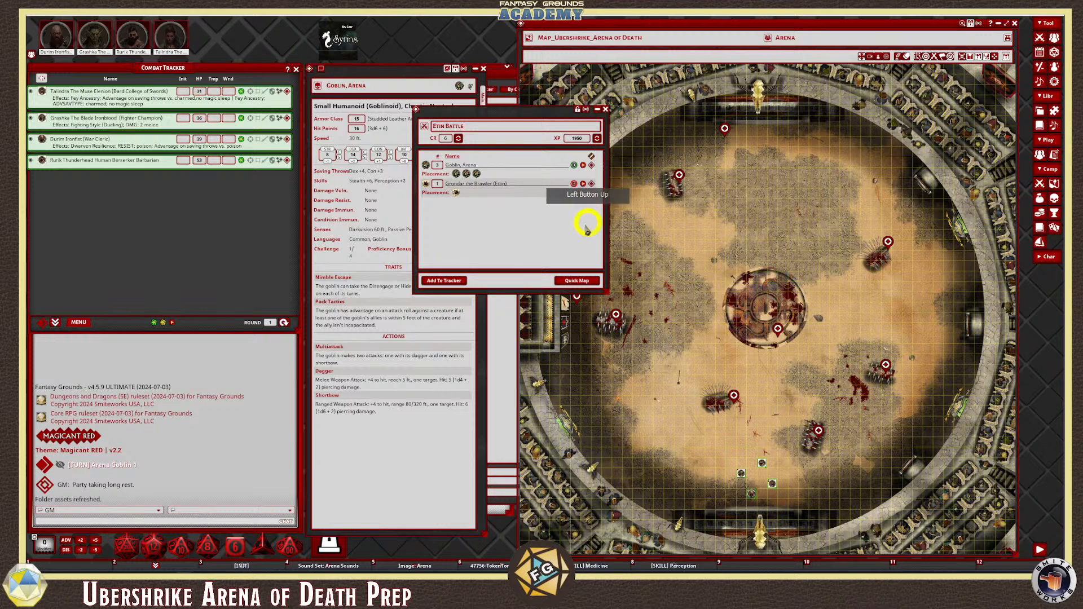
scroll(709, 208, up, 5)
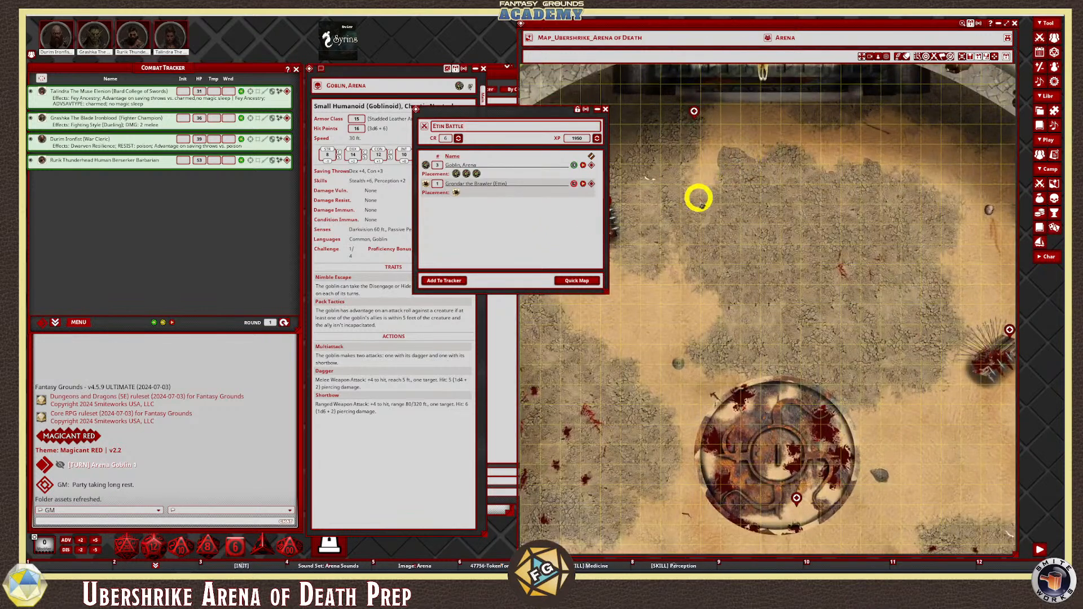
scroll(637, 203, down, 1)
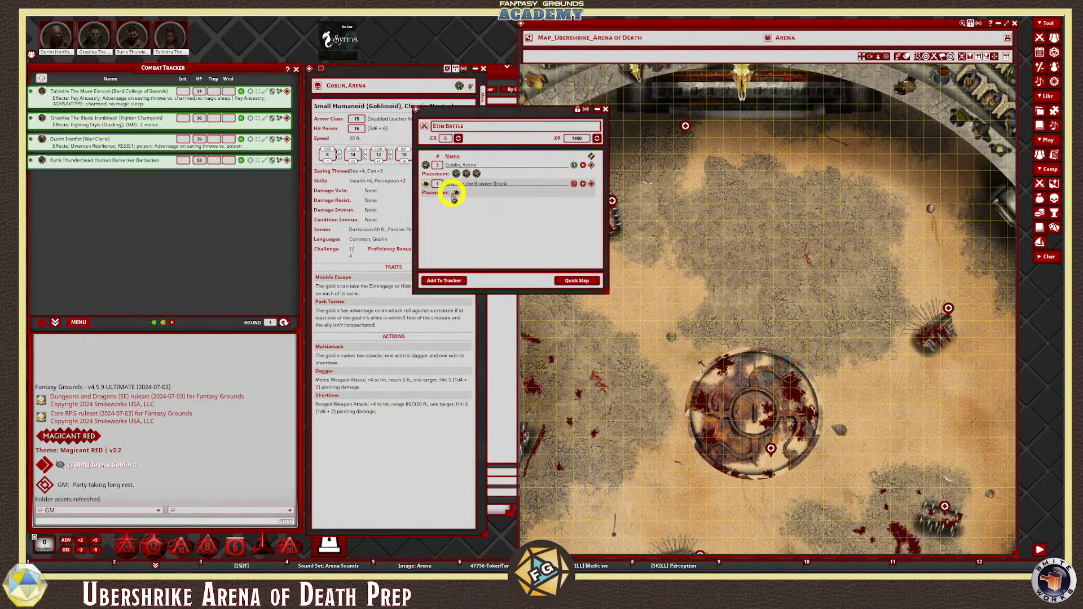
drag(722, 212, 755, 204)
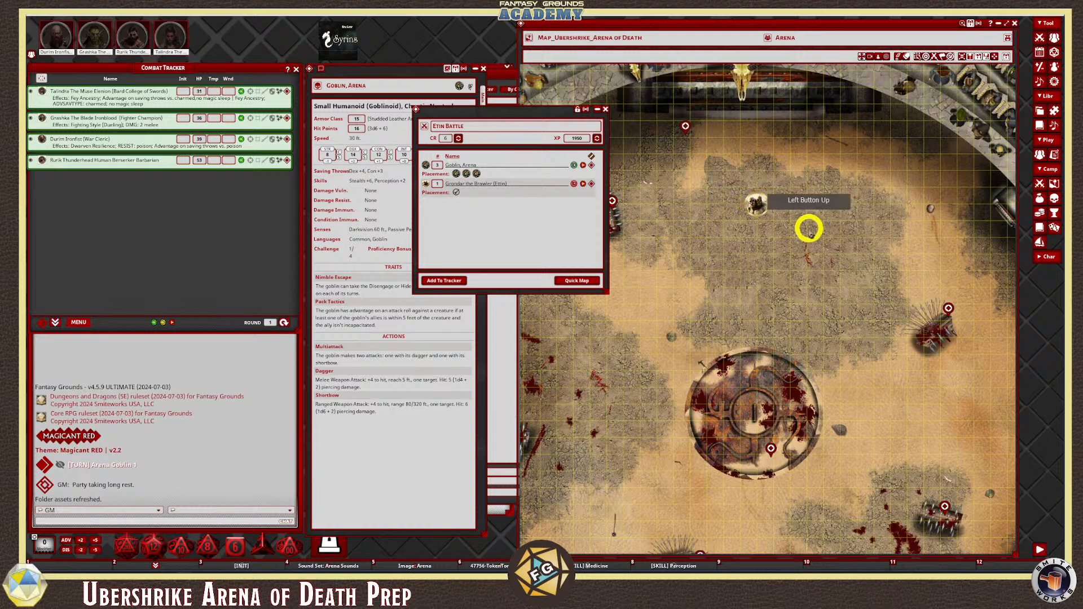
Place the three goblin tokens in a shallow arc between the north gate and the etin's token
scroll(810, 228, up, 2)
drag(455, 173, 670, 162)
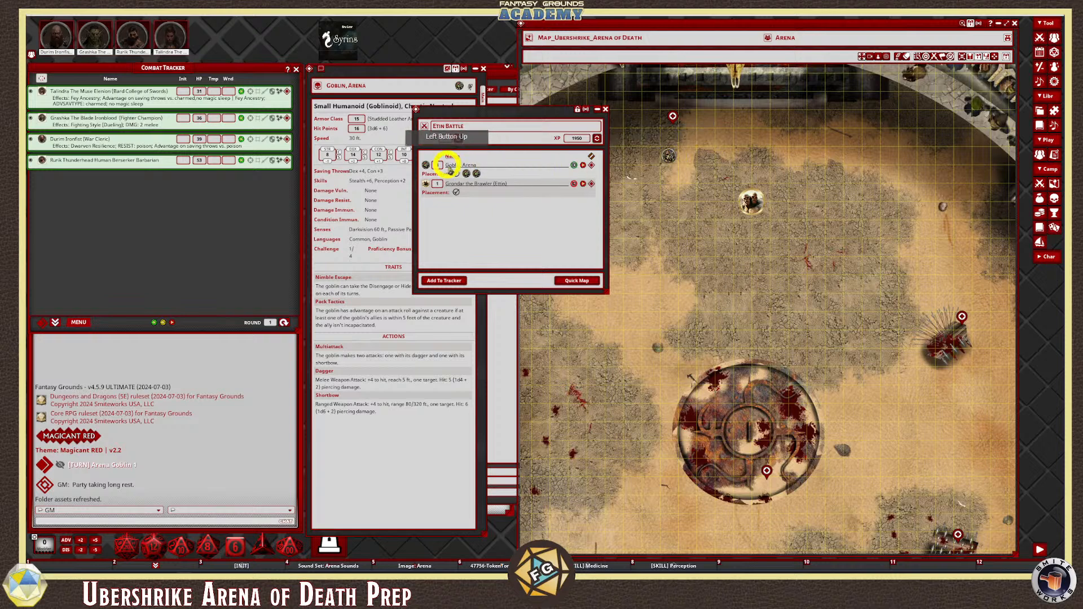
drag(467, 173, 761, 138)
drag(537, 176, 835, 157)
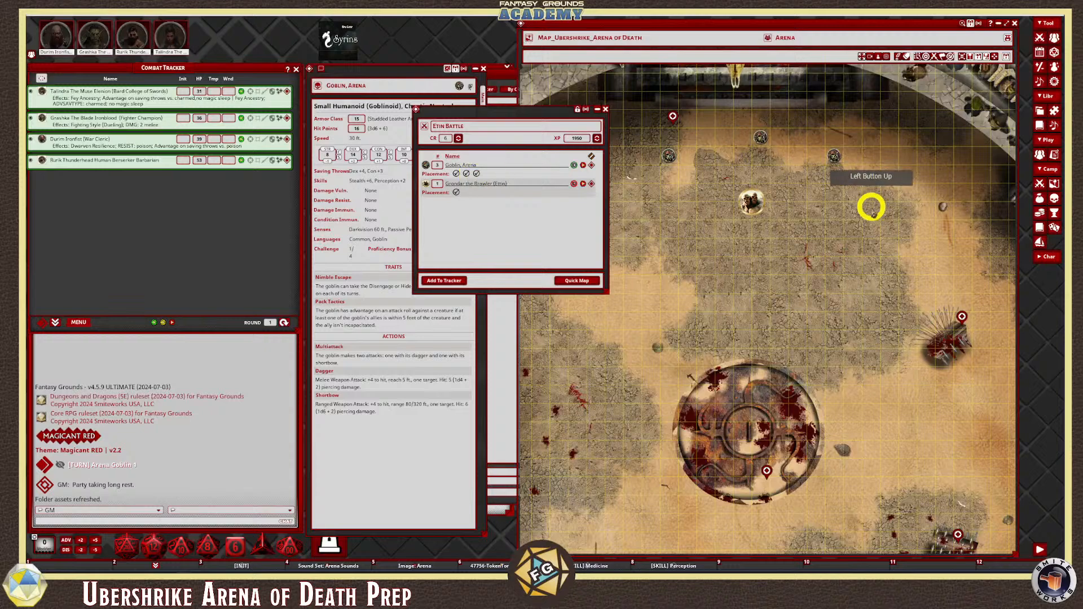
scroll(863, 265, down, 3)
scroll(843, 260, up, 3)
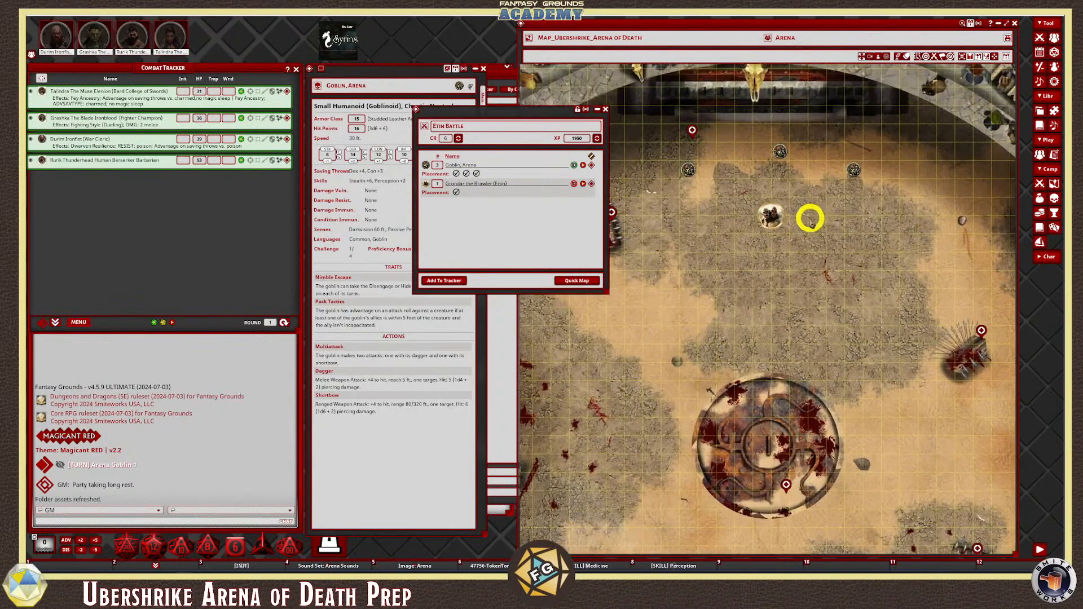
Move the Etin Battle record south of the placed tokens to check the placement, and close the record
click(770, 218)
click(484, 119)
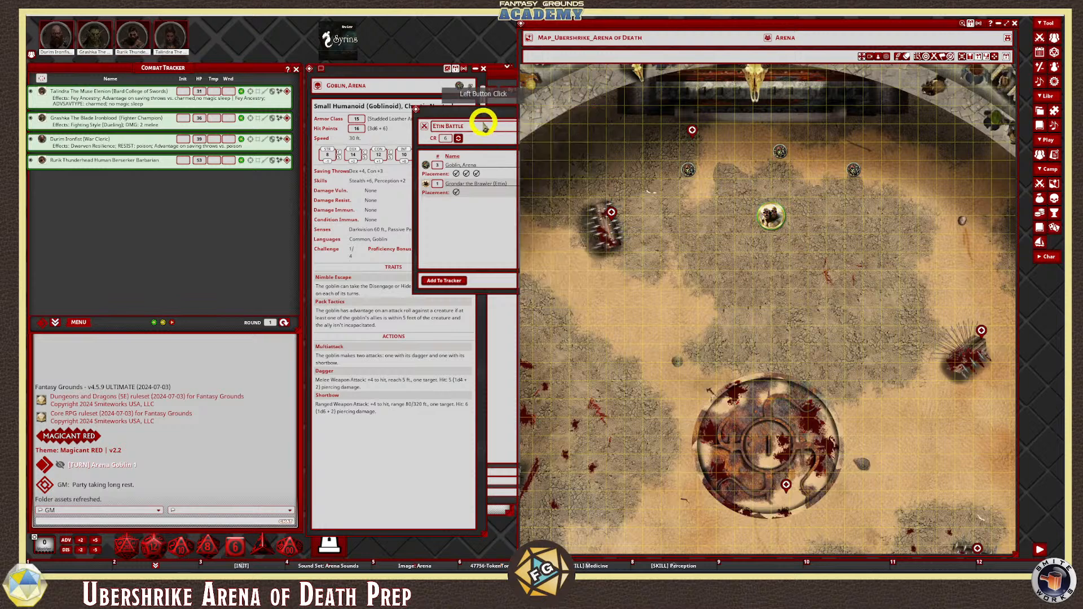
click(606, 111)
drag(552, 109, 664, 365)
drag(723, 266, 739, 178)
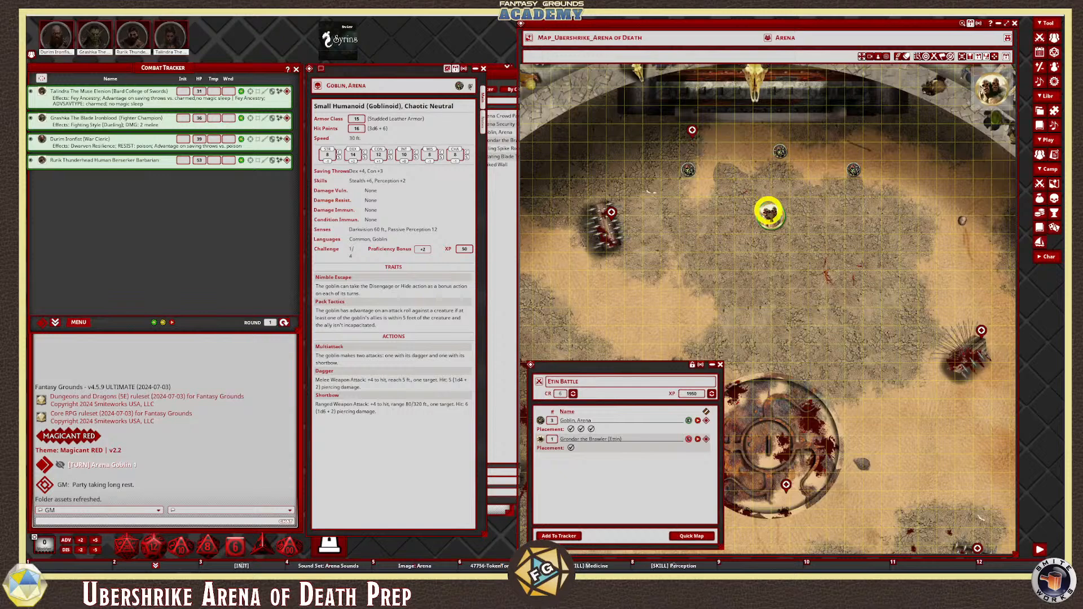
scroll(829, 307, down, 2)
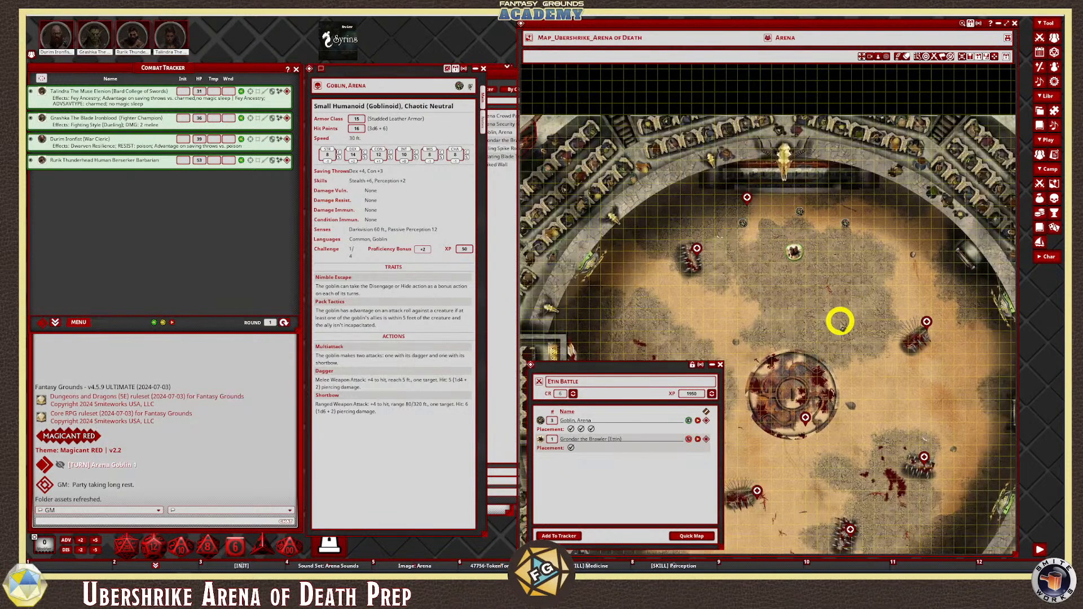
scroll(817, 362, up, 1)
click(720, 364)
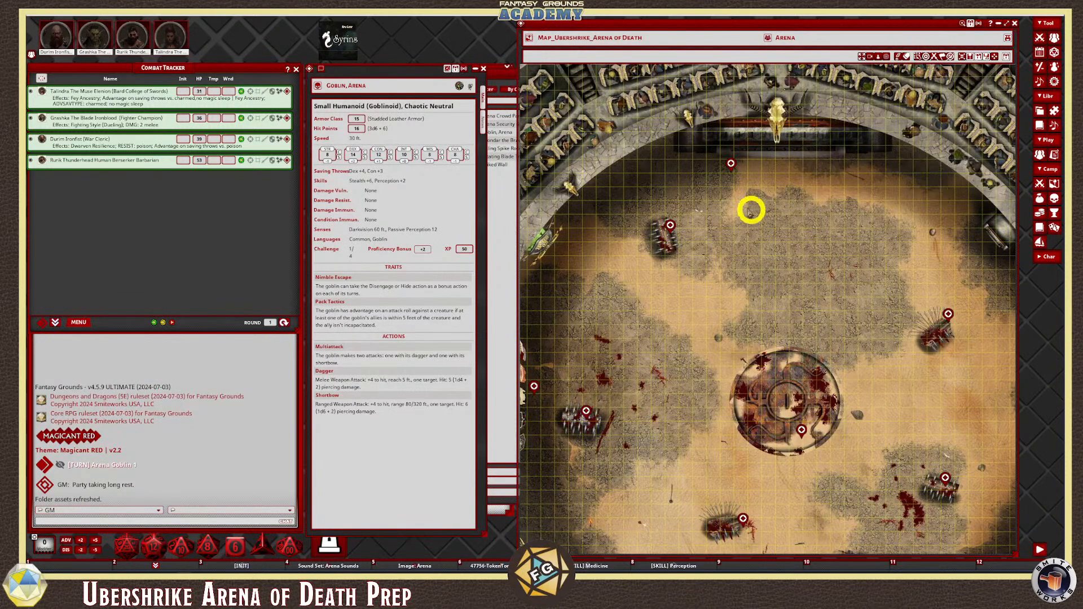
Shift the arena map and clear the NPC list from between the windows, and widen the "Goblin, Arena" record
drag(726, 28, 736, 23)
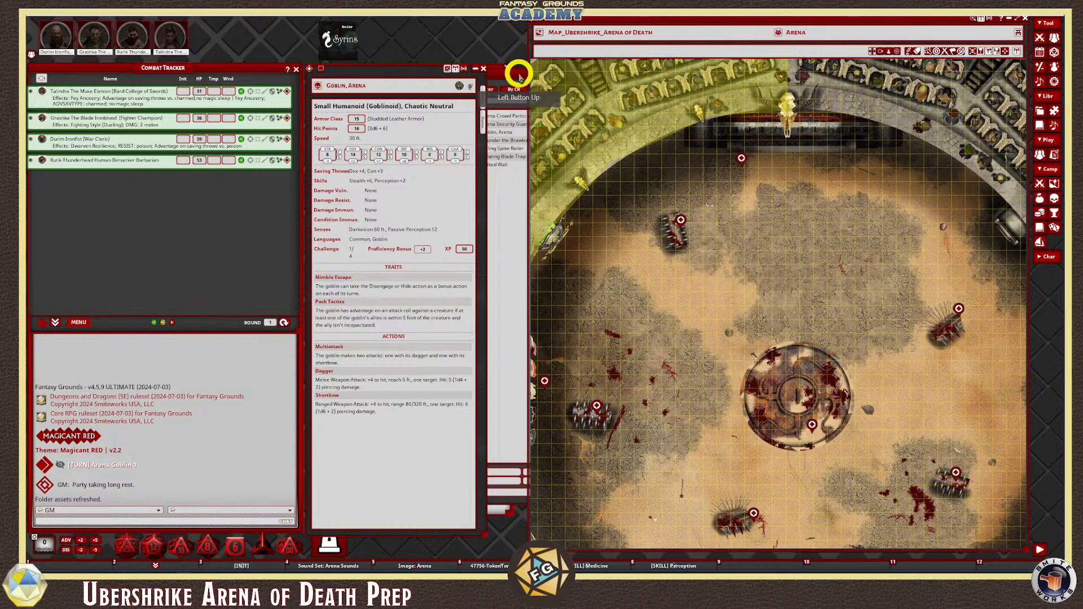
click(524, 73)
drag(523, 74, 441, 69)
click(501, 78)
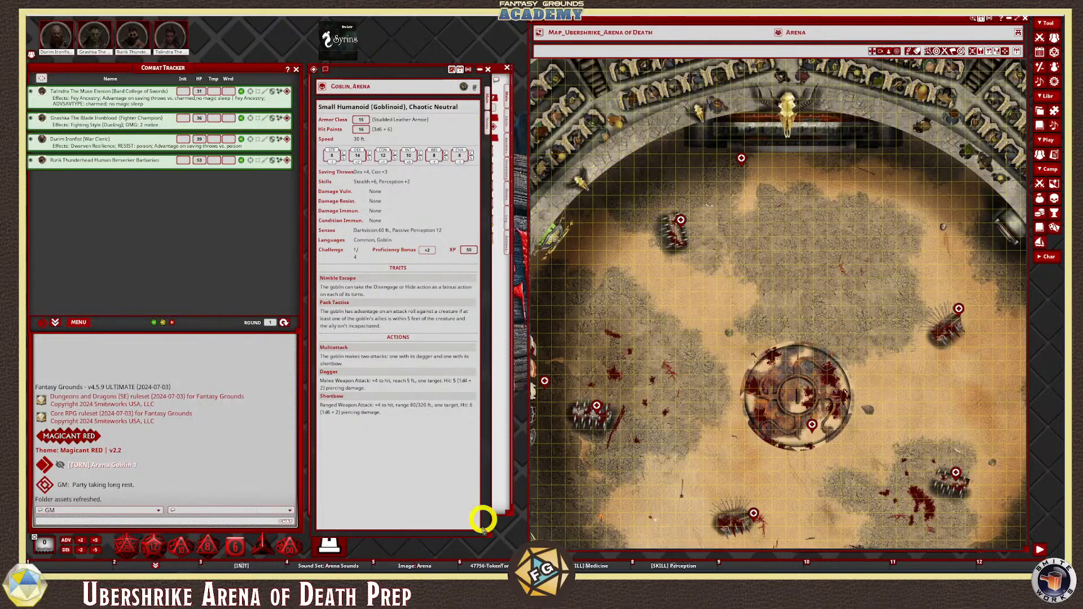
drag(491, 534, 510, 510)
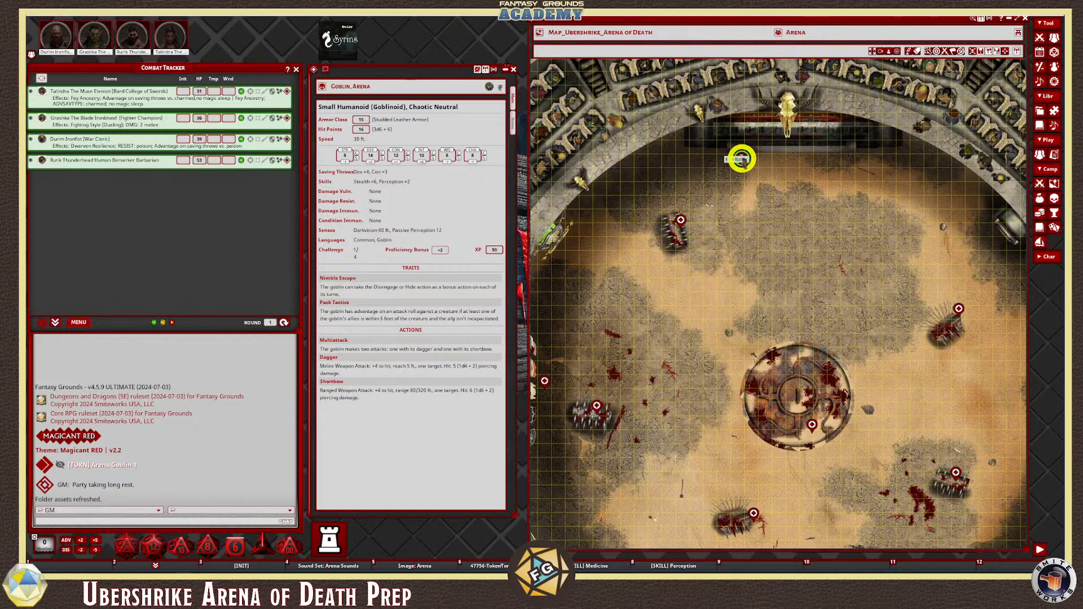
Add the Etin Battle from its map pin to the combat tracker and make "Goblin, Arena 2" the active turn
click(741, 159)
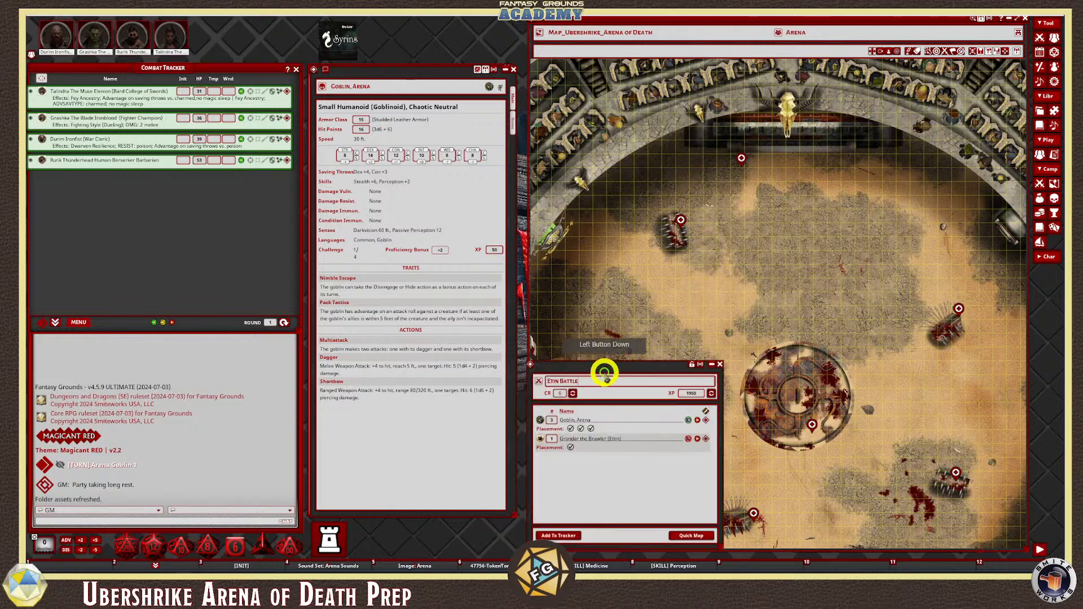
click(568, 536)
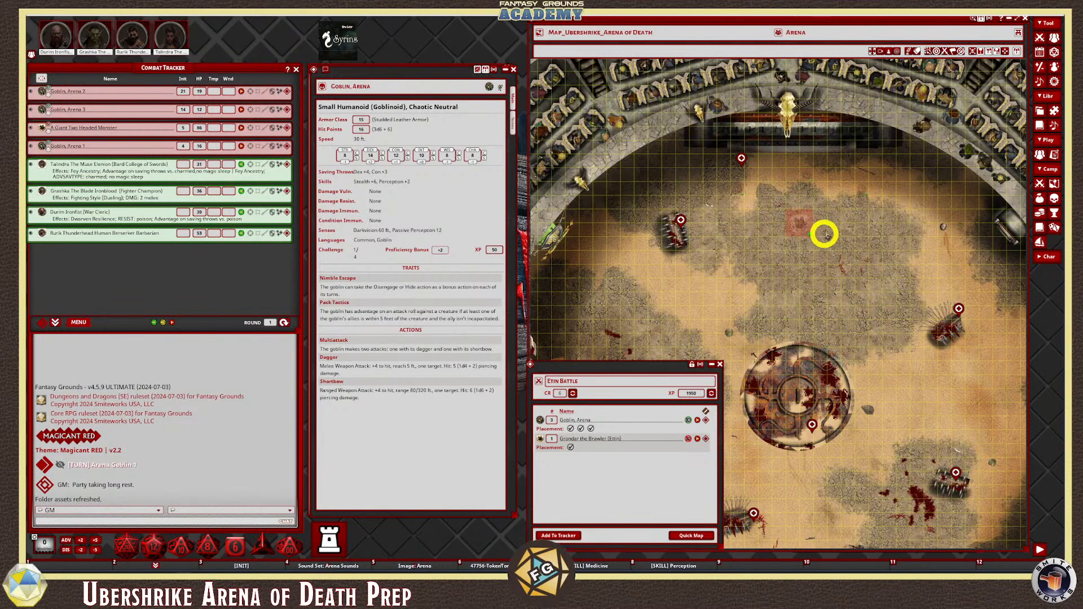
scroll(824, 234, up, 5)
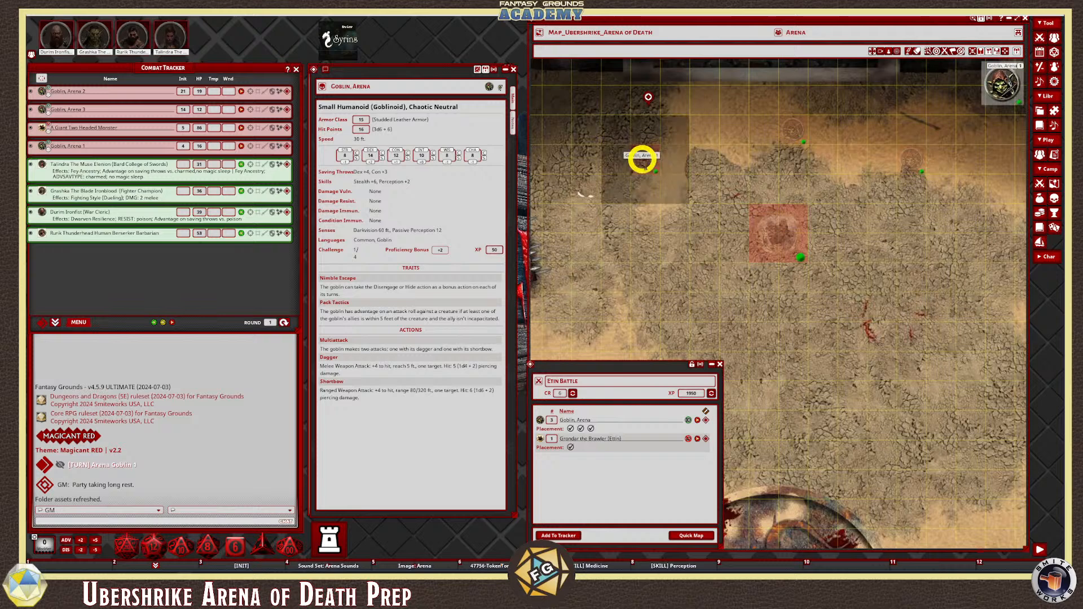
click(720, 365)
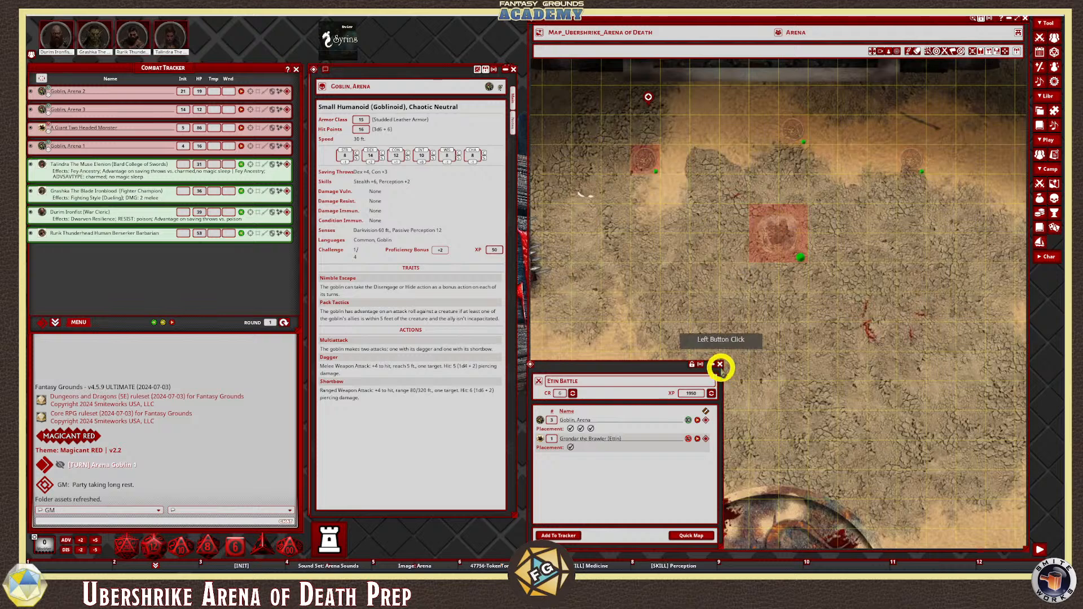
scroll(720, 367, down, 1)
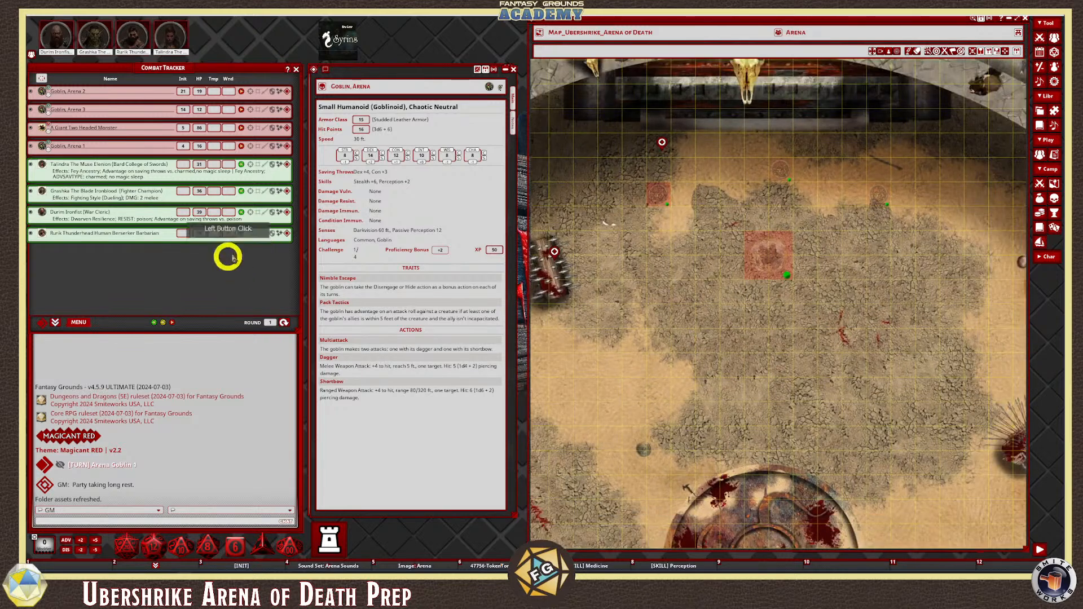
click(33, 93)
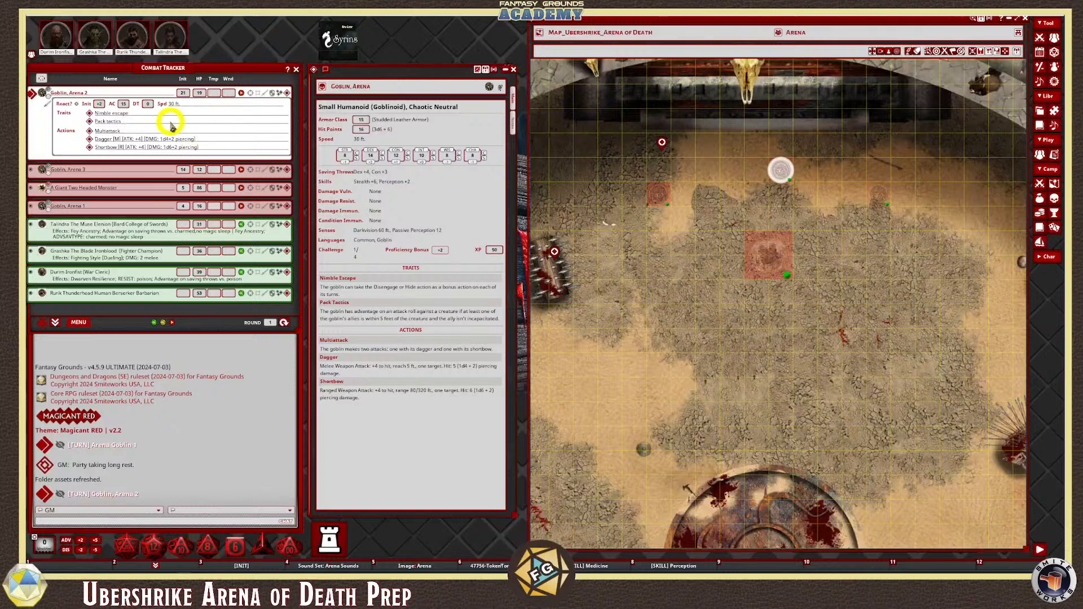
Open the Options window, move it over the goblin record, and lengthen it to show more settings
click(1053, 82)
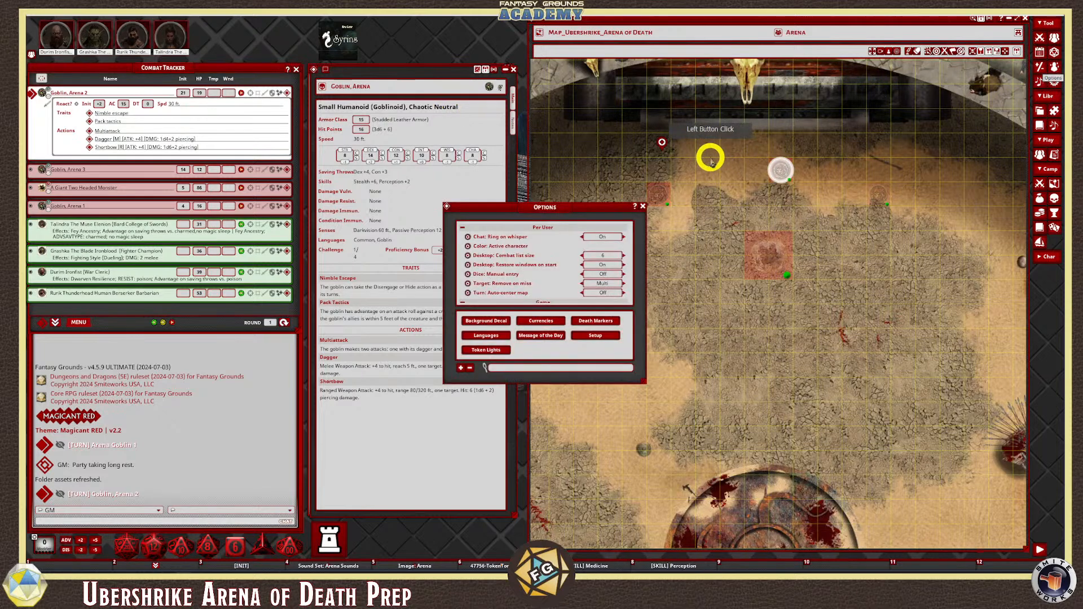
drag(551, 210, 426, 72)
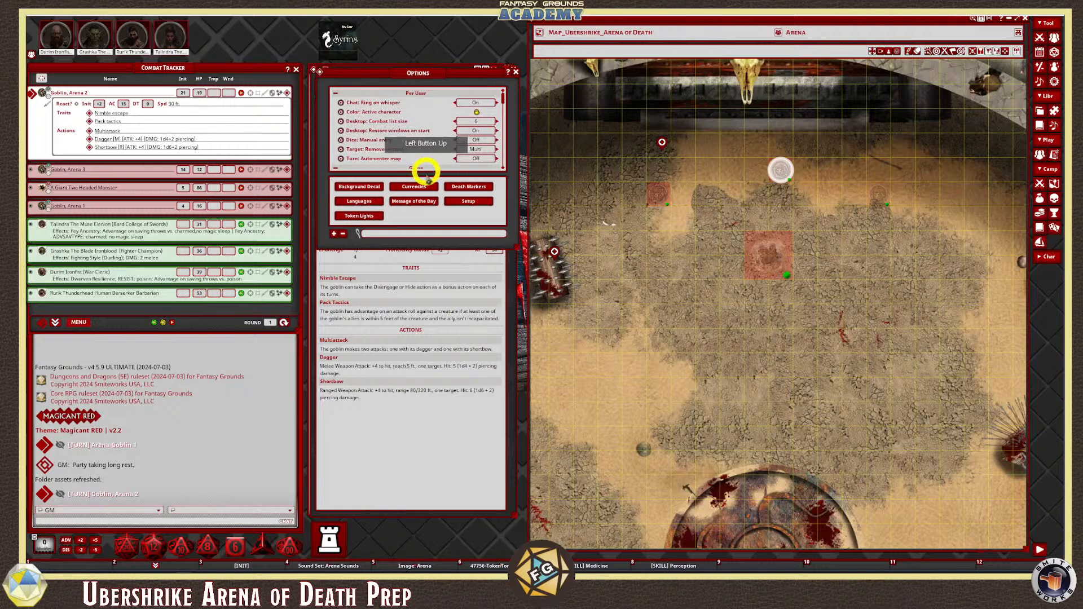
drag(428, 248, 445, 511)
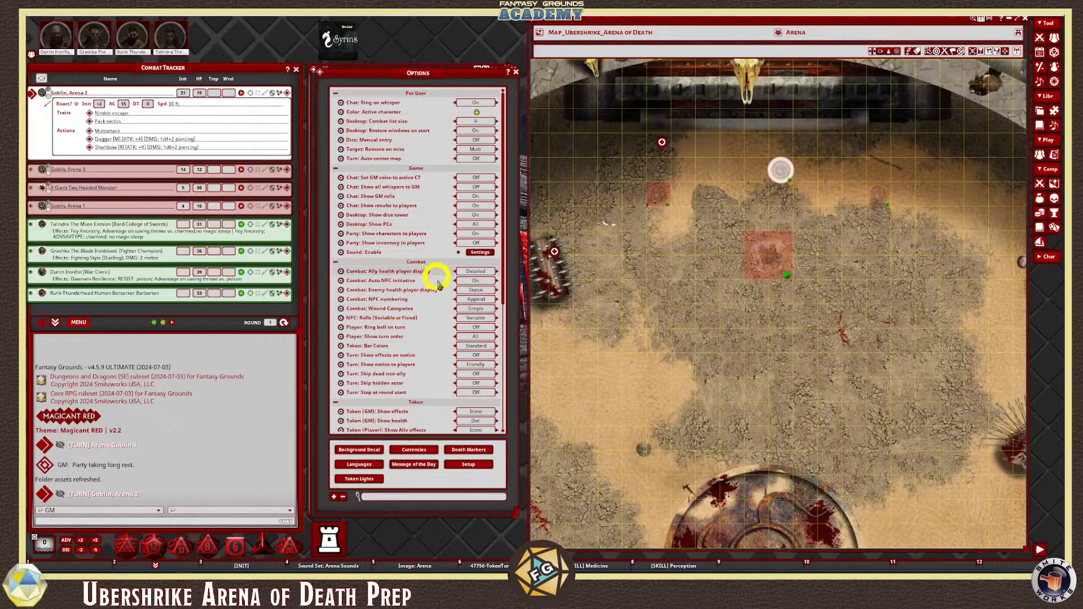
Switch the combat option for Auto NPC initiative off and back on
scroll(434, 272, down, 2)
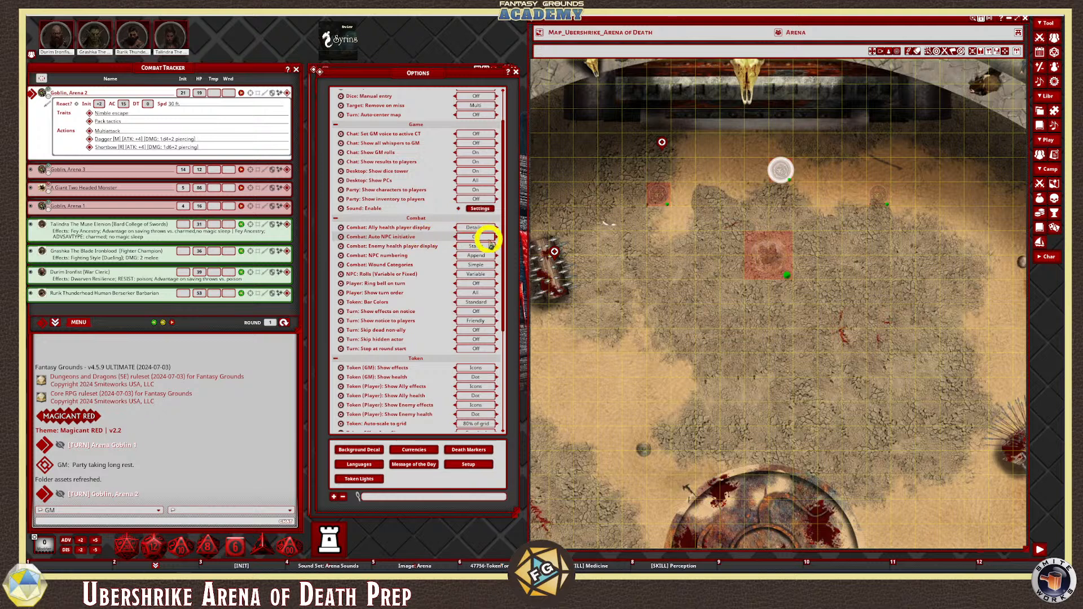
scroll(486, 234, down, 1)
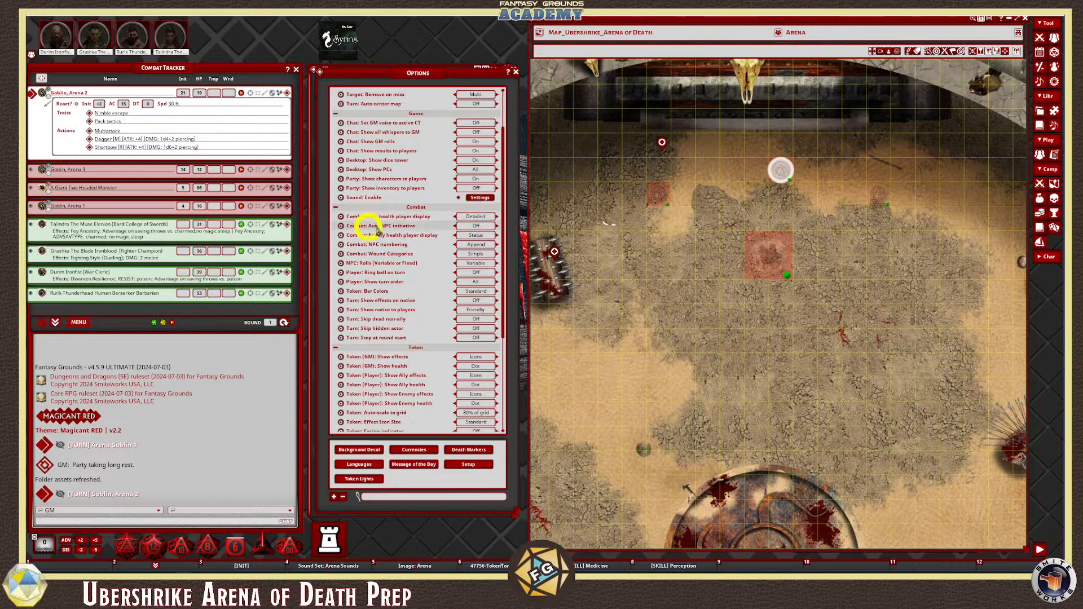
click(476, 226)
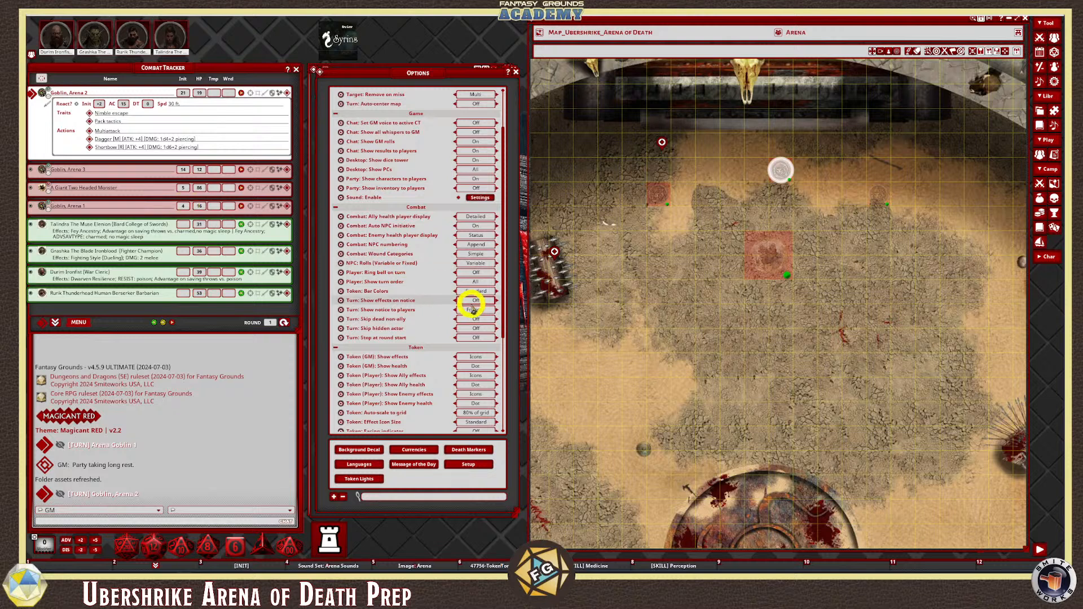
scroll(451, 305, down, 1)
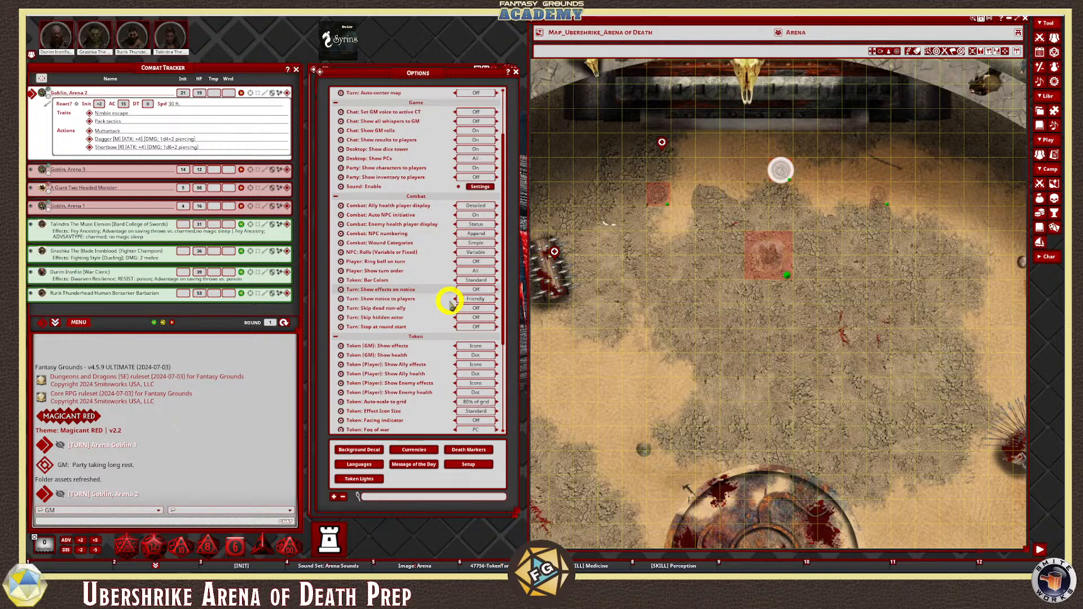
Look through the token and house rule options, and check the two-headed monster and goblin tokens on the arena map
scroll(451, 305, down, 10)
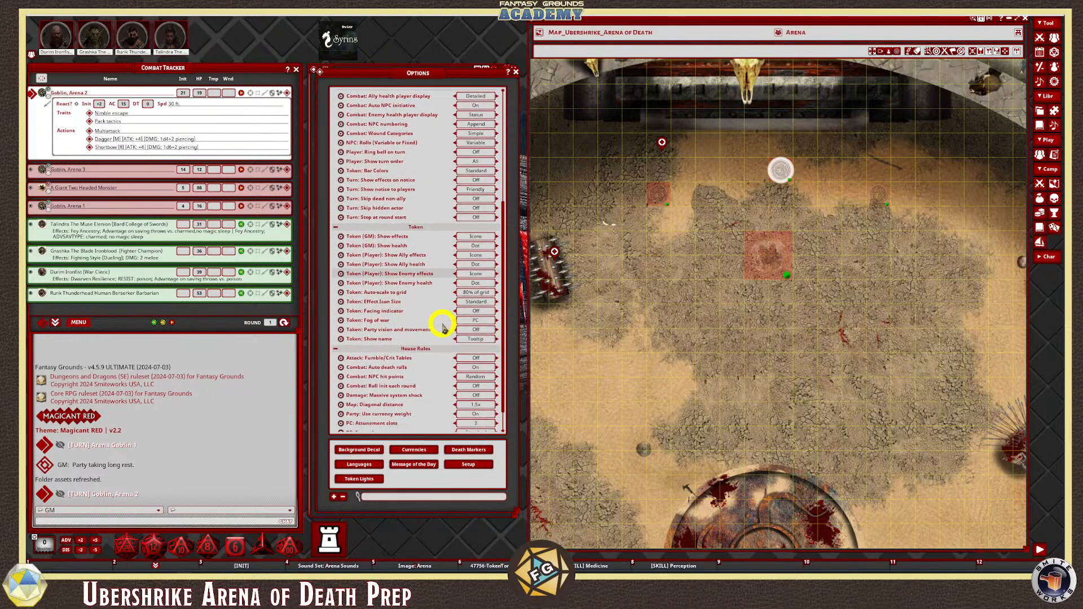
scroll(442, 327, down, 2)
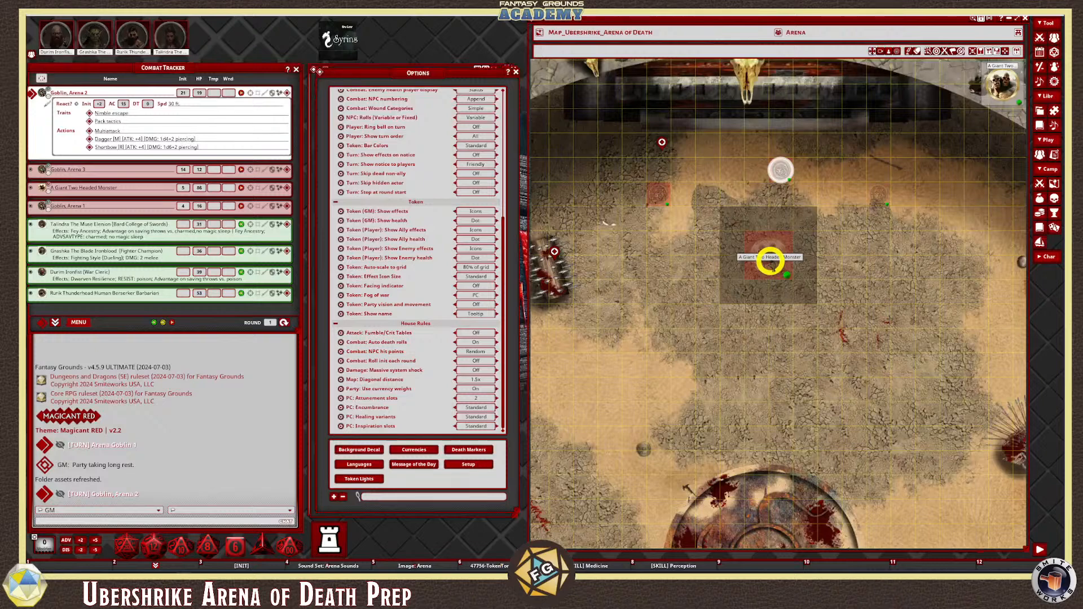
scroll(640, 314, down, 4)
scroll(640, 314, up, 2)
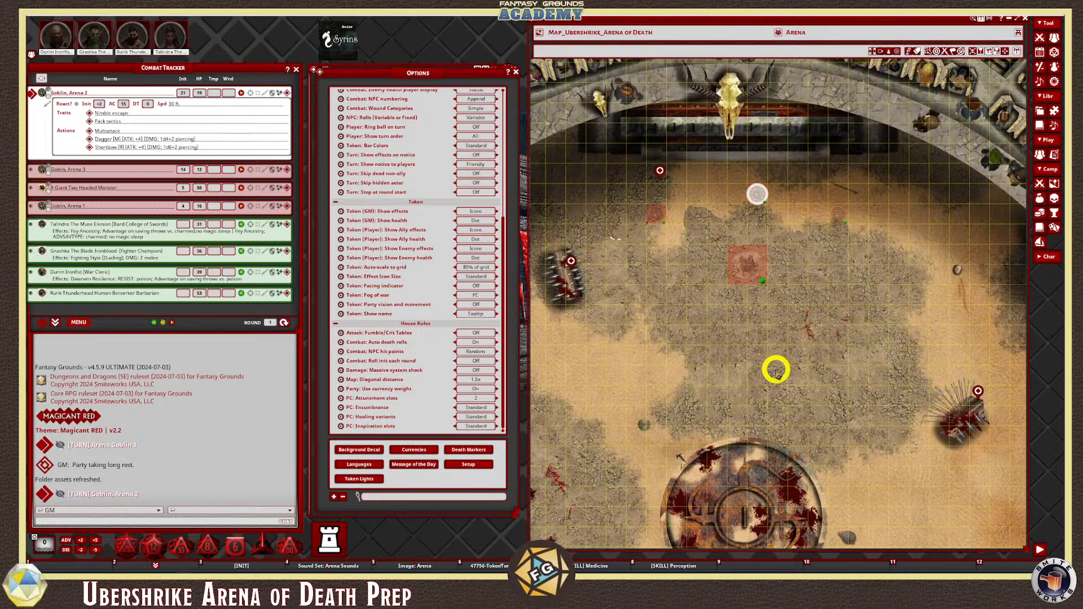
click(747, 265)
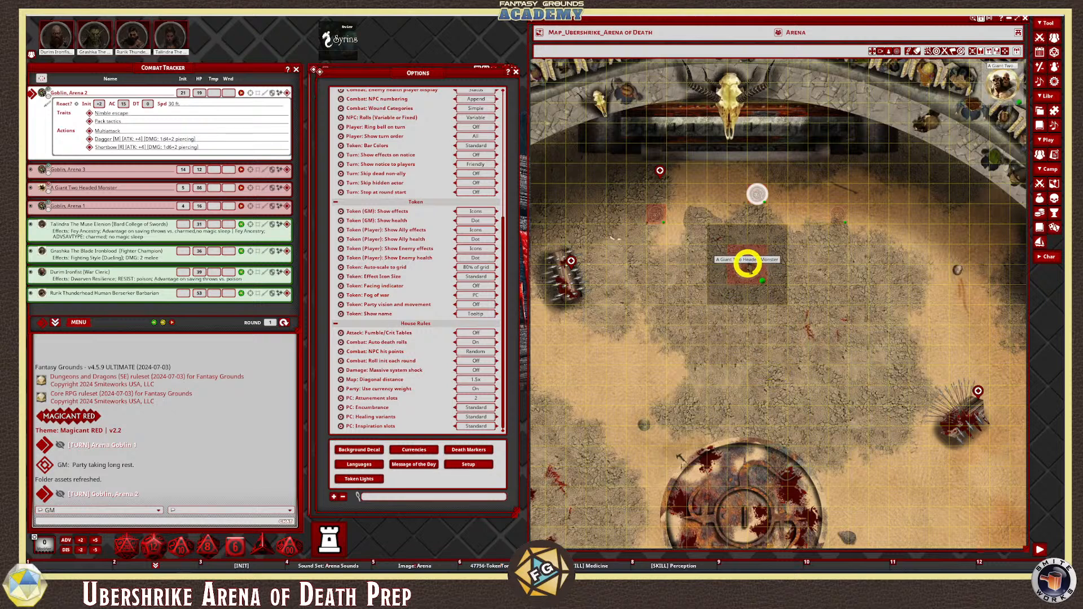
click(655, 217)
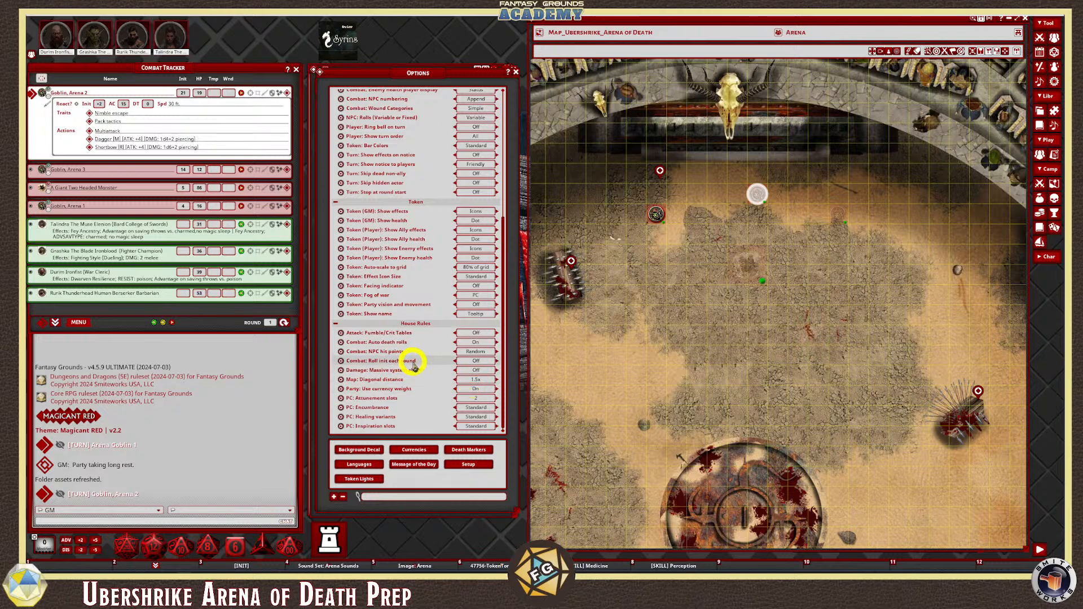
Review the NPC hit points house rule, and check the hit points in the record of the combatant "A Giant Two Headed Monster"
scroll(411, 349, up, 1)
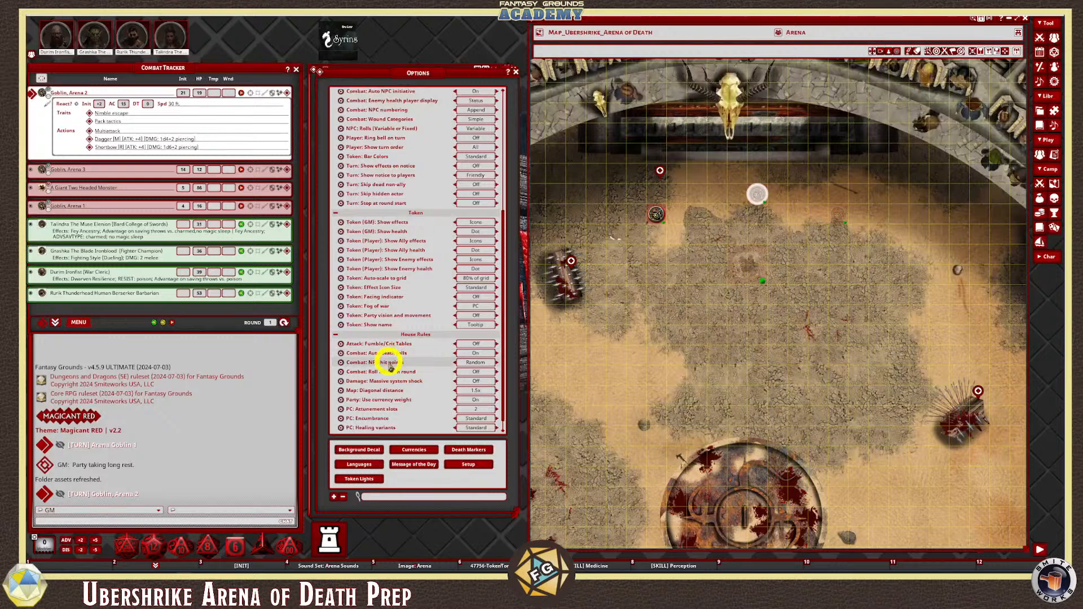
click(478, 366)
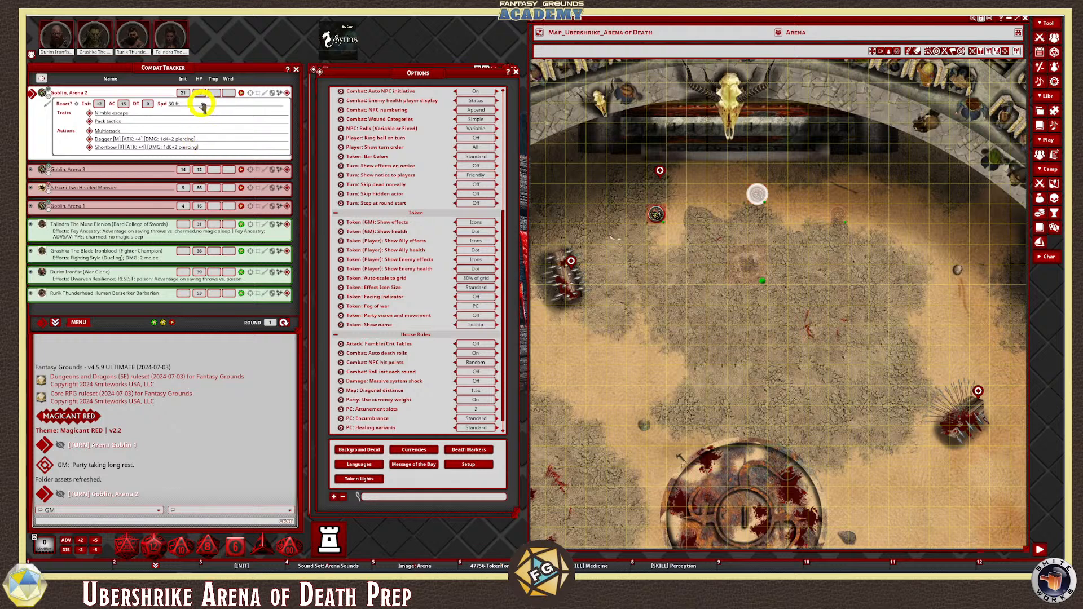
click(202, 187)
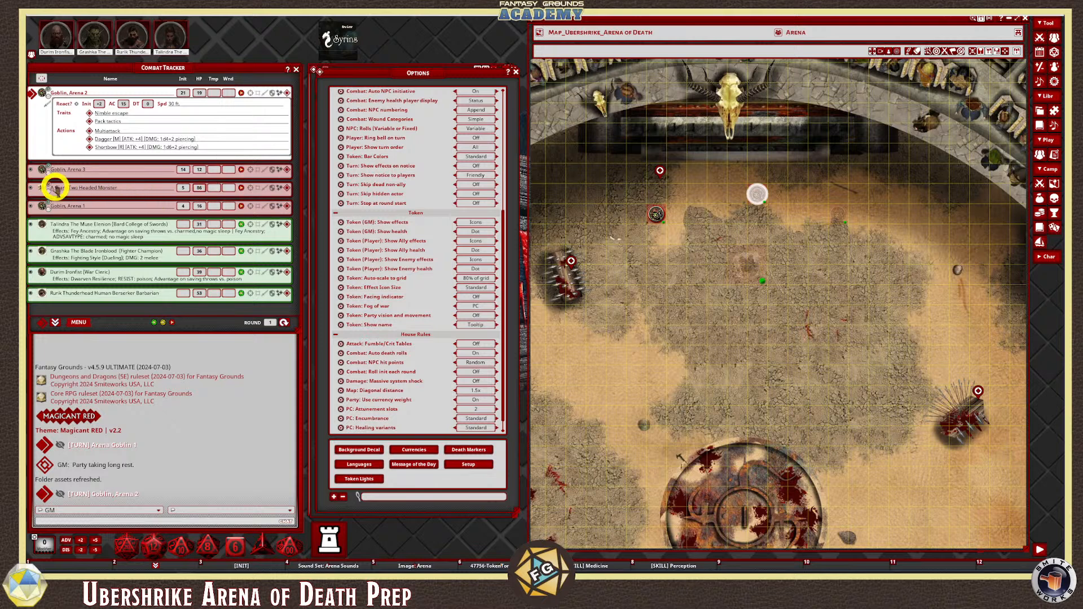
click(286, 187)
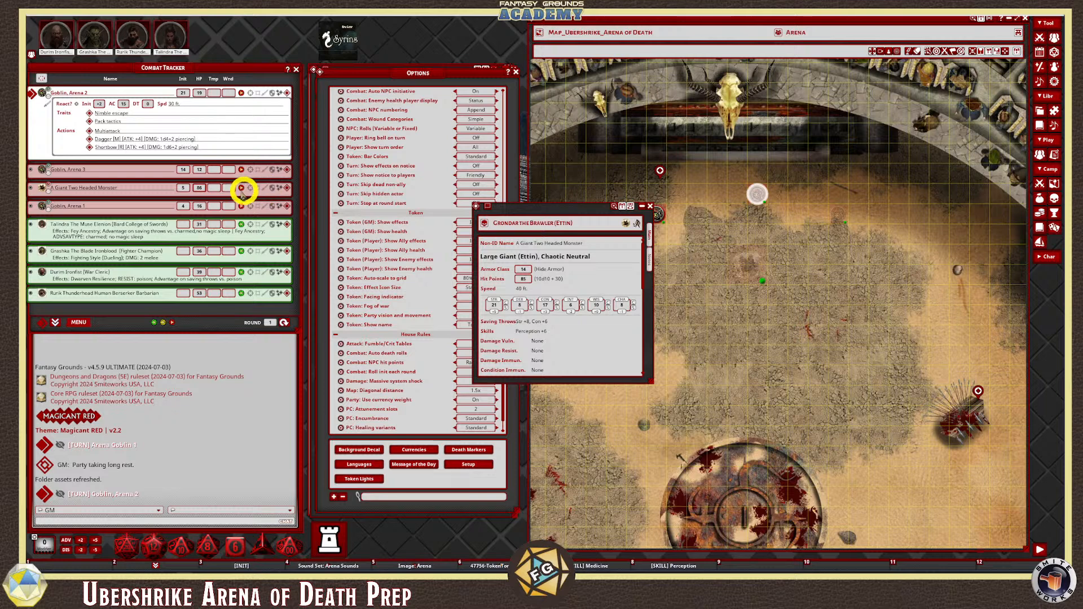
click(649, 206)
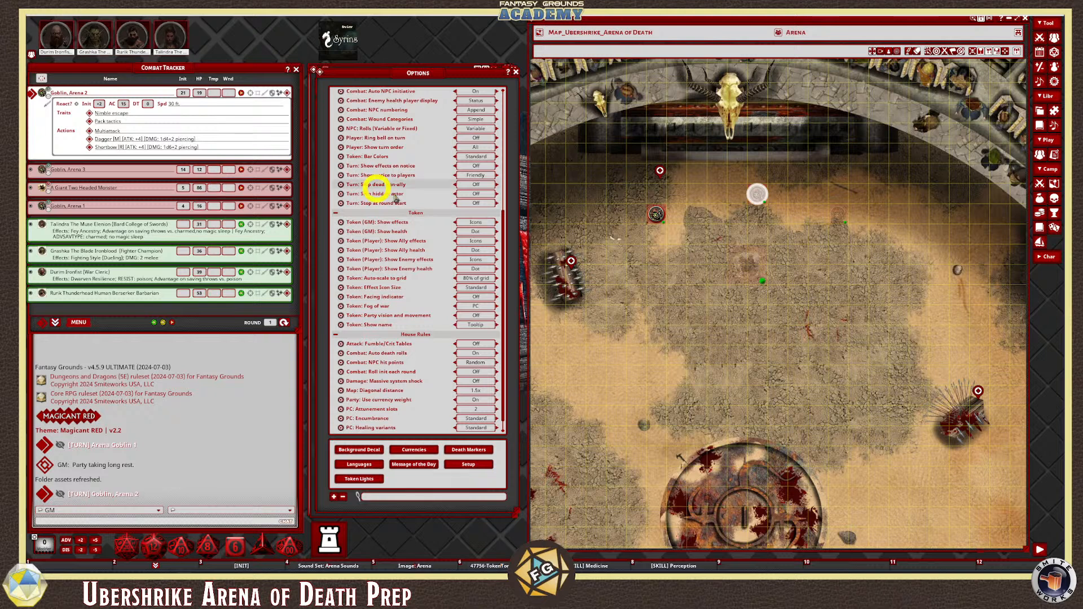
Set the house rule for PC attunement slots to Prof. Bonus
scroll(417, 299, down, 1)
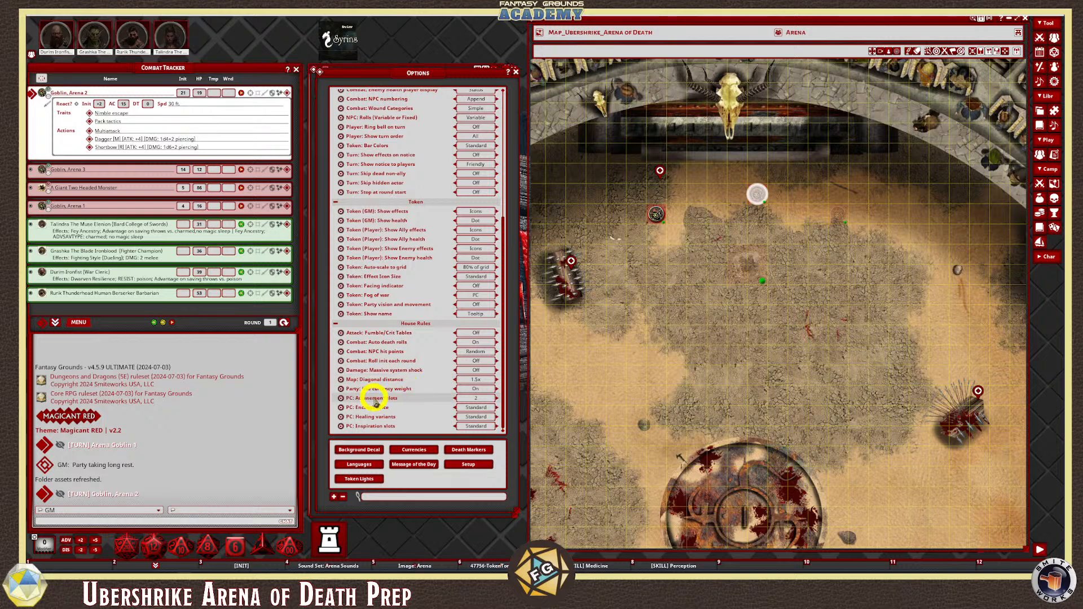
click(481, 398)
click(482, 398)
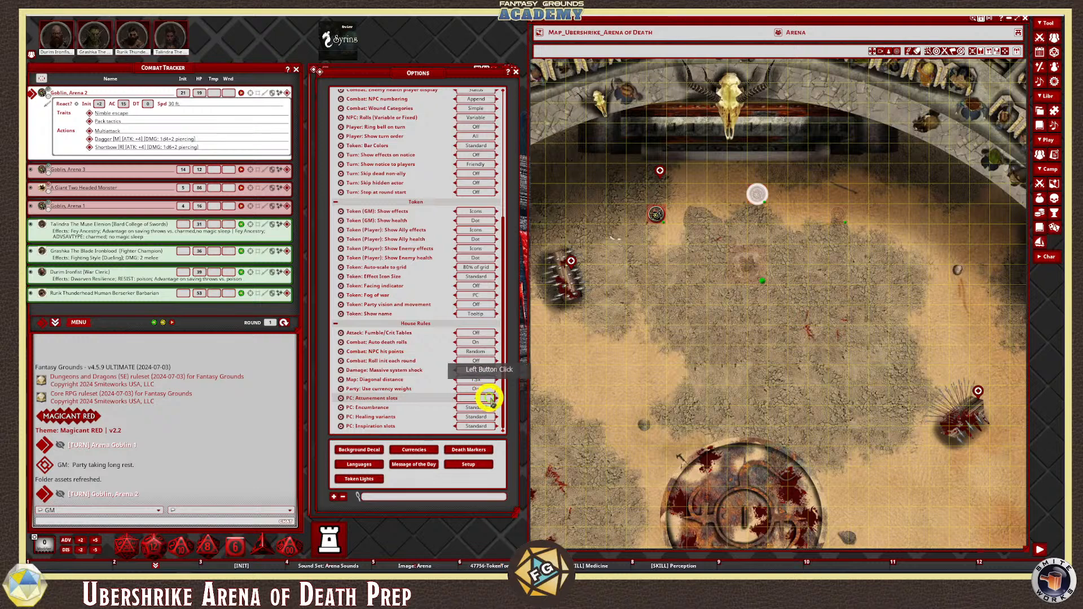
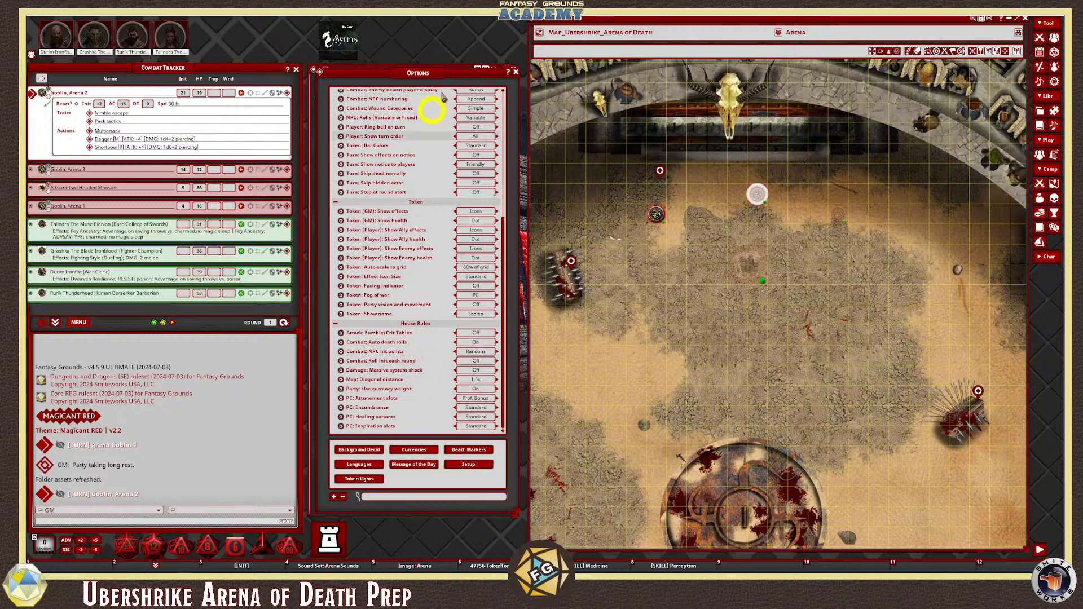
Shift the Options and arena map windows slightly, and fit the whole arena map into its window
drag(459, 72, 445, 64)
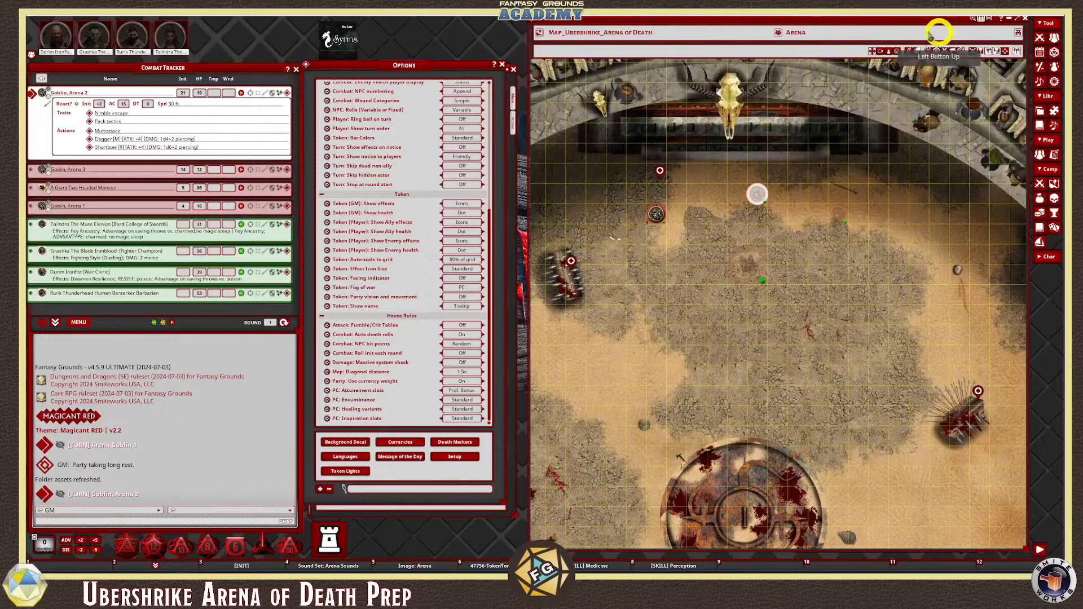
drag(986, 18, 987, 24)
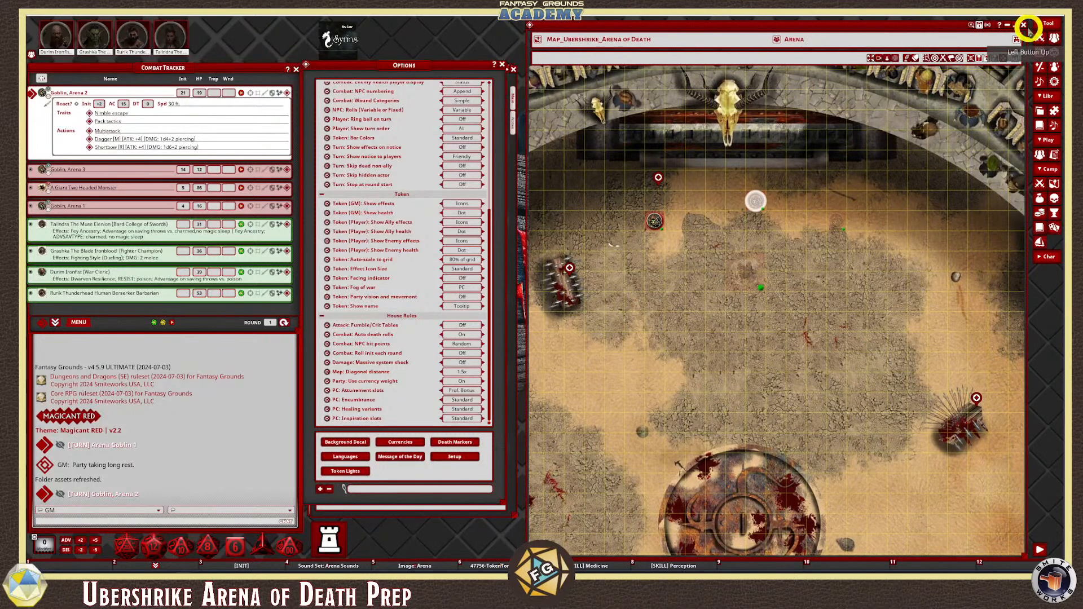
right_click(881, 175)
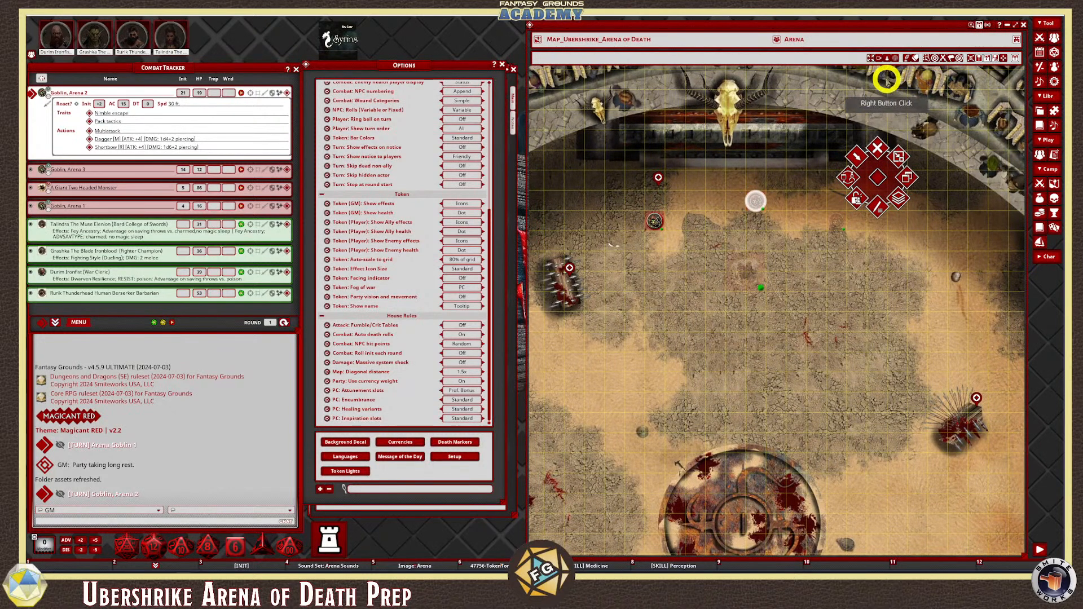
click(871, 58)
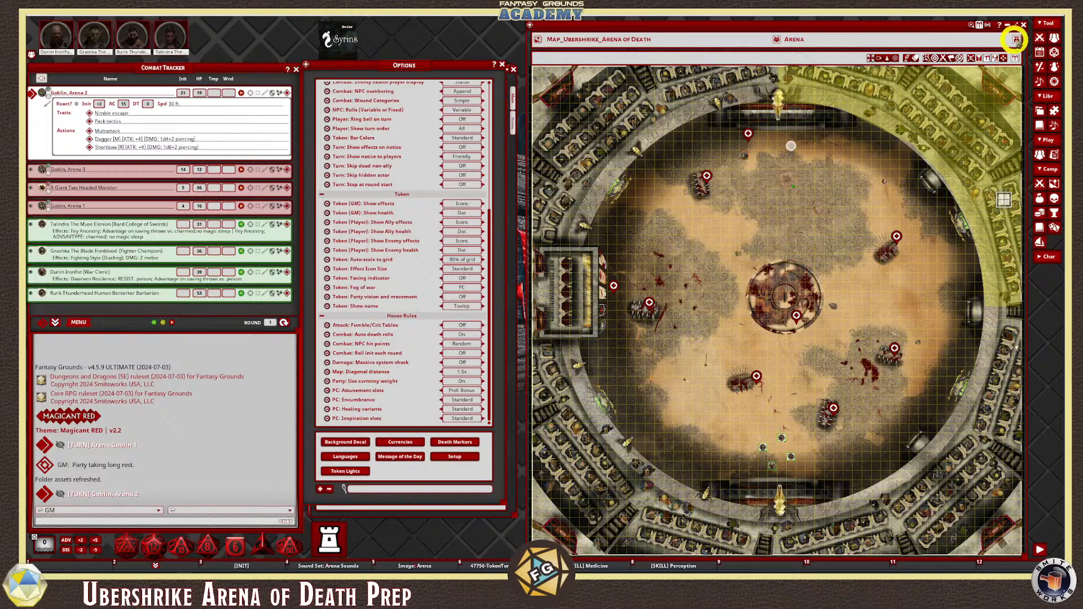
click(872, 58)
click(872, 59)
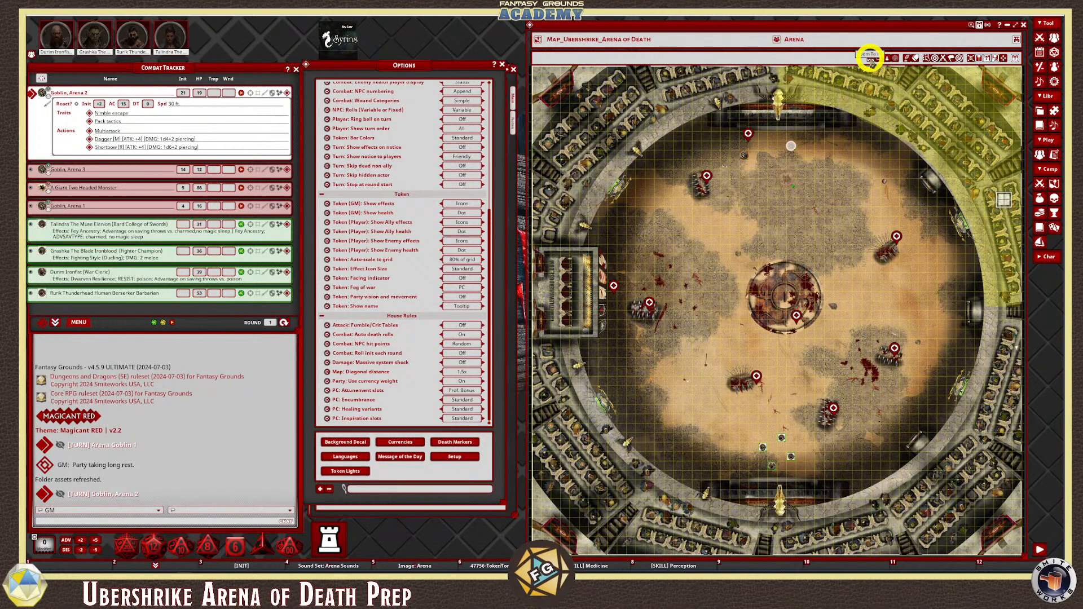
click(871, 58)
Return the options list to its beginning, and nudge the arena map so the full arena sits inside its window
scroll(411, 206, up, 5)
scroll(420, 216, up, 3)
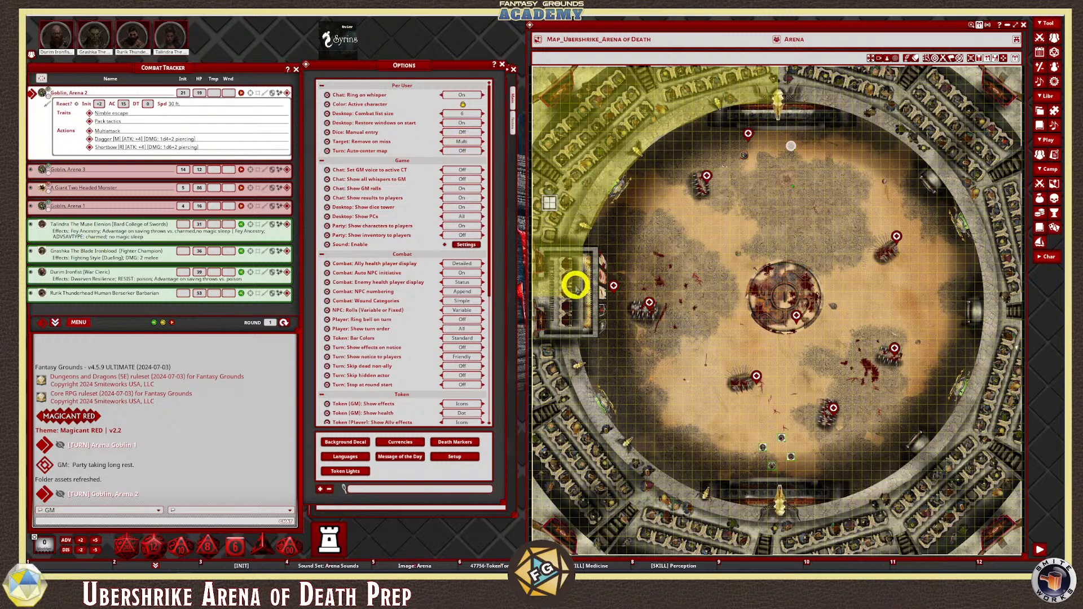
scroll(720, 346, up, 2)
scroll(772, 299, down, 2)
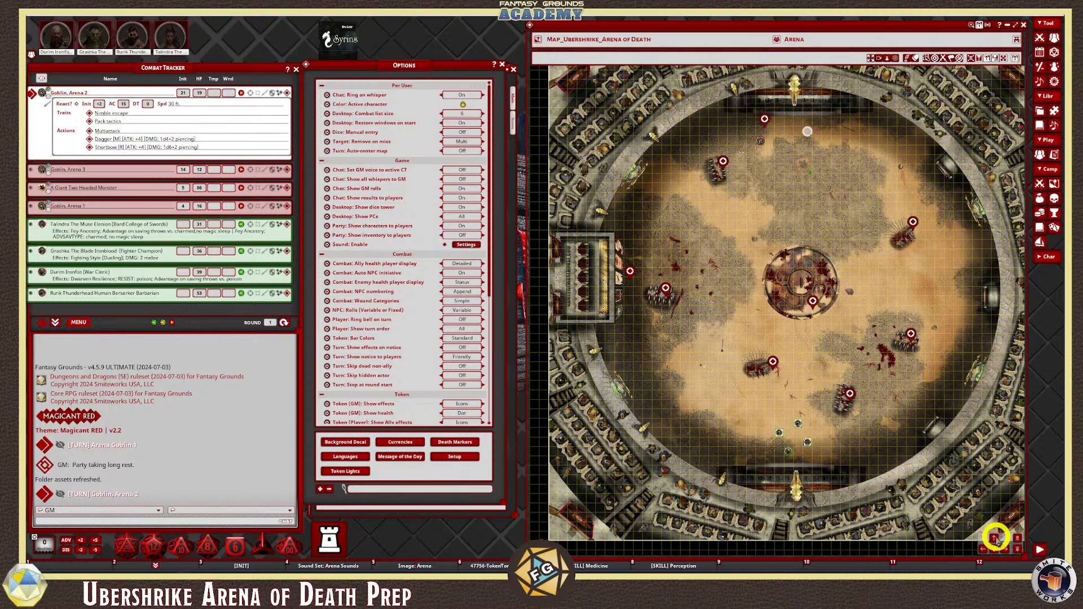
click(992, 541)
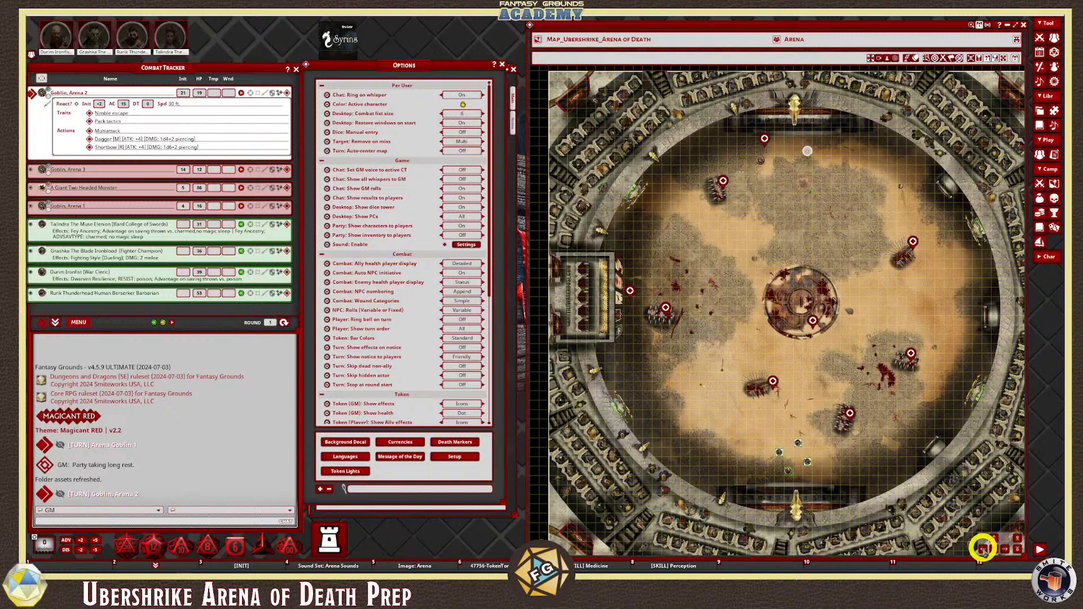
click(982, 547)
click(1004, 548)
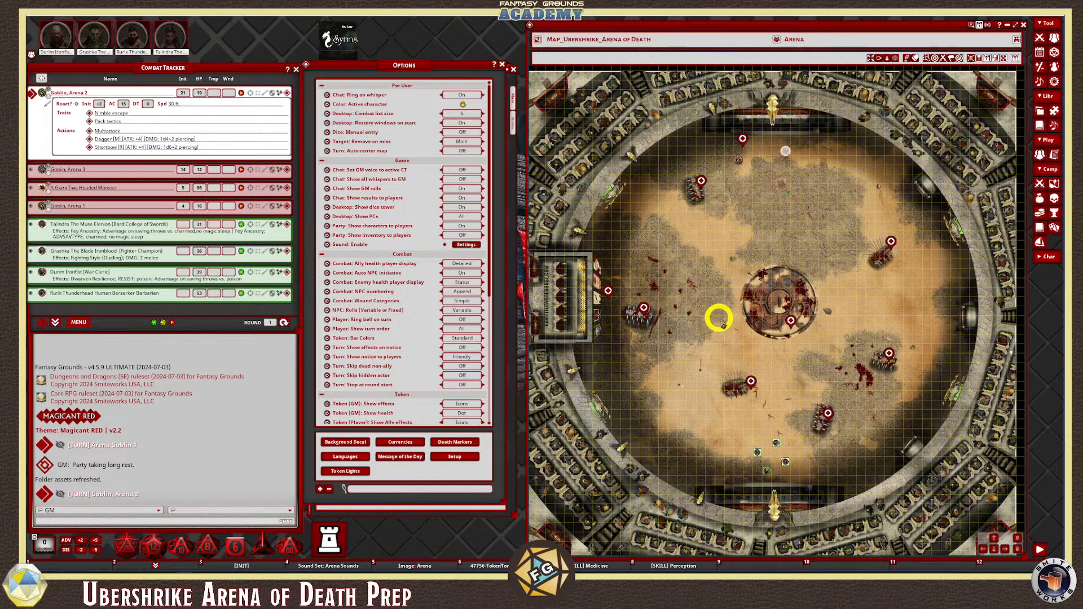
click(691, 148)
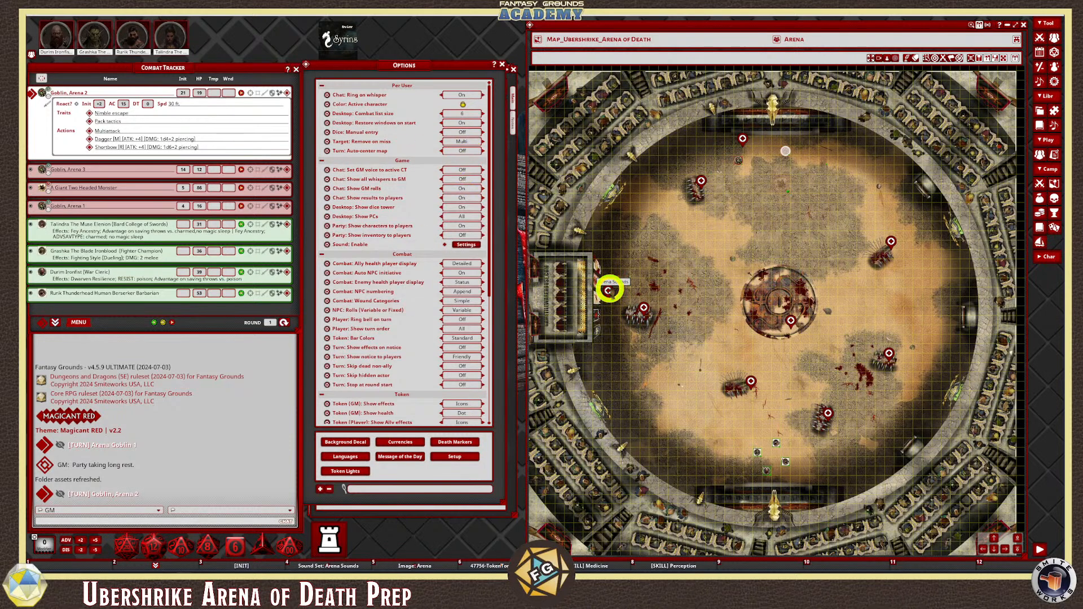
Open the Arena Sounds set from its map pin, play the Arena crowd 2 sound, and close the set
click(608, 290)
drag(856, 415, 592, 421)
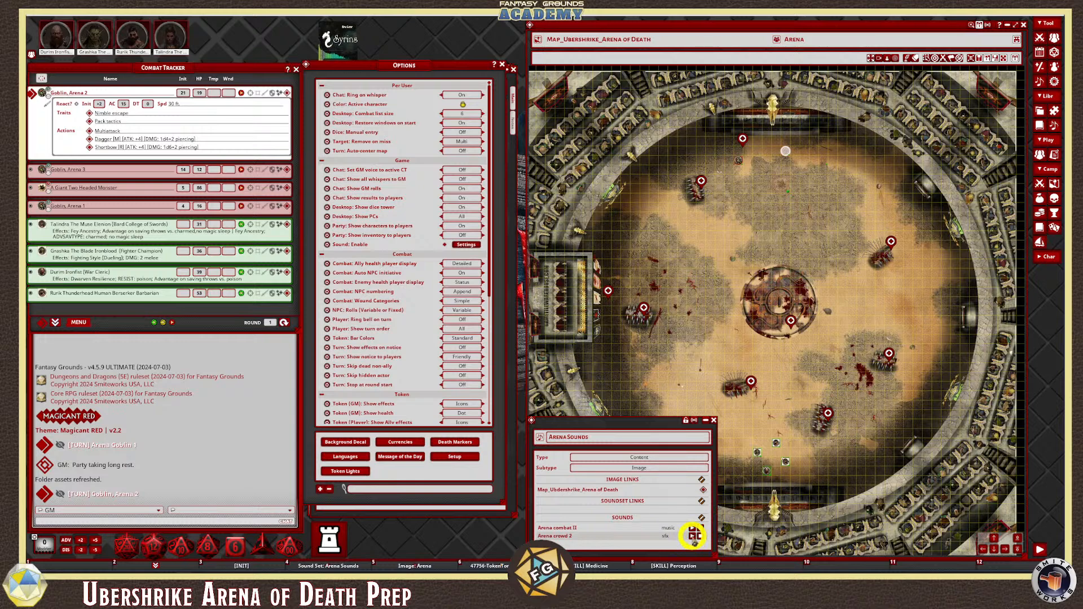
click(693, 536)
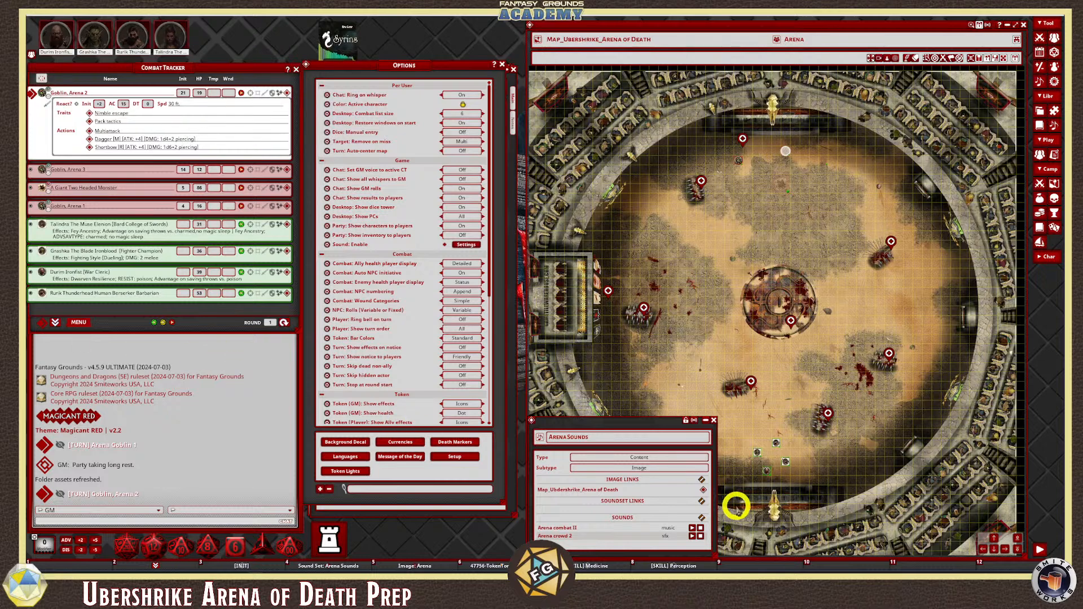
click(714, 420)
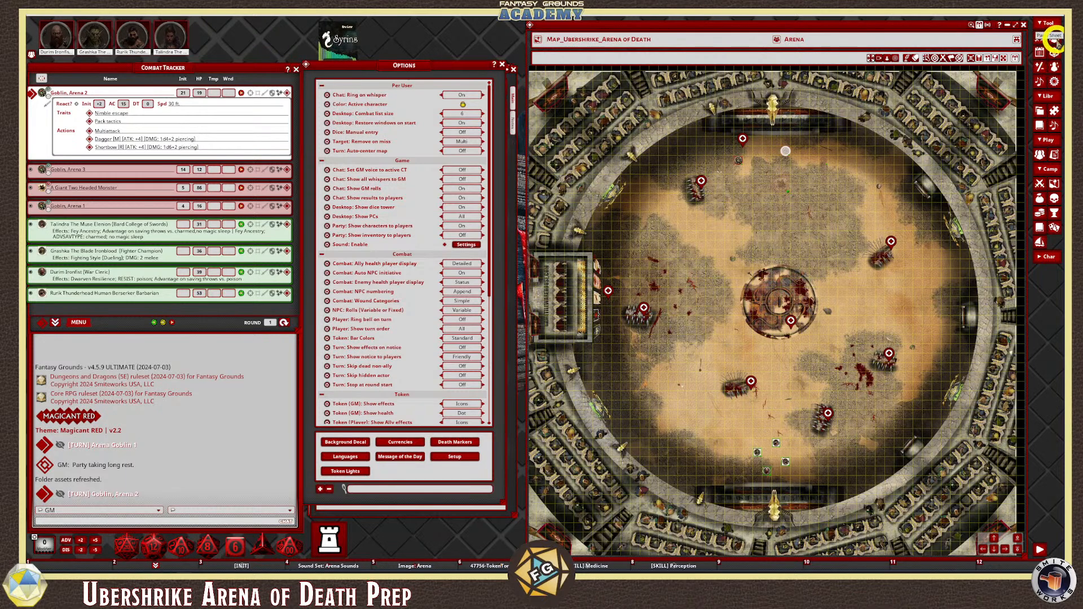
Open the party sheet over the map, examine its main, loot, formation and XP pages, and close it
click(1053, 41)
drag(684, 276, 617, 33)
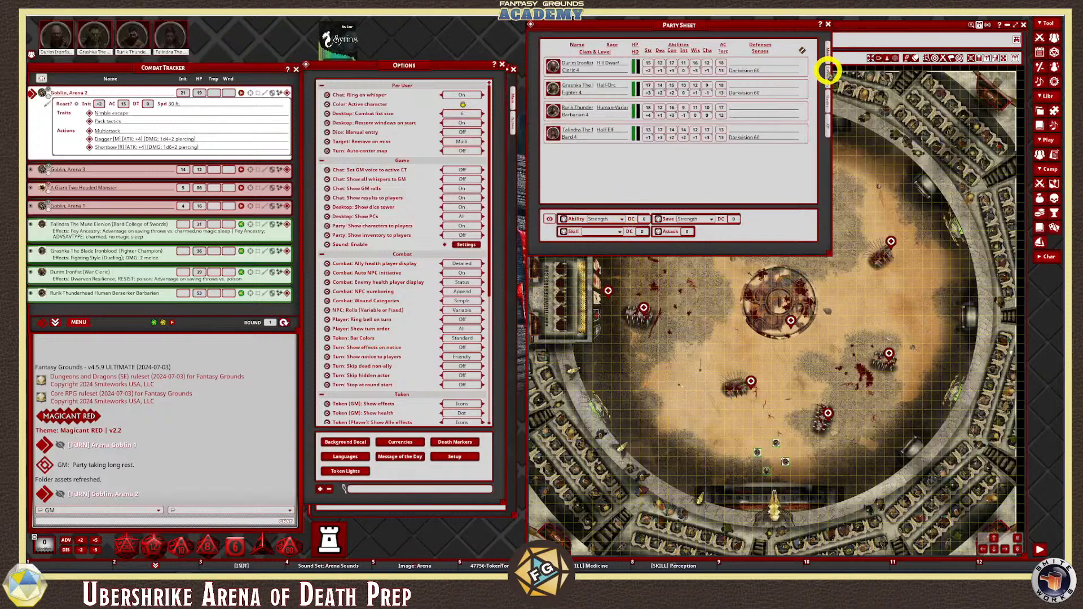
click(828, 71)
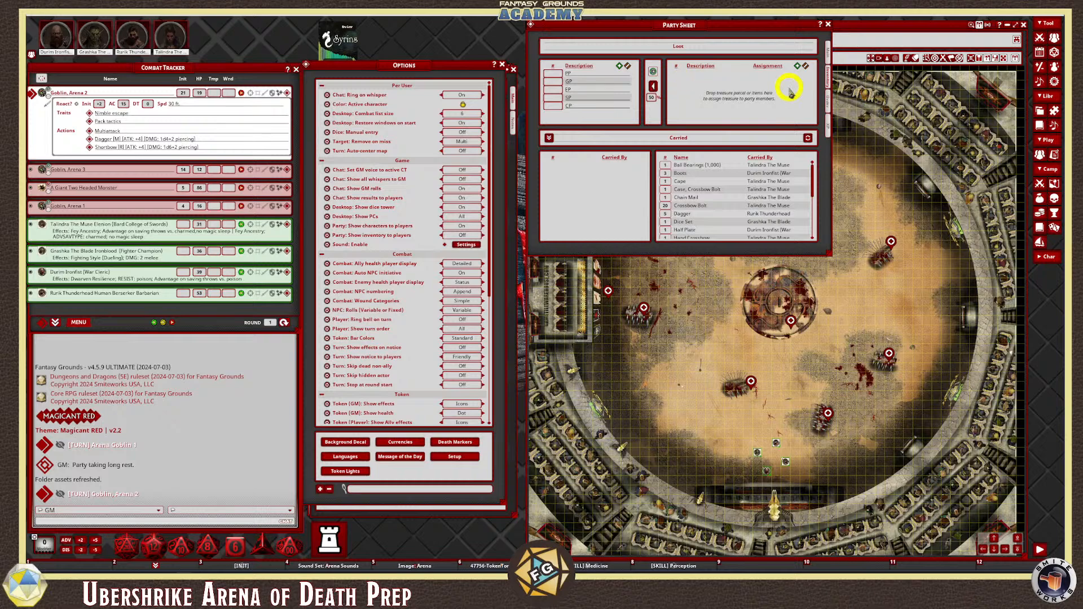
click(827, 102)
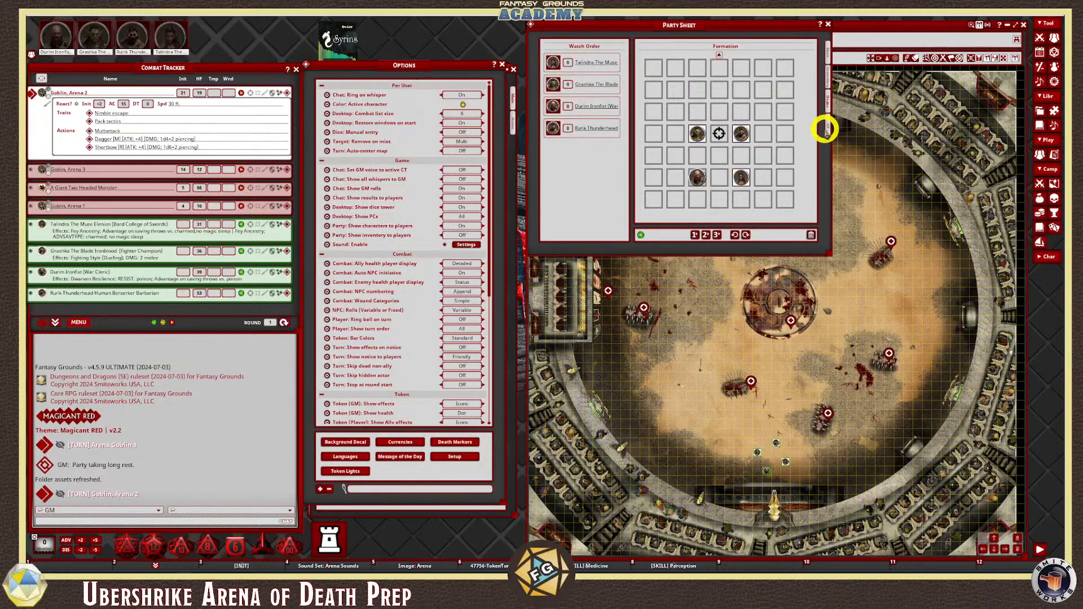
click(828, 130)
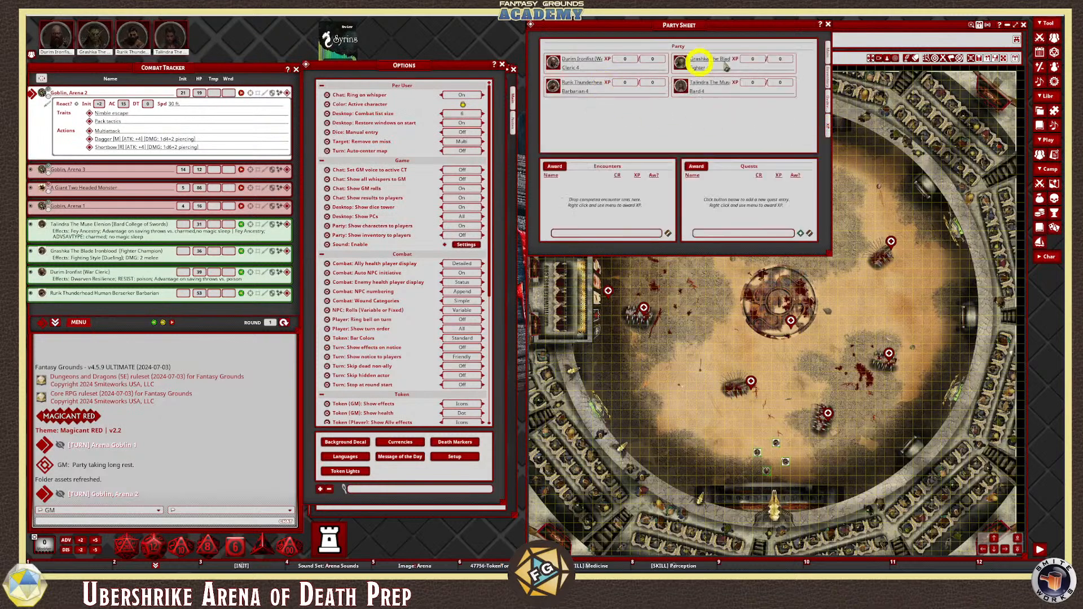
click(827, 102)
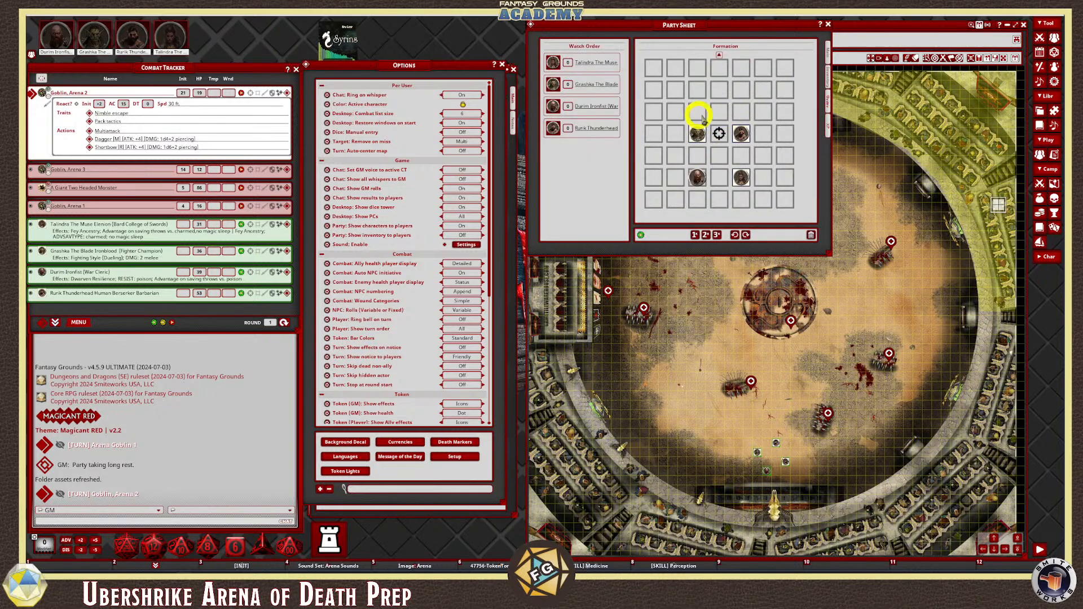
click(827, 54)
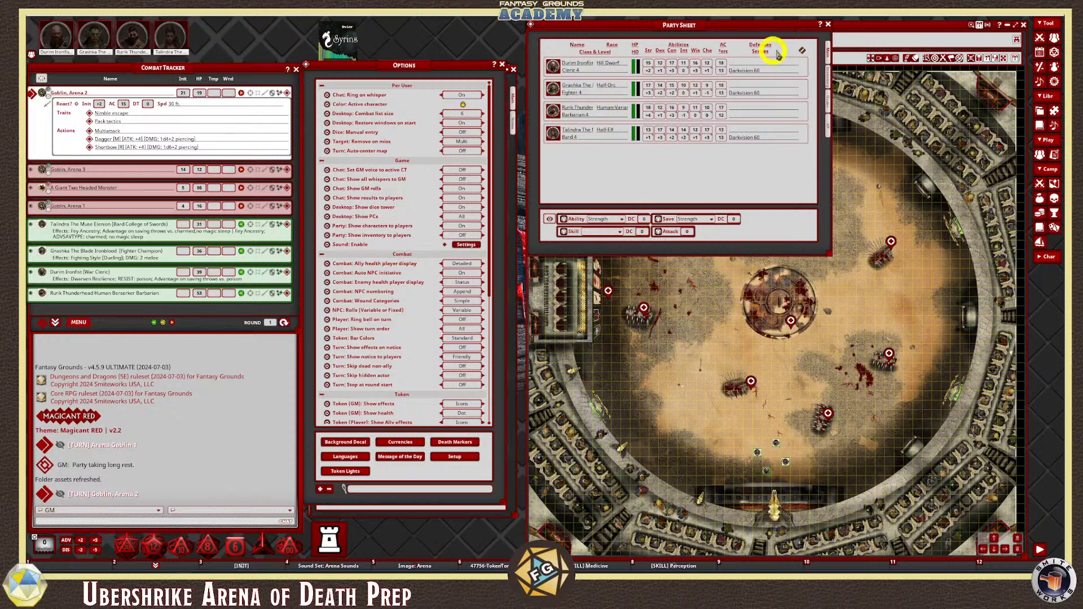
click(828, 25)
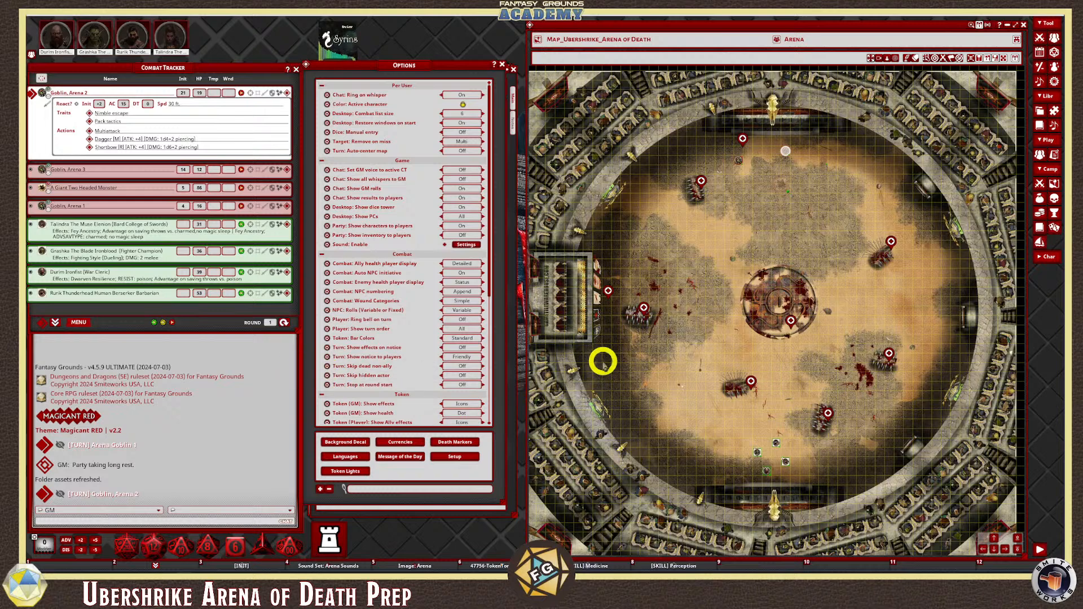
Reposition the map pins on the two spiked obstacles in the arena's southern part closer to their centres
click(743, 382)
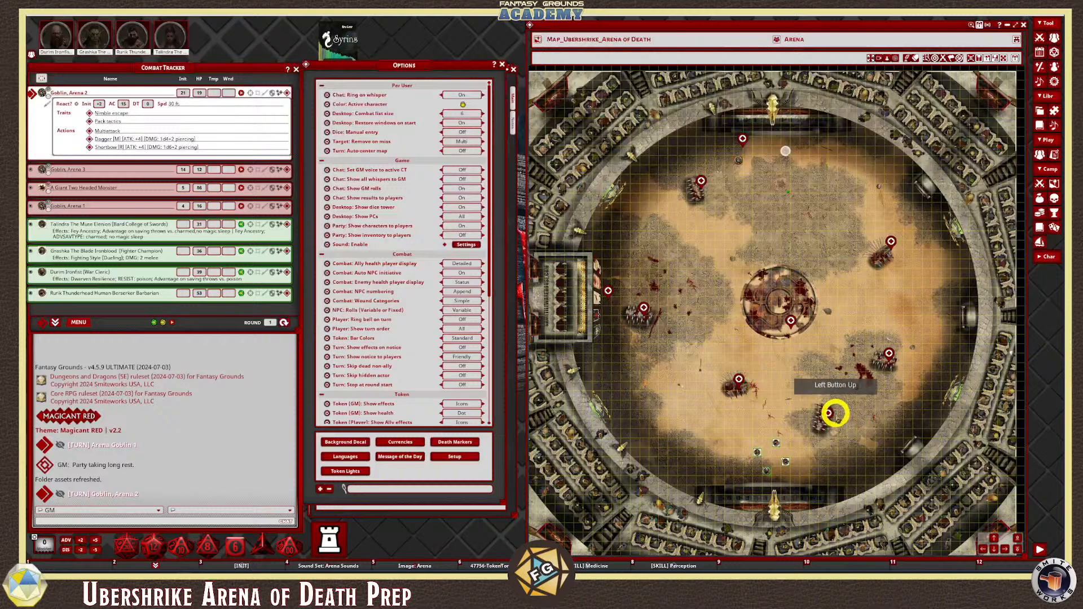
drag(824, 415, 890, 357)
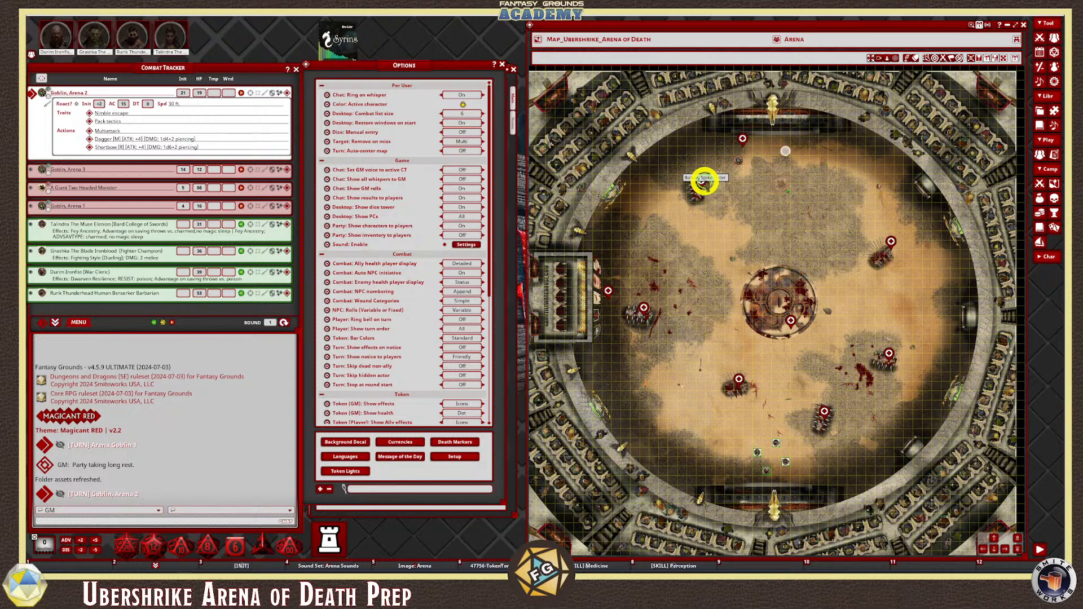
Open the Rolling Spike Roller record from the pin in the arena's northwestern part, and place and widen its window beside the combat tracker
double_click(703, 182)
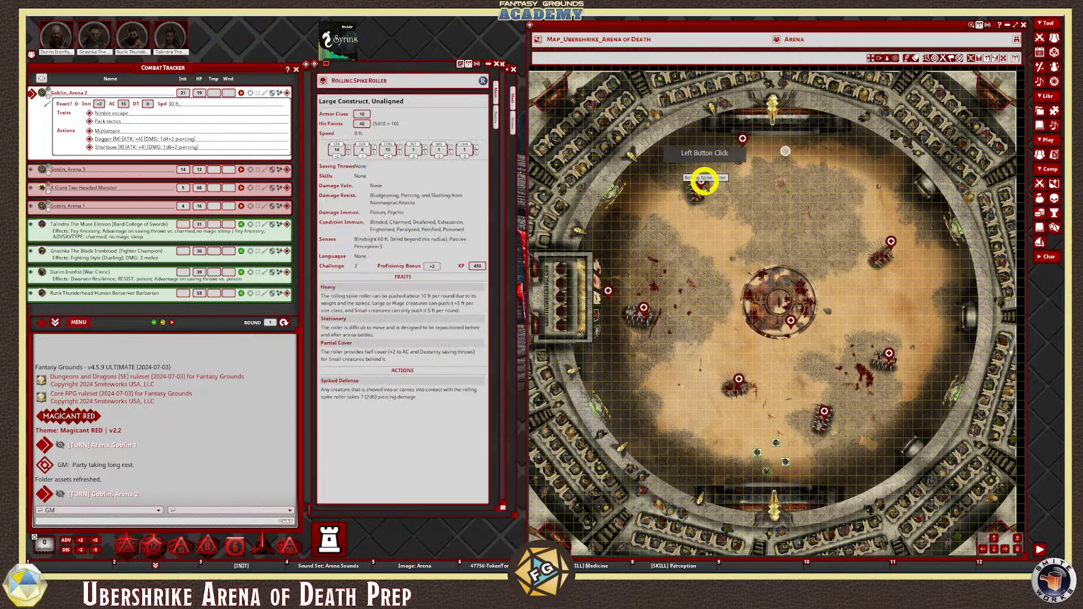
click(506, 128)
click(503, 63)
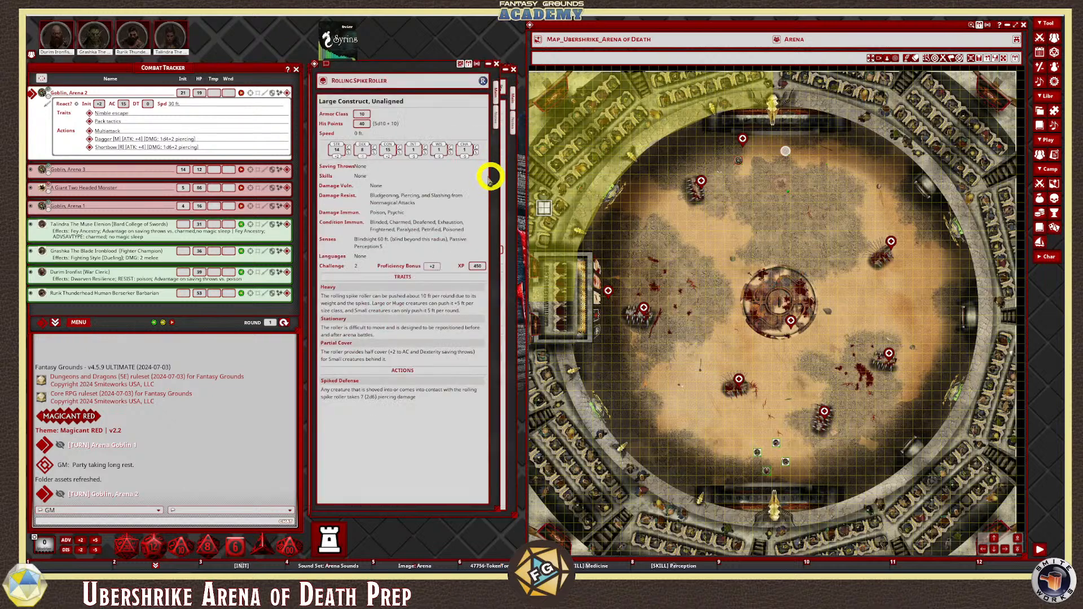
mouse_move(425, 70)
mouse_down()
mouse_move(437, 96)
mouse_move(424, 76)
mouse_up()
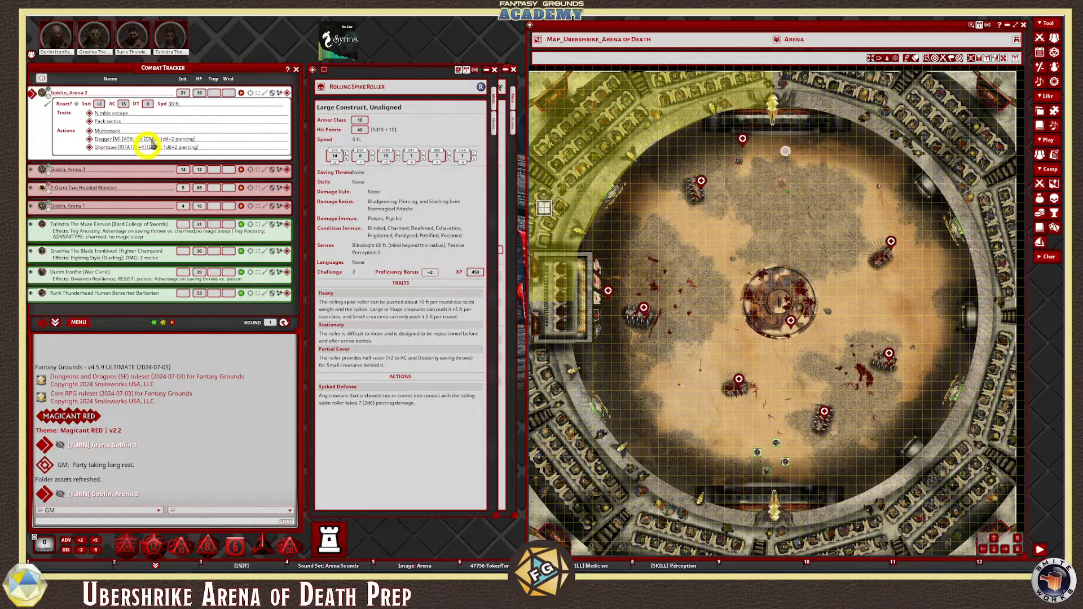
click(495, 177)
drag(498, 178, 515, 181)
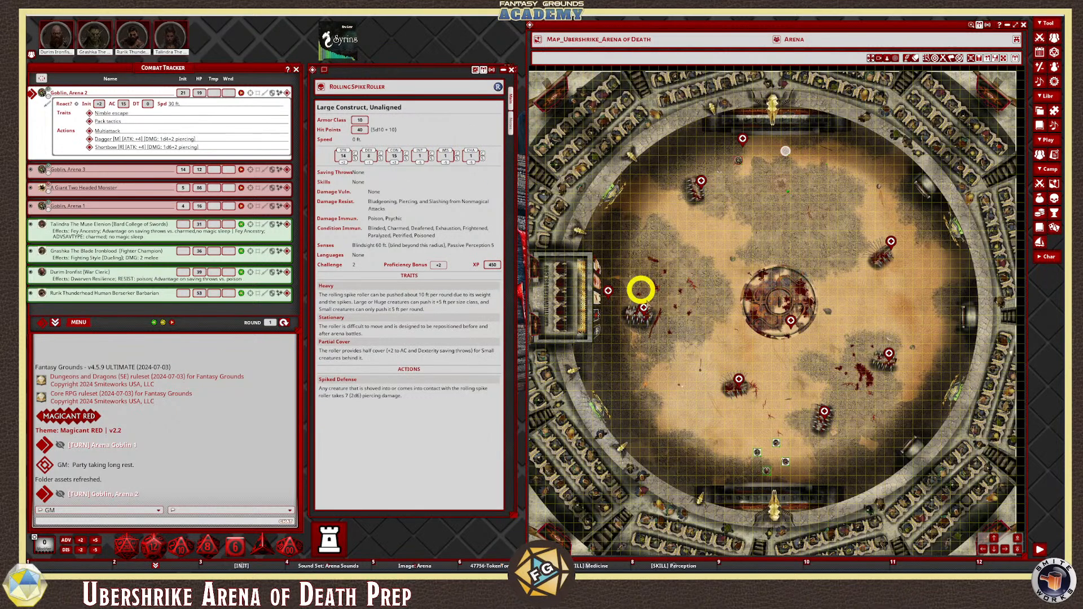
Open the Spiked Wall record from the pin on the arena's southwestern obstacle, widen its window, and review its Cover and Spiked Defense entries
click(643, 309)
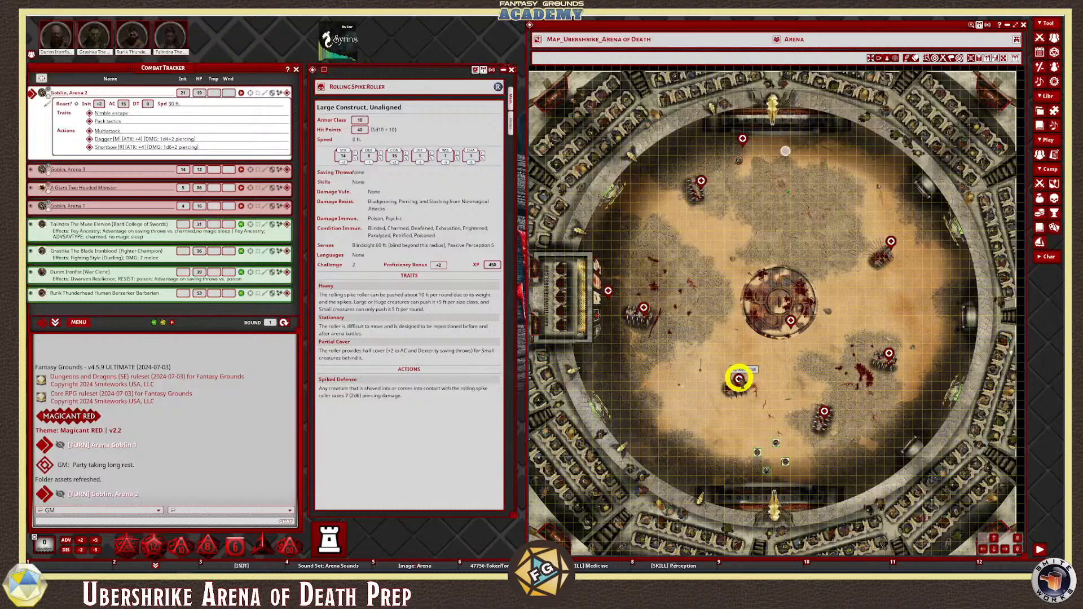
double_click(738, 378)
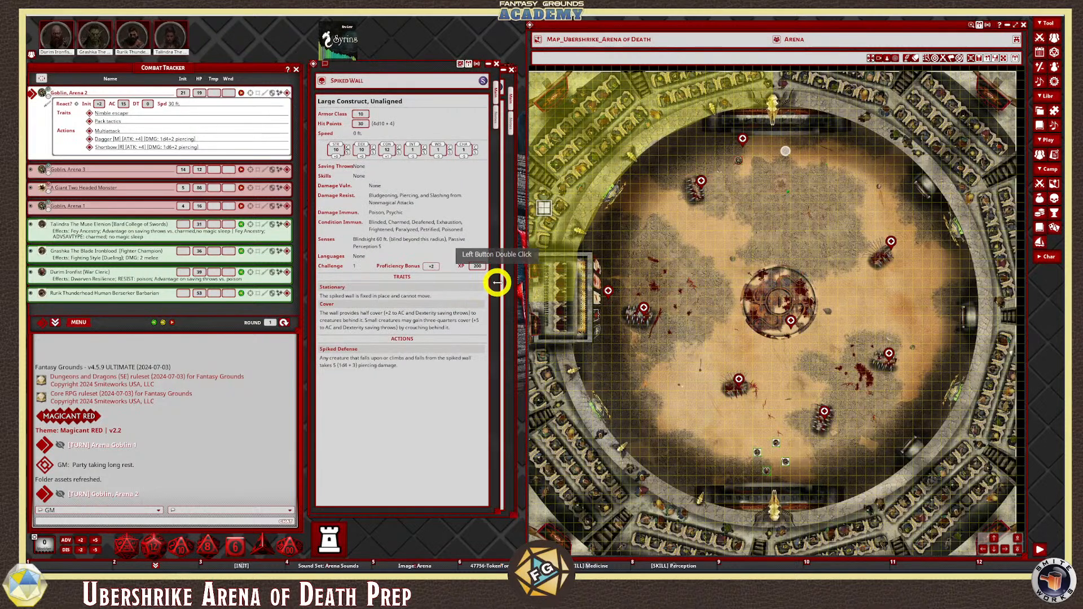
drag(498, 283, 519, 282)
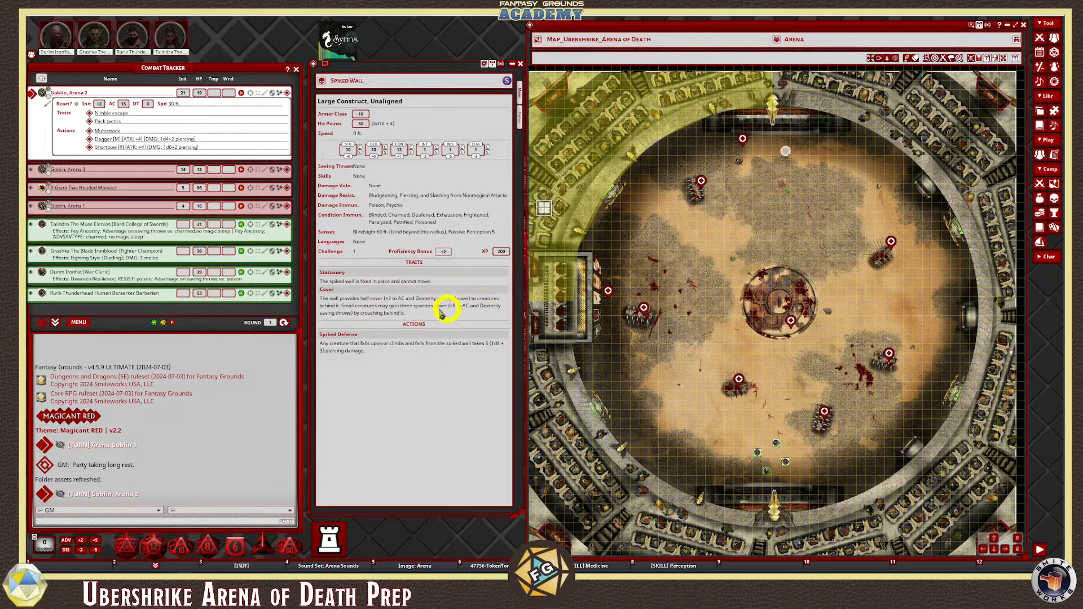
click(350, 307)
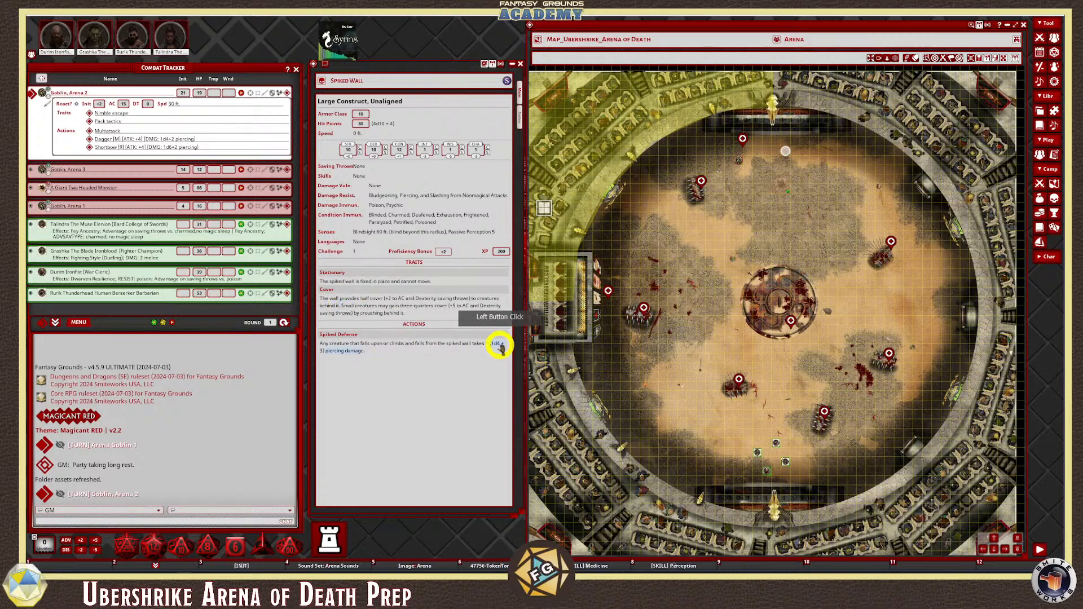
click(359, 301)
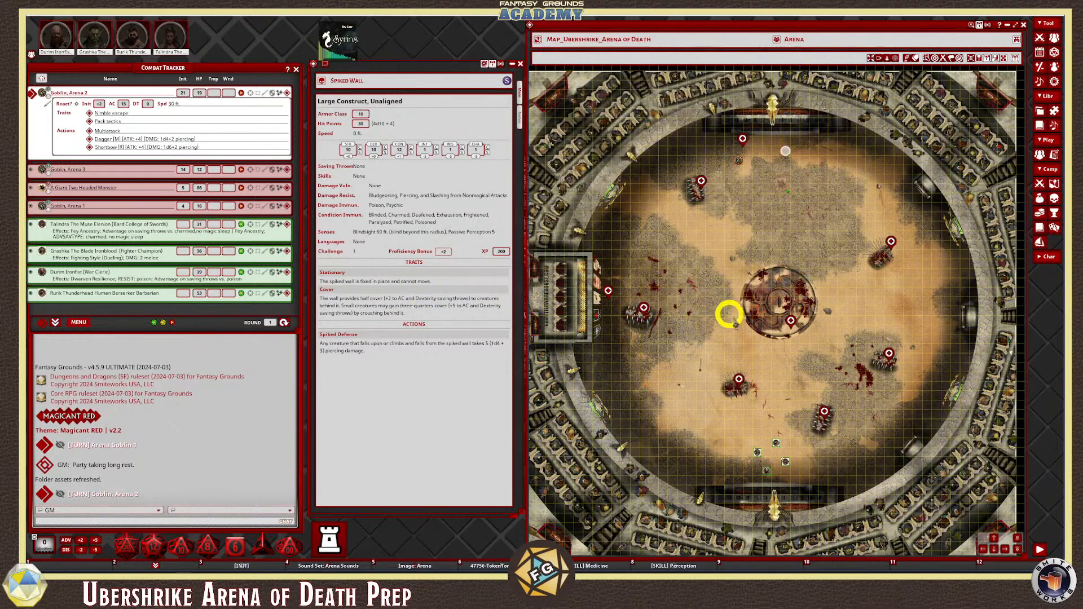
Open the Rotating Blade Trap record from the arena's central pin, enlarge its window to full height, and nudge the map window slightly upward
click(789, 317)
mouse_move(366, 68)
mouse_down()
mouse_move(373, 73)
mouse_move(366, 67)
mouse_up()
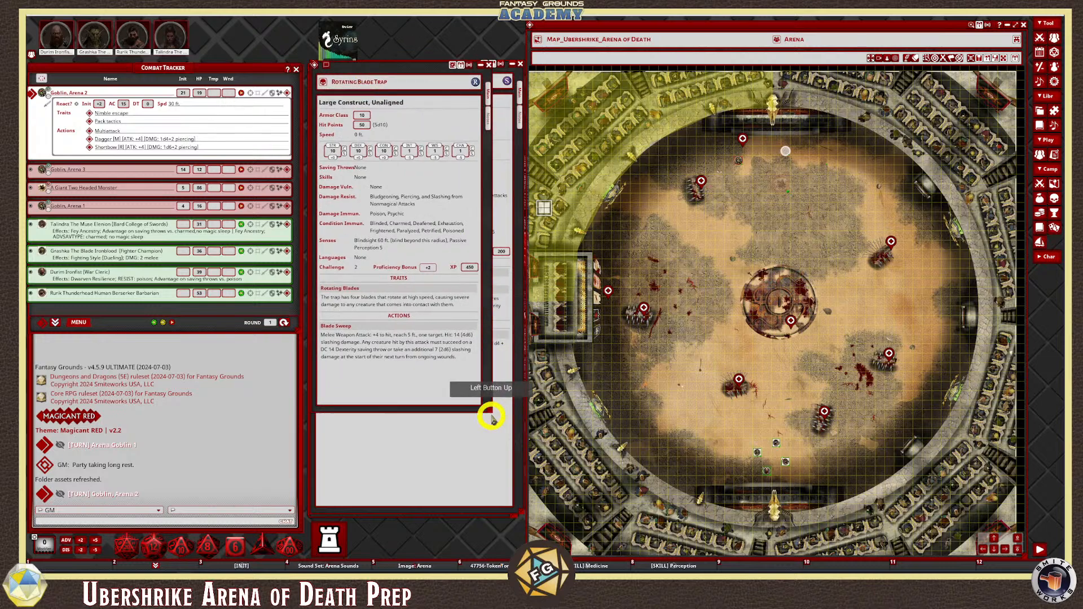
drag(490, 405, 523, 514)
drag(628, 26, 630, 19)
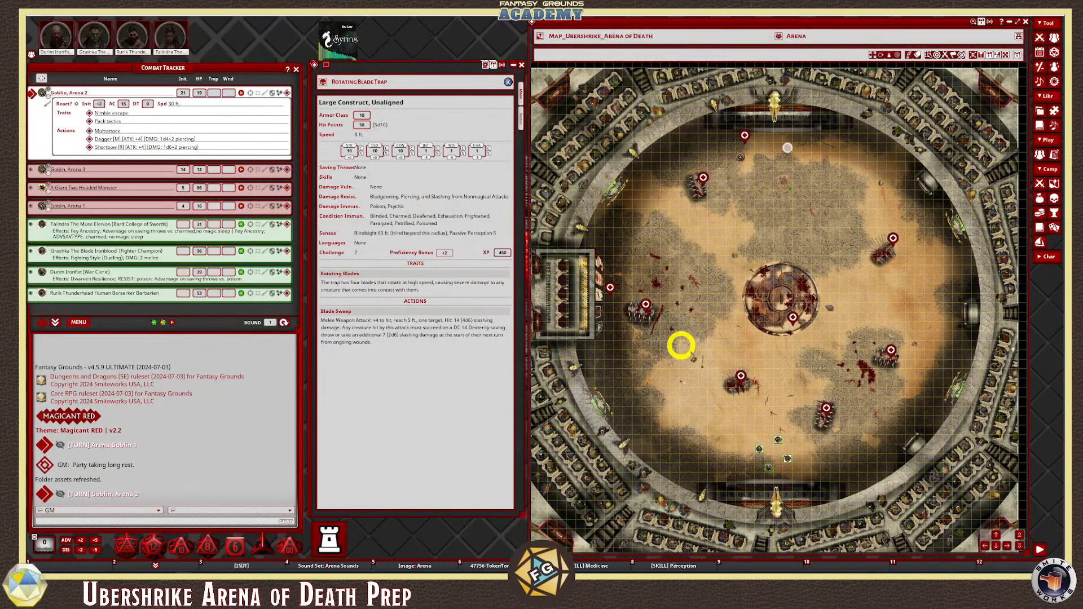
Check the records linked to the pins on the obstacles in the arena's southeastern, eastern and northeastern parts
click(826, 409)
click(890, 348)
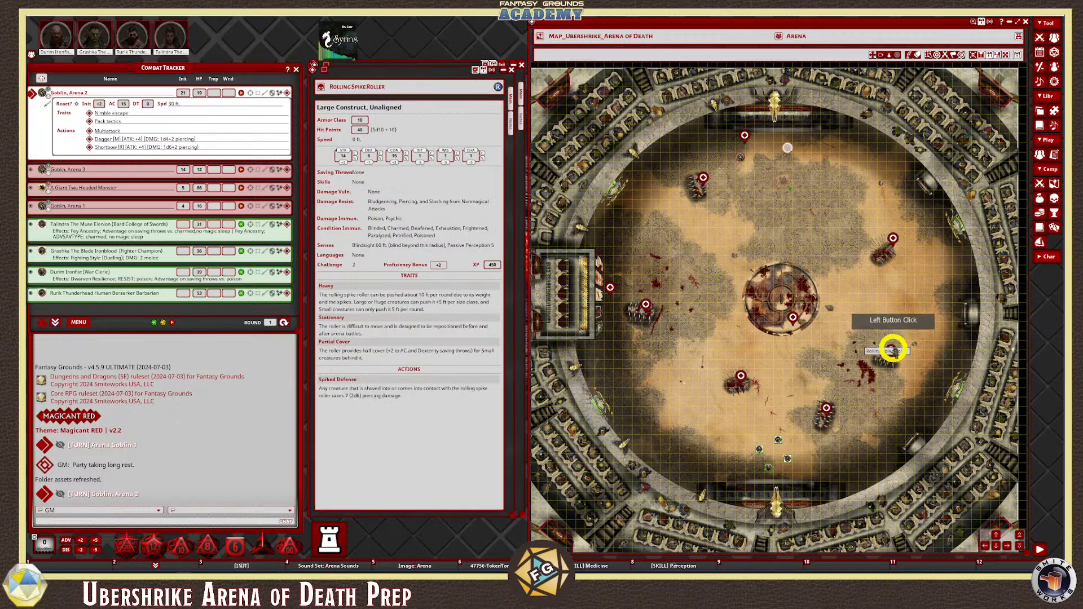
click(891, 347)
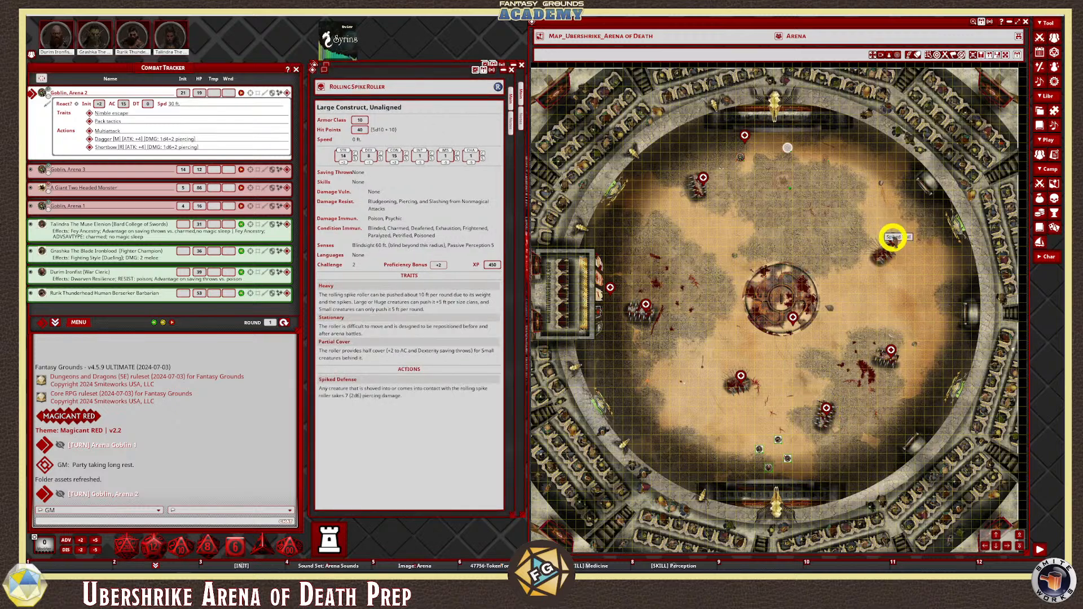
click(892, 240)
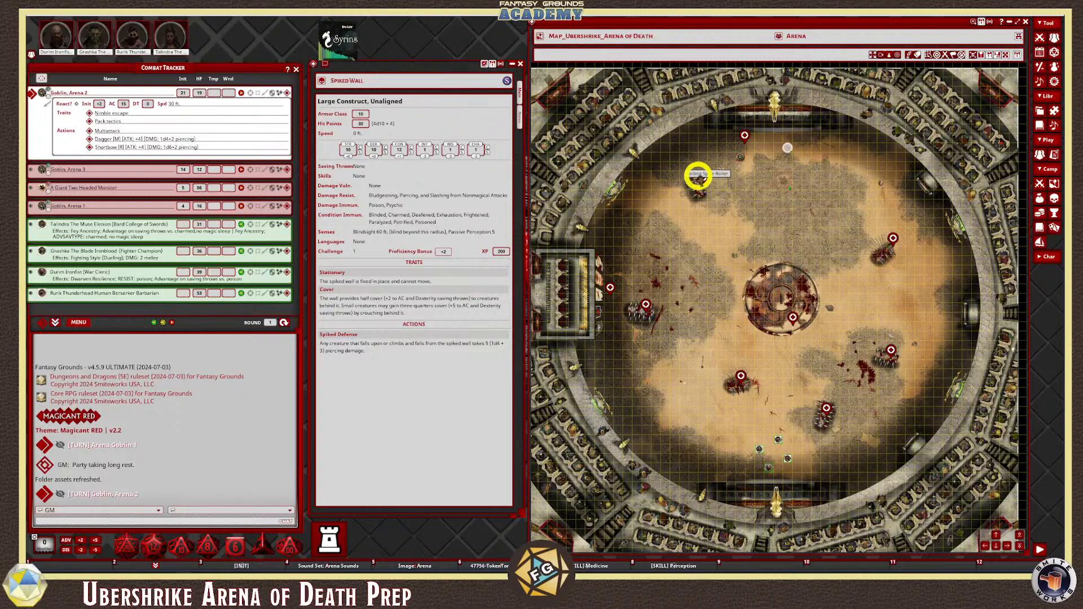
Reopen the Rolling Spike Roller record from the northwestern pin, align its window with the other records, and enlarge it slightly
click(702, 178)
click(407, 172)
drag(428, 68, 430, 63)
drag(513, 511, 524, 517)
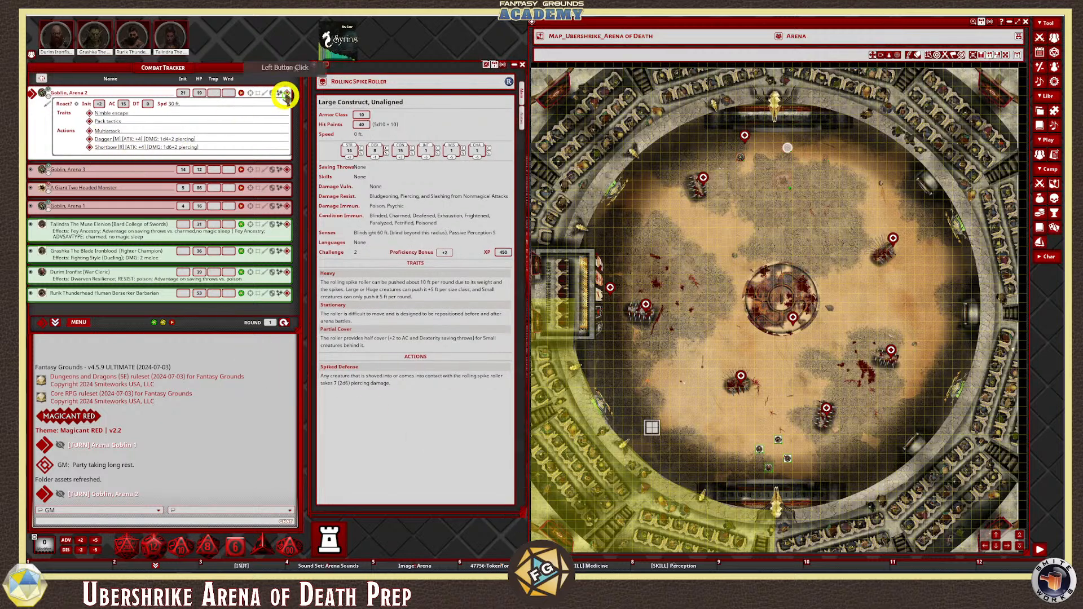
Open the Goblin, Arena 2 record from the combat tracker, place it over the other records, and enlarge it to show all traits and actions
click(285, 93)
drag(541, 208, 387, 63)
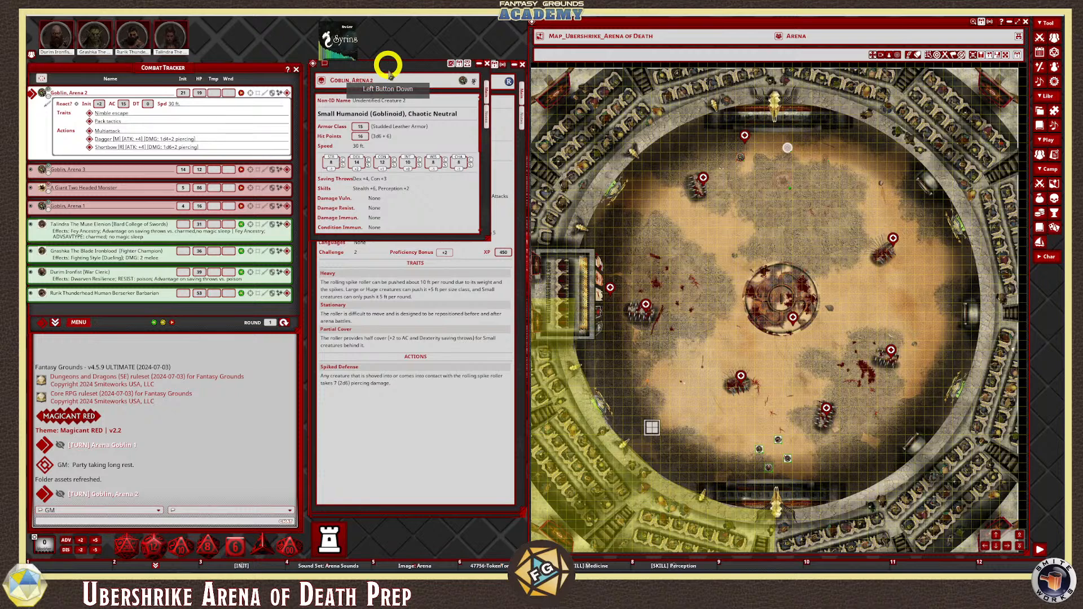
drag(480, 233, 520, 512)
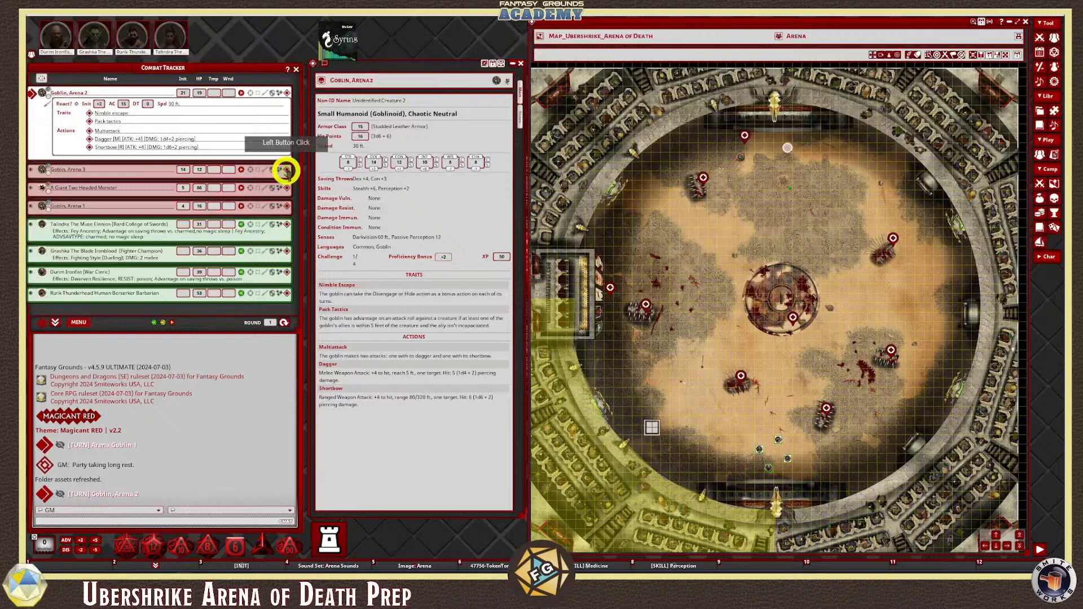
Open the Goblin Arena 3 record from the combat tracker and fit it into the space between the tracker and the map
click(286, 171)
drag(515, 204, 368, 70)
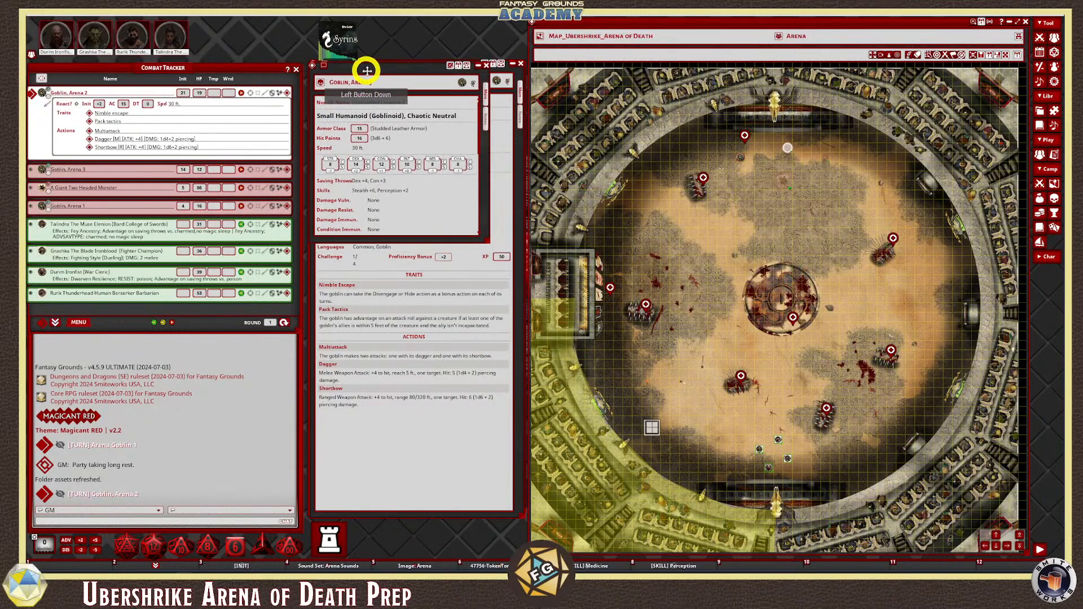
drag(487, 241, 524, 516)
Open the Goblin Arena 1 record and move and resize it to cover the same space as the Goblin Arena 3 record
click(287, 205)
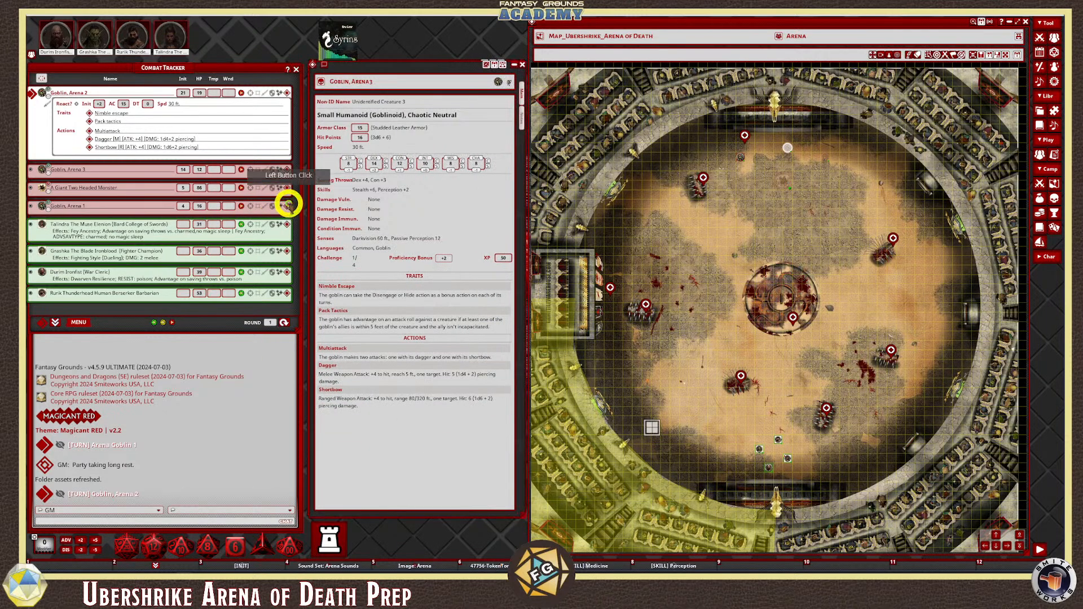
drag(529, 212, 373, 70)
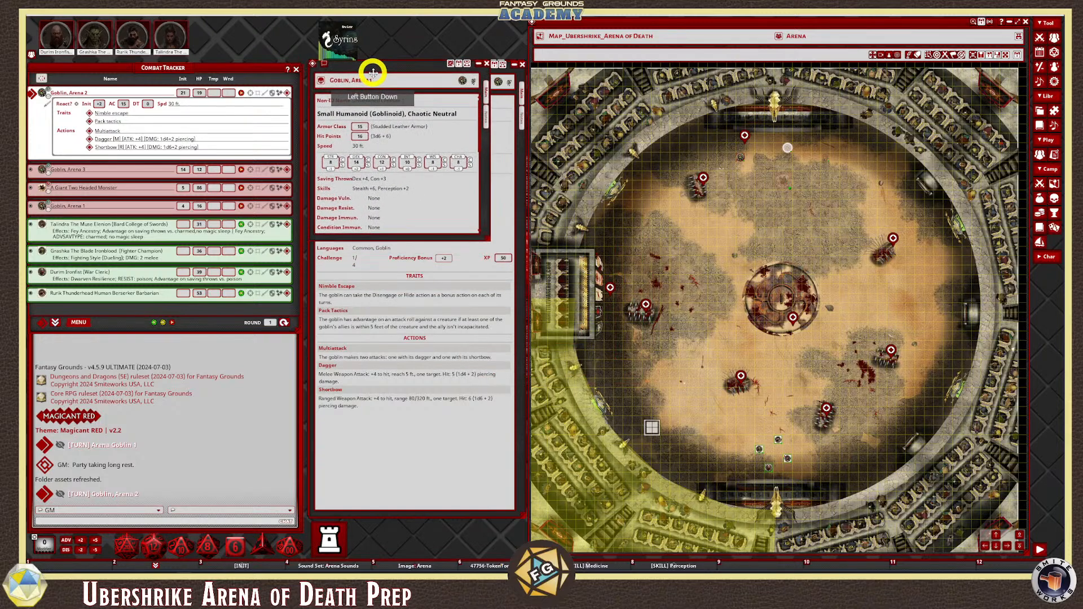
drag(490, 265, 527, 511)
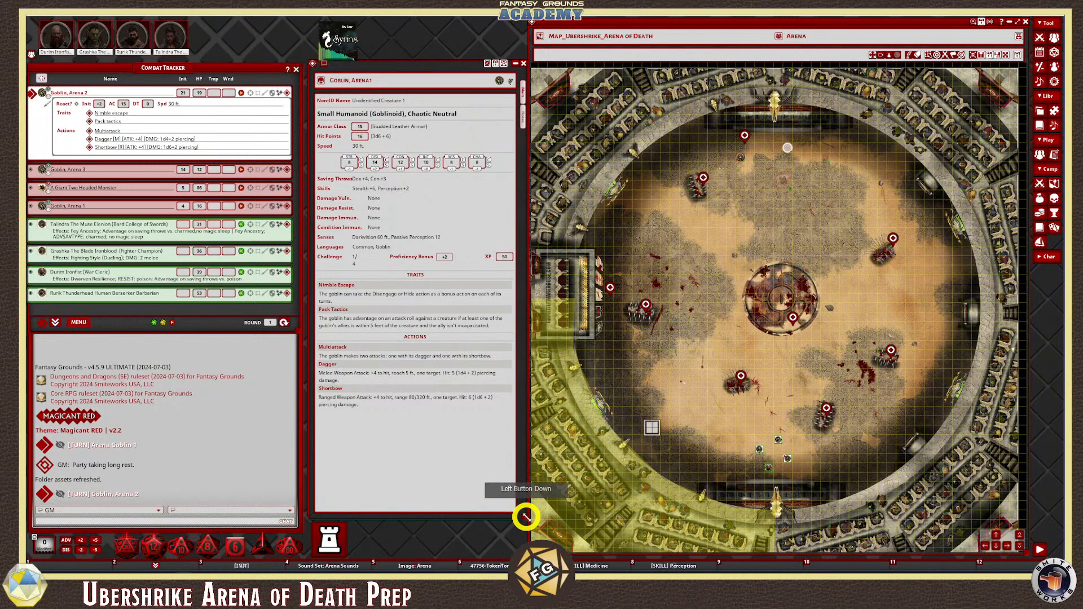
Open the giant two-headed monster's record and stack it at matching size over the goblin records
click(287, 186)
drag(512, 215, 366, 67)
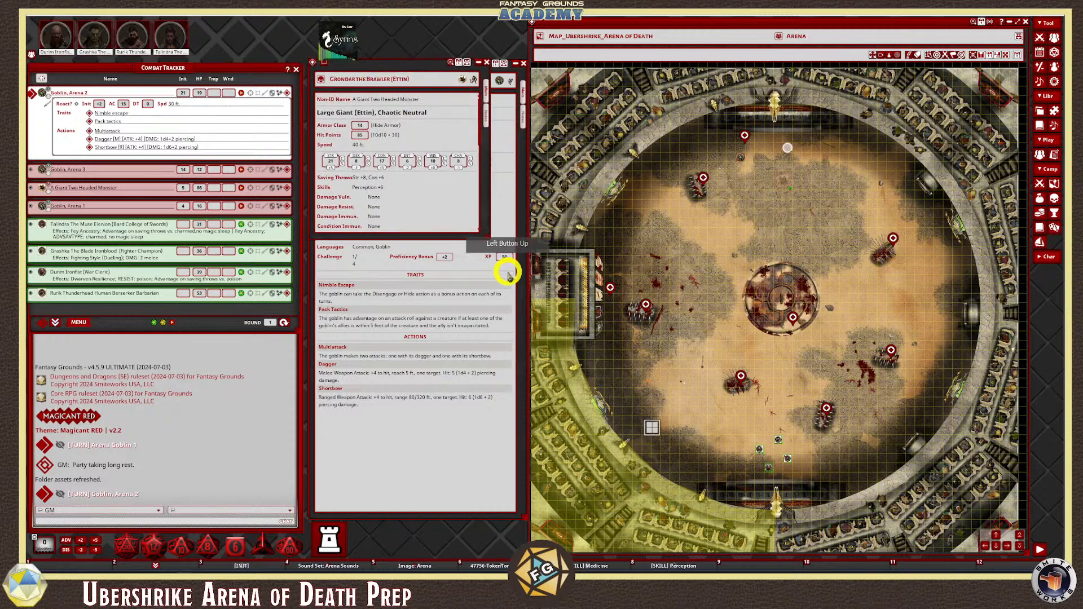
drag(486, 237, 516, 512)
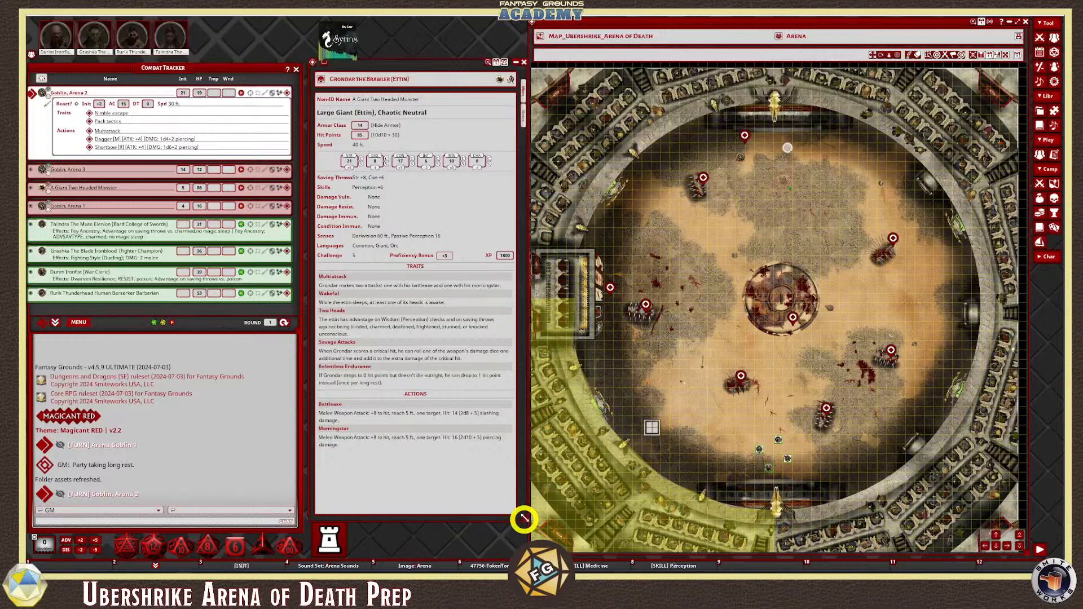
Close the stacked records of Goblin Arena 1, the ettin and Goblin Arena 3 from the combat tracker
click(286, 206)
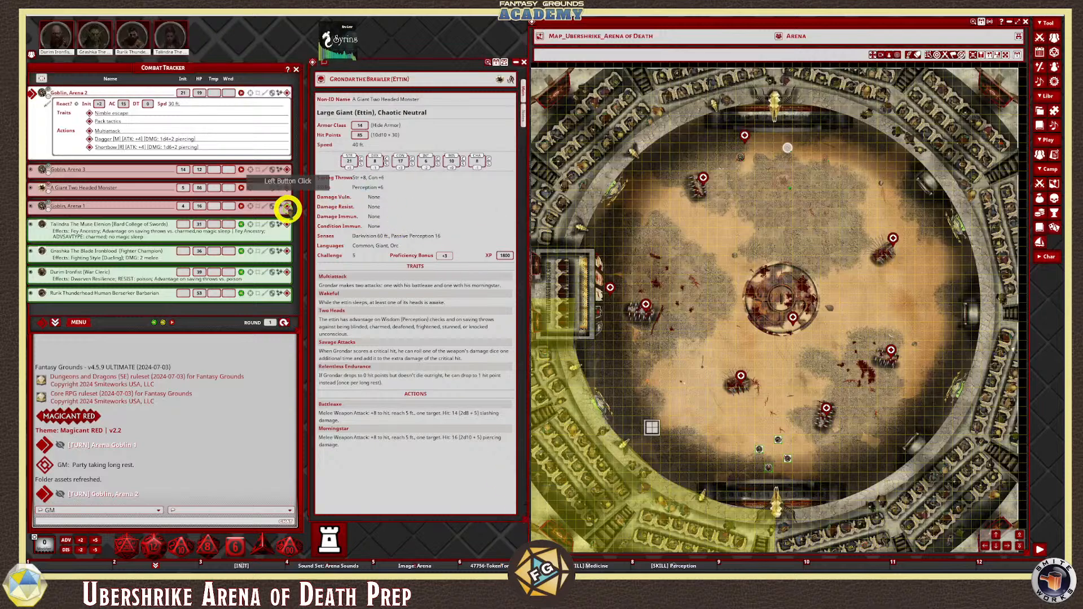
click(287, 188)
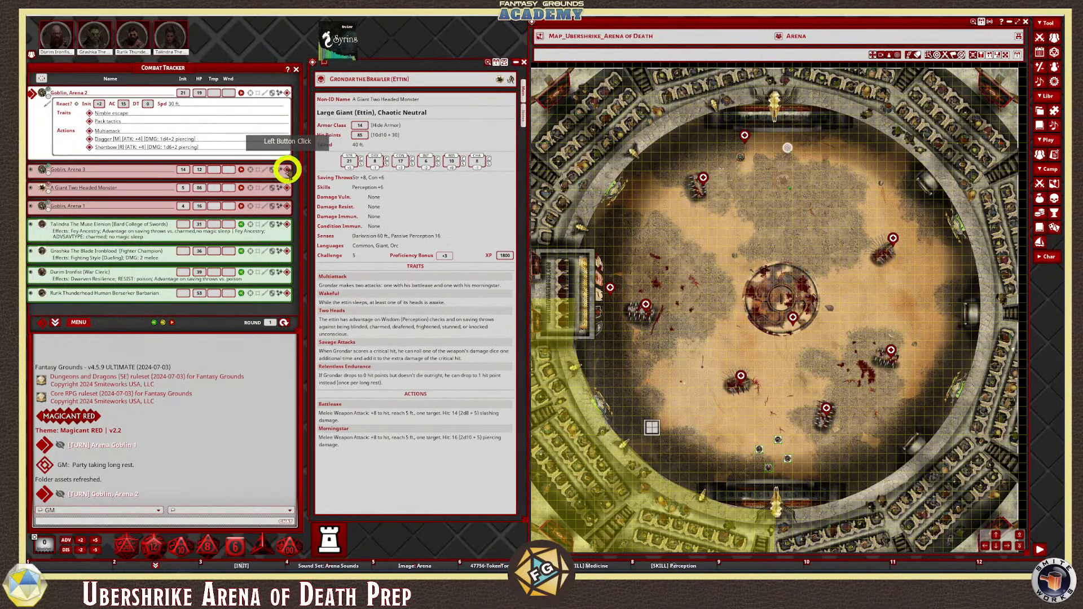
click(286, 169)
click(287, 93)
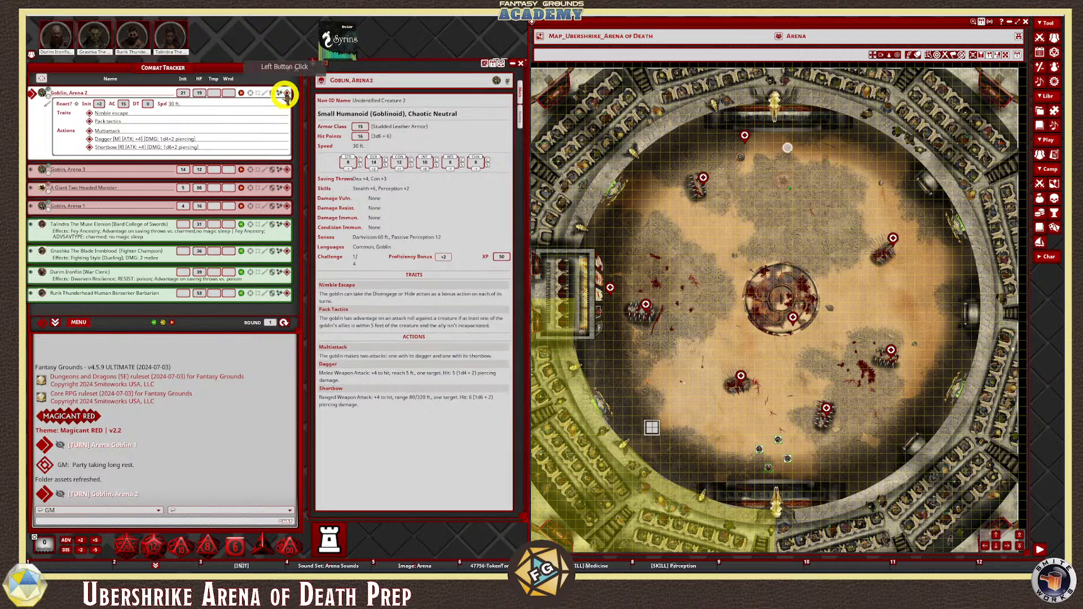
Open the bard's character sheet from the combat tracker and review the weapons, spells and standard actions
click(287, 224)
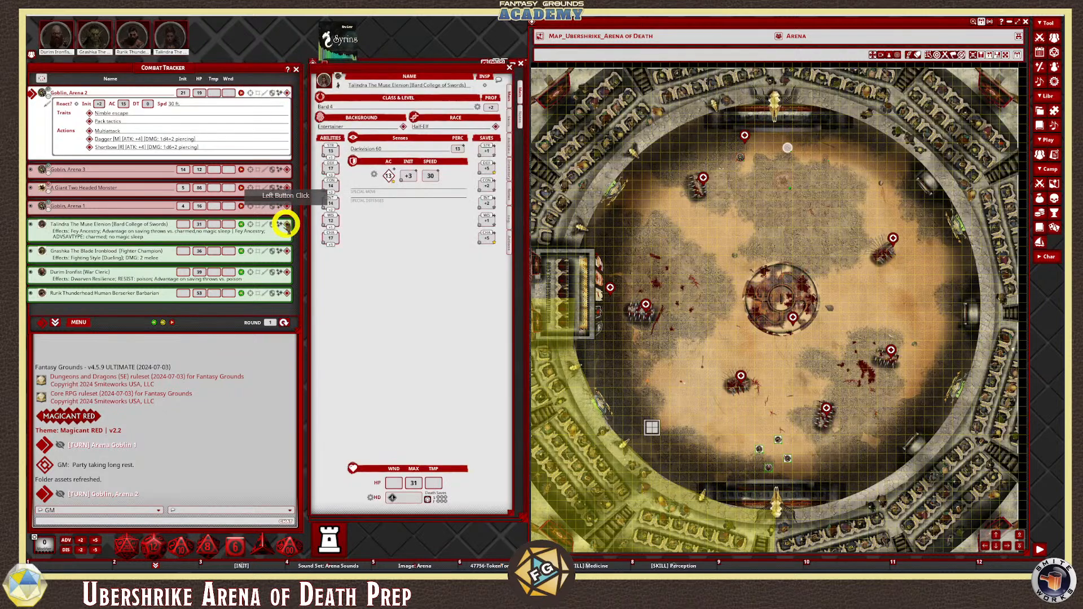
click(508, 240)
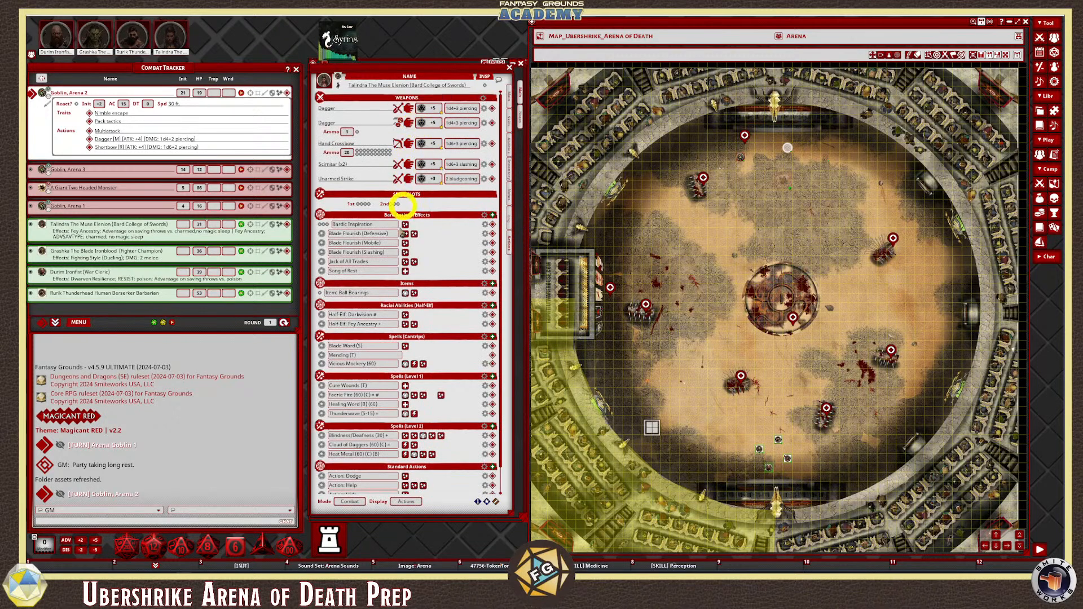
scroll(423, 375, down, 1)
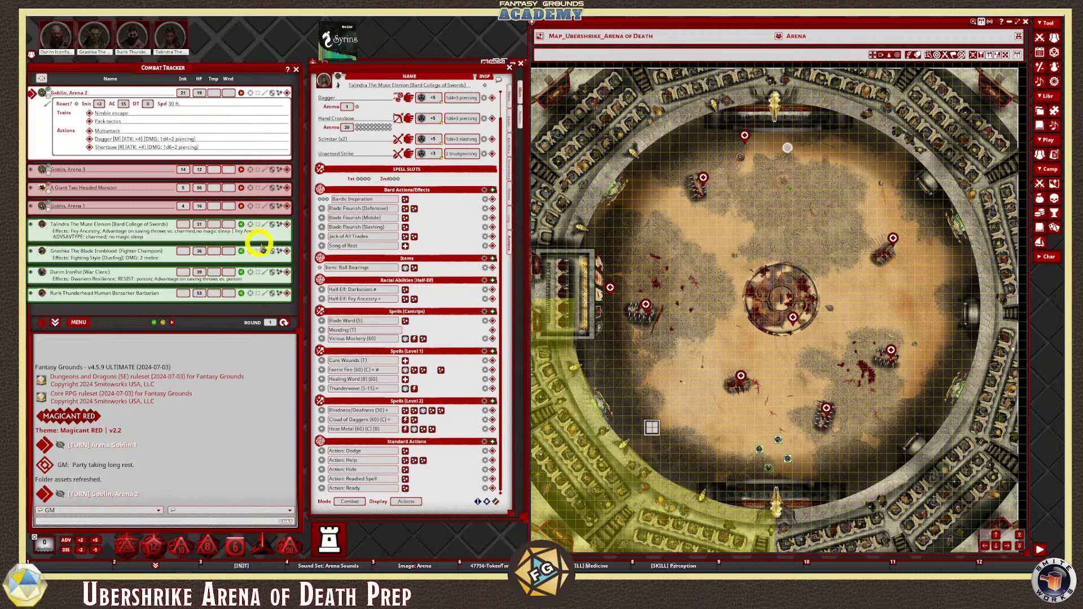
Open the fighter's character sheet at the actions and switch its mode from Standard to Combat
click(287, 251)
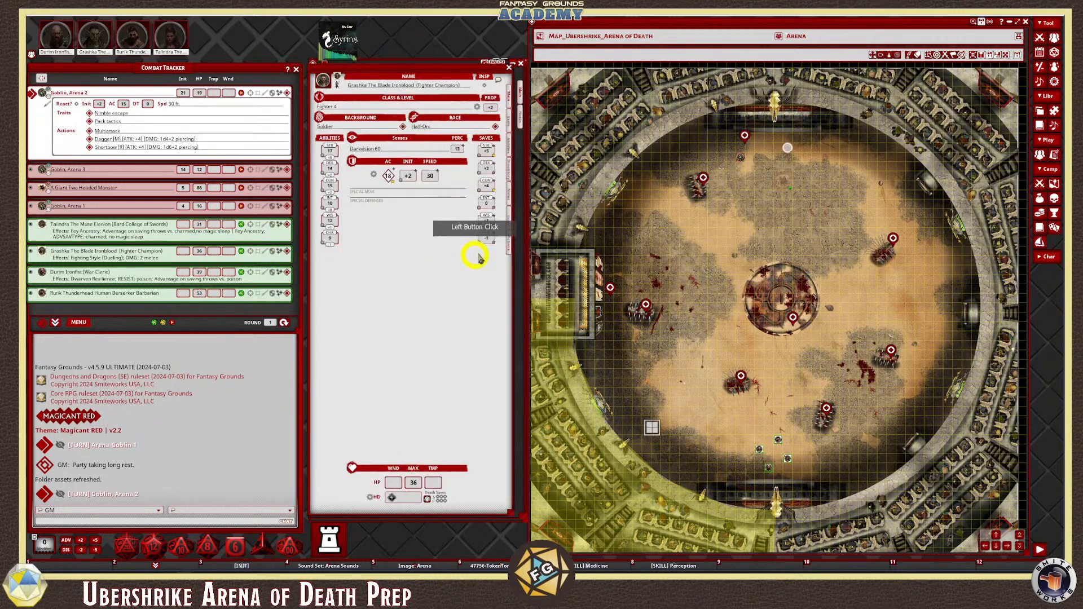
click(508, 244)
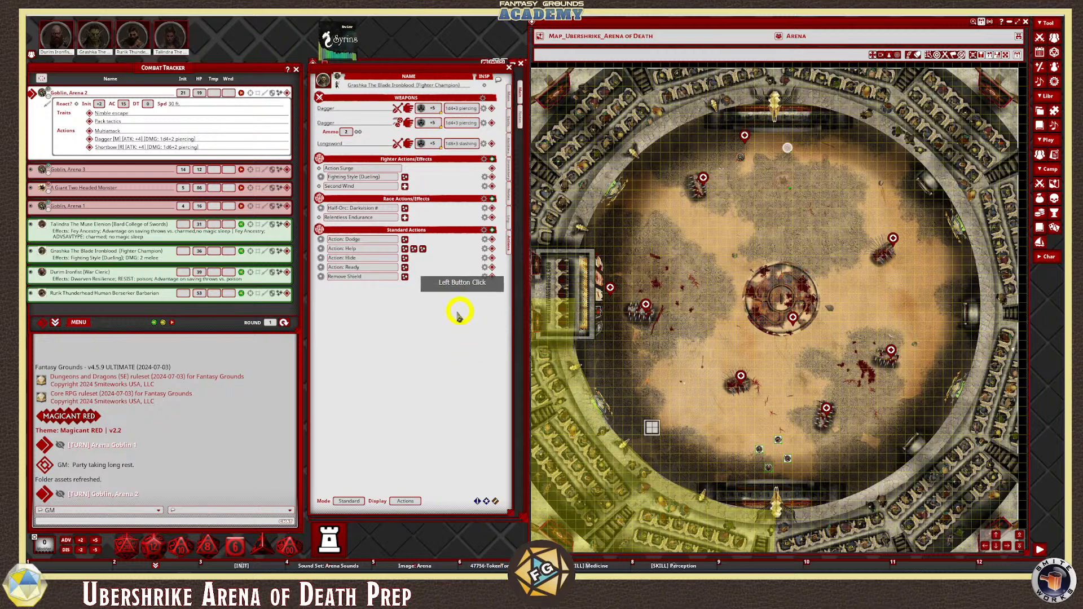
drag(442, 349, 441, 347)
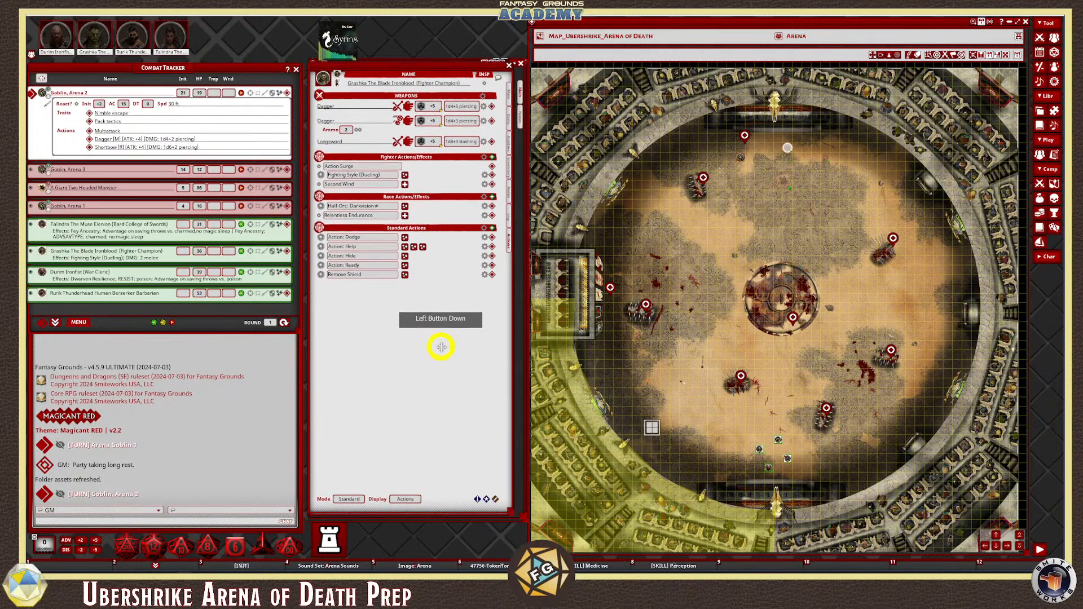
click(351, 498)
click(359, 499)
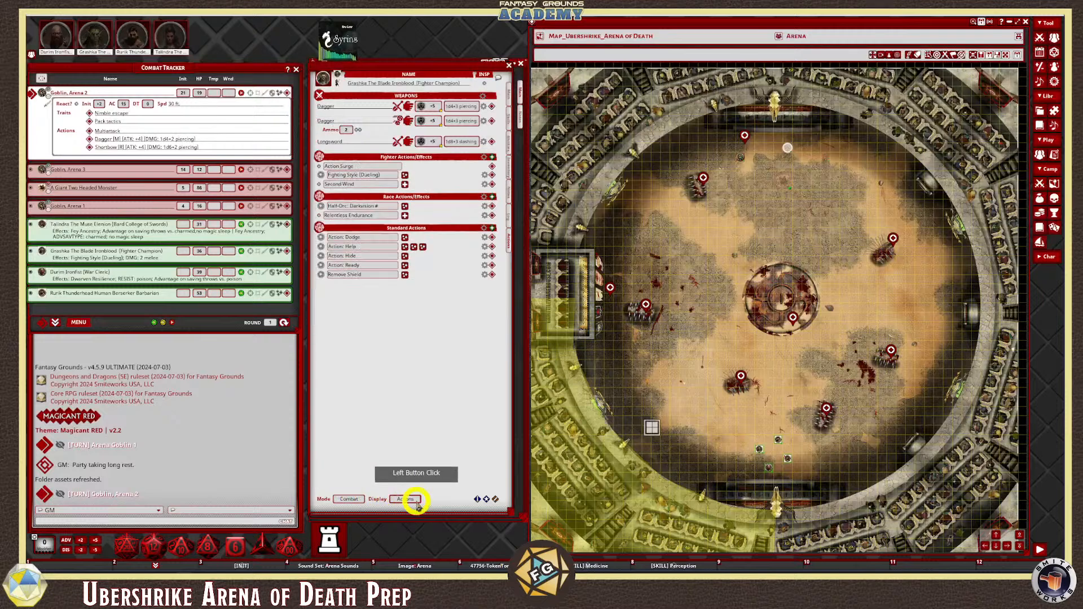
Open the cleric's and the barbarian's character sheets at their actions, and extend the barbarian's sheet slightly in height
click(286, 272)
click(507, 241)
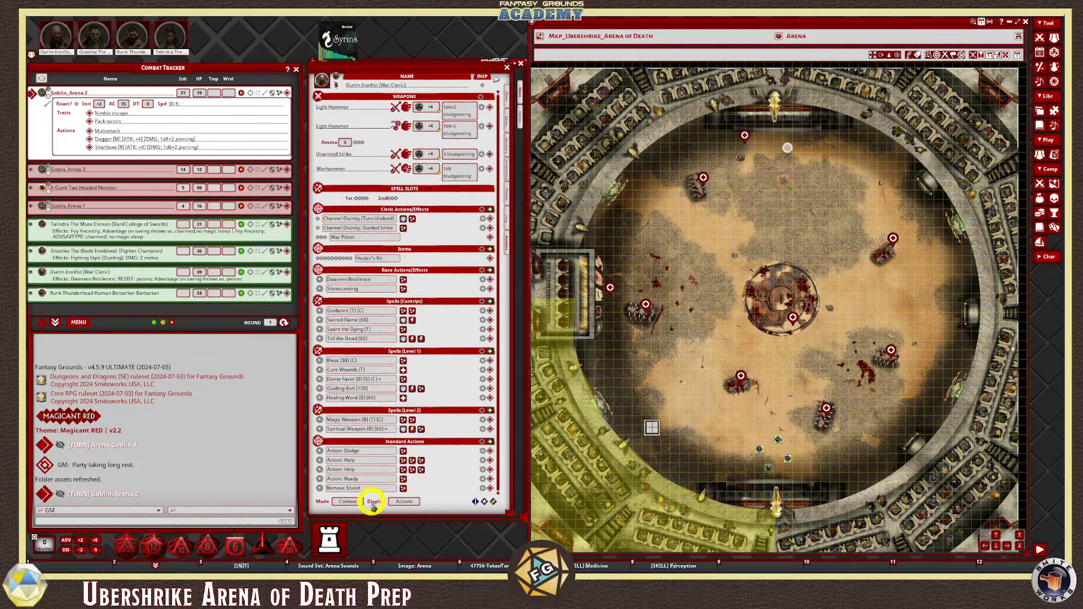
click(287, 293)
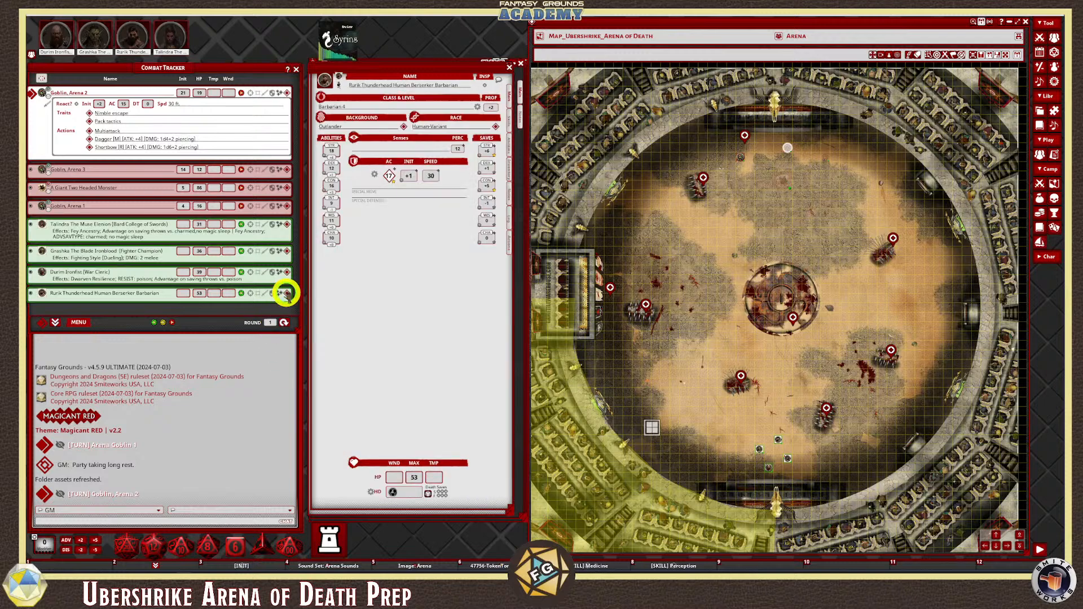
click(510, 241)
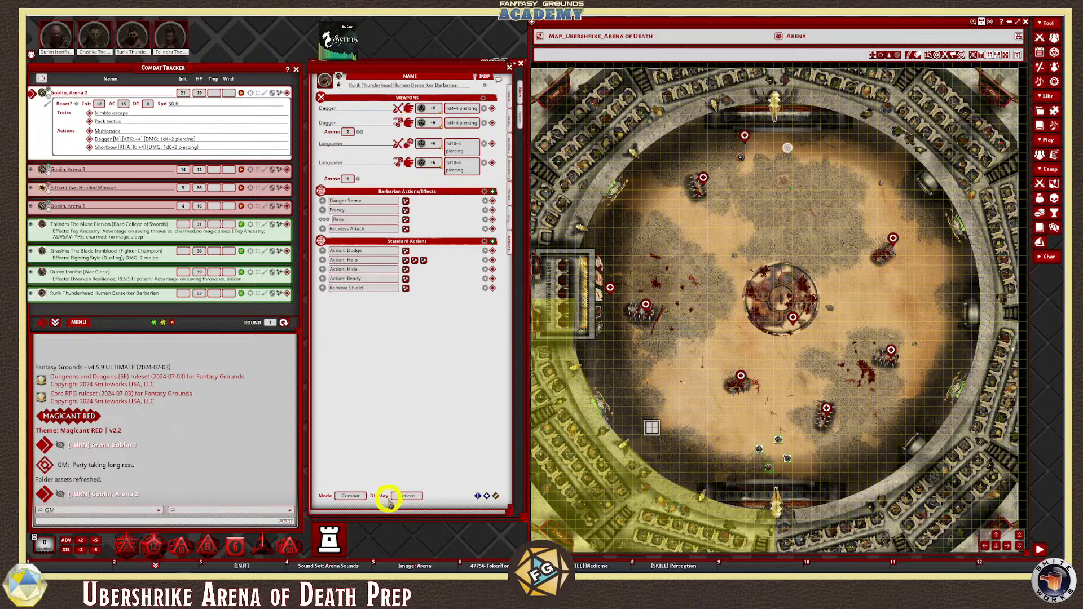
drag(420, 511, 350, 540)
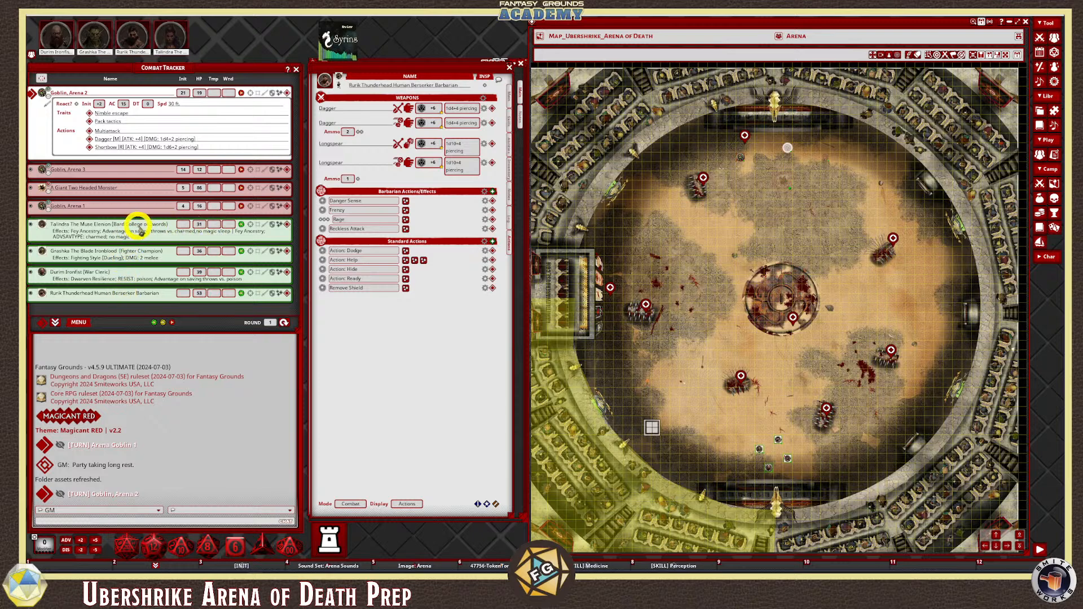
Roll initiative for all player characters in the combat tracker
click(81, 325)
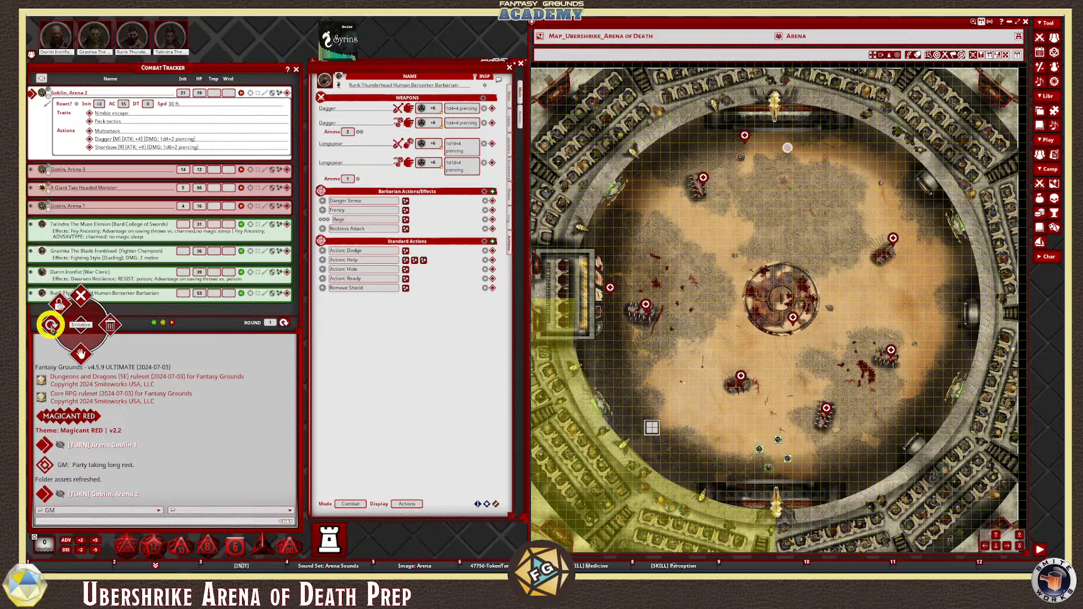
click(51, 324)
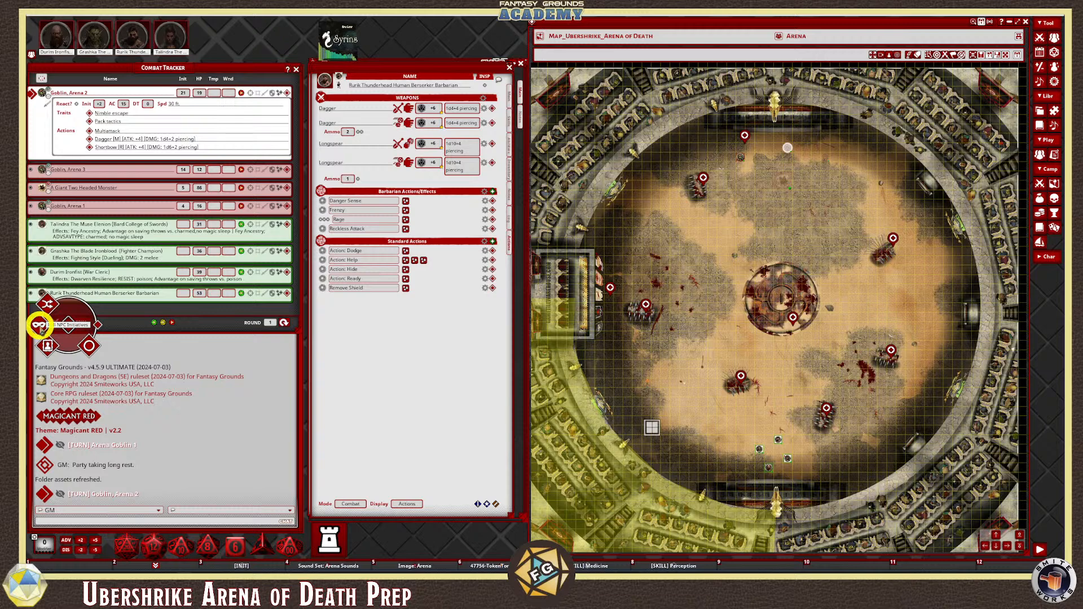
click(47, 347)
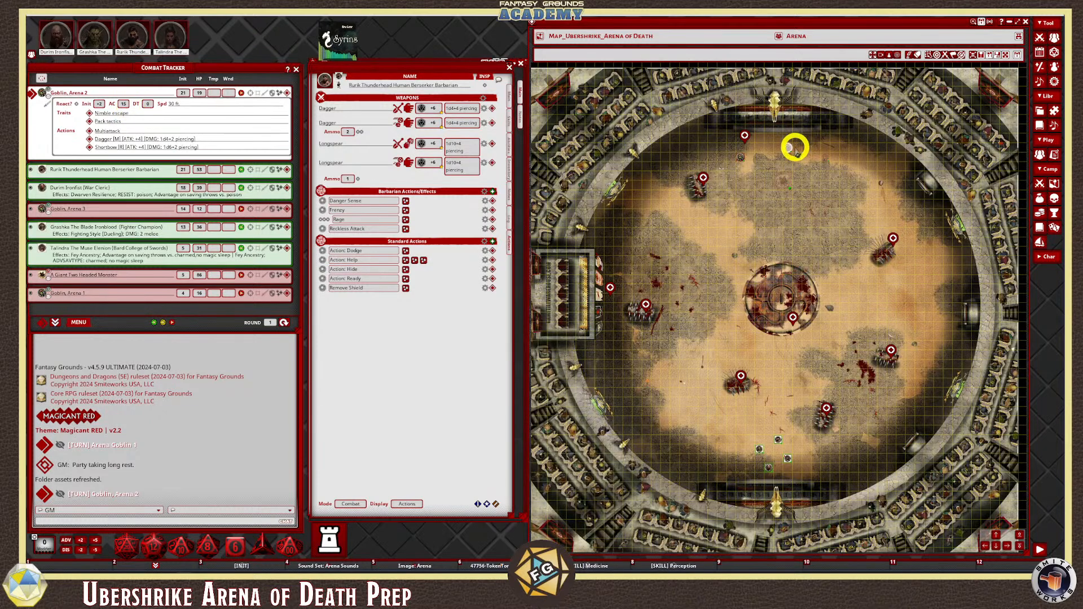
Locate the Goblin Arena 2 token near the arena's north gate and make the enemy tokens visible on the map
scroll(799, 184, up, 4)
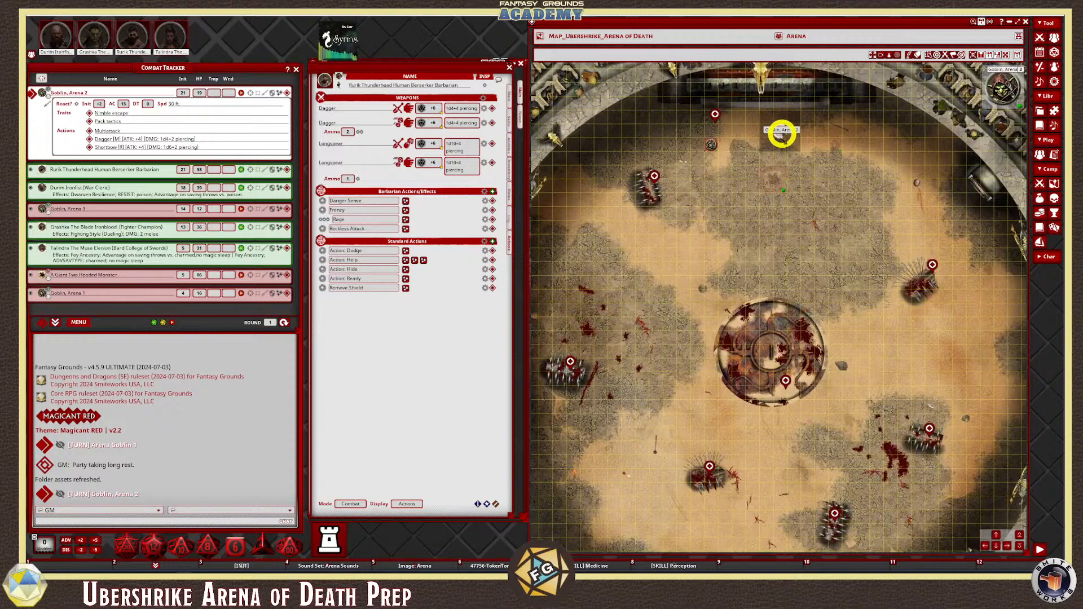
click(782, 134)
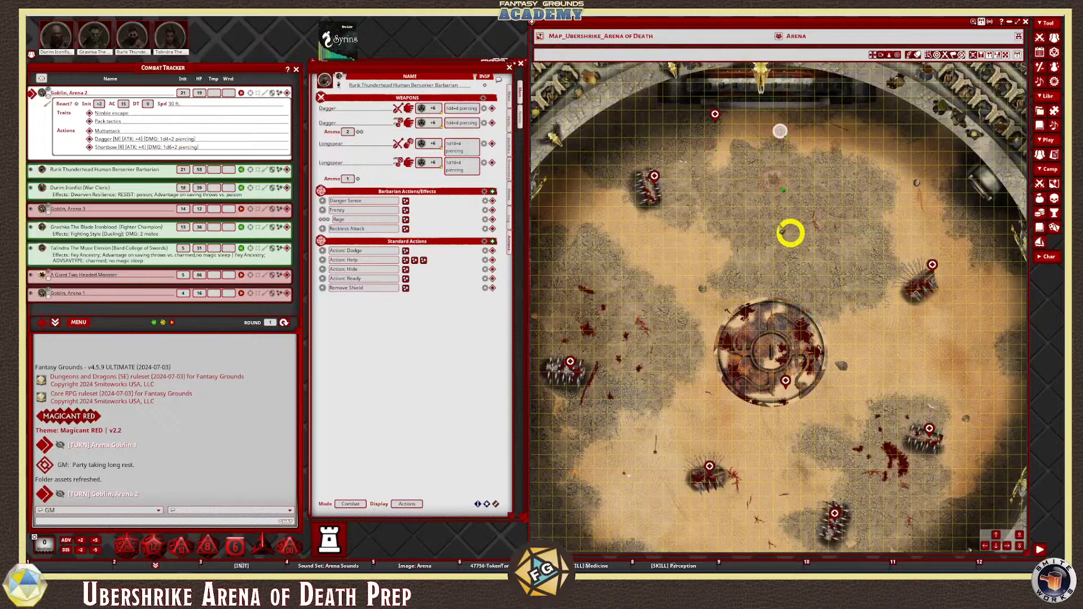
scroll(807, 290, down, 3)
scroll(809, 292, up, 1)
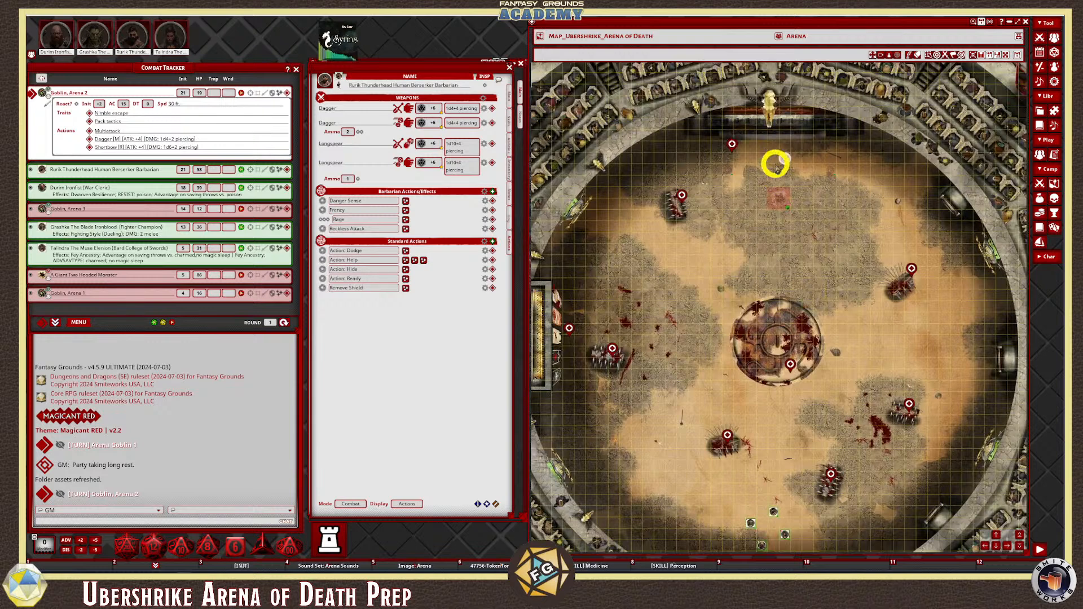
mouse_move(787, 159)
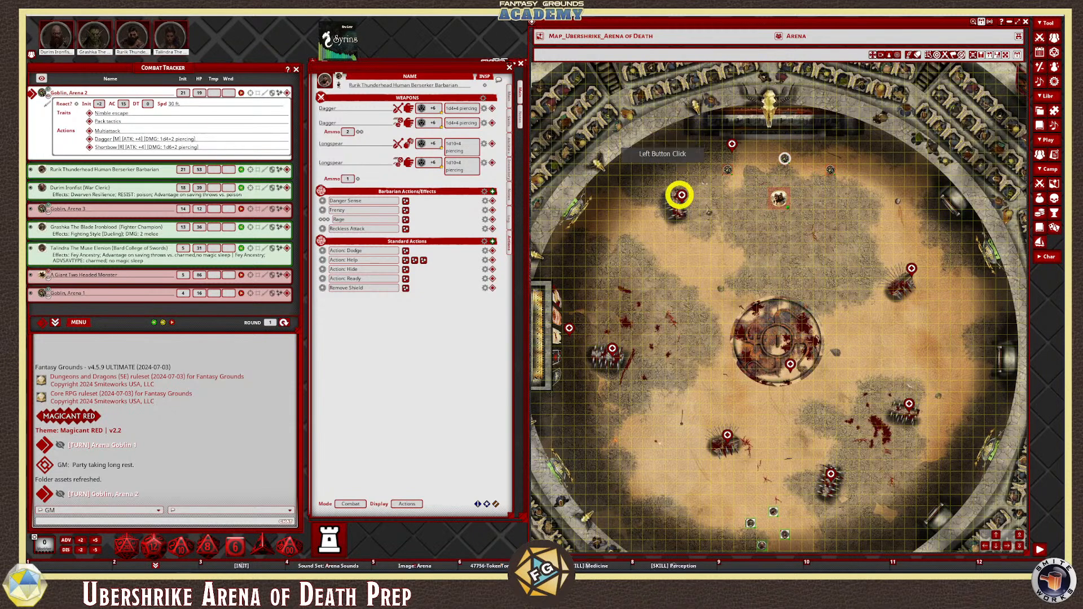
Move the Goblin Arena 2 token diagonally southwest, just northwest of the ettin token, and approve the movement
scroll(815, 227, up, 3)
scroll(814, 227, down, 1)
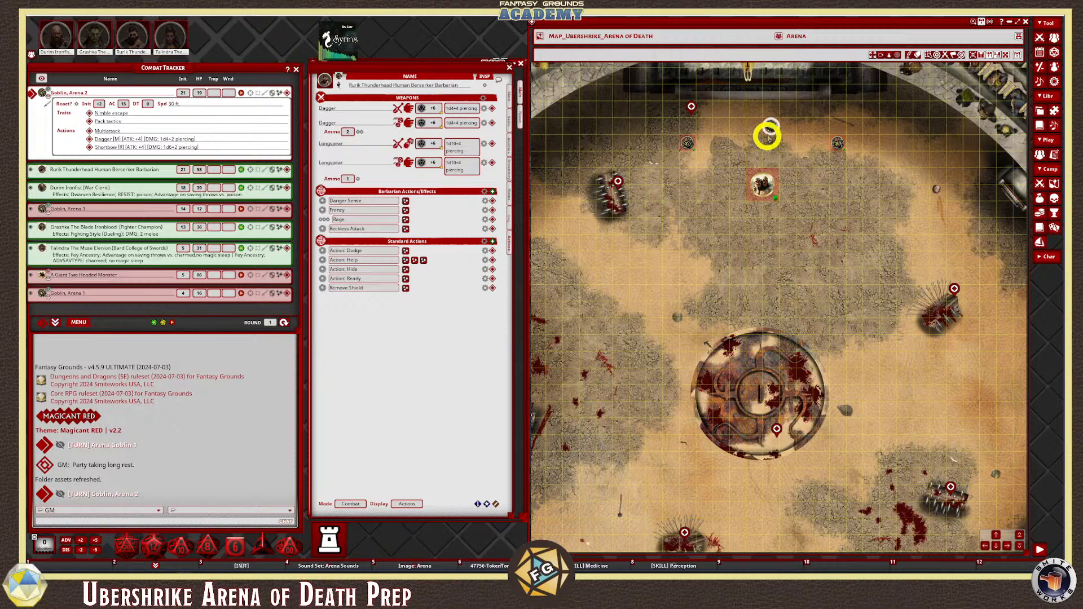
scroll(804, 229, down, 3)
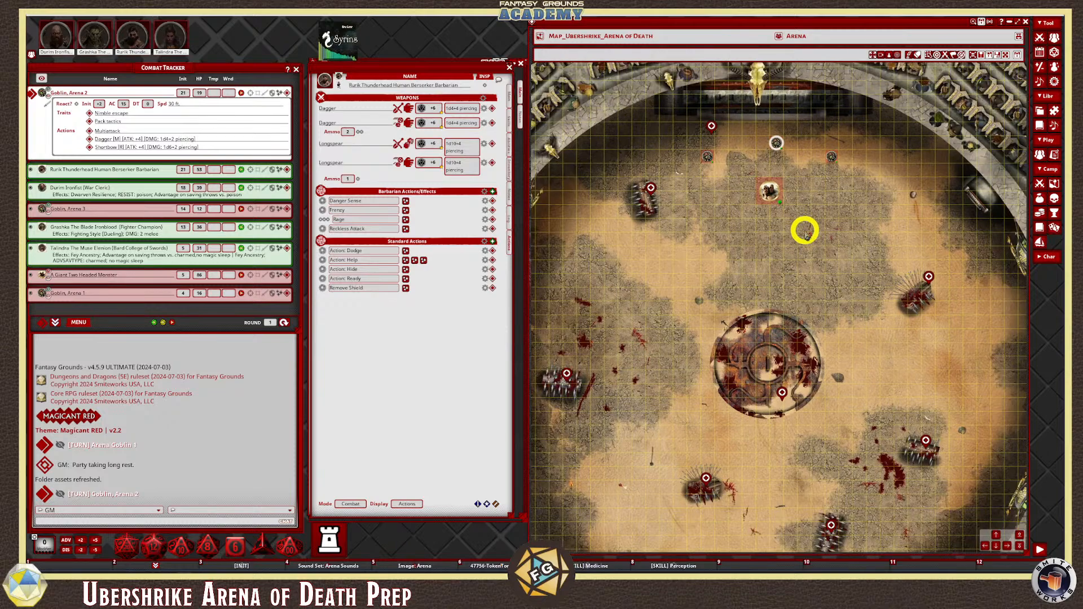
scroll(804, 229, up, 2)
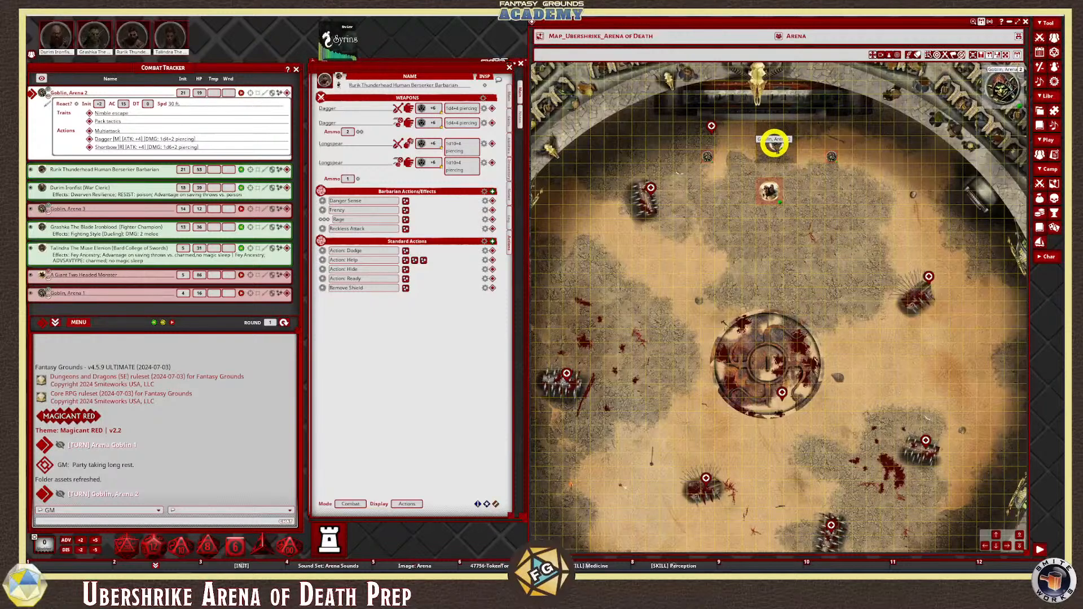
key(alt)
drag(776, 141, 734, 169)
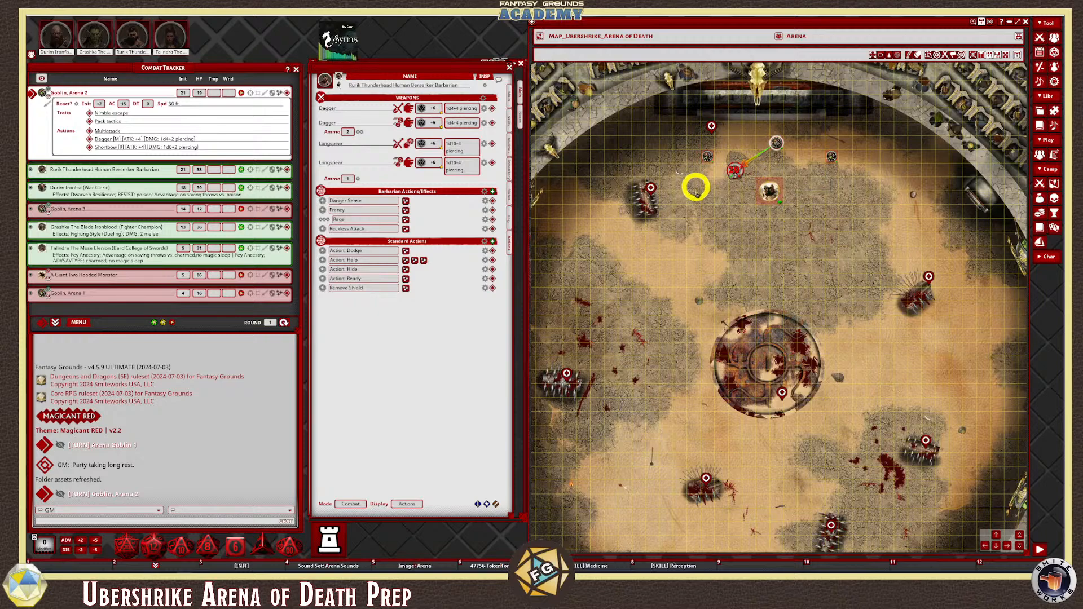
scroll(739, 168, up, 1)
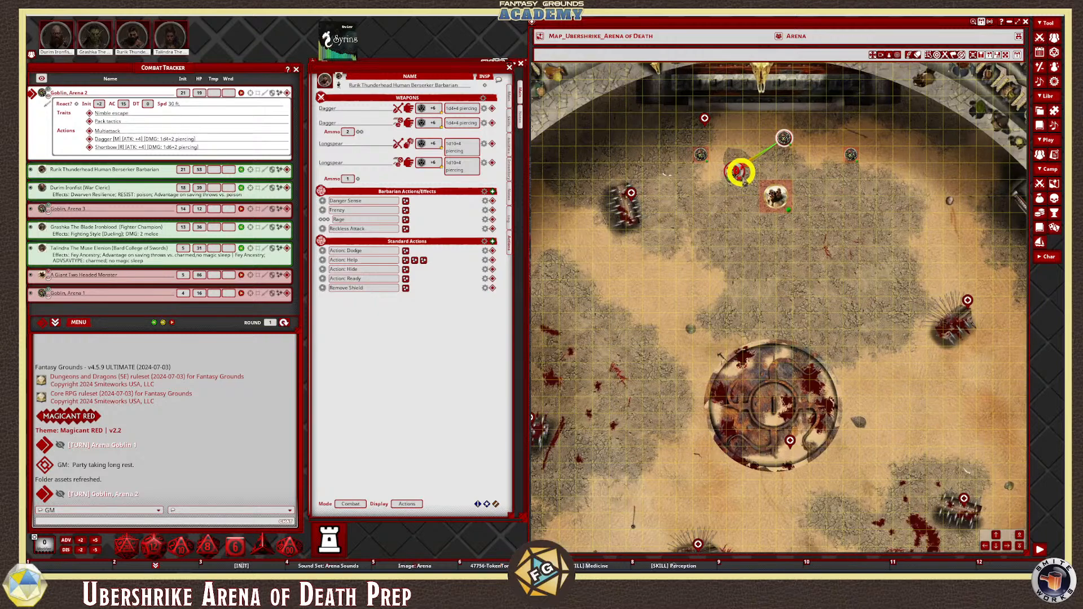
scroll(739, 168, up, 1)
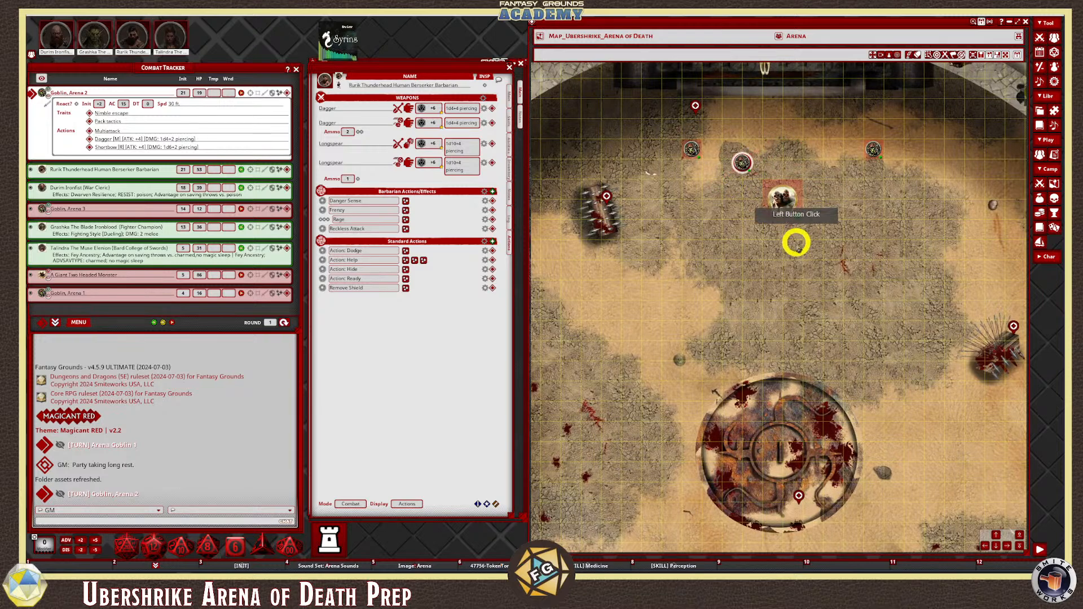
Bring the whole arena into view, including the party tokens near the south gate
scroll(768, 236, down, 2)
scroll(748, 200, down, 1)
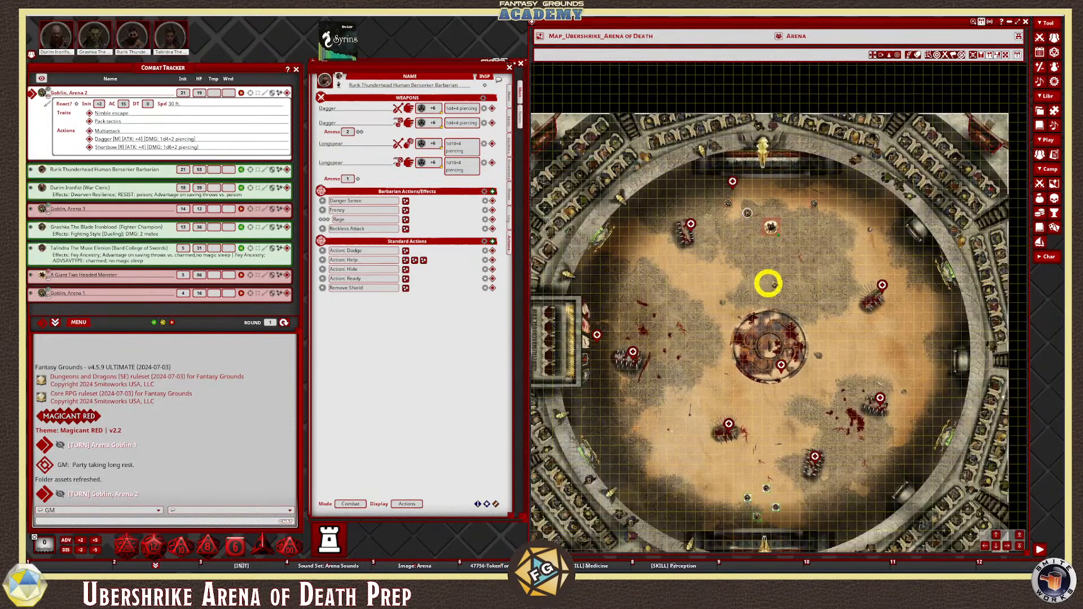
click(995, 544)
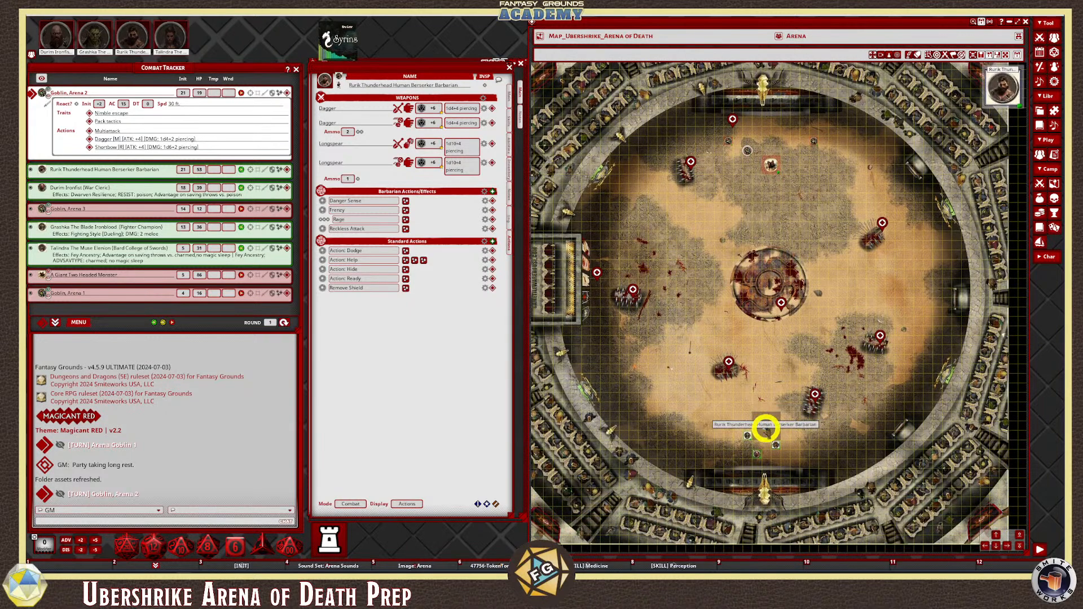
Target the human berserker barbarian near the south gate with Goblin Arena 2
key(ctrl)
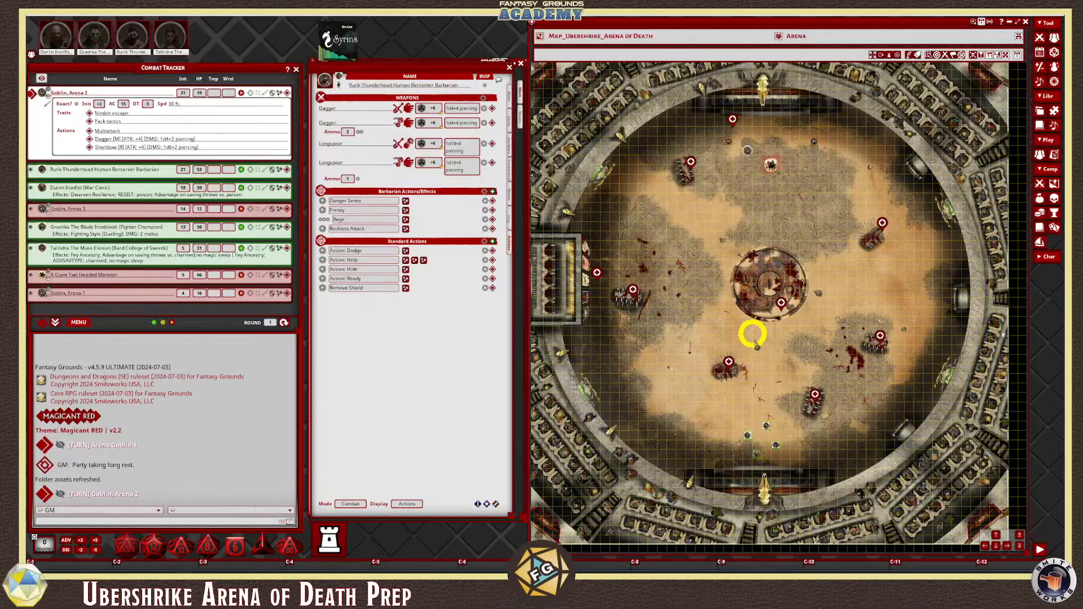
ctrl+click(766, 427)
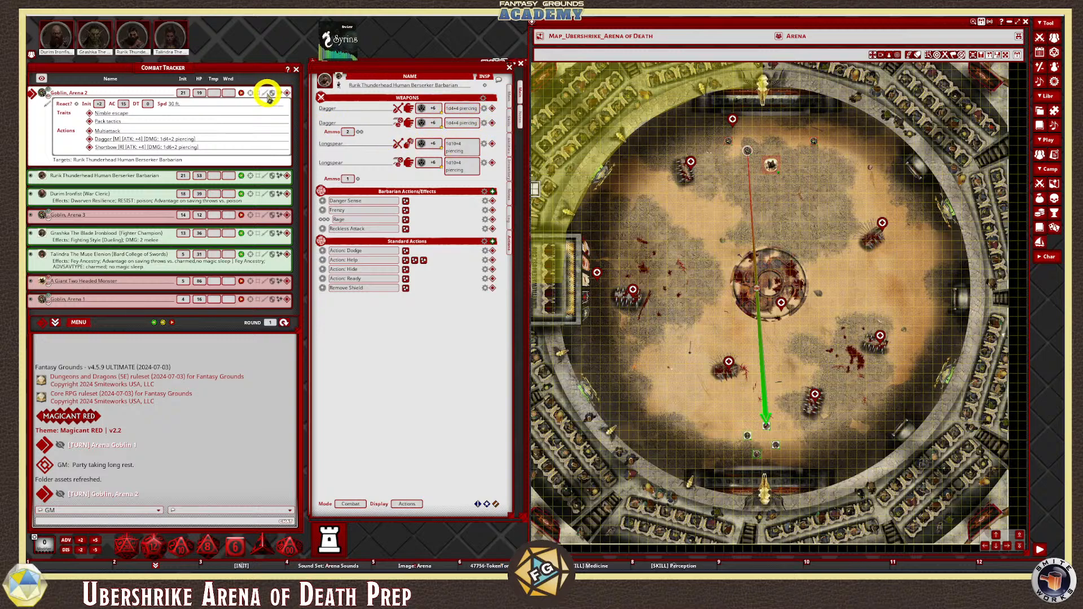
click(268, 98)
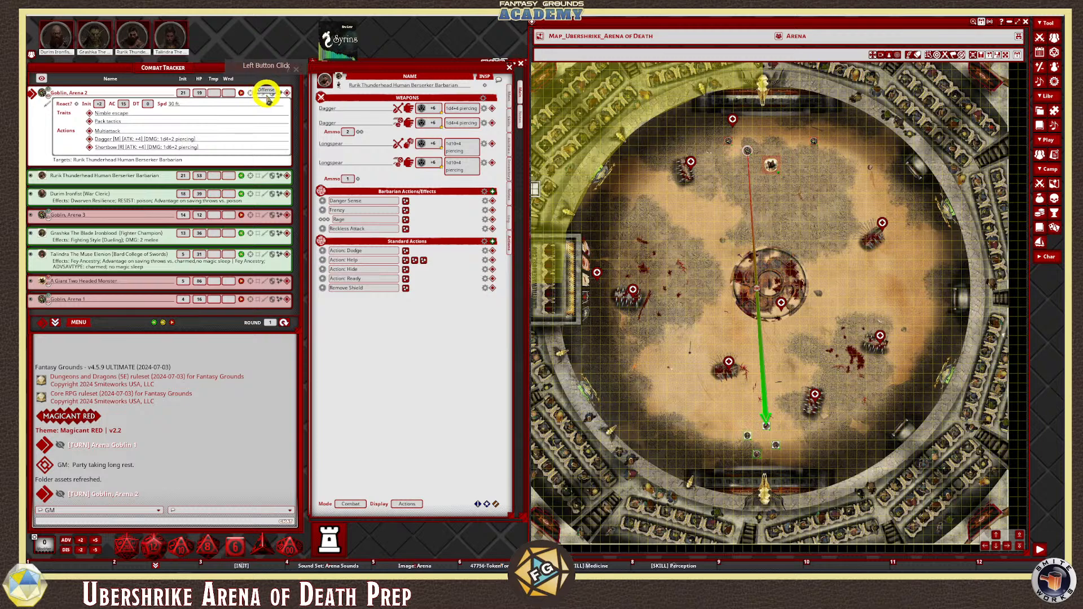
Read the Shortbow action details for Goblin Arena 2 and close them
click(89, 145)
click(566, 225)
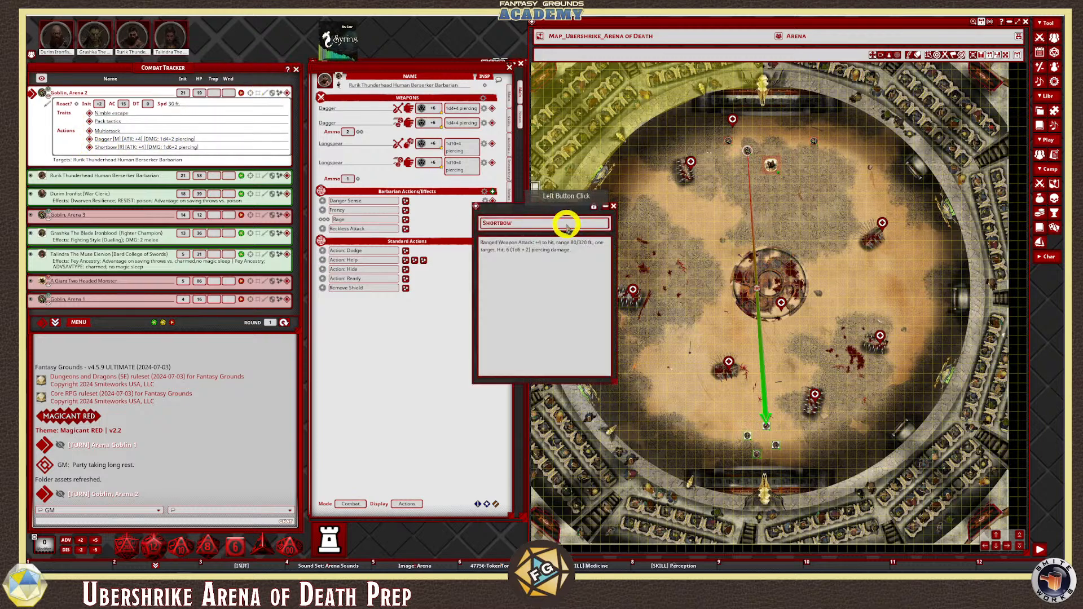
drag(543, 204, 383, 78)
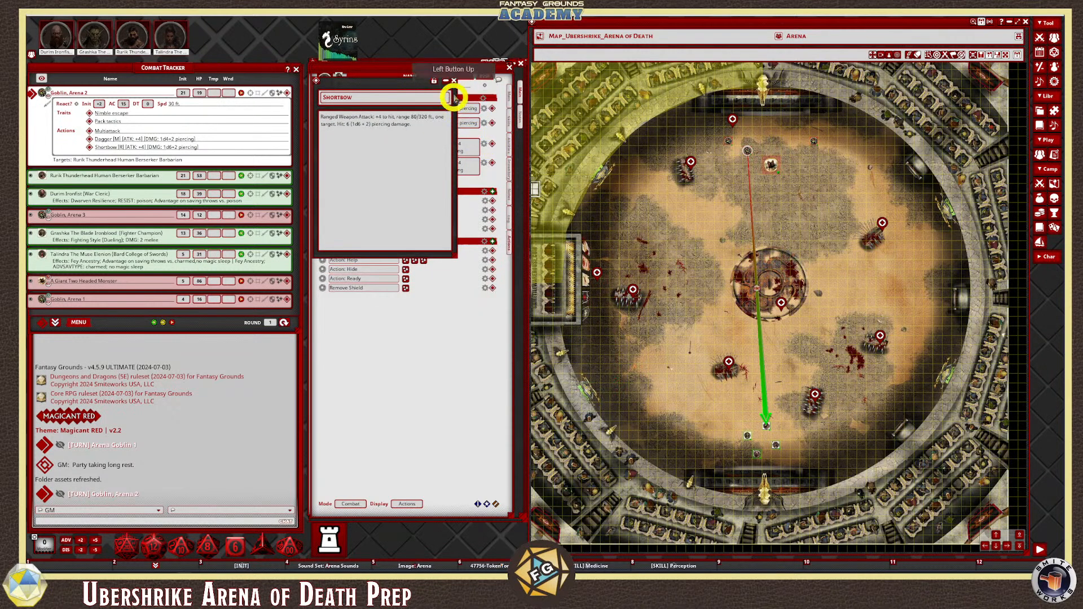
click(454, 80)
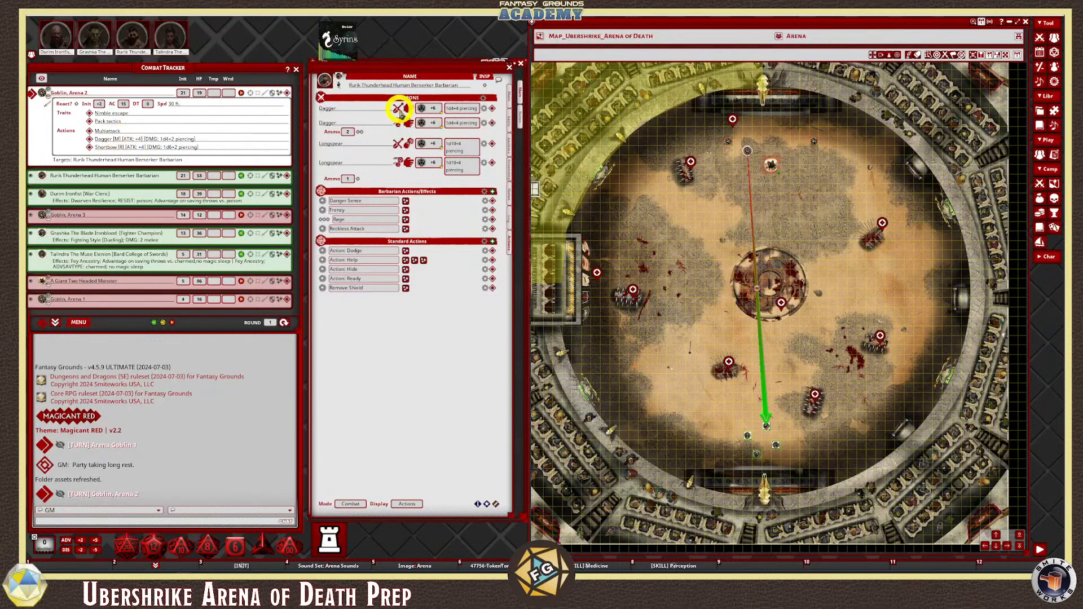
Open Goblin Arena 2's record and roll its Shortbow attack against the targeted barbarian
click(287, 93)
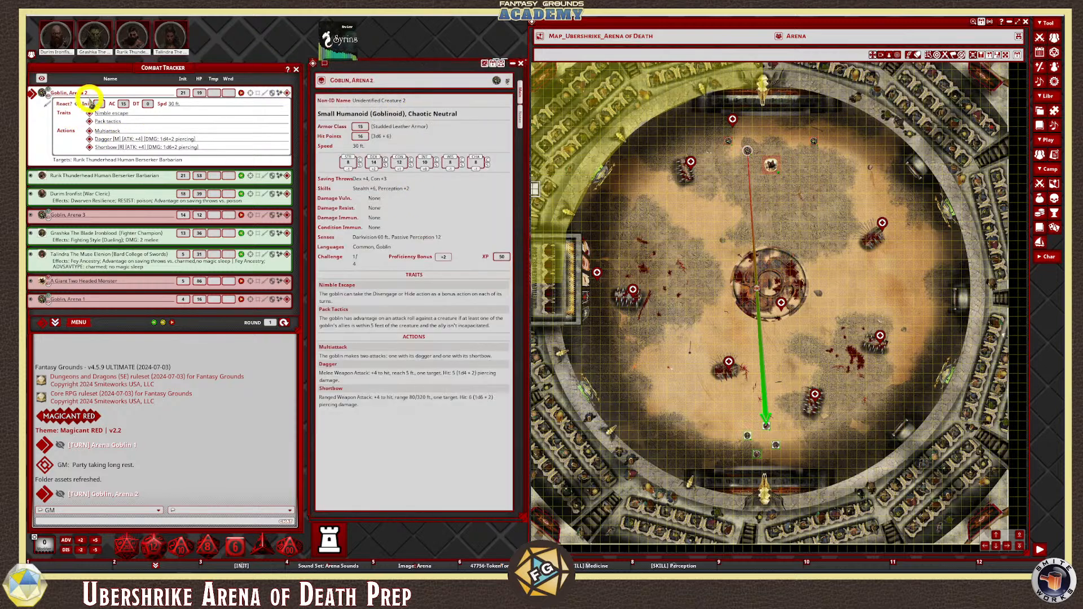
double_click(134, 148)
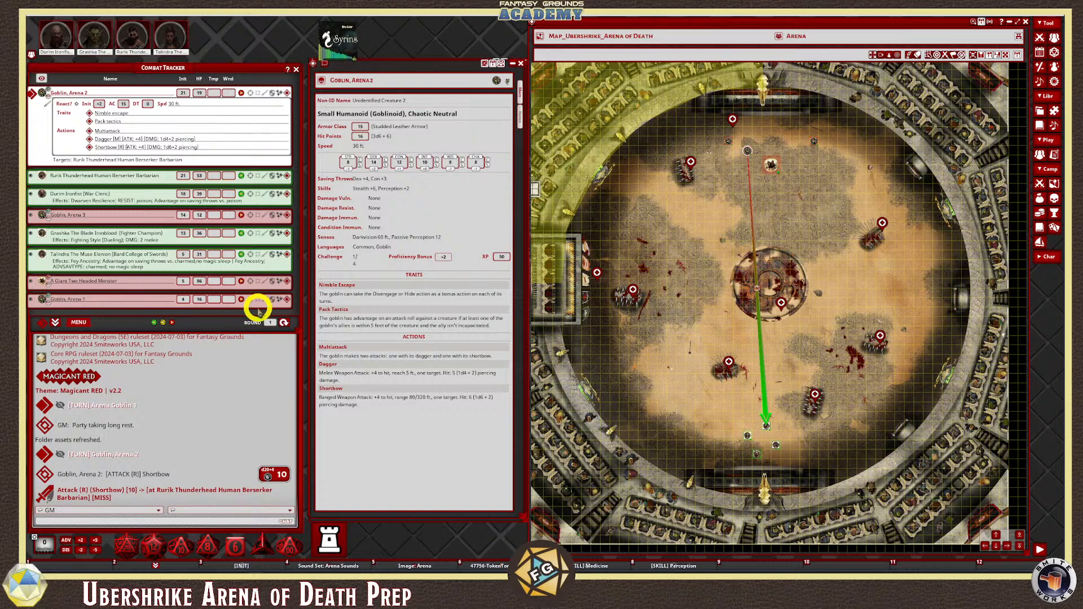
Check the sound sets listed in the Ubershrike group and close the list
click(1053, 126)
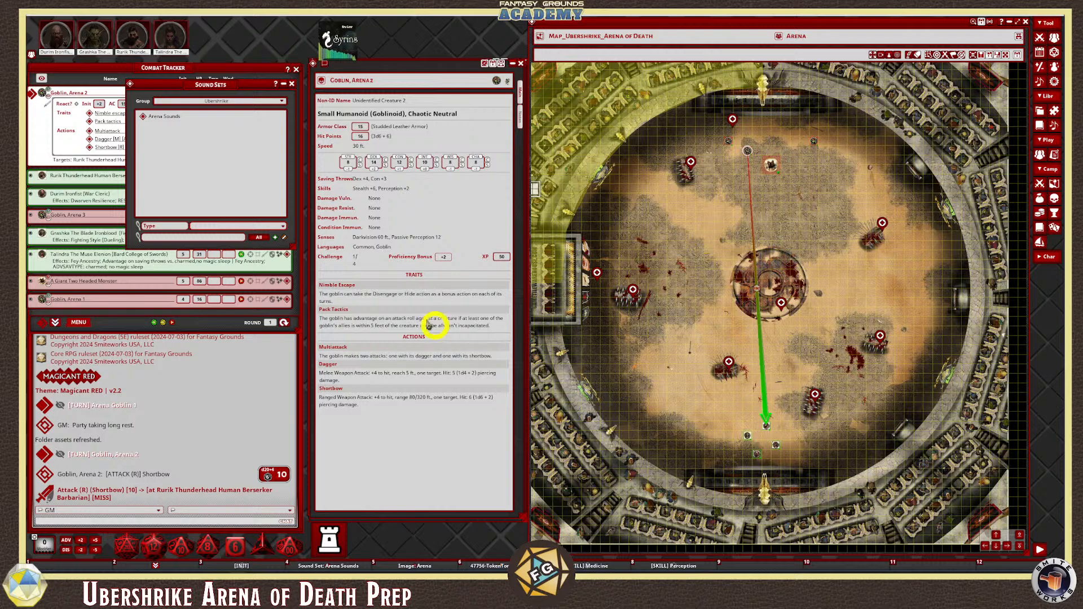
click(291, 84)
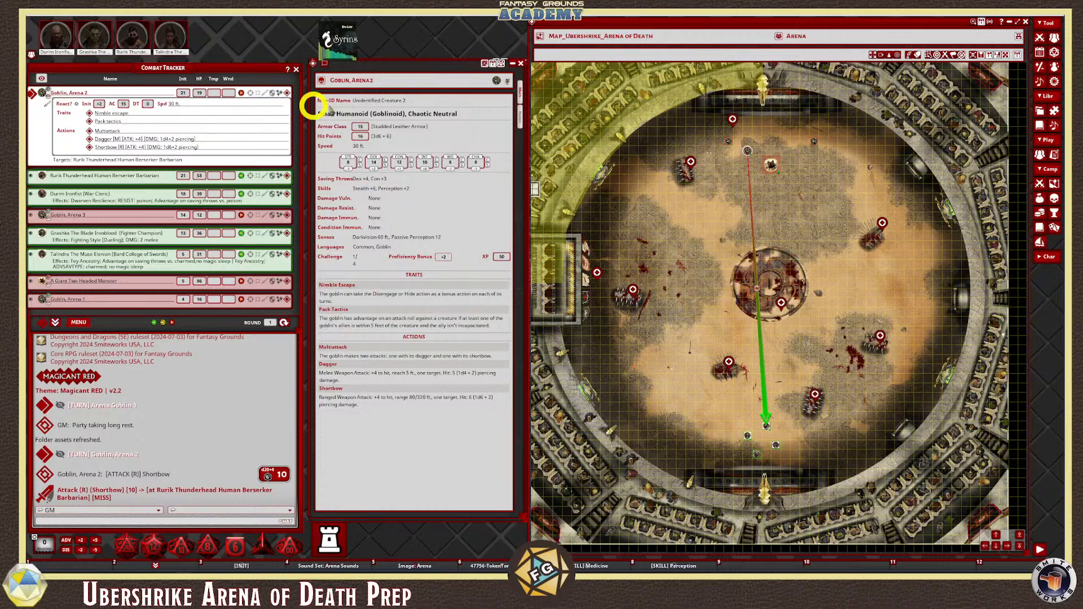
Move the Goblin Arena 2 token northeast so that it stands behind the ettin token
scroll(777, 182, up, 2)
scroll(777, 182, up, 4)
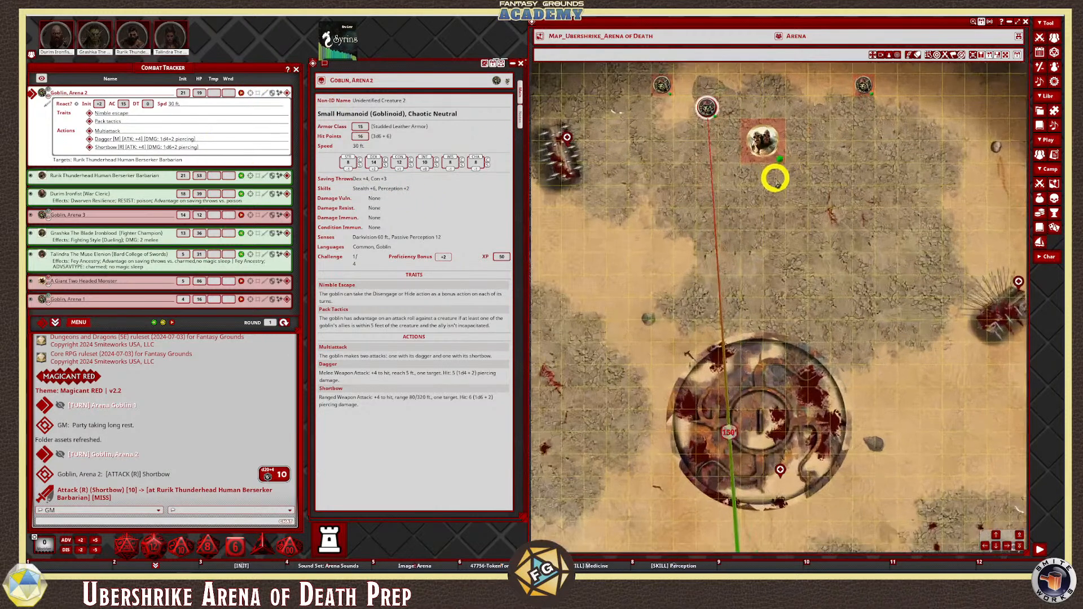
scroll(742, 157, down, 2)
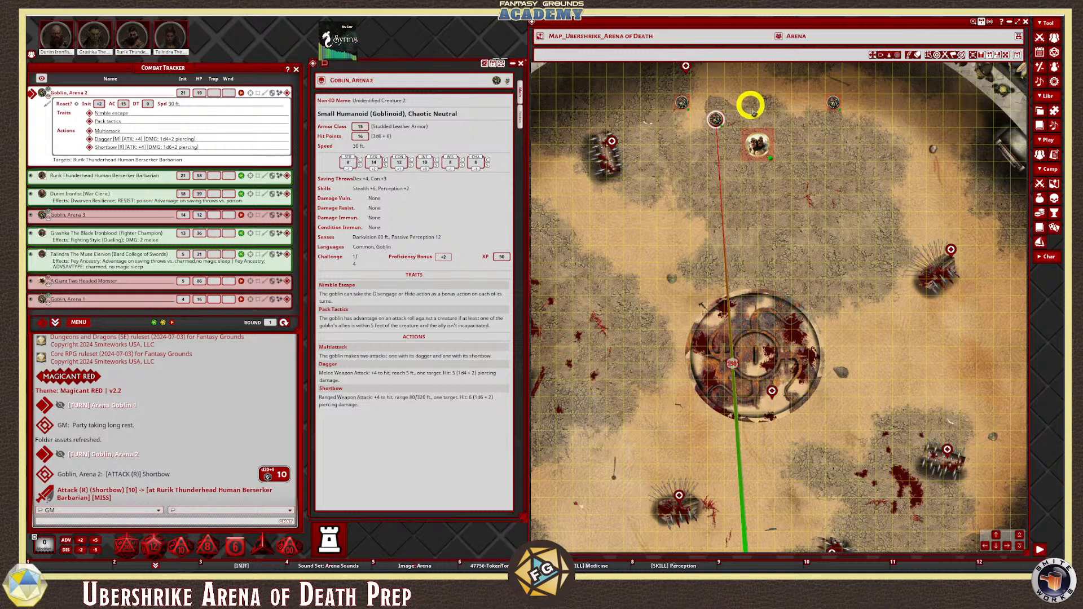
key(alt)
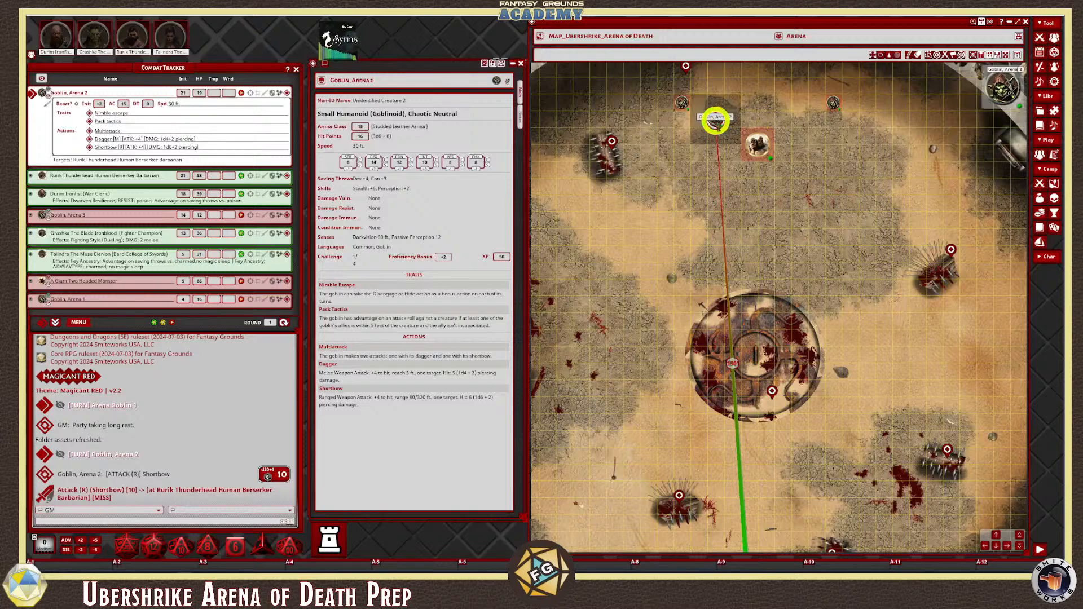
click(715, 122)
drag(715, 121, 749, 102)
Check the goblin's targeting line to the barbarian and advance the combat tracker to the barbarian's turn
scroll(817, 379, down, 5)
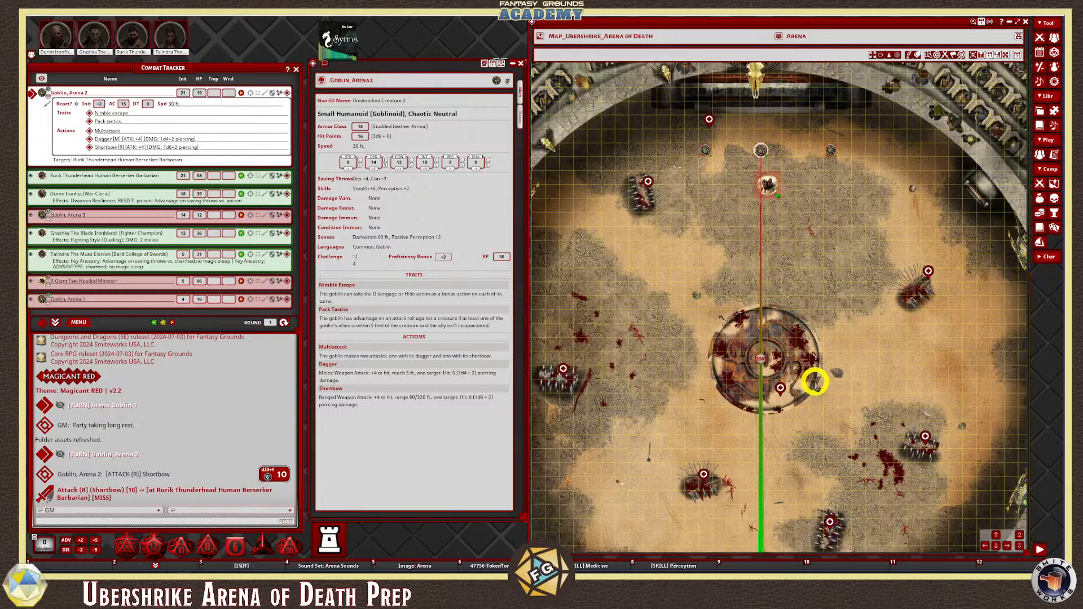
scroll(783, 491, up, 2)
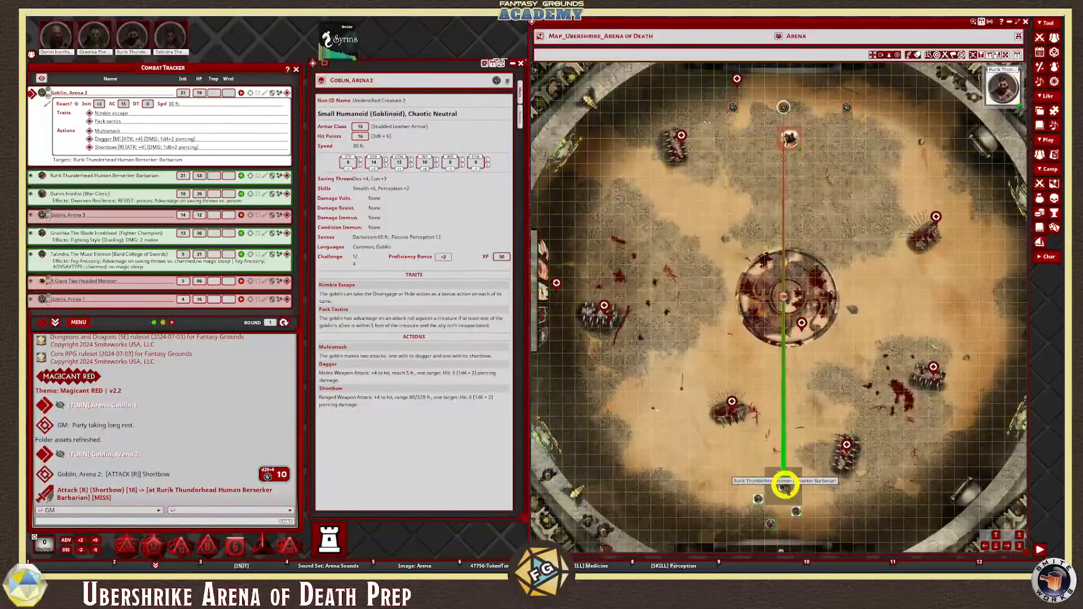
mouse_move(158, 68)
mouse_down()
mouse_move(170, 70)
mouse_move(161, 70)
mouse_up()
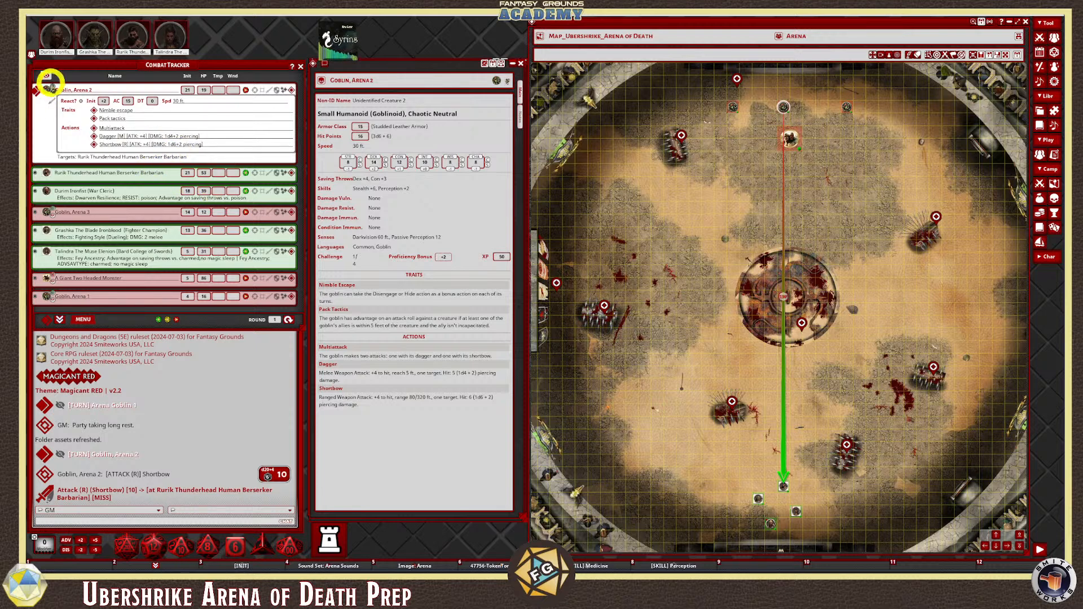
click(61, 321)
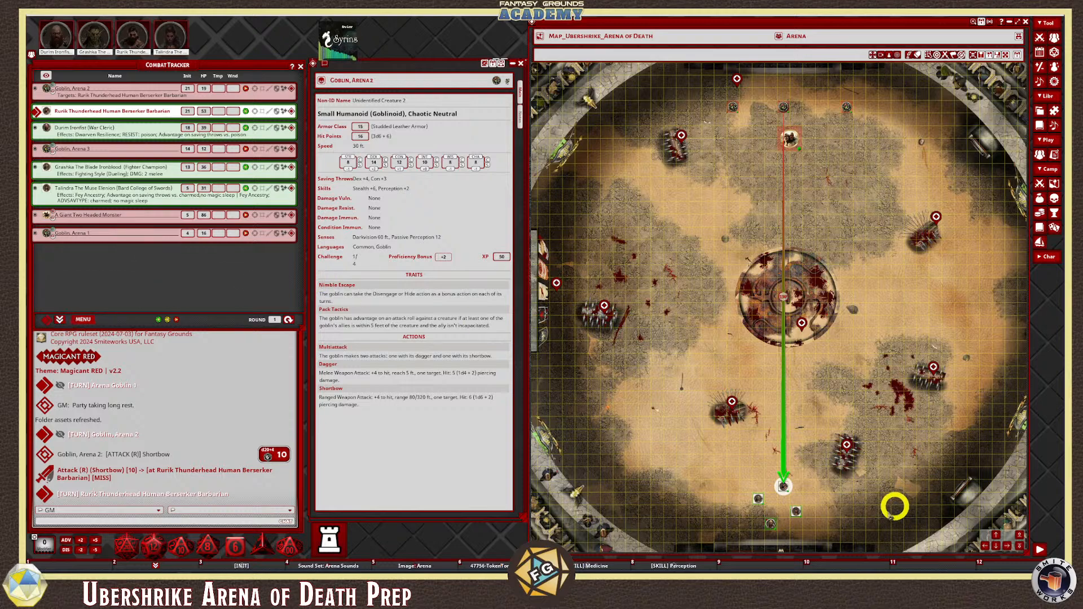
Locate and select the barbarian's token on the map and open his character sheet
scroll(846, 515, down, 1)
scroll(848, 516, up, 3)
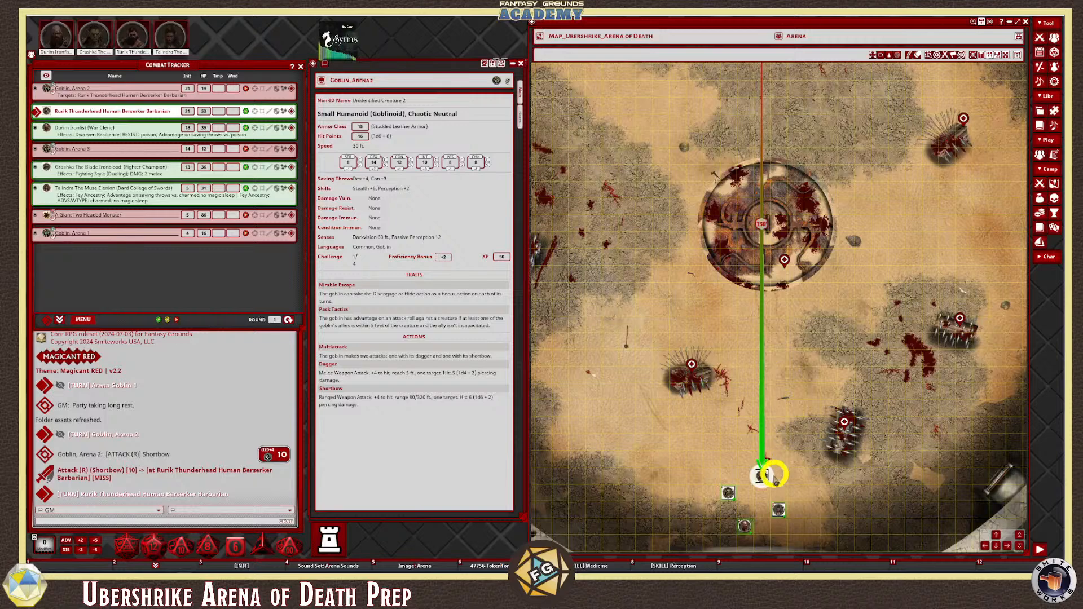
click(761, 479)
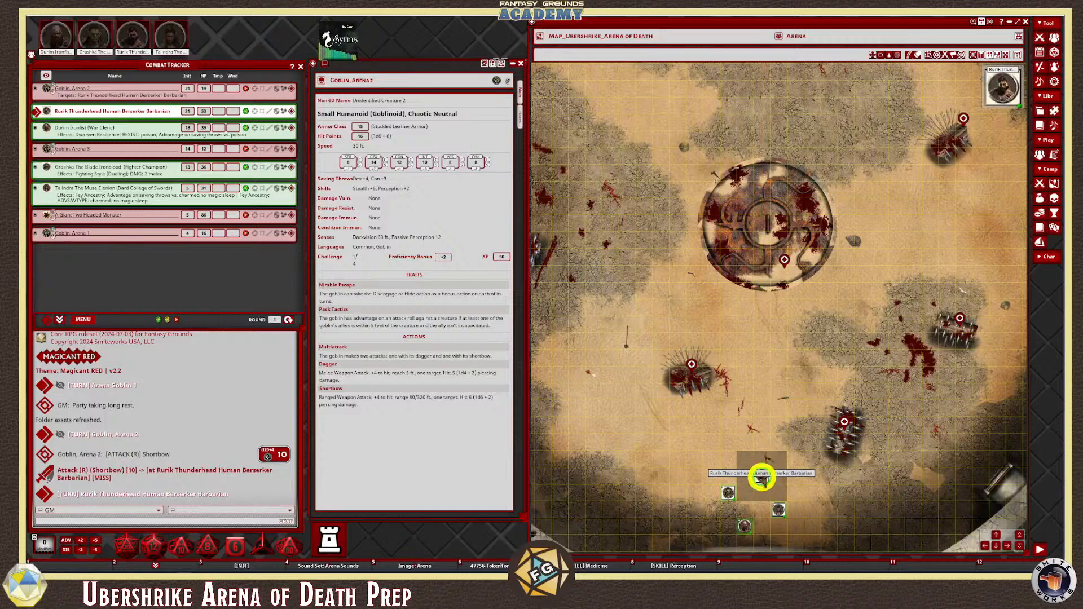
click(291, 111)
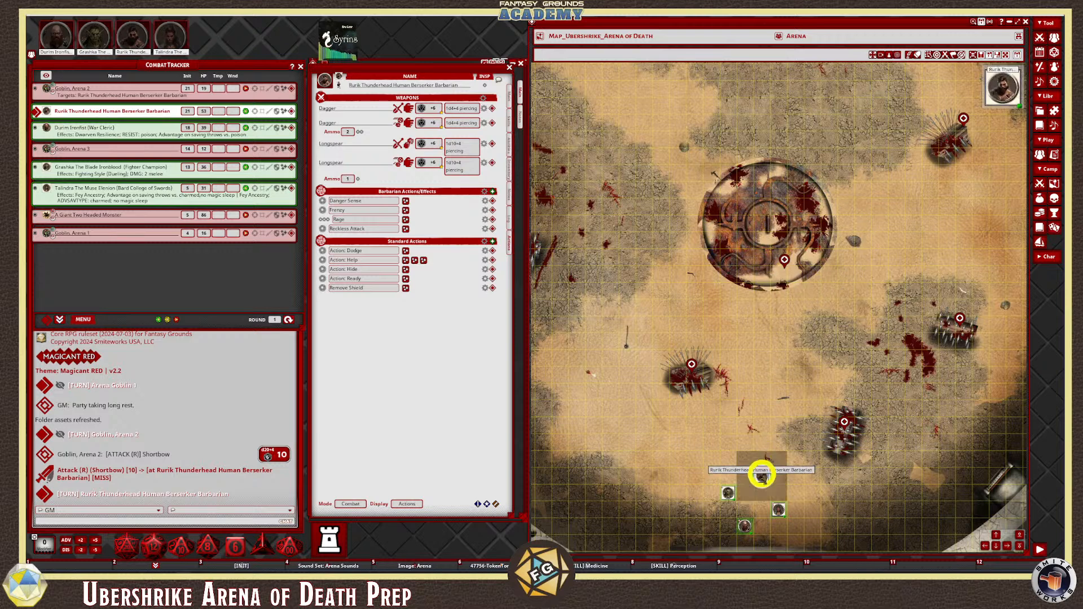
Move the barbarian's token north and then east to just below the central arena medallion, and approve the movement
key(alt)
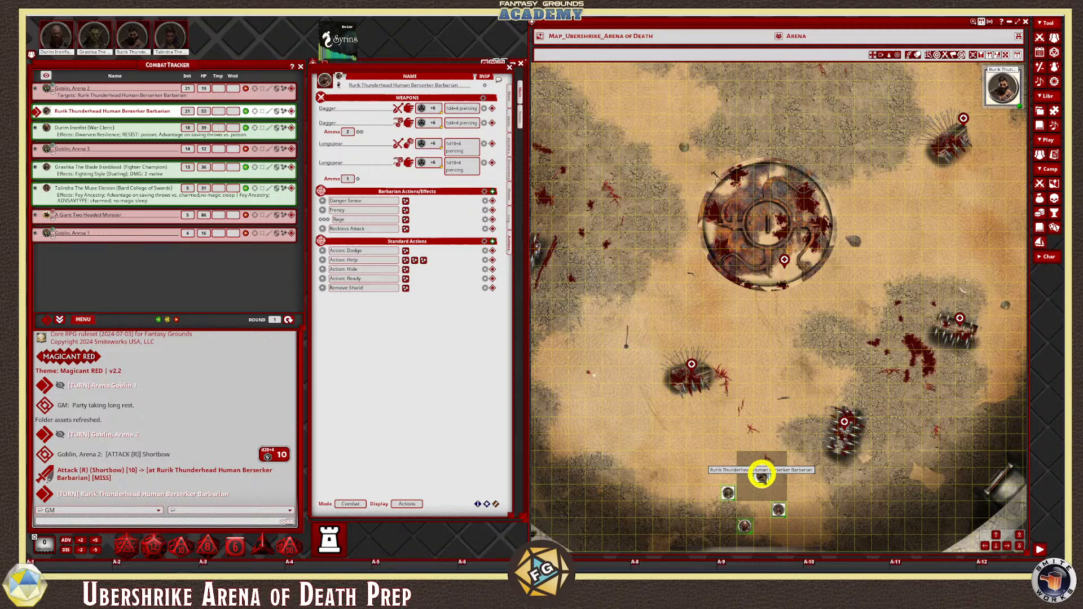
drag(761, 476, 795, 307)
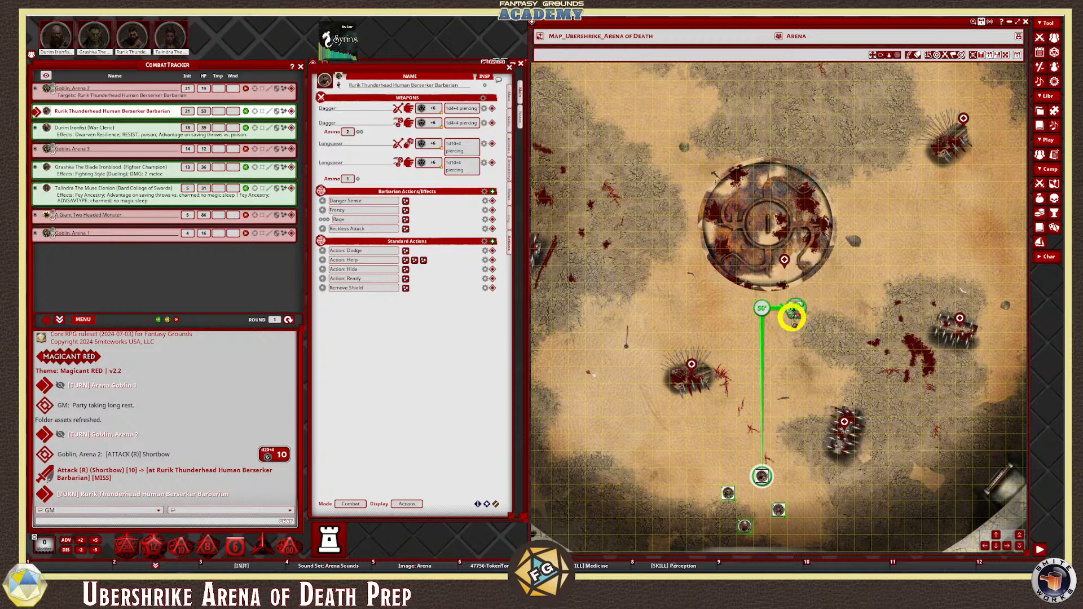
click(793, 316)
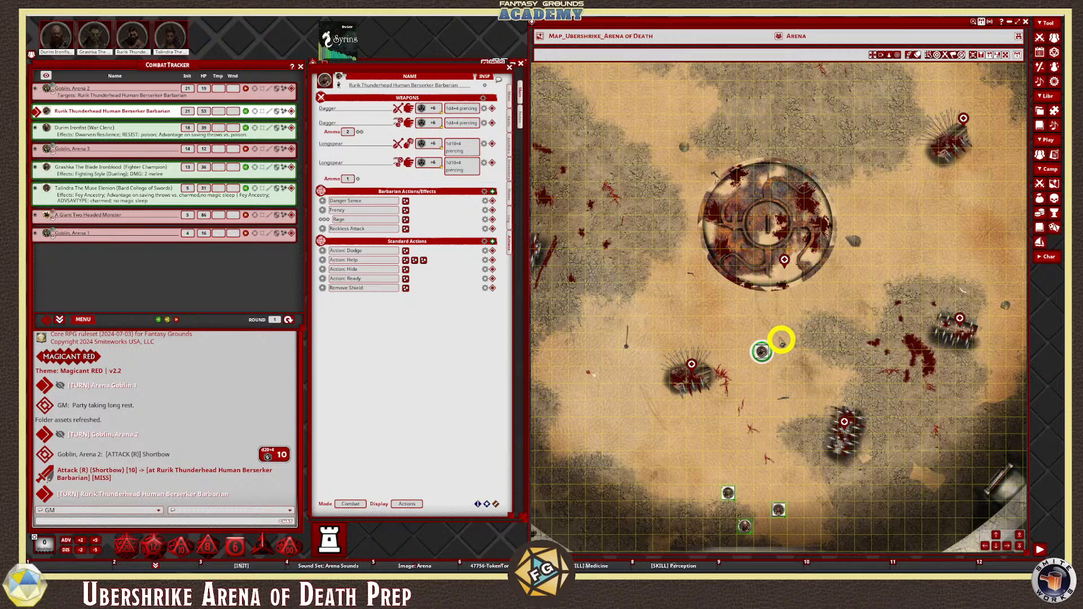
drag(767, 330, 810, 319)
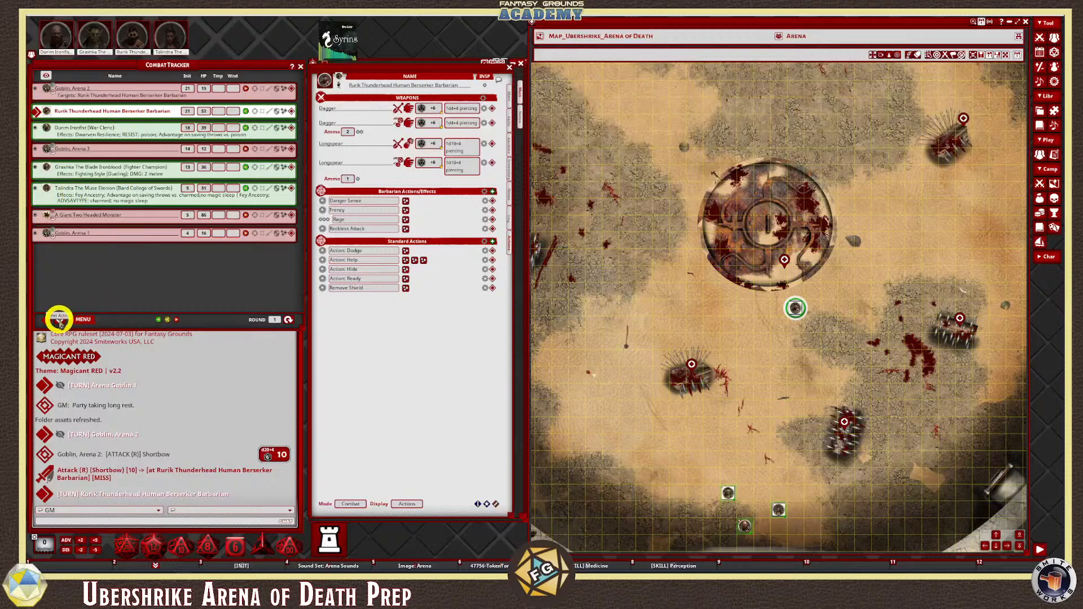
Advance the combat tracker to the war cleric's turn and bring the party tokens near the south gate into view
click(59, 320)
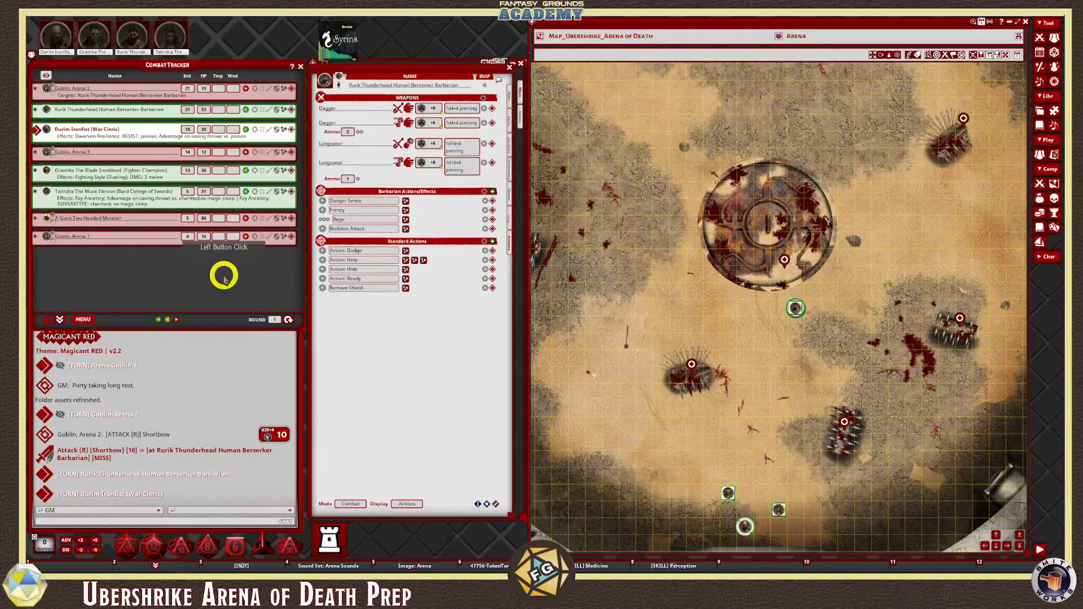
click(997, 547)
scroll(801, 477, up, 3)
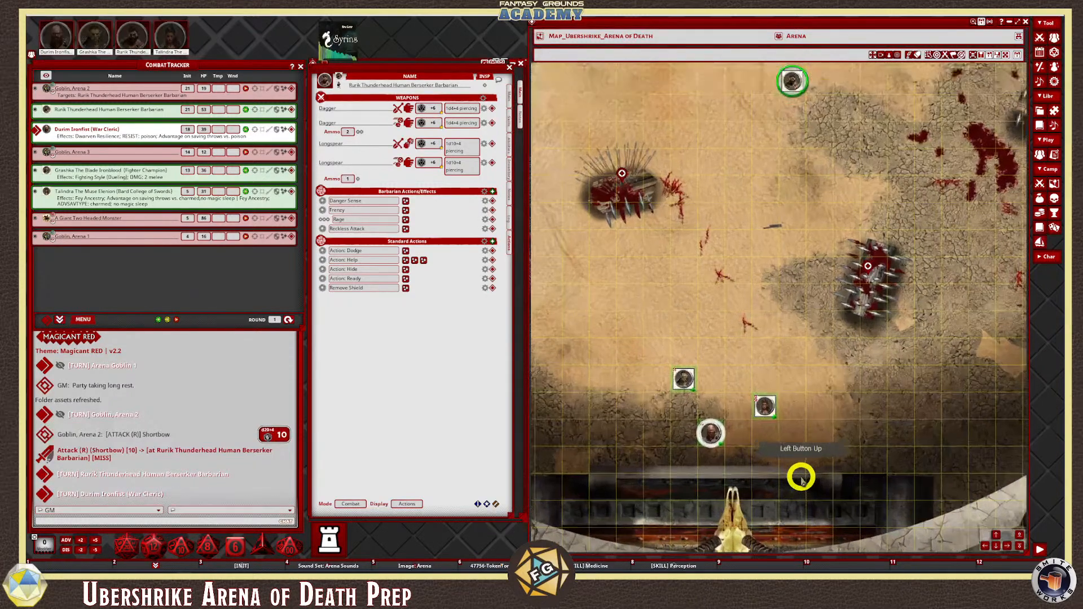
scroll(800, 476, down, 2)
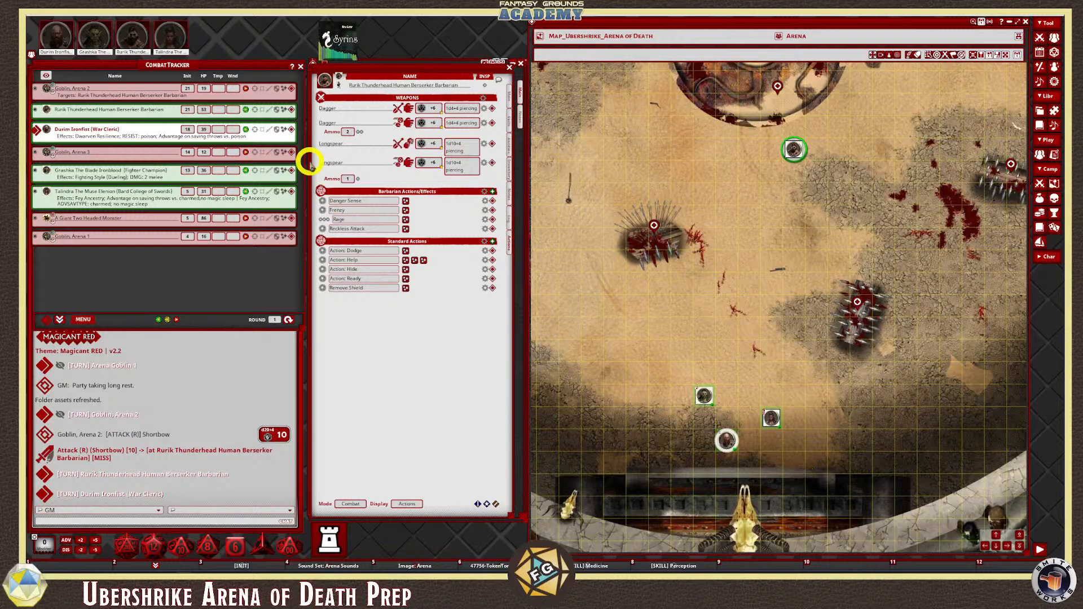
Open the war cleric's character sheet and read the Bless spell's range, components and duration
click(292, 129)
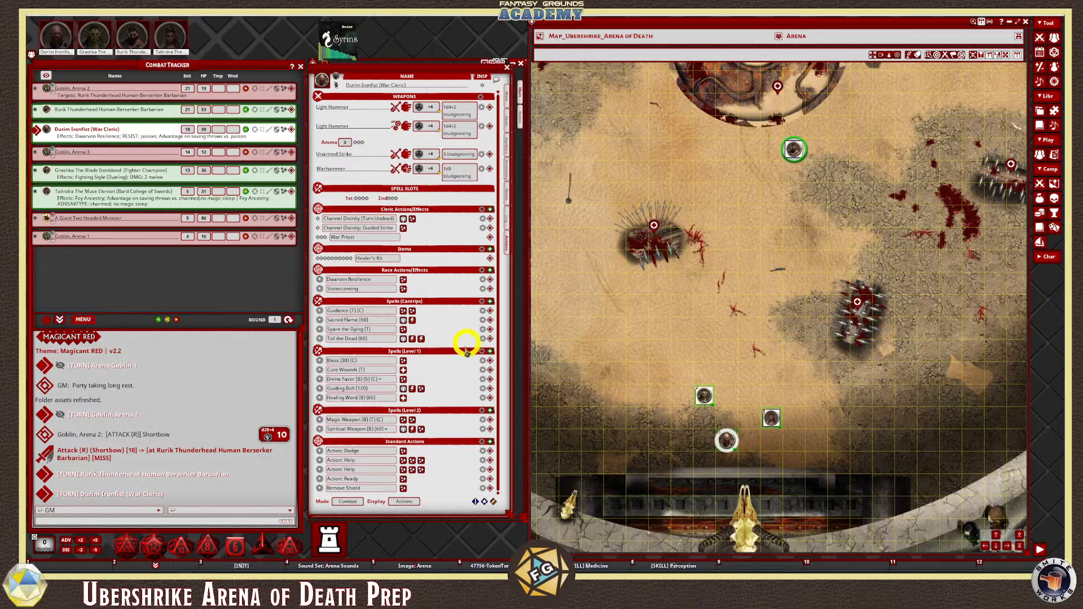
click(489, 361)
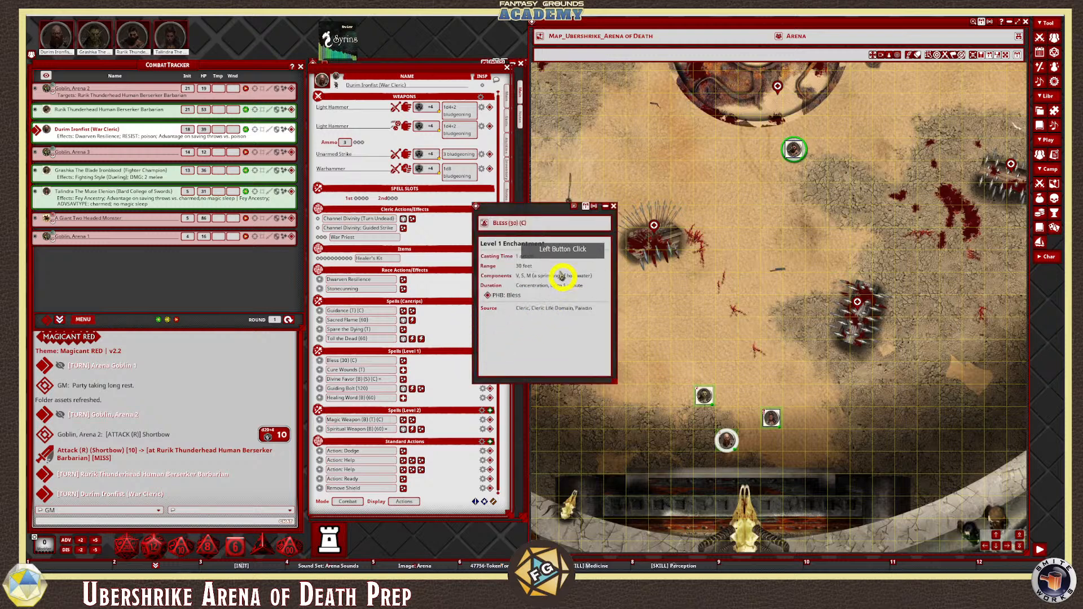
click(613, 206)
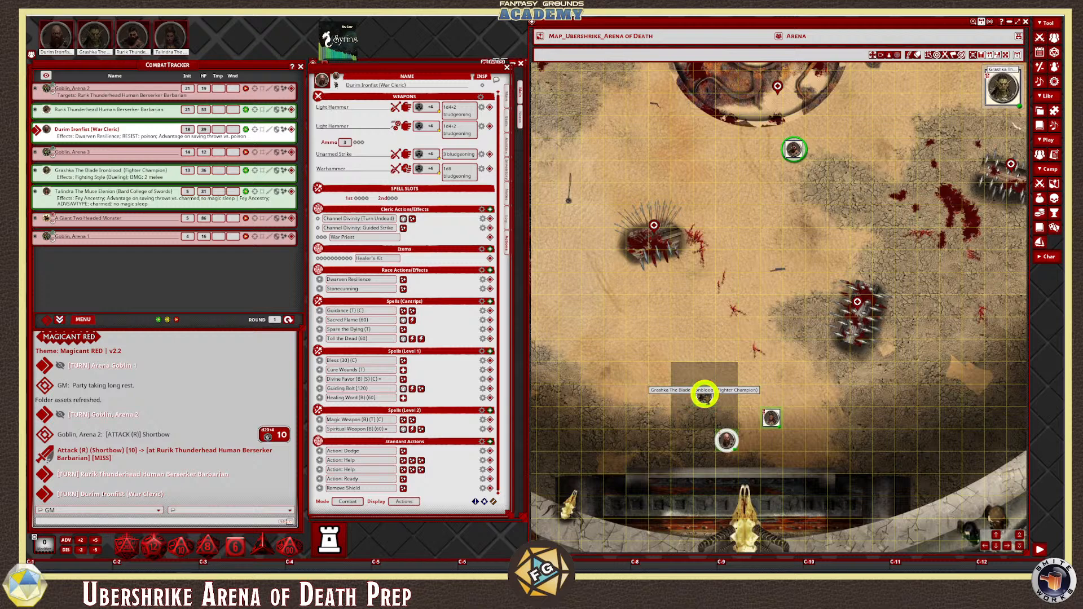
Select the war cleric's token and target the fighter champion, the bard and the cleric himself
ctrl+click(705, 395)
ctrl+click(705, 396)
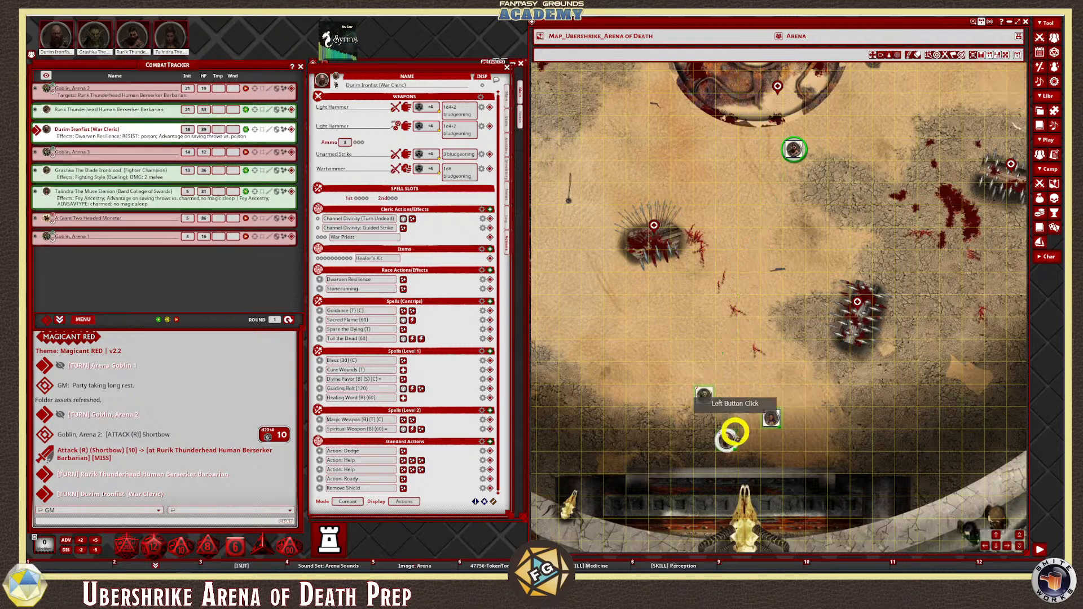
click(728, 441)
click(729, 442)
drag(730, 440, 726, 440)
ctrl+click(706, 399)
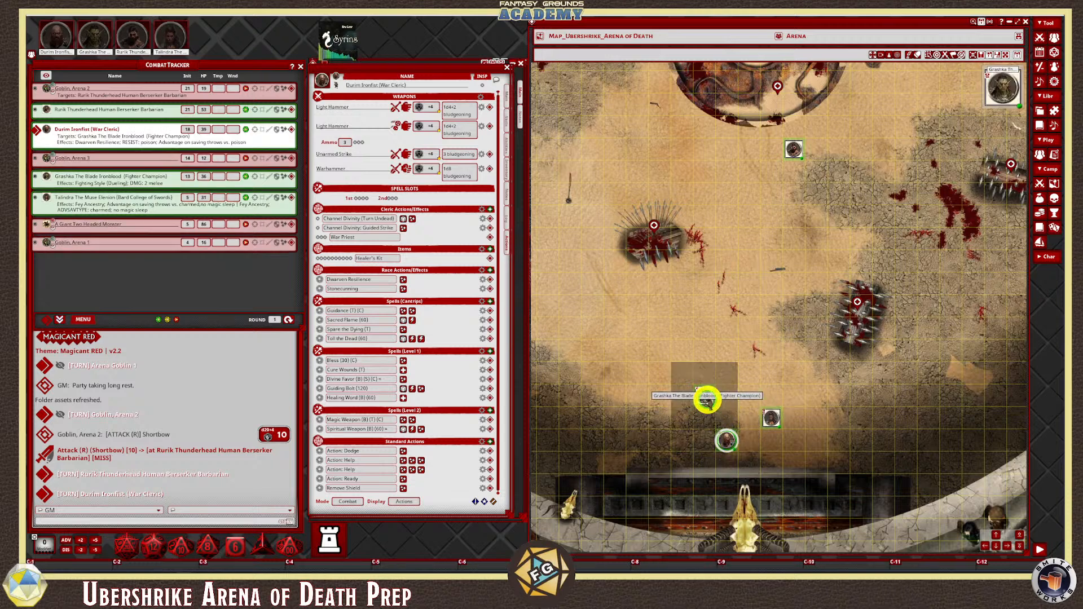
ctrl+click(771, 419)
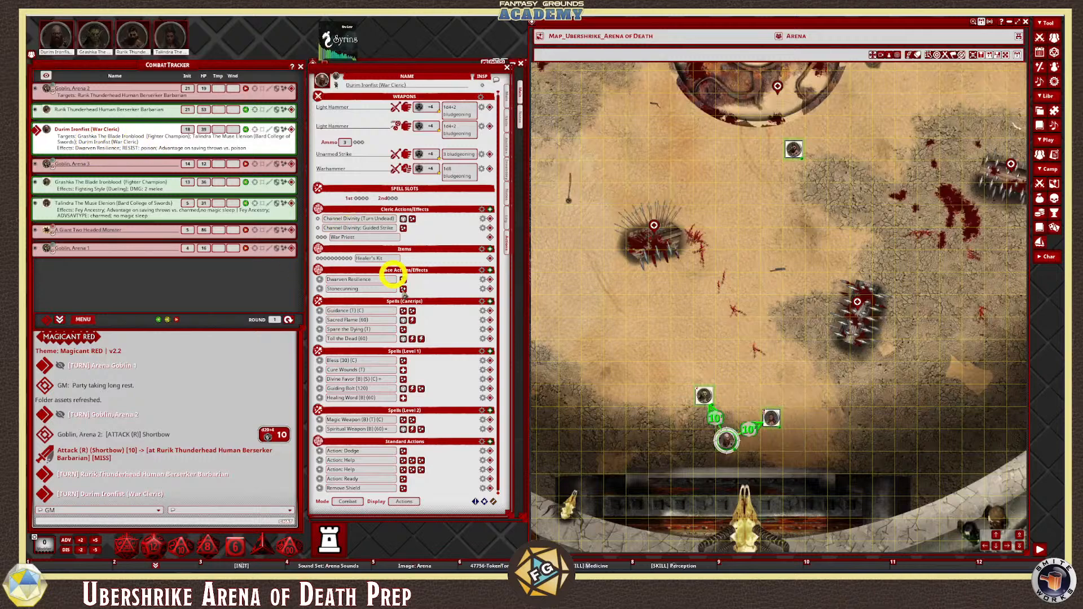
Cast Bless from the war cleric's level 1 spells, applying its effect to the three targeted party members
click(403, 361)
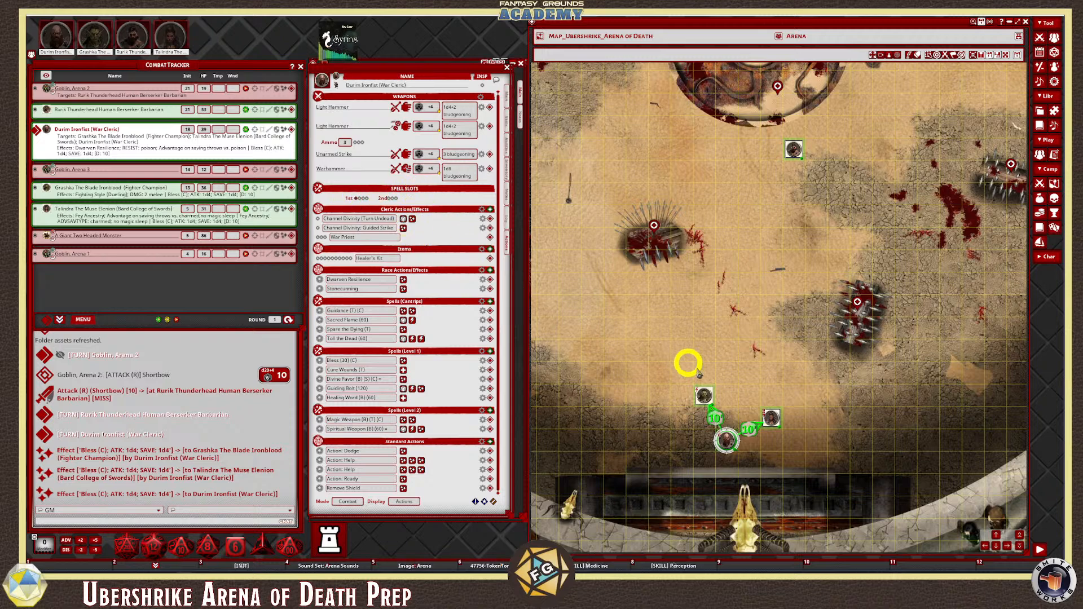
scroll(714, 376, down, 1)
scroll(739, 429, down, 1)
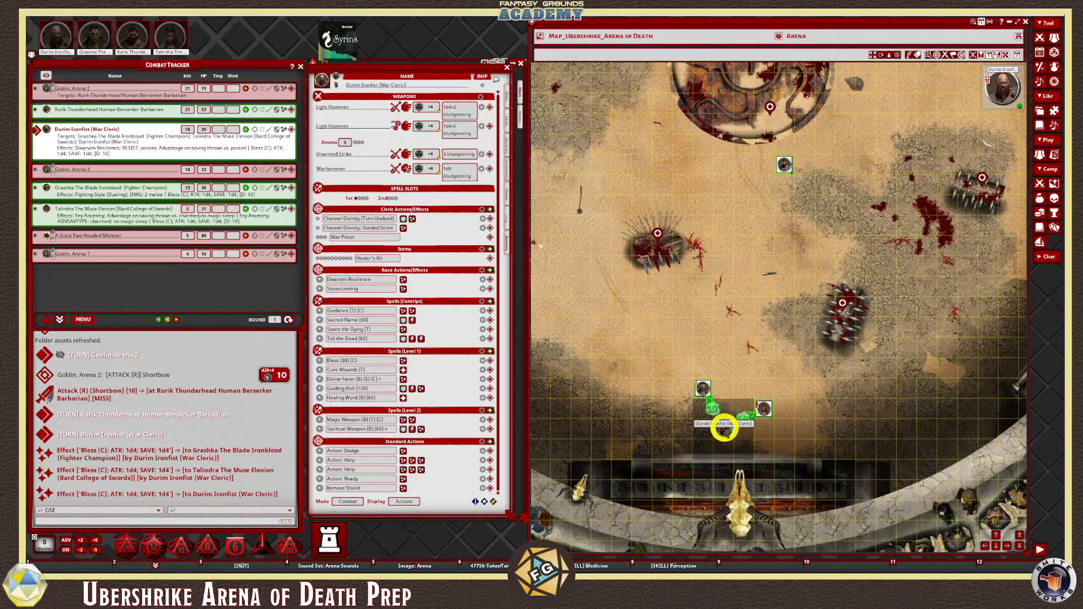
Move the war cleric's token north from the gate to a spot ahead of the fighter champion and the bard
click(724, 428)
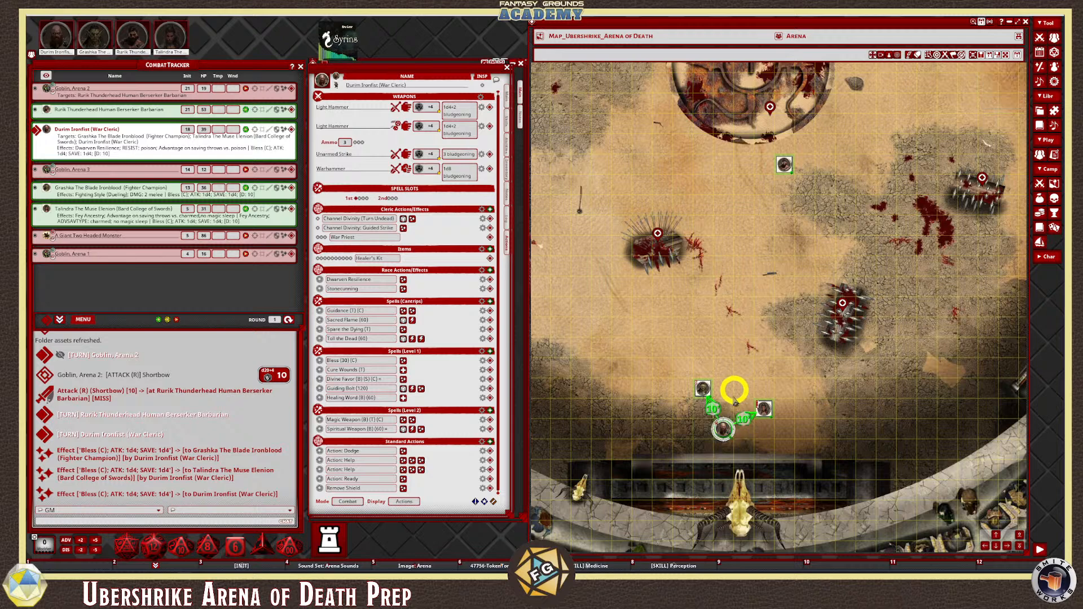
drag(723, 428, 733, 361)
click(781, 369)
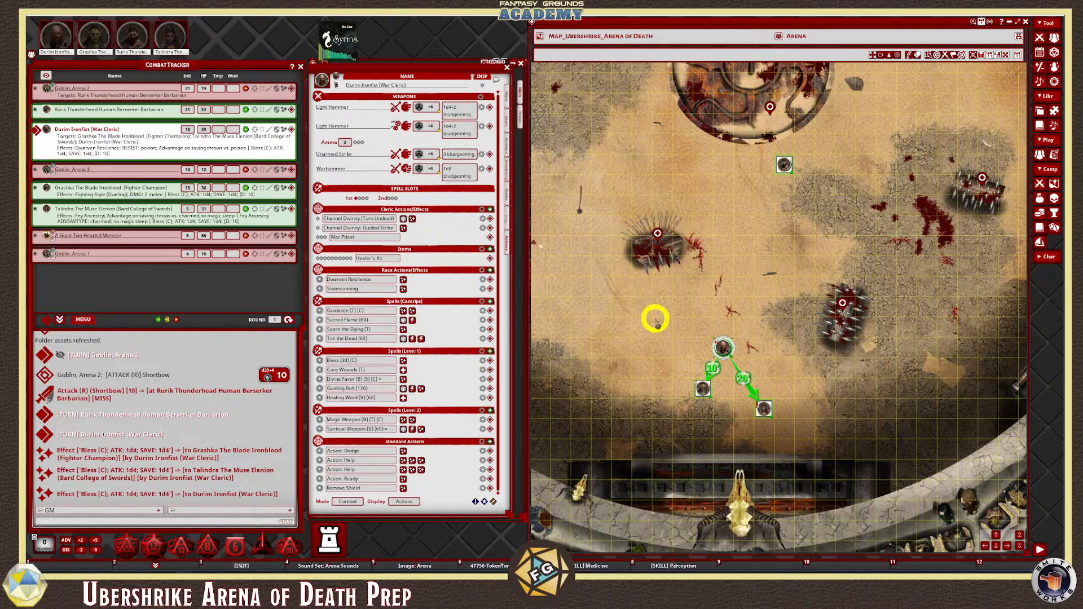
scroll(660, 314, down, 1)
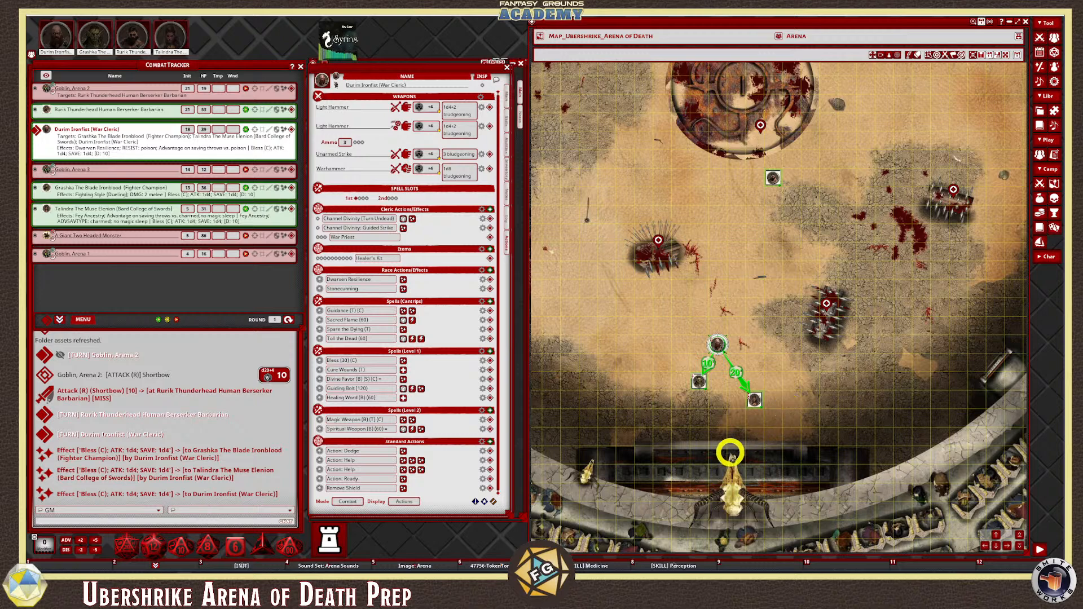
right_click(680, 308)
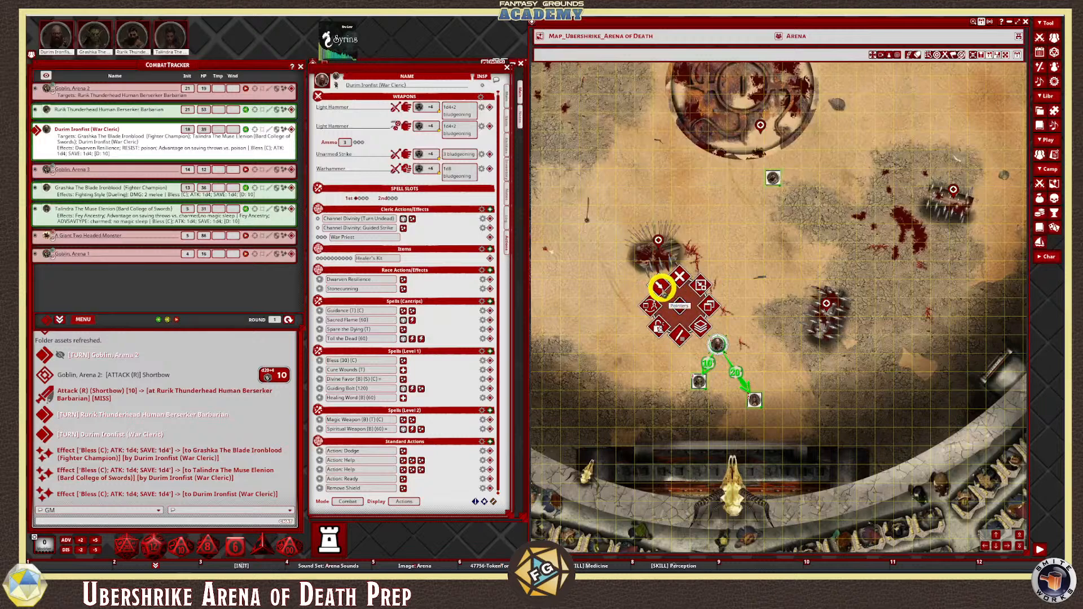
click(661, 288)
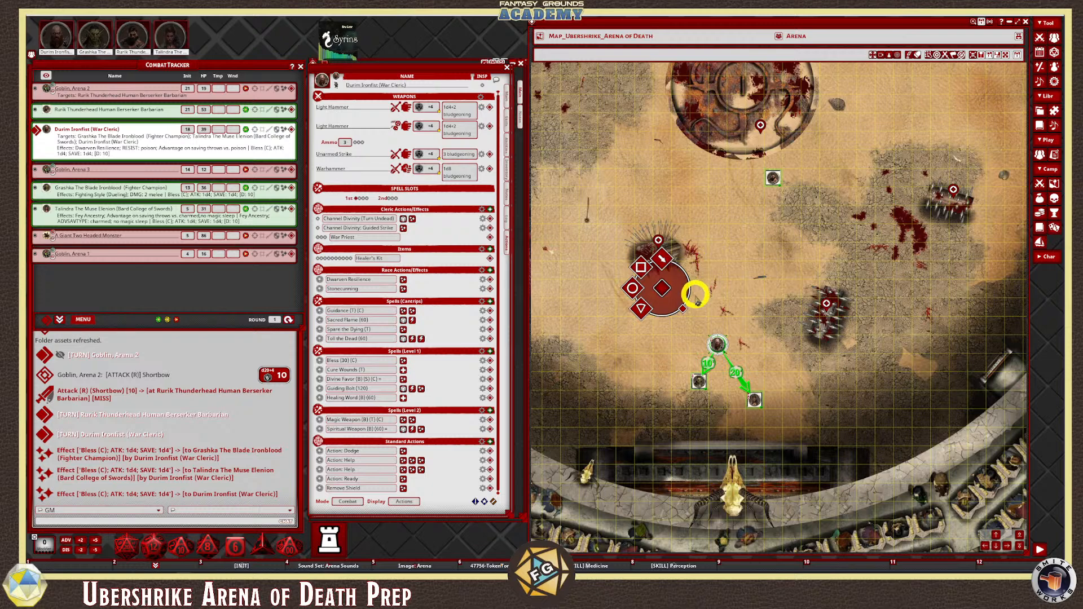
click(662, 348)
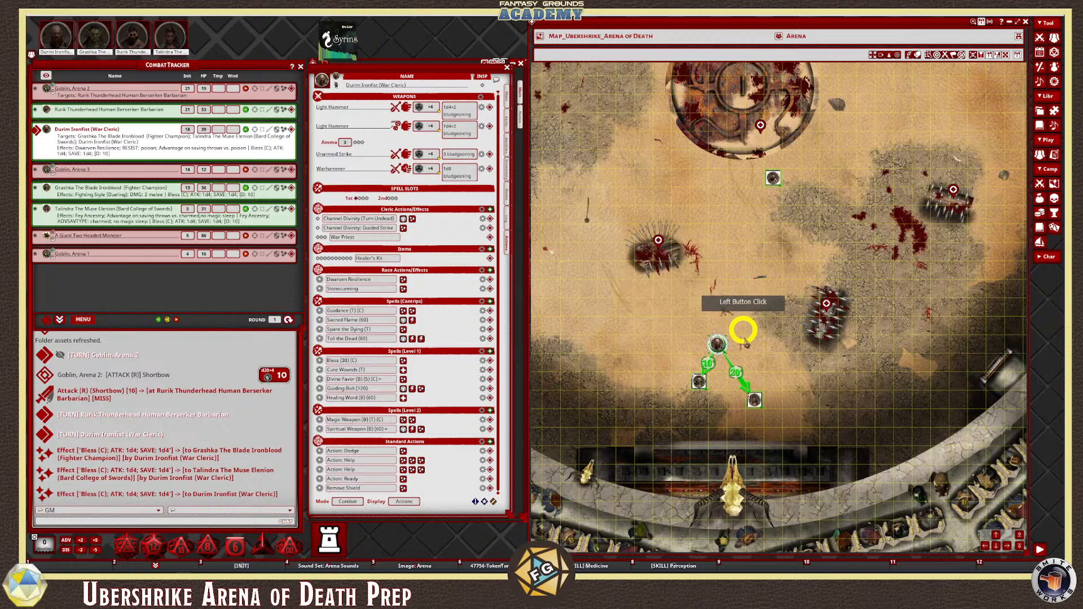
Search the asset library's tokens across all sources for Spiritual Weapon
click(1055, 110)
drag(560, 141, 703, 56)
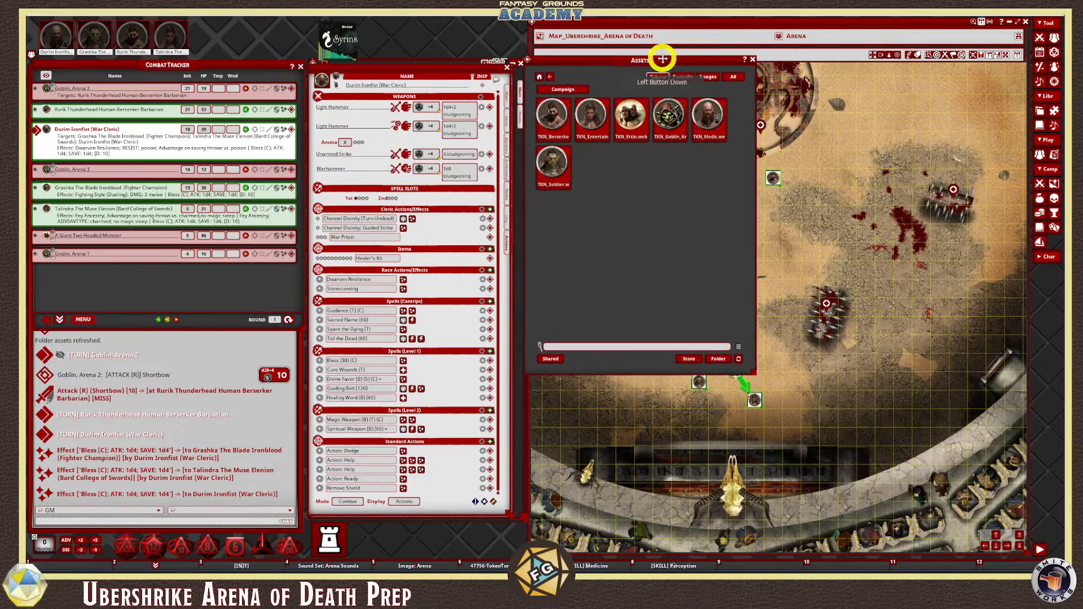
click(545, 74)
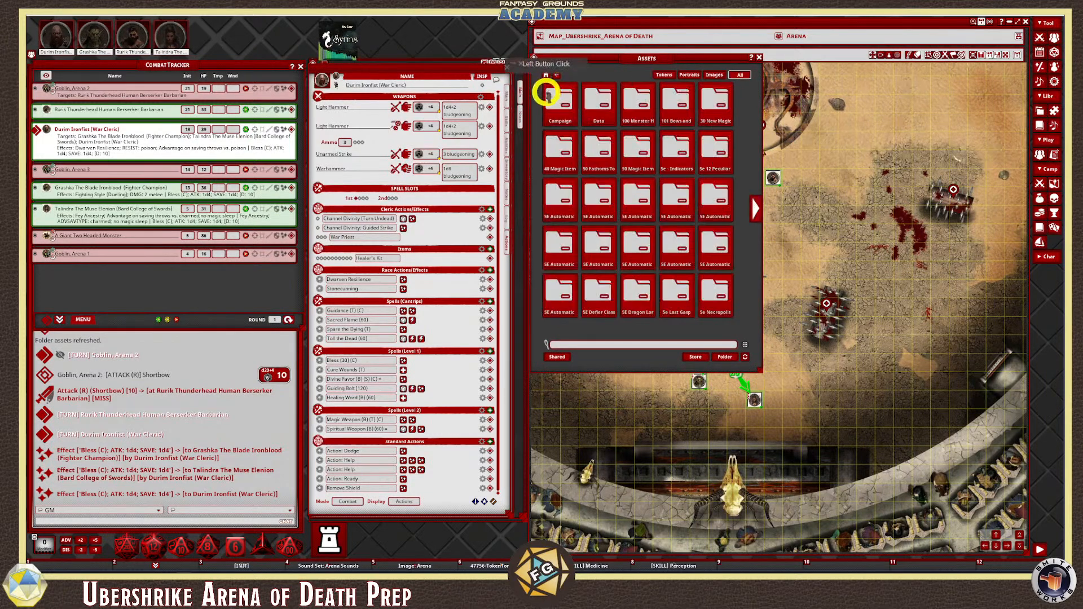
click(717, 75)
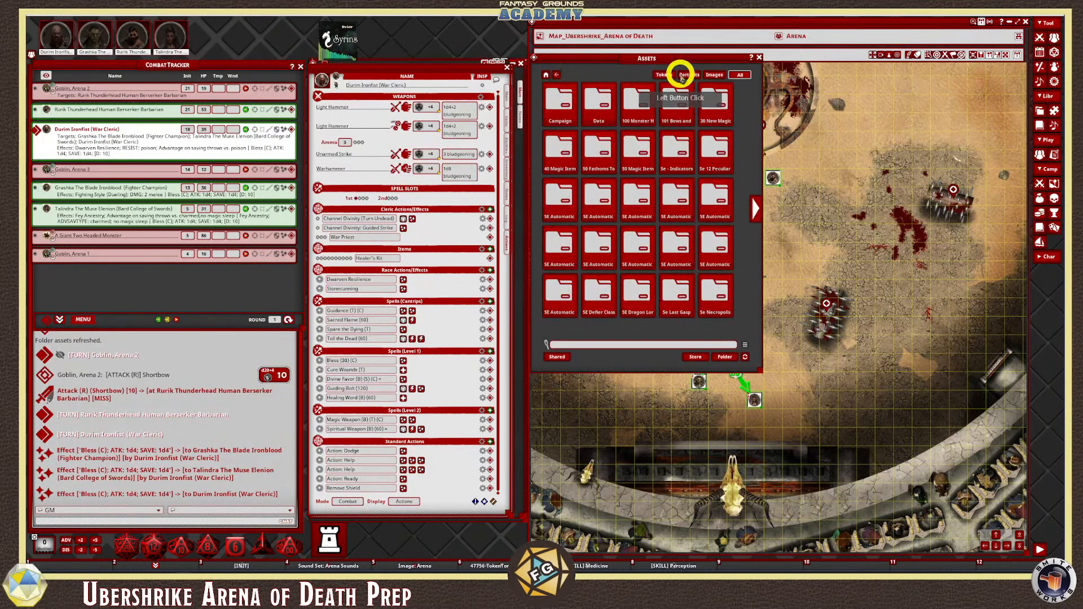
click(665, 74)
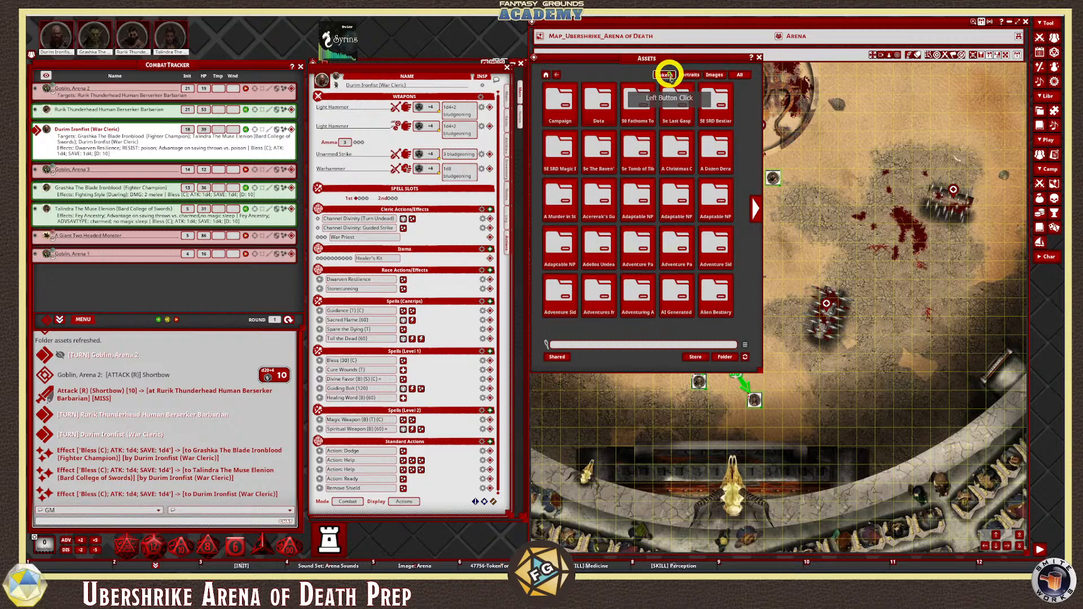
click(595, 342)
text(Spell Token)
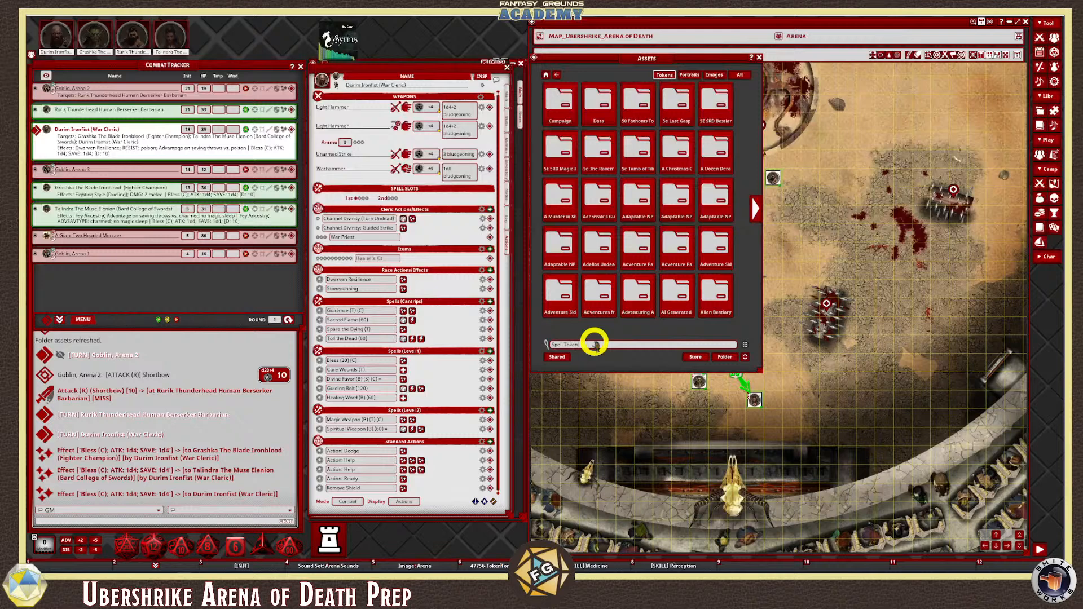
text(Spiritual Weap)
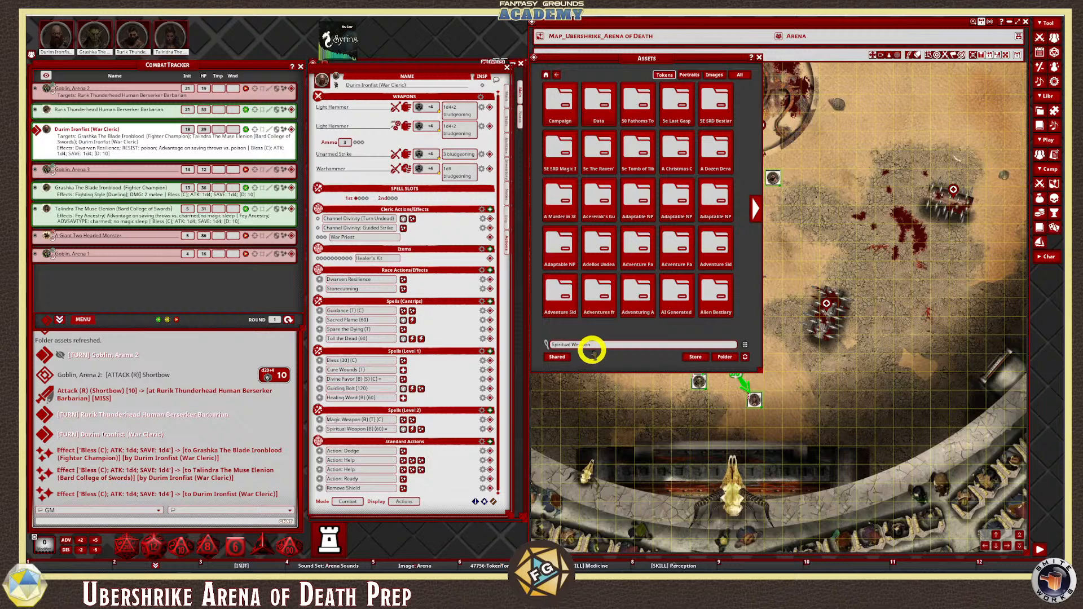
click(606, 344)
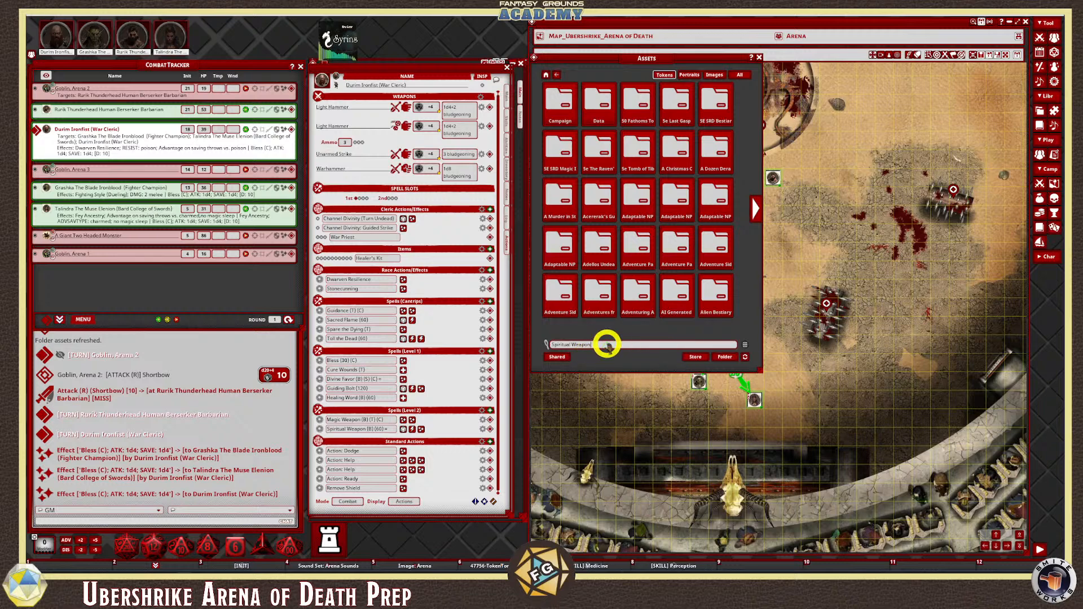
key(Return)
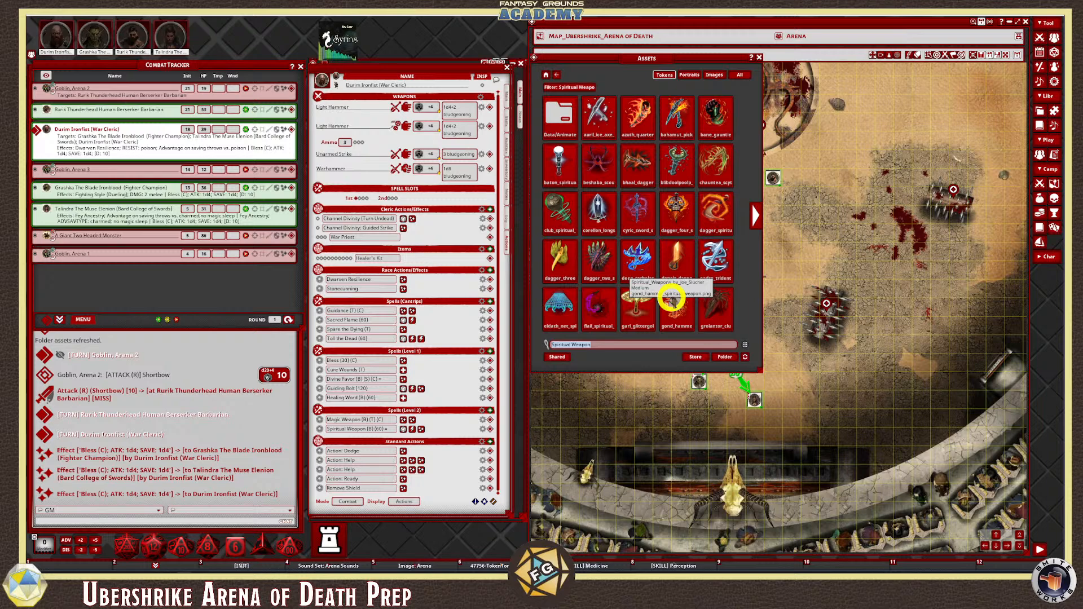
Store the Moradin hammer spiritual weapon token in an empty hotkey slot and close the asset library
click(752, 218)
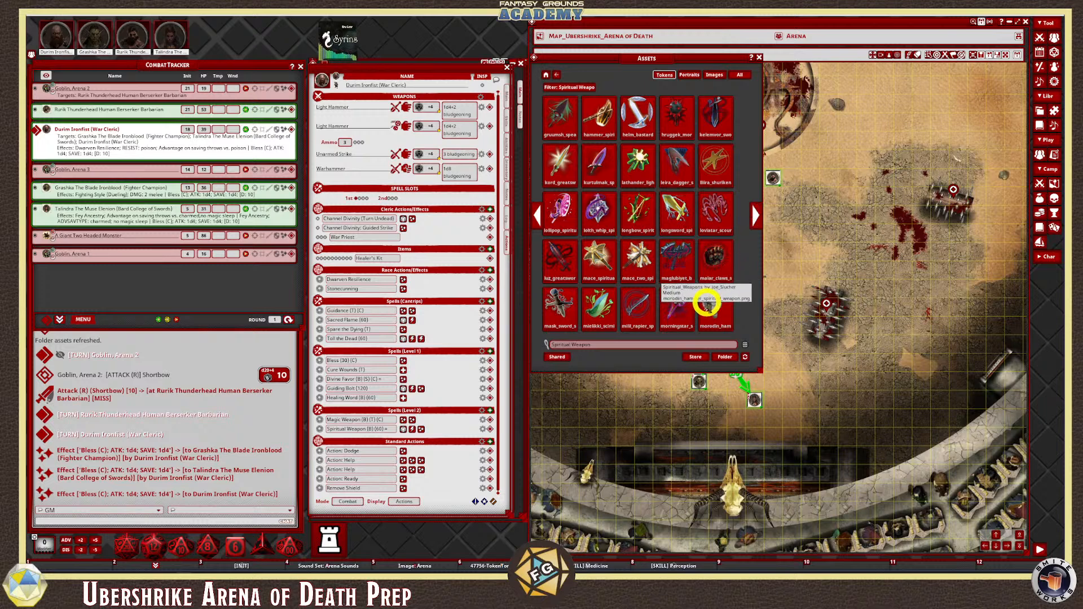
drag(707, 303, 756, 564)
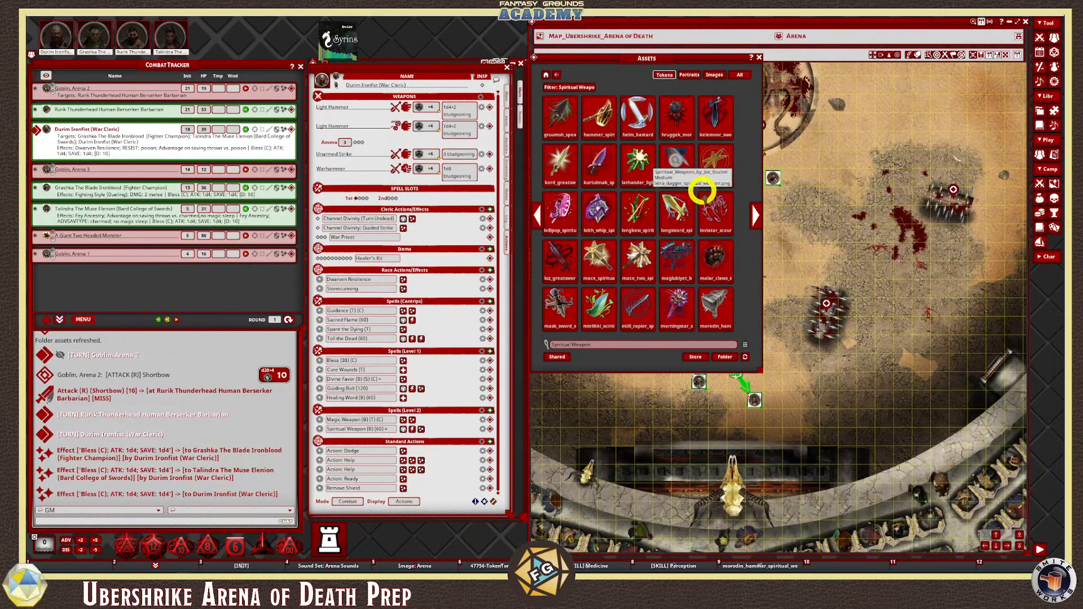
click(758, 57)
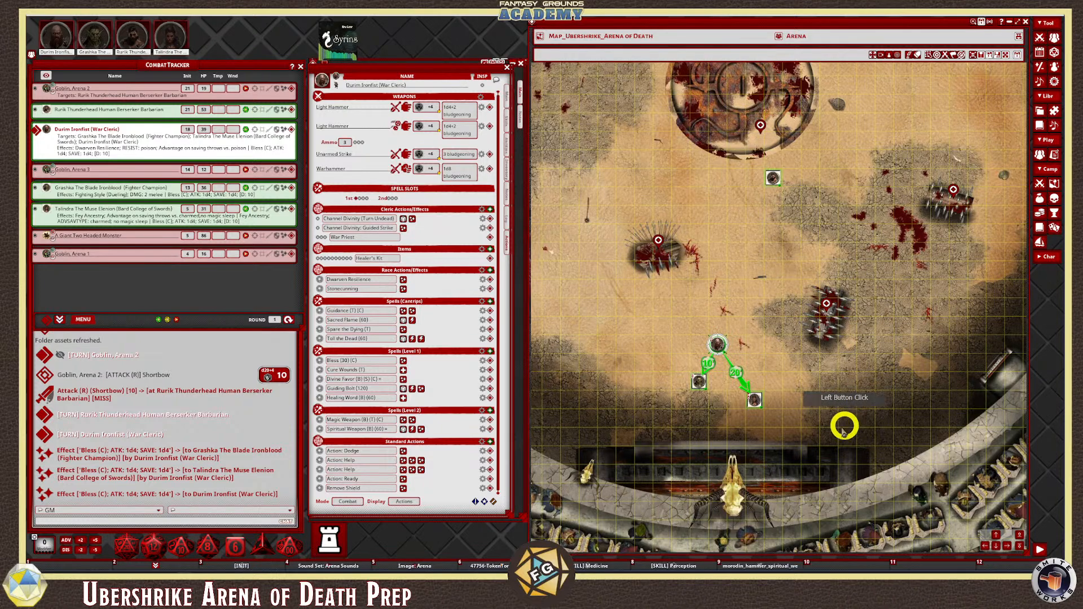
Place the stored Moradin hammer token on the arena map, north of the war cleric
scroll(829, 446, up, 1)
scroll(801, 471, down, 2)
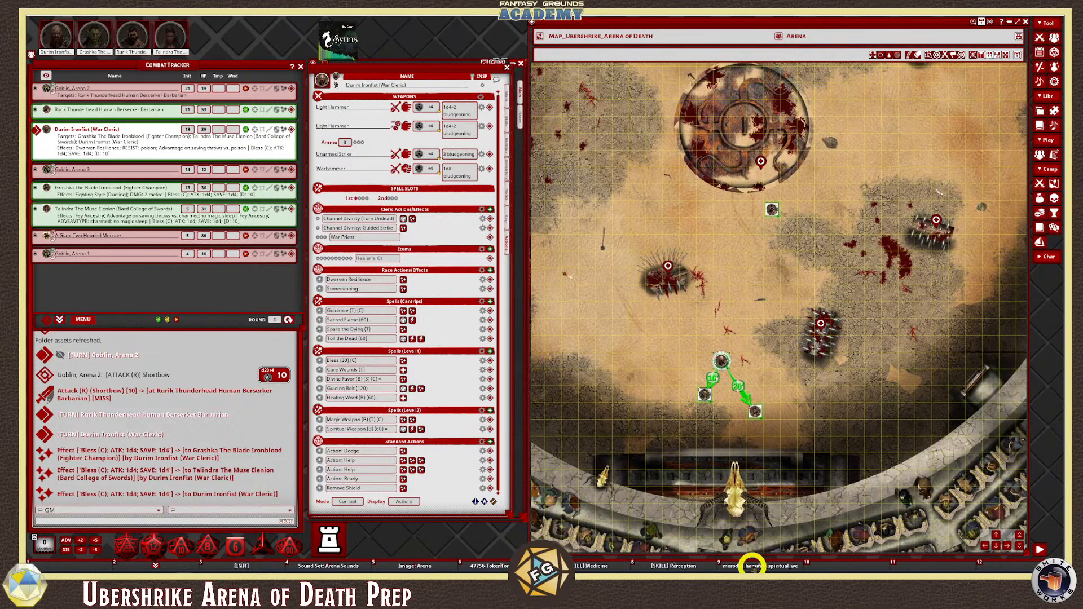
drag(752, 564, 738, 309)
scroll(738, 309, up, 3)
click(737, 308)
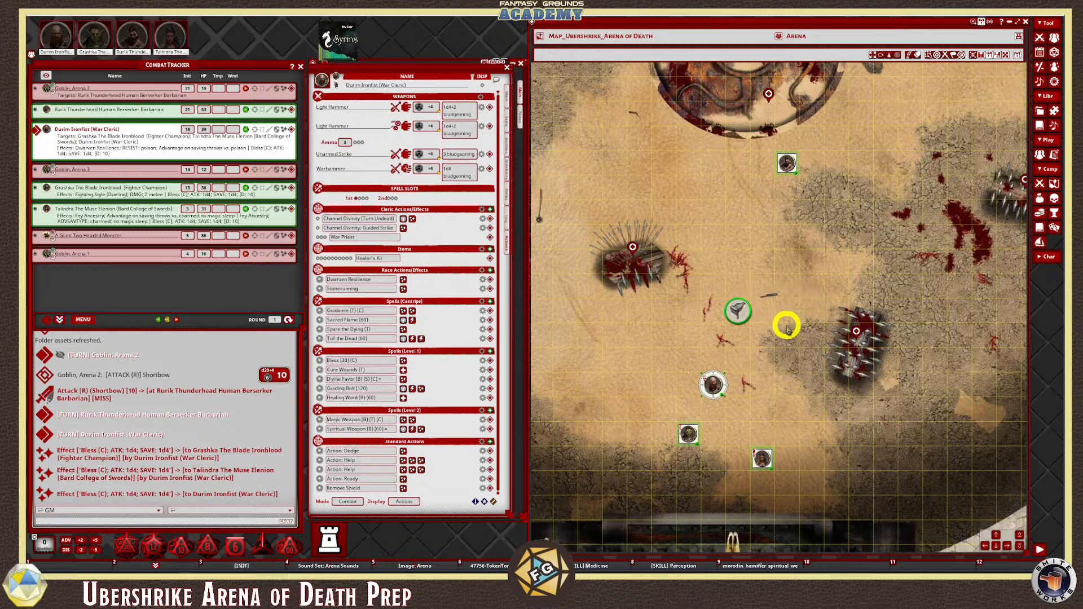
mouse_move(734, 310)
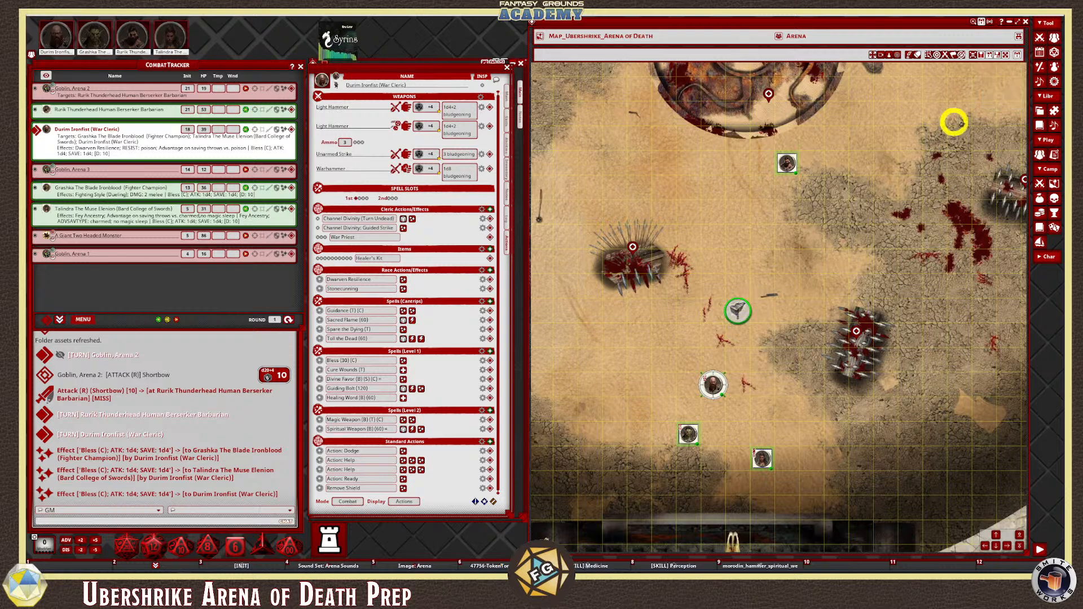
Open the map's lighting settings and set the bright light range to 10 with a falloff of 15
click(982, 26)
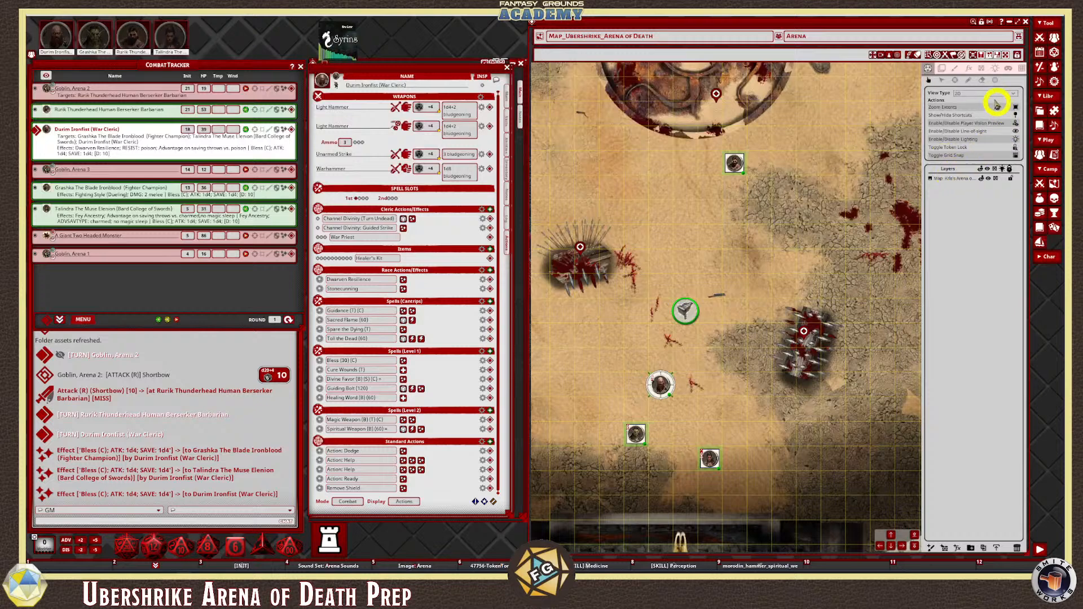
click(996, 69)
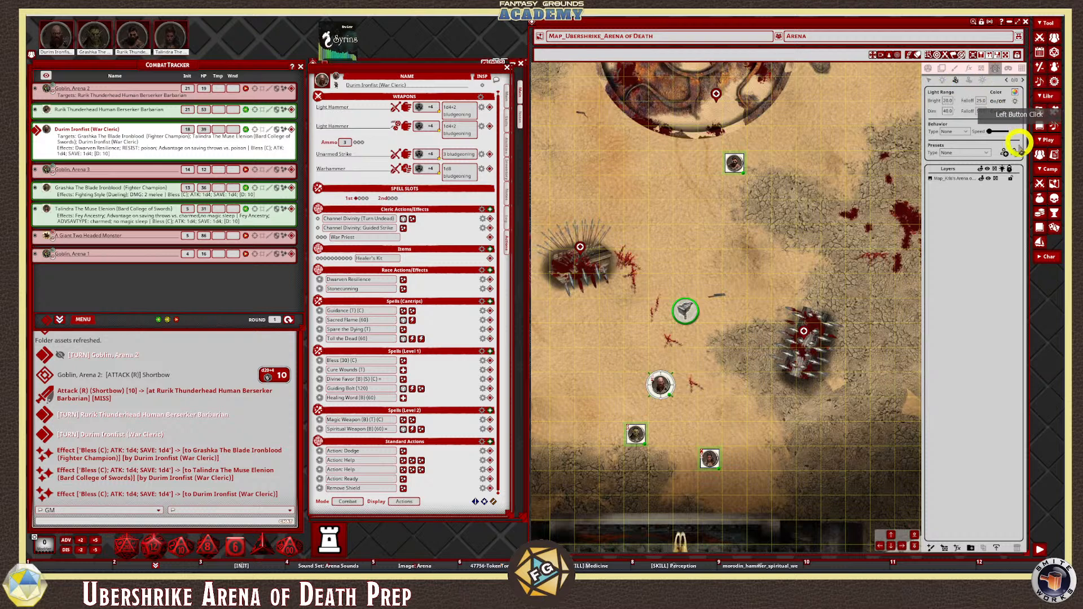
click(987, 153)
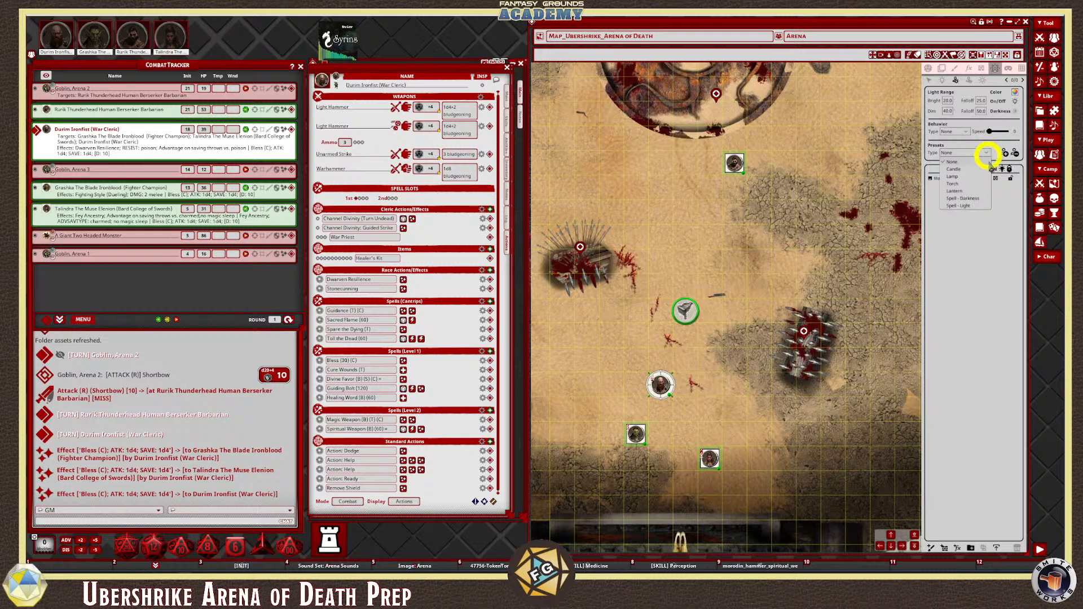
click(999, 221)
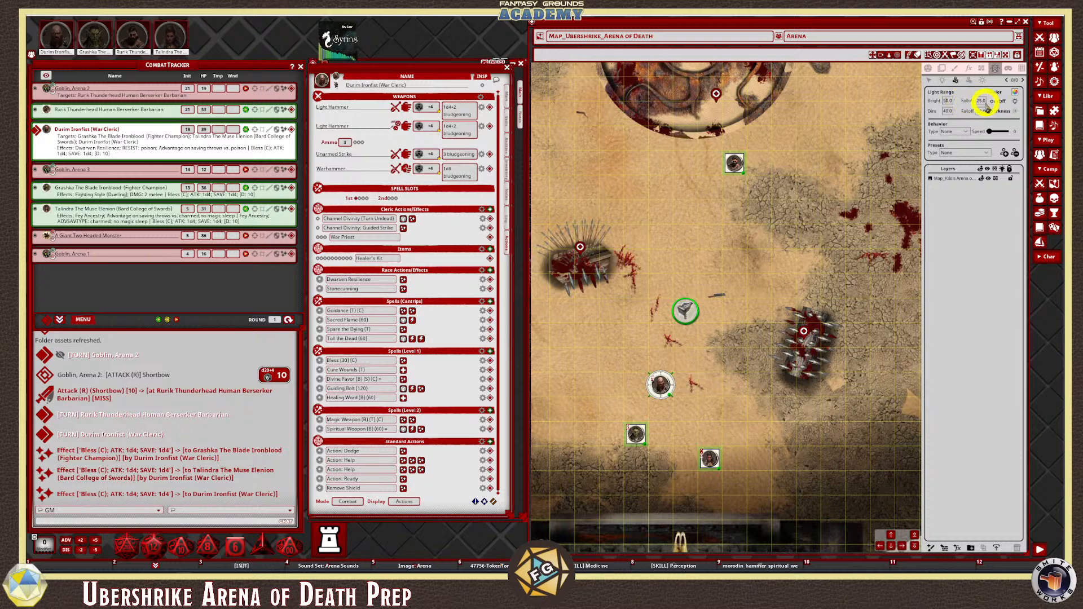
drag(952, 102, 939, 103)
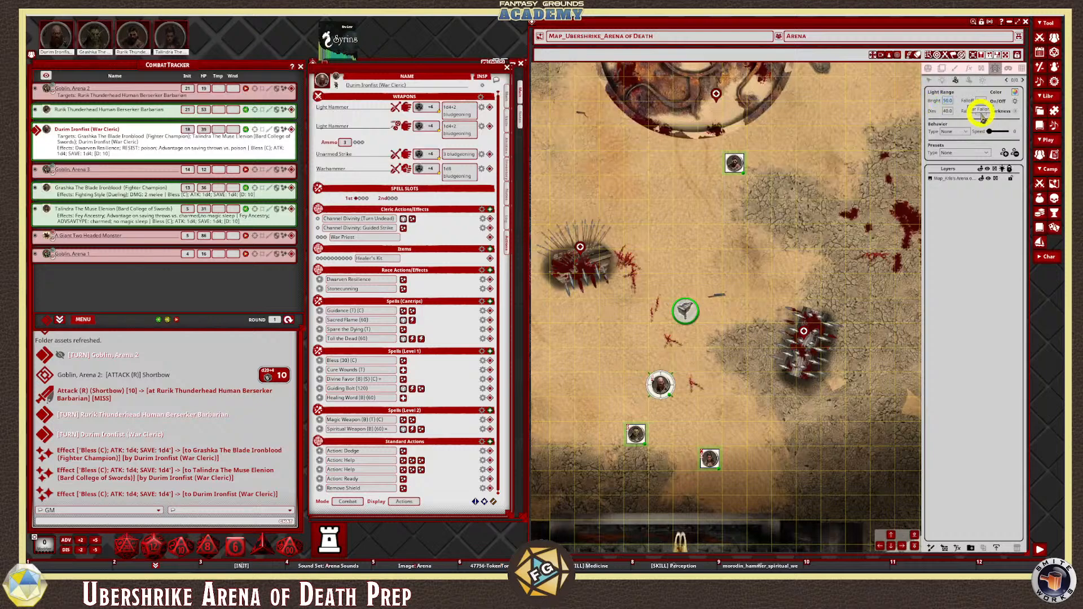
text(10)
key(Tab)
text(1)
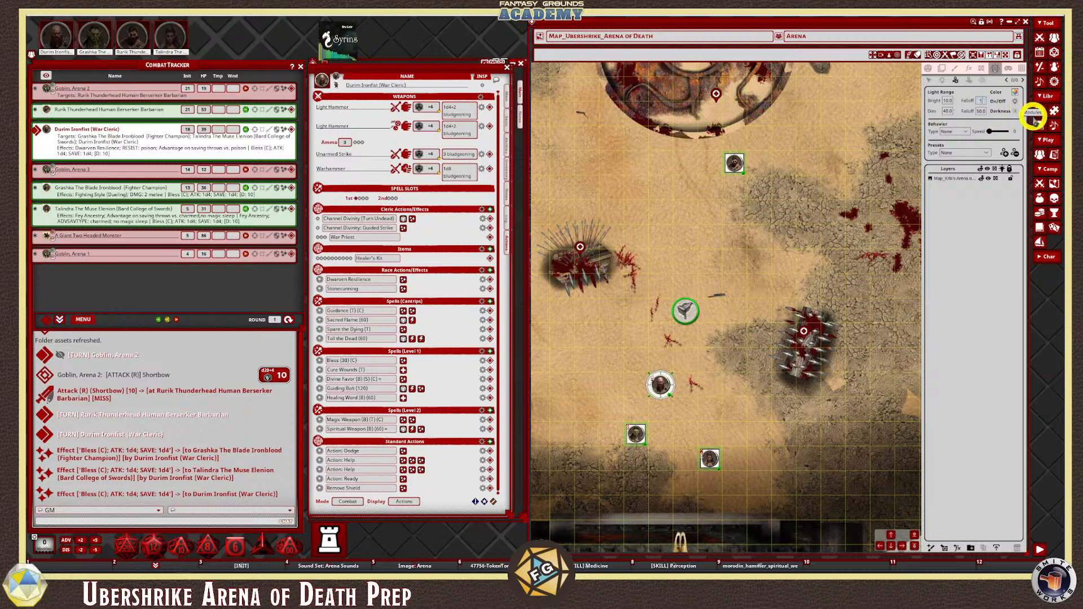
text(5)
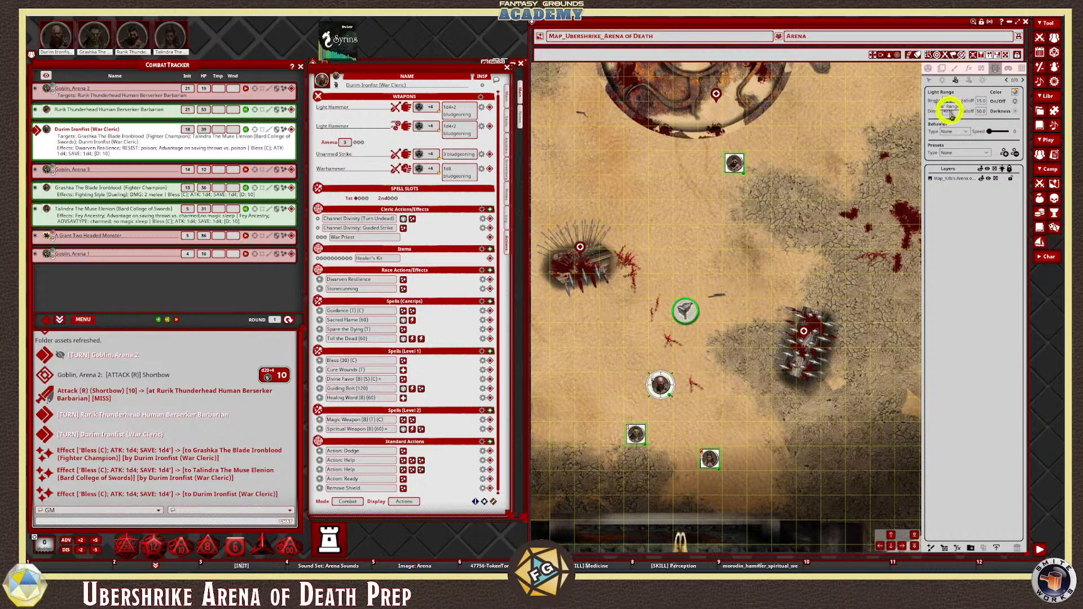
Set the dim light range to 15, the bright falloff to 20 and the dim falloff to 25
click(949, 111)
text(15)
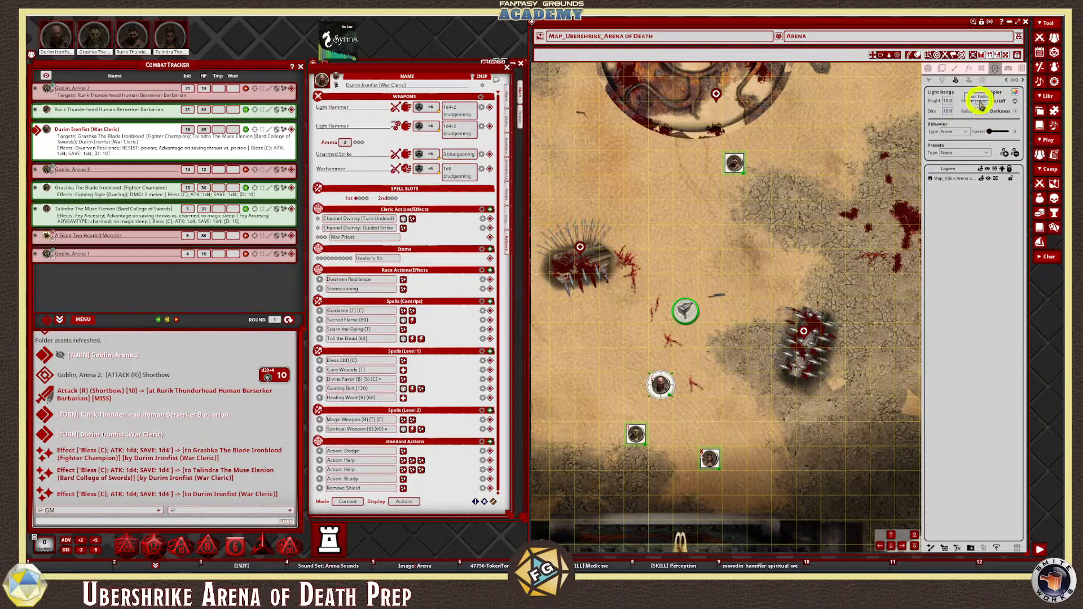
click(980, 101)
text(20)
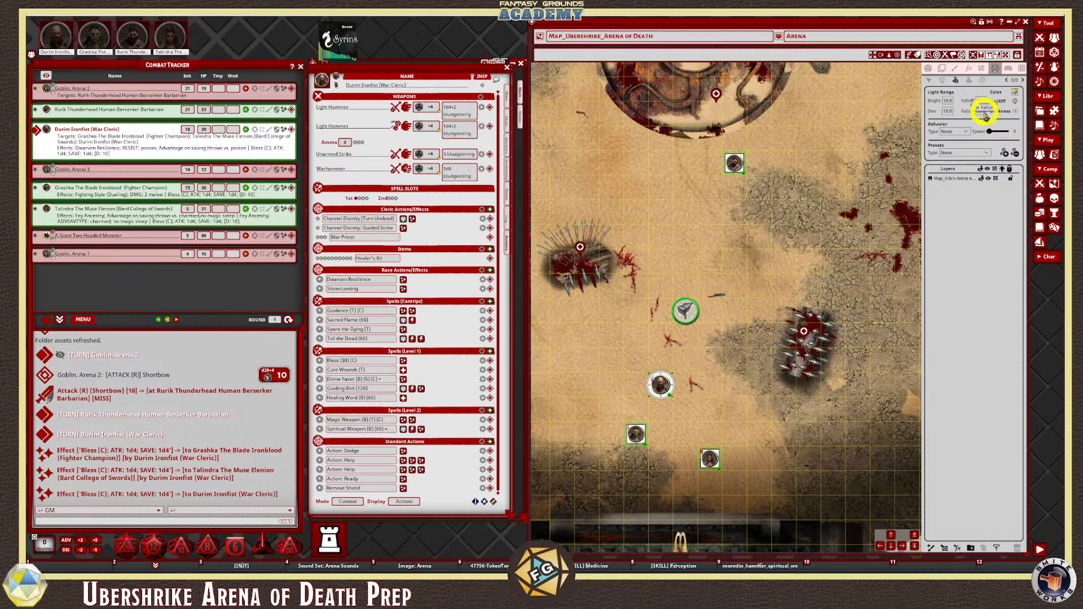
click(980, 111)
text(2)
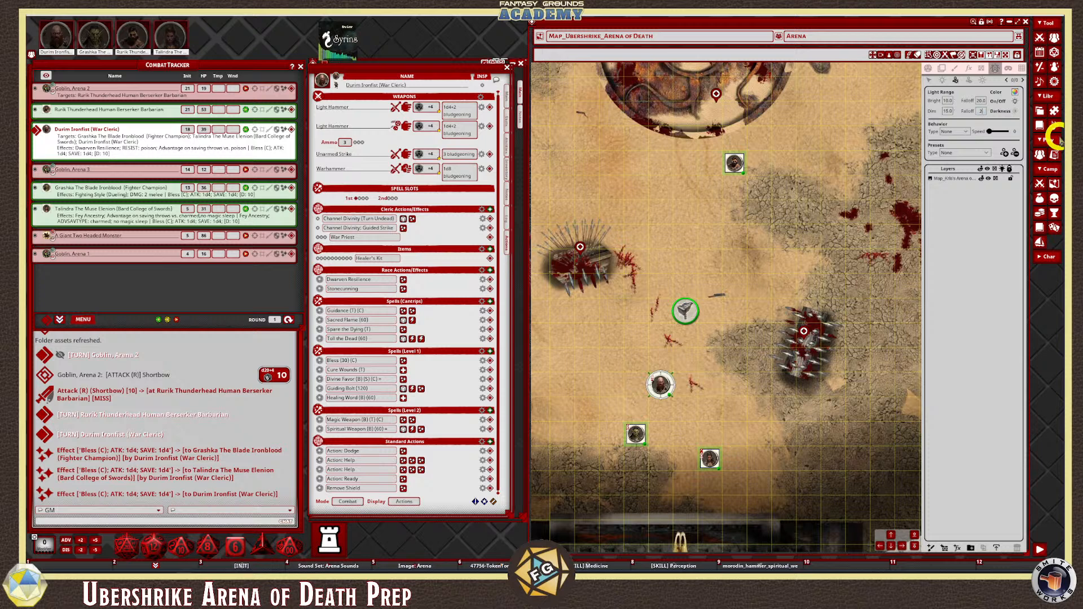
text(5)
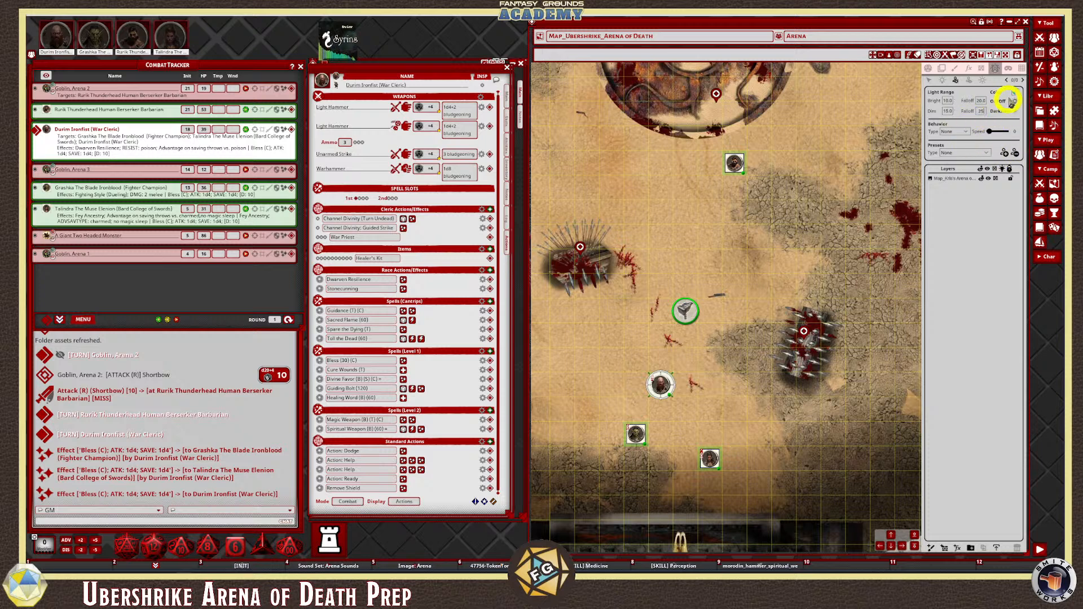
Set the light color to cyan and add the light to the Moradin hammer token
click(1014, 92)
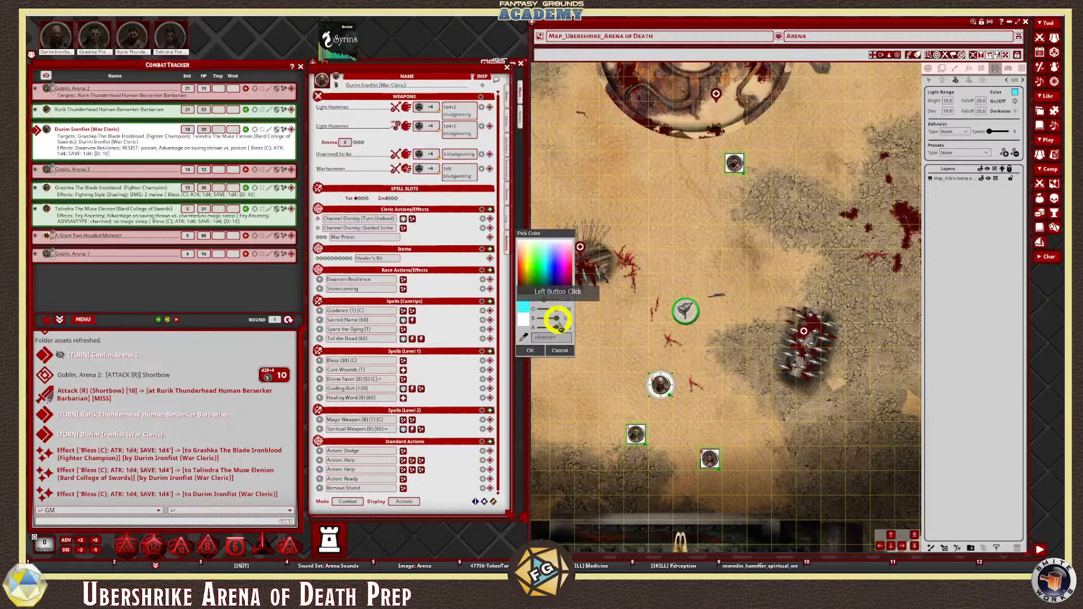
click(530, 350)
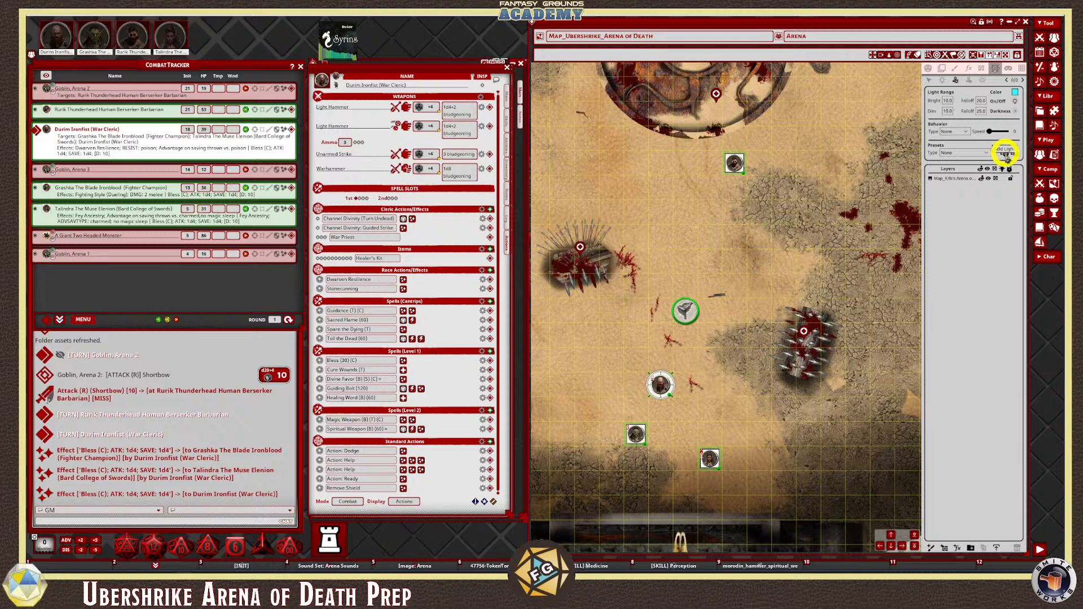
scroll(720, 350, up, 3)
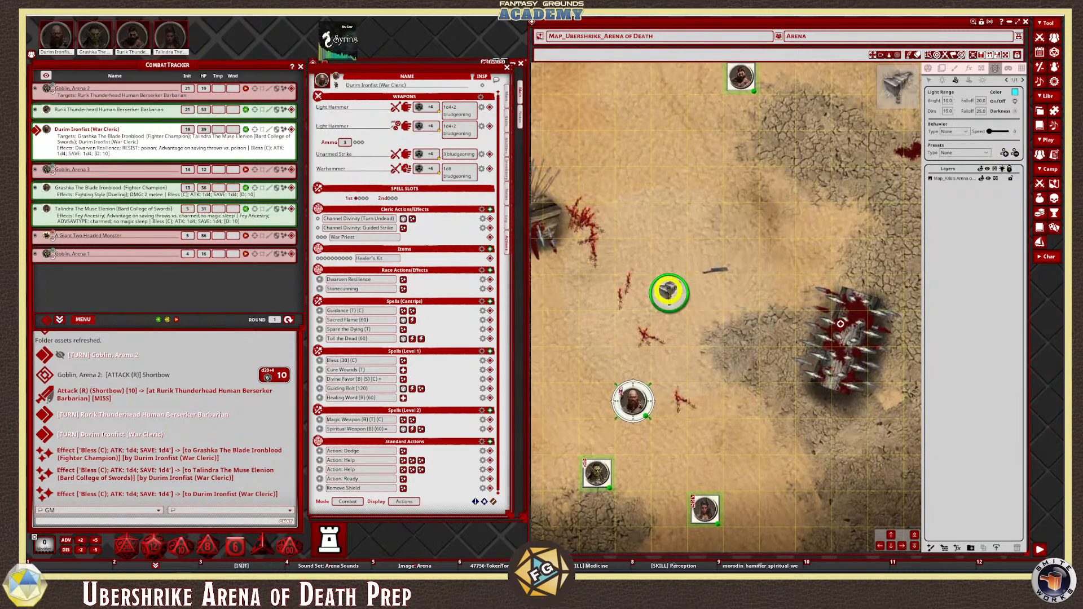
scroll(668, 292, down, 3)
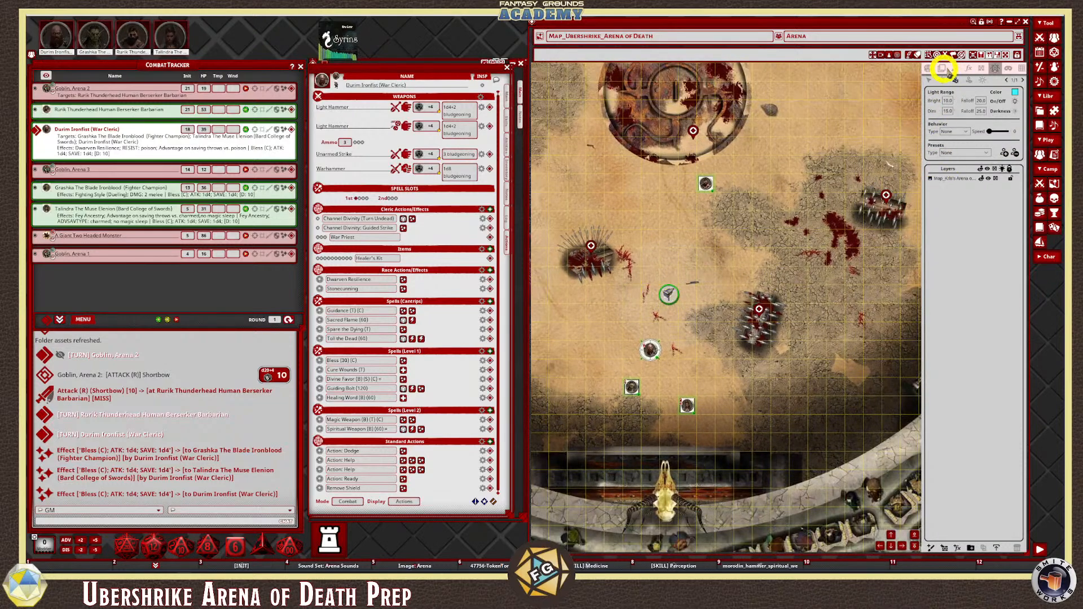
Set the map's ambient light preset to Moonlight and check how the Moradin hammer token's light shows in the dark
click(994, 67)
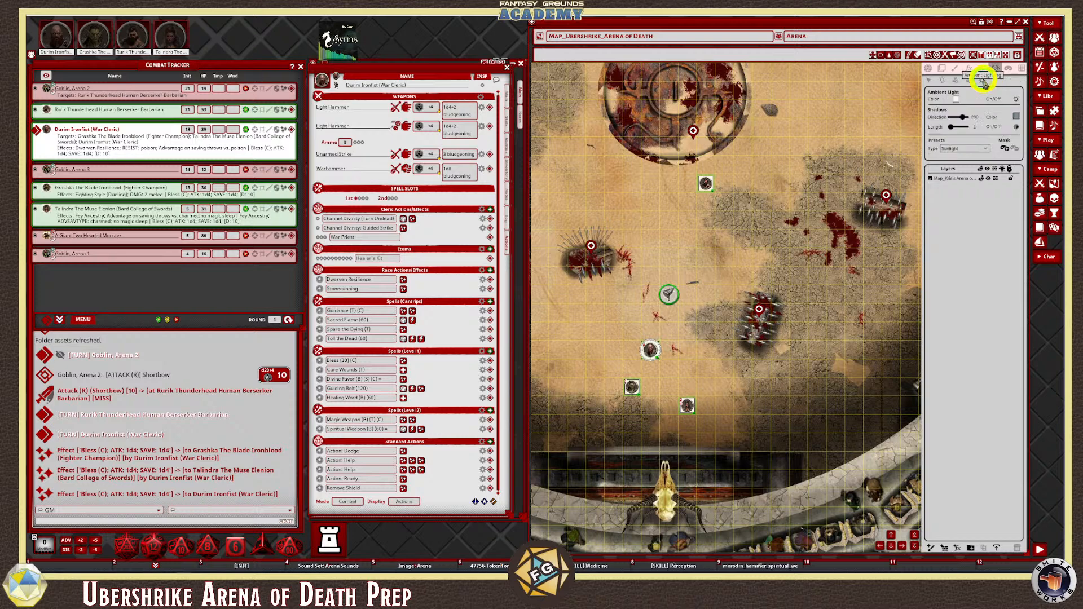
click(989, 150)
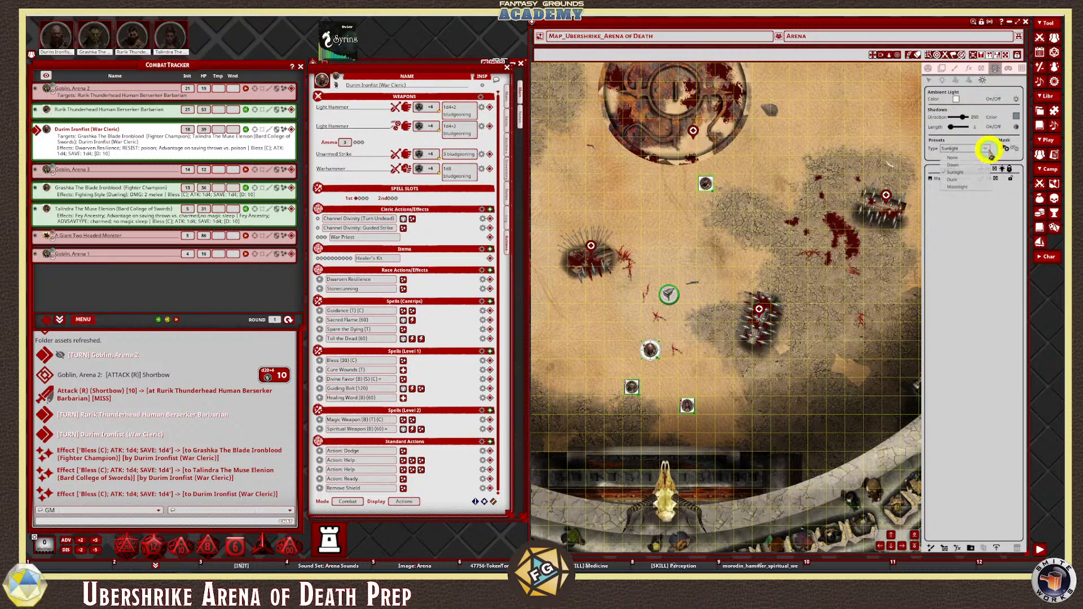
click(961, 187)
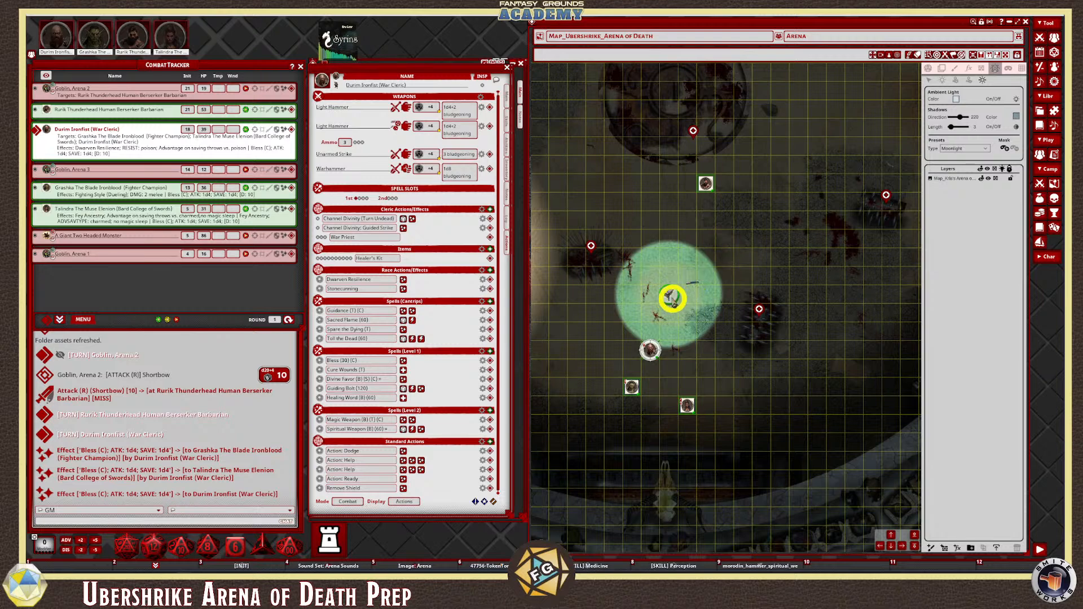
click(927, 68)
click(668, 295)
drag(668, 294, 712, 304)
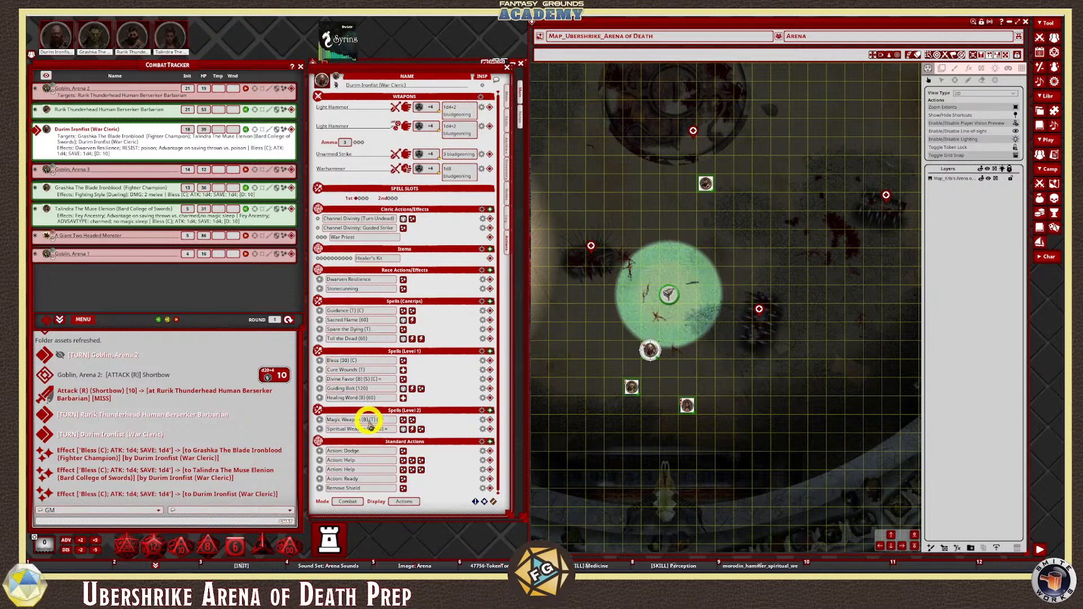
Mark a 2nd-level spell slot as used on the war cleric's sheet and read the Spiritual Weapon spell's full description
scroll(369, 425, up, 1)
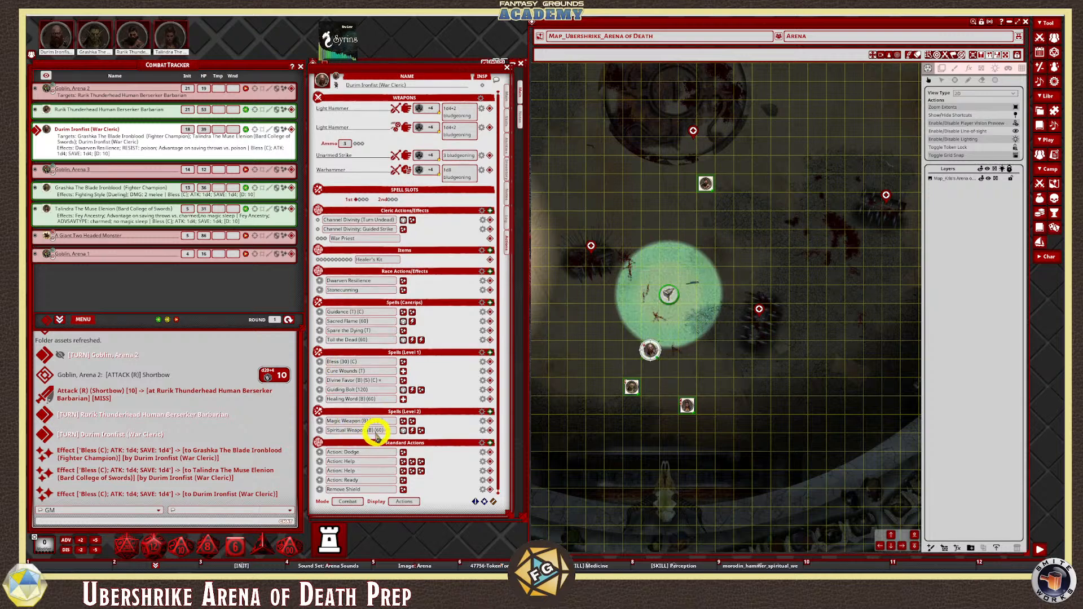
click(389, 200)
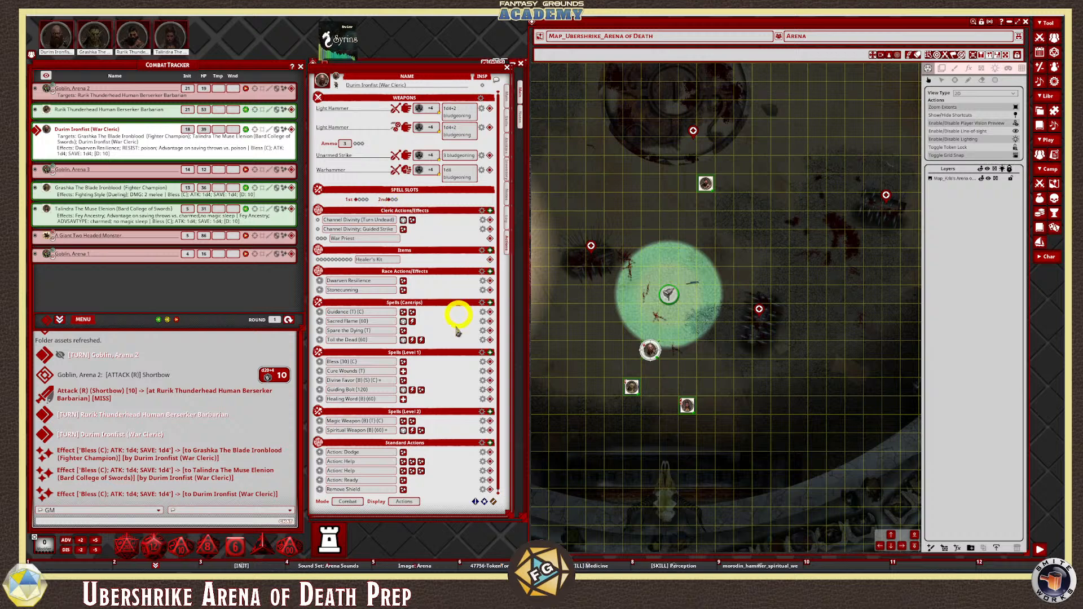
click(489, 430)
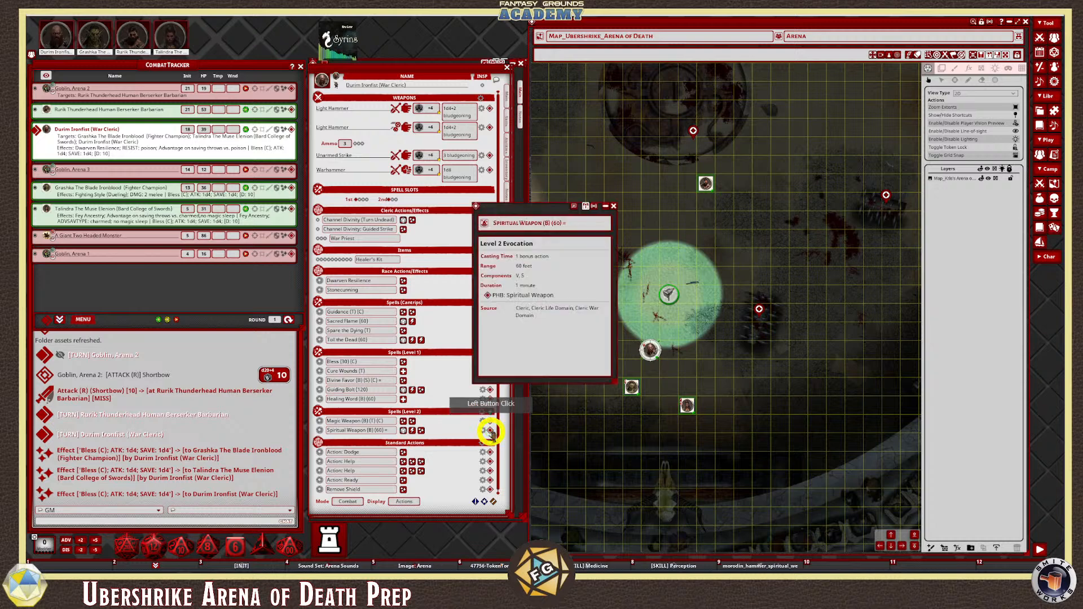
click(489, 295)
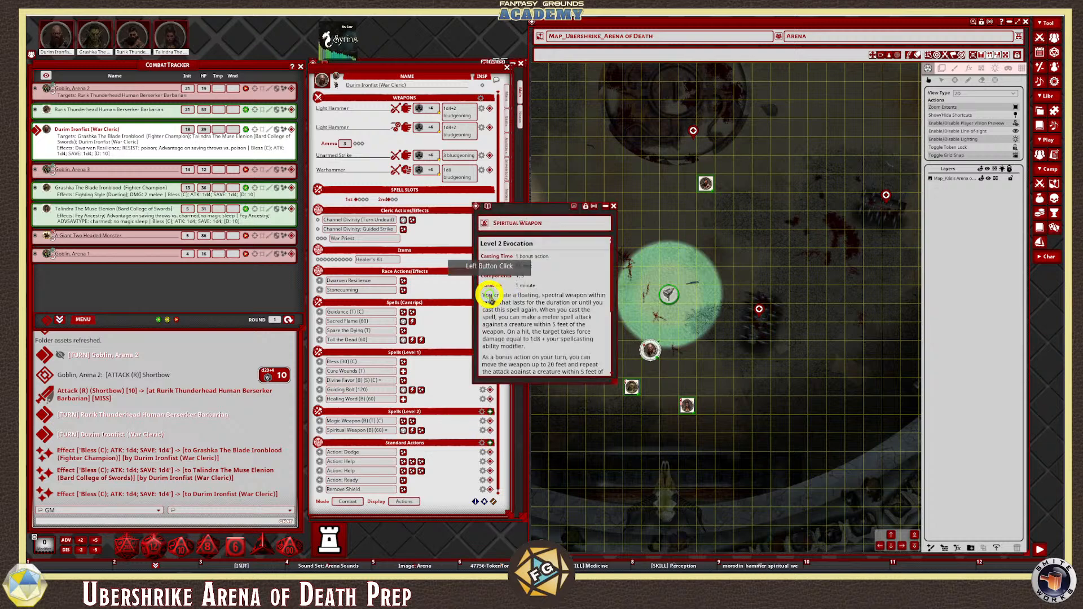
scroll(600, 349, down, 1)
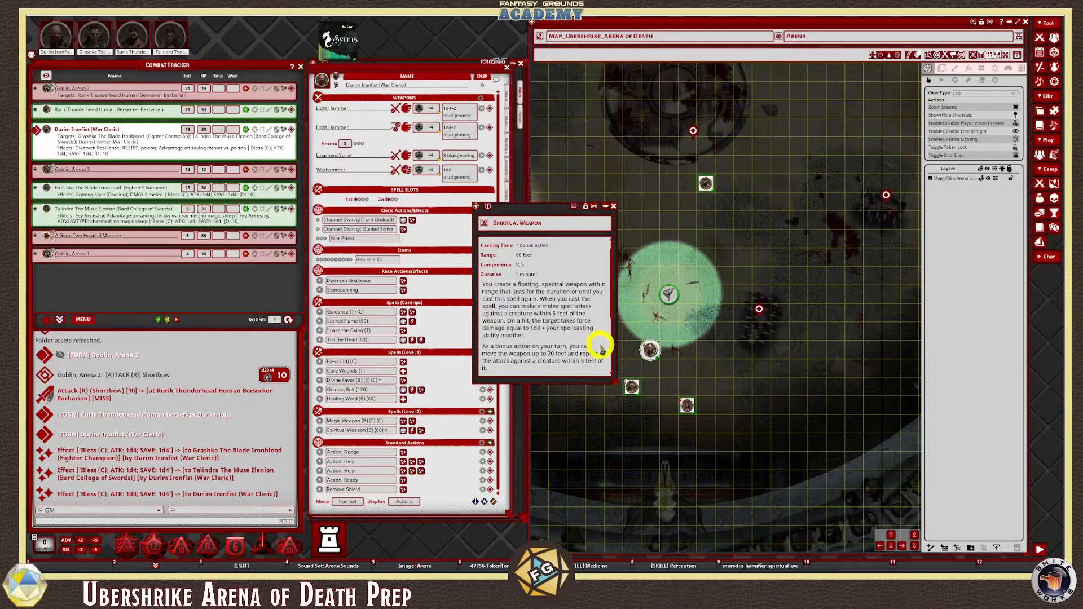
scroll(600, 349, down, 1)
scroll(600, 348, down, 1)
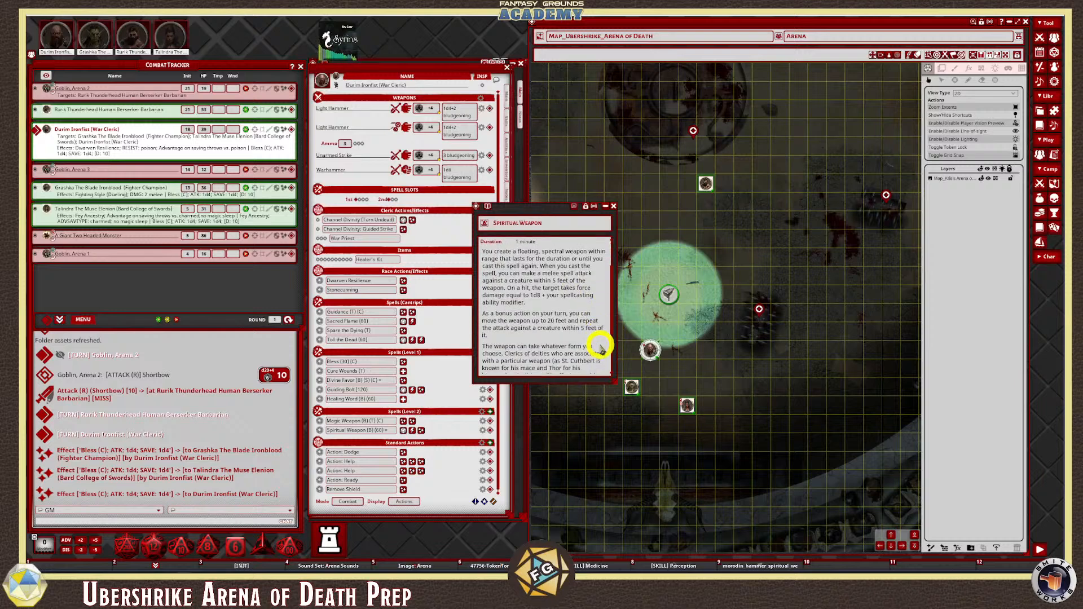
scroll(600, 348, down, 8)
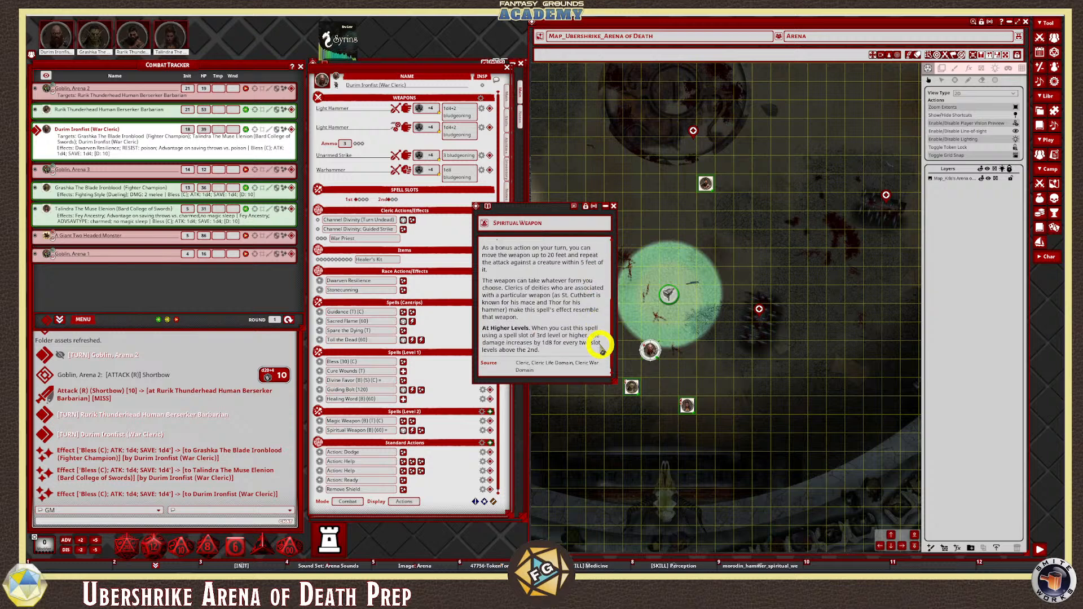
scroll(599, 345, down, 1)
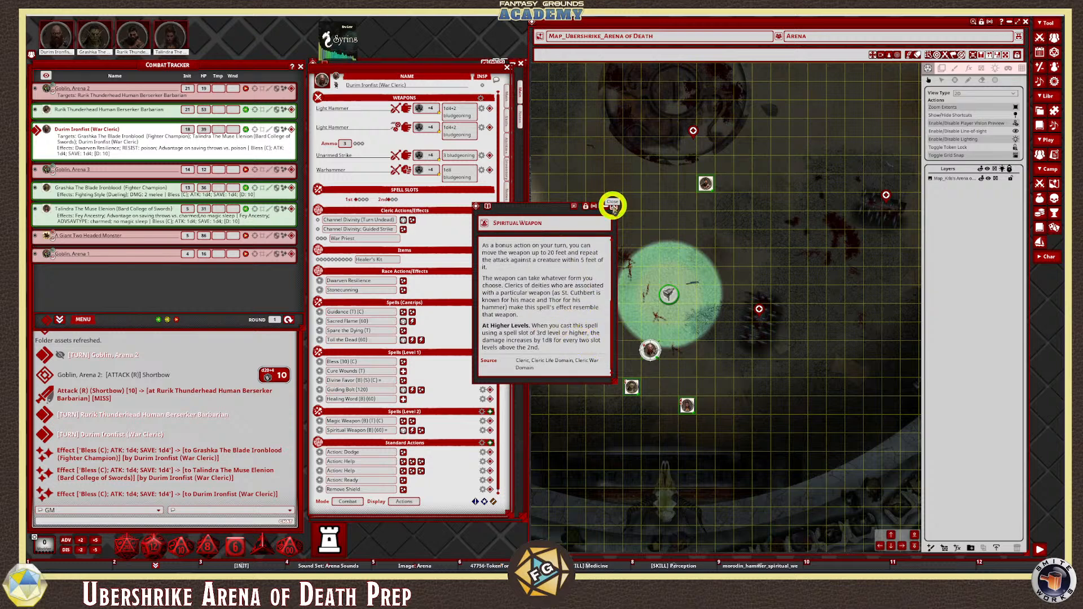
click(611, 206)
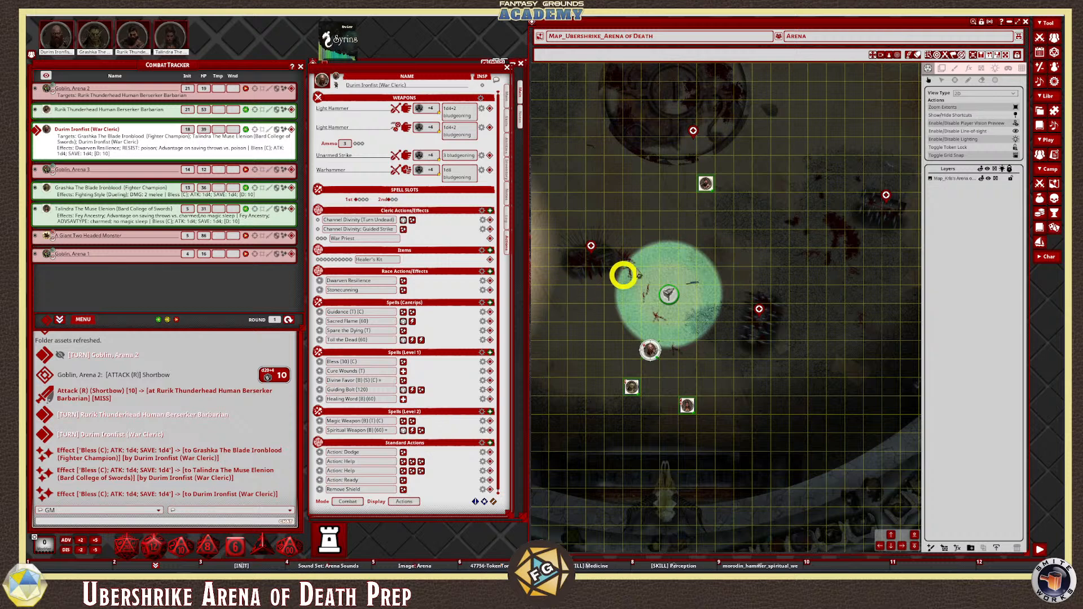
Restore the arena map's ambient light preset to Sunlight
click(994, 68)
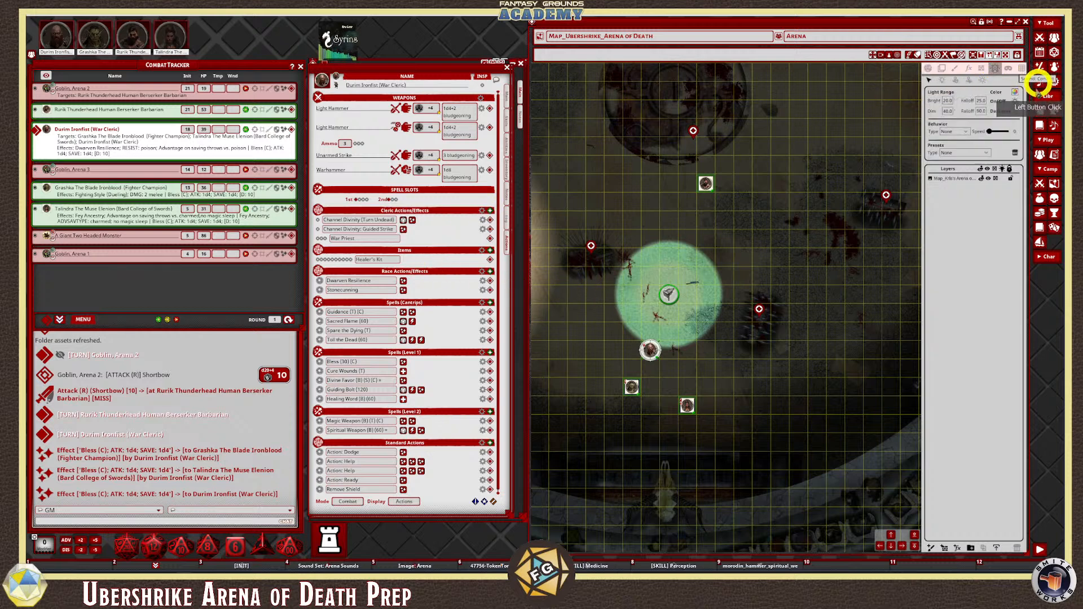
click(982, 80)
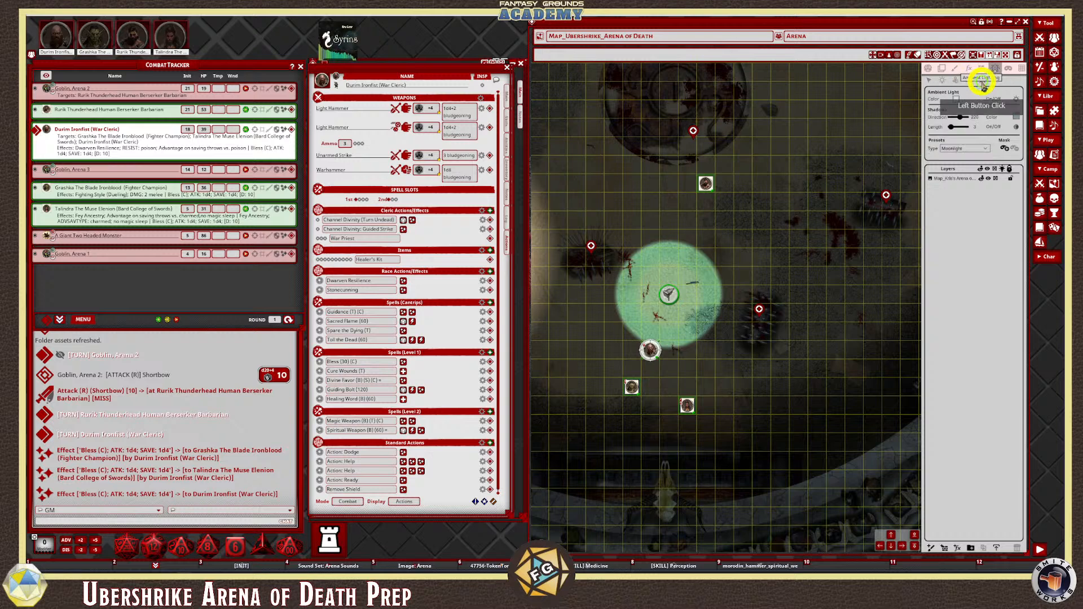
click(986, 149)
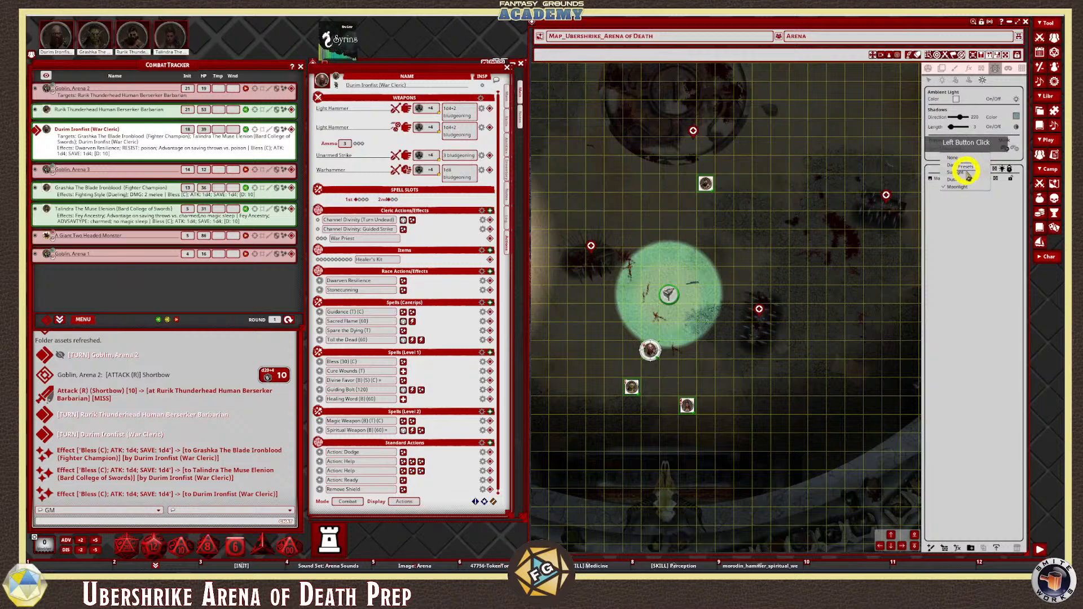
click(963, 171)
scroll(850, 271, down, 4)
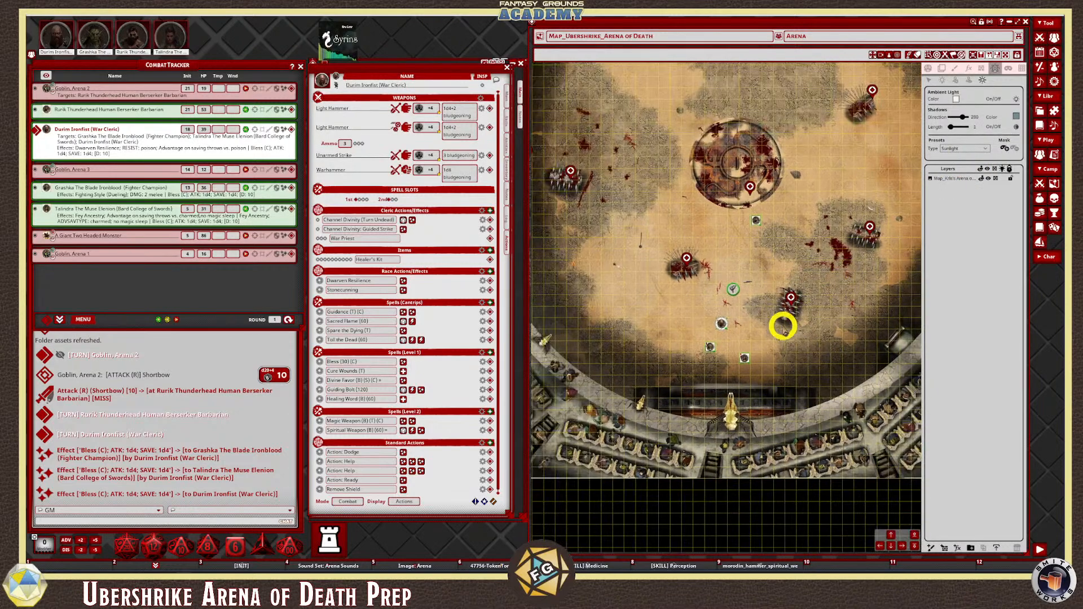
scroll(783, 326, up, 3)
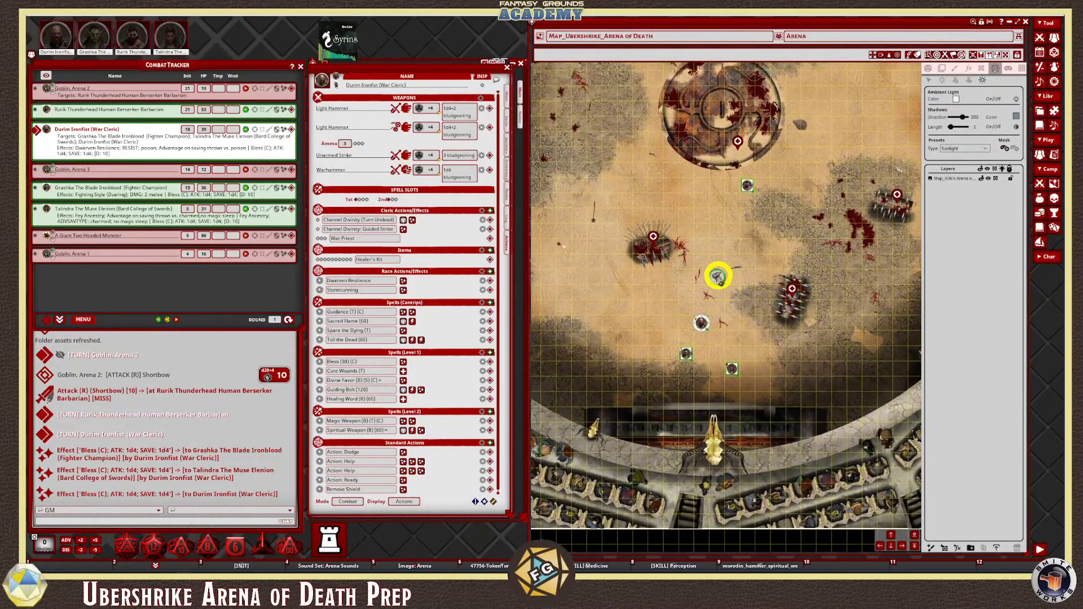
scroll(744, 299, up, 2)
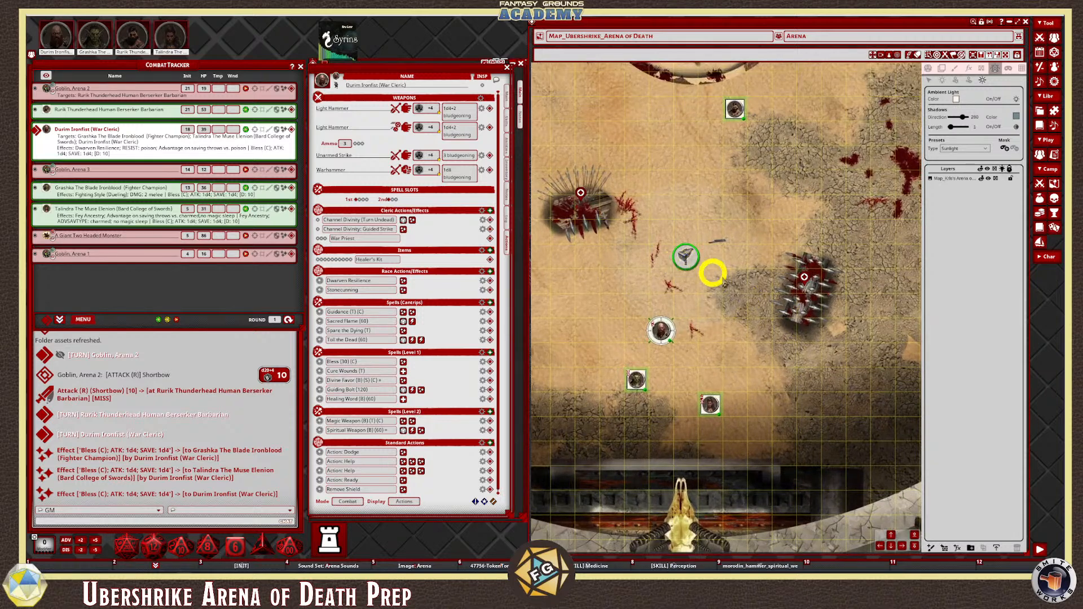
scroll(721, 293, down, 2)
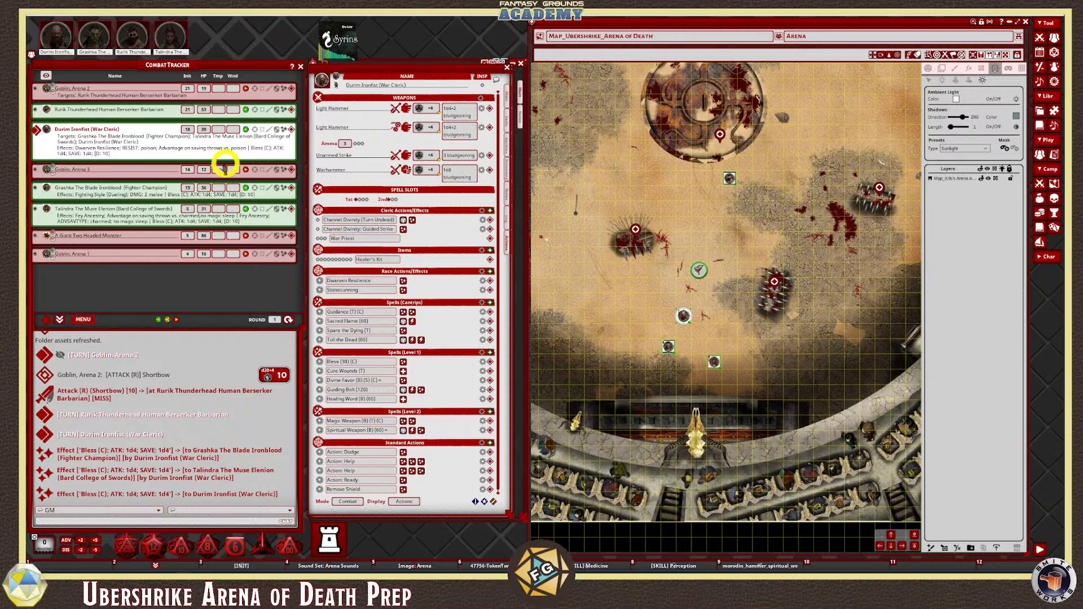
Advance the turn to Goblin, Arena 3 and move its token beside the spiked wall northeast of the central pit
click(57, 319)
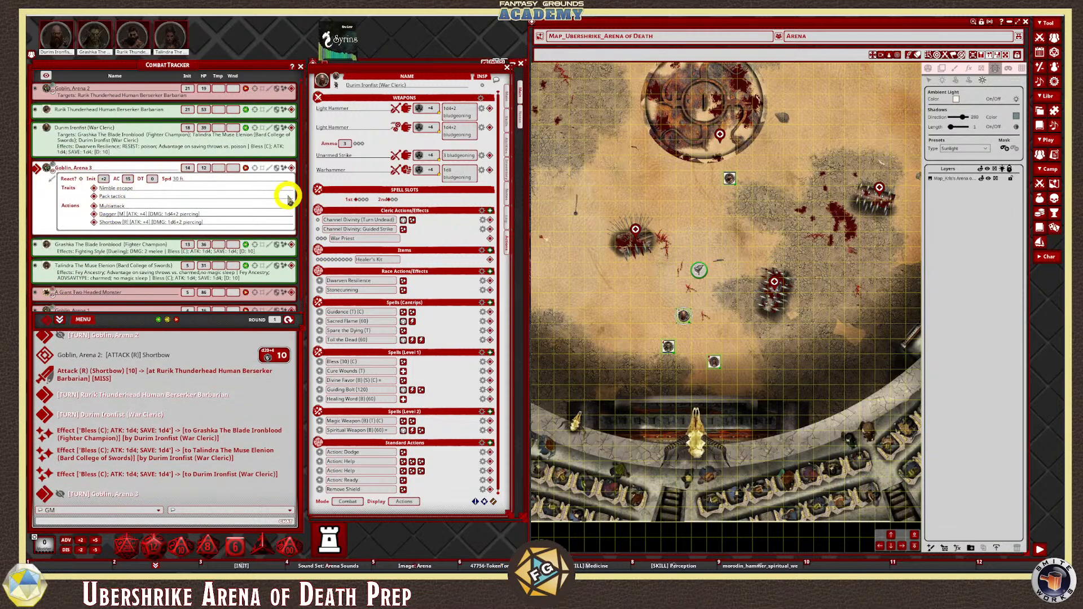
scroll(769, 280, down, 3)
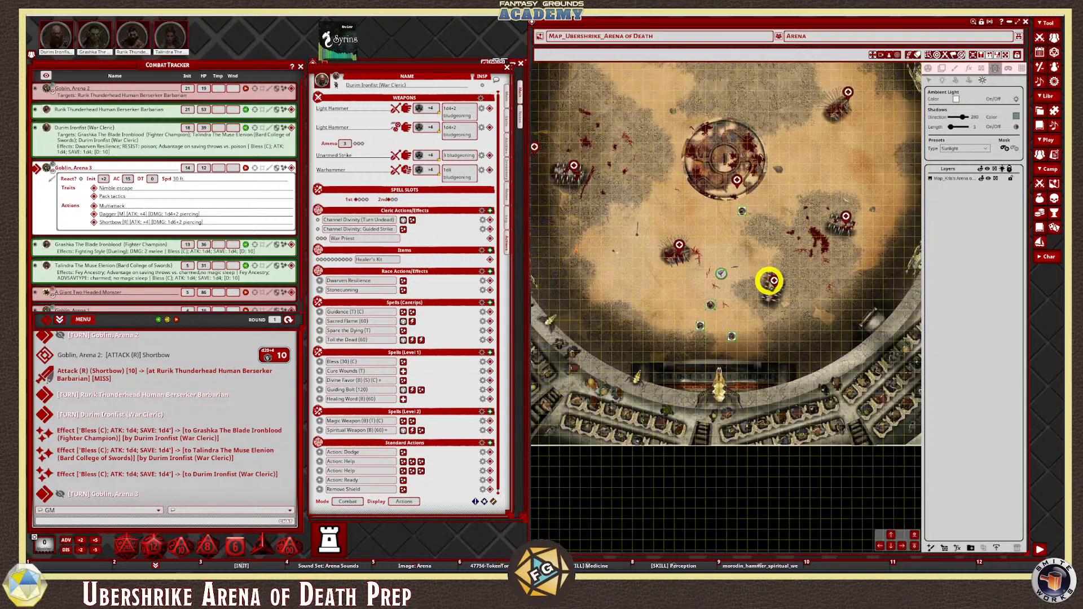
click(889, 535)
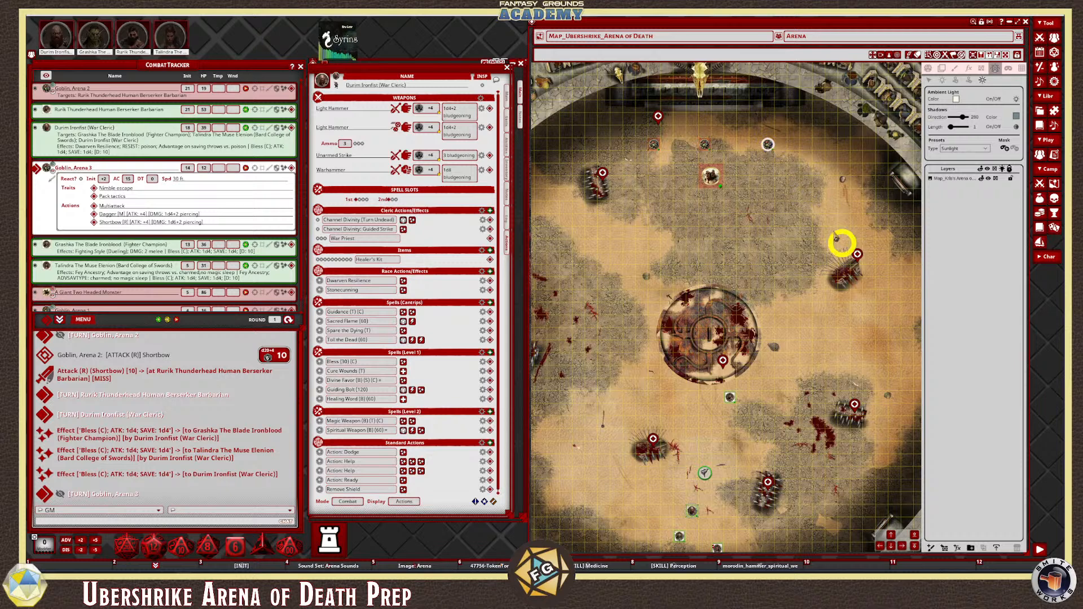
alt+click(773, 150)
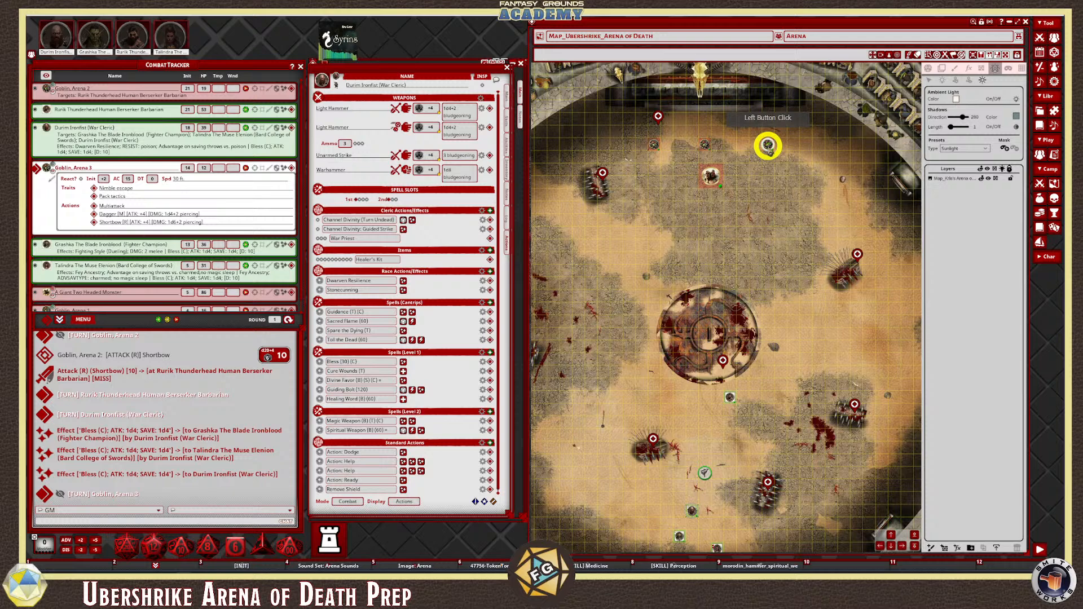
click(1018, 55)
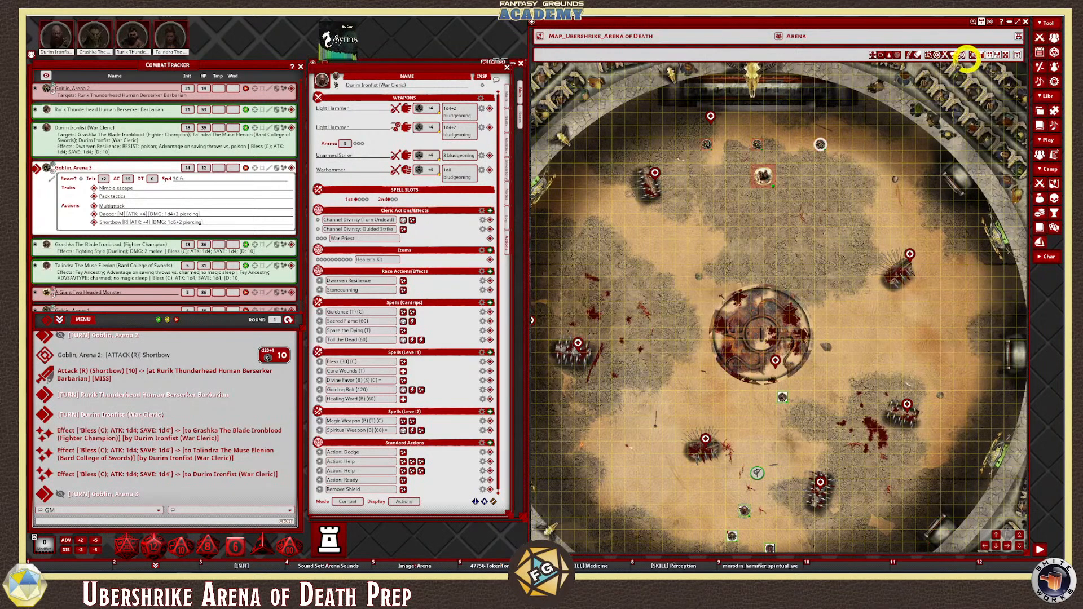
mouse_move(822, 145)
mouse_down()
mouse_move(882, 253)
mouse_move(918, 271)
mouse_move(883, 253)
mouse_up()
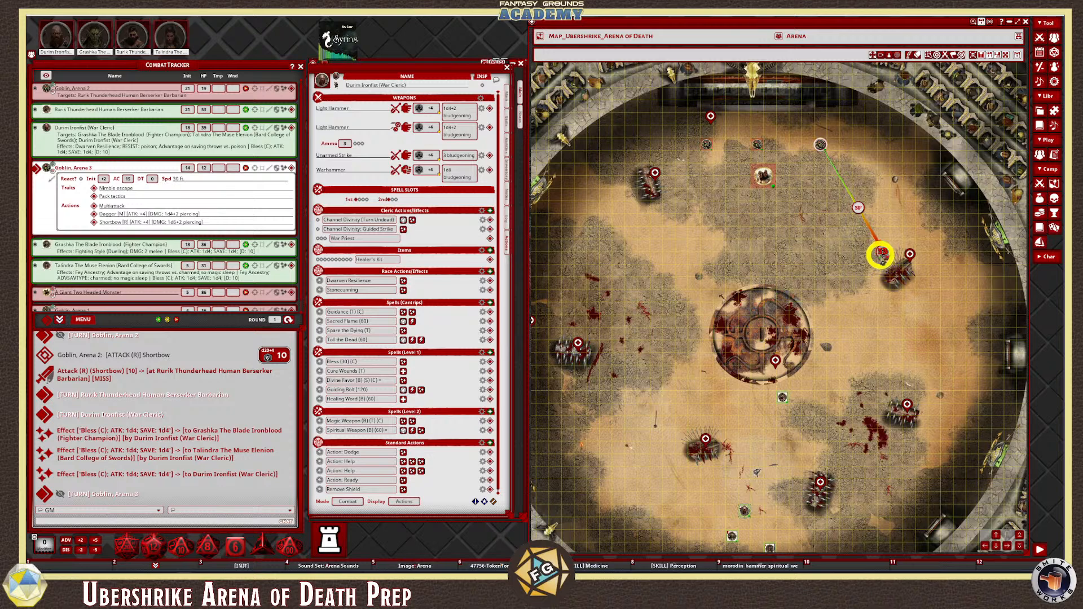
click(986, 283)
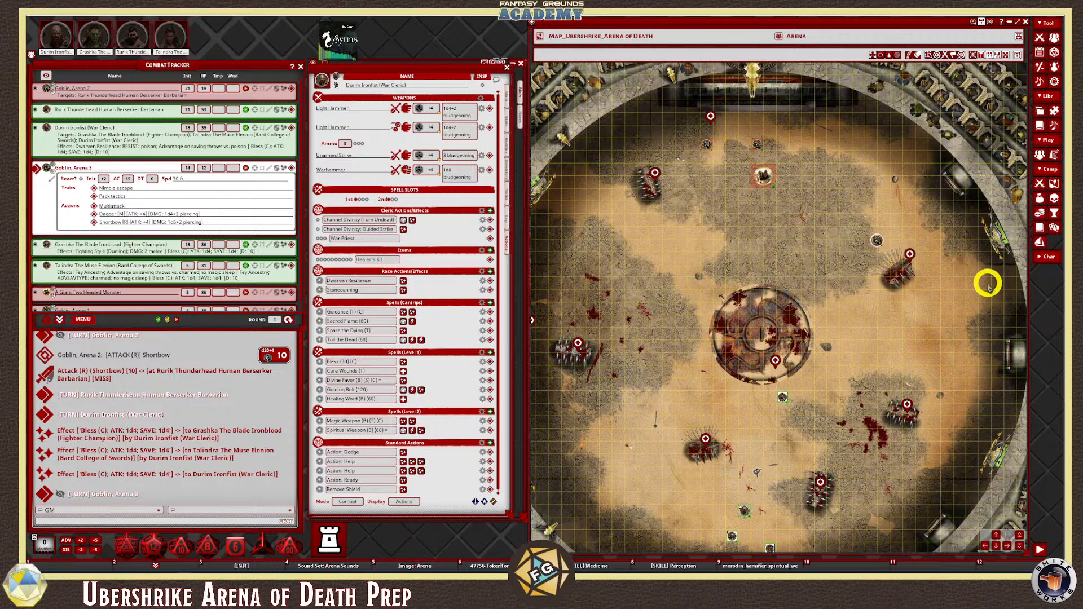
Open the spiked wall's record and read its notes on tactics, cover and Spiked Defense
double_click(908, 255)
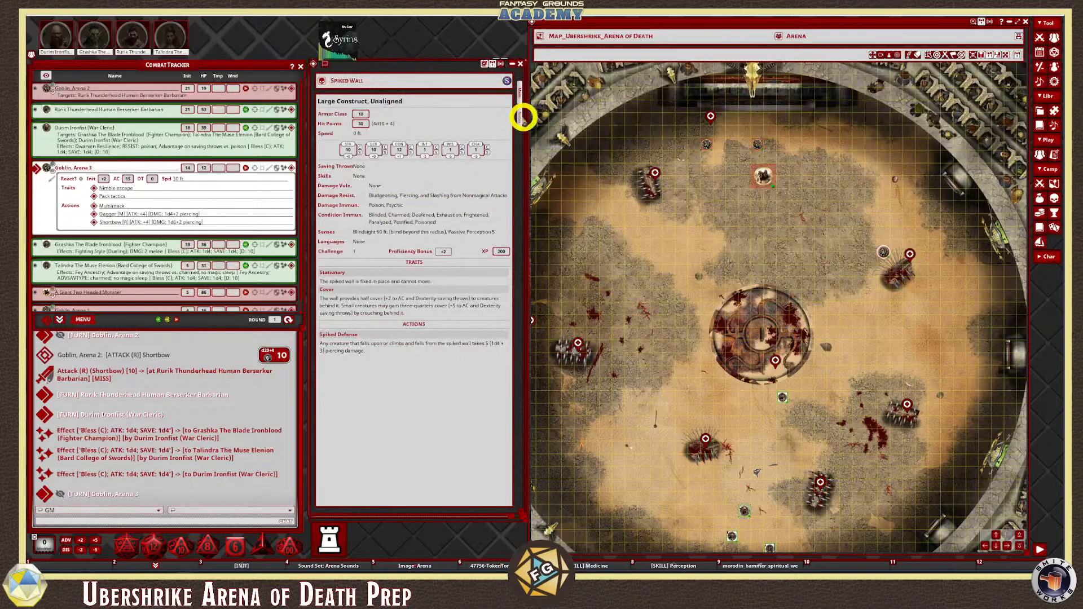
click(520, 116)
click(456, 243)
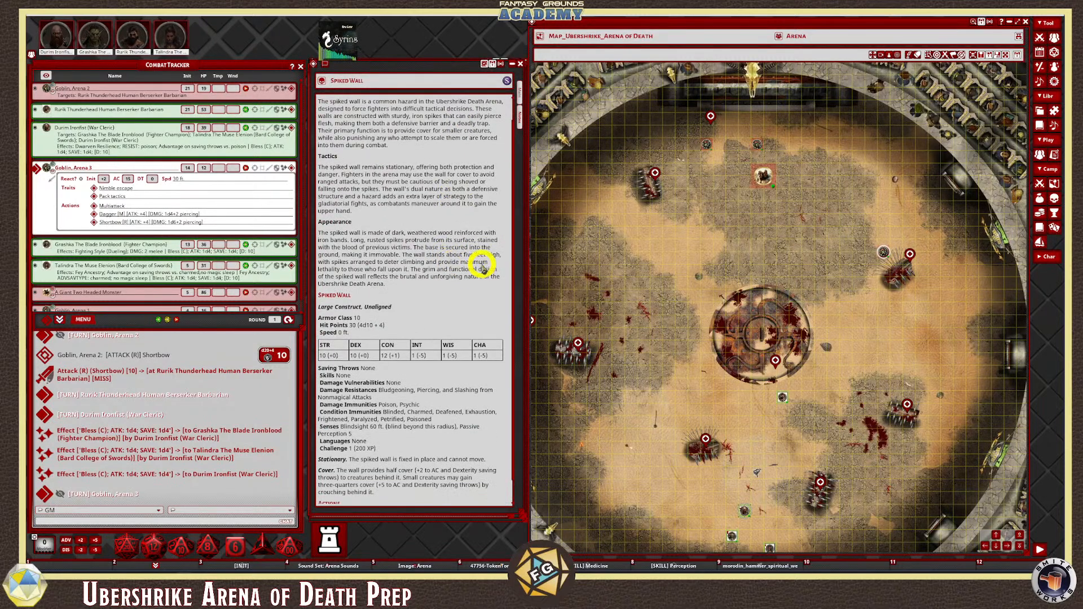
scroll(482, 257, up, 1)
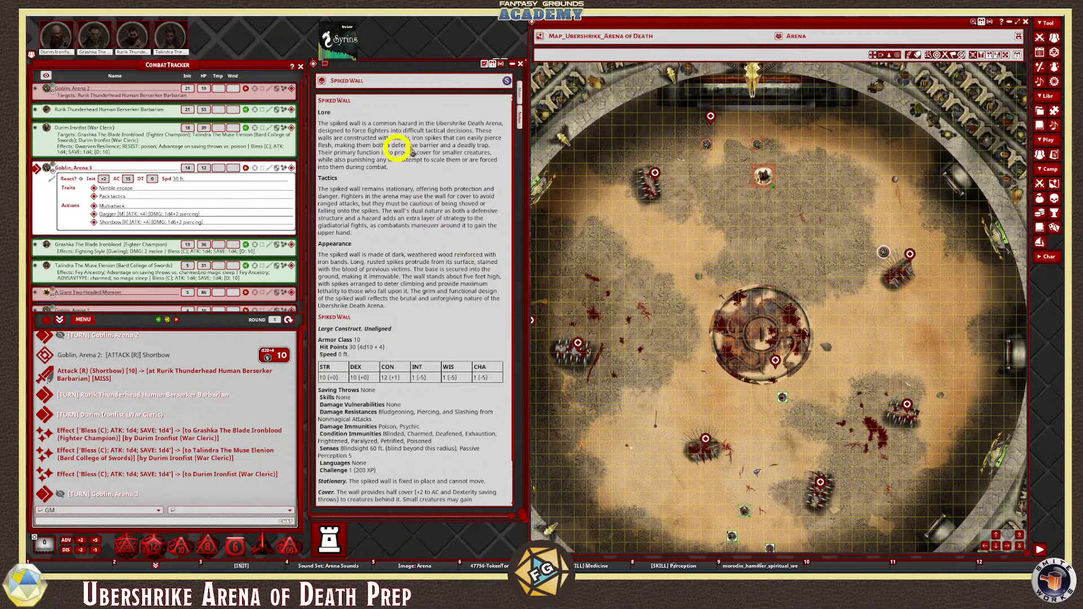
scroll(453, 275, down, 1)
scroll(452, 276, down, 2)
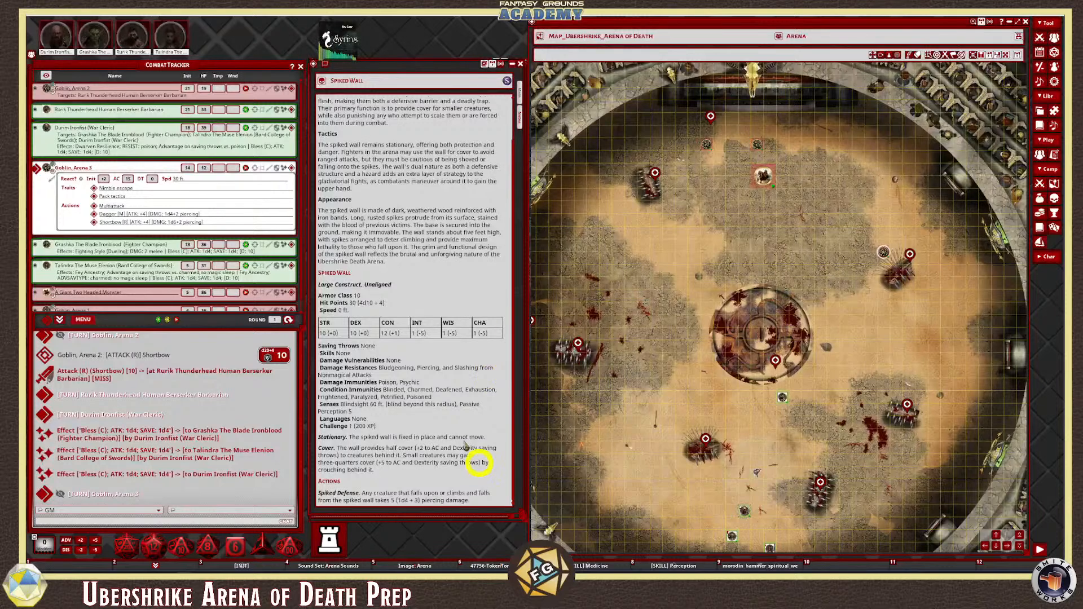
Move Goblin, Arena 3 into cover behind the spiked wall and advance the turn to the Fighter Champion
drag(884, 250, 895, 246)
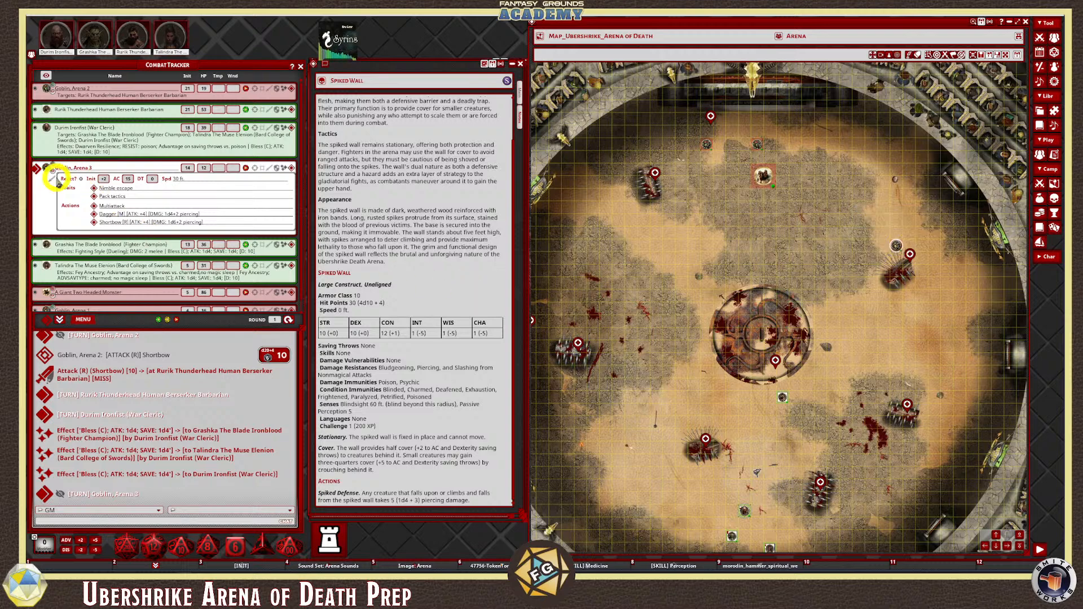
click(60, 319)
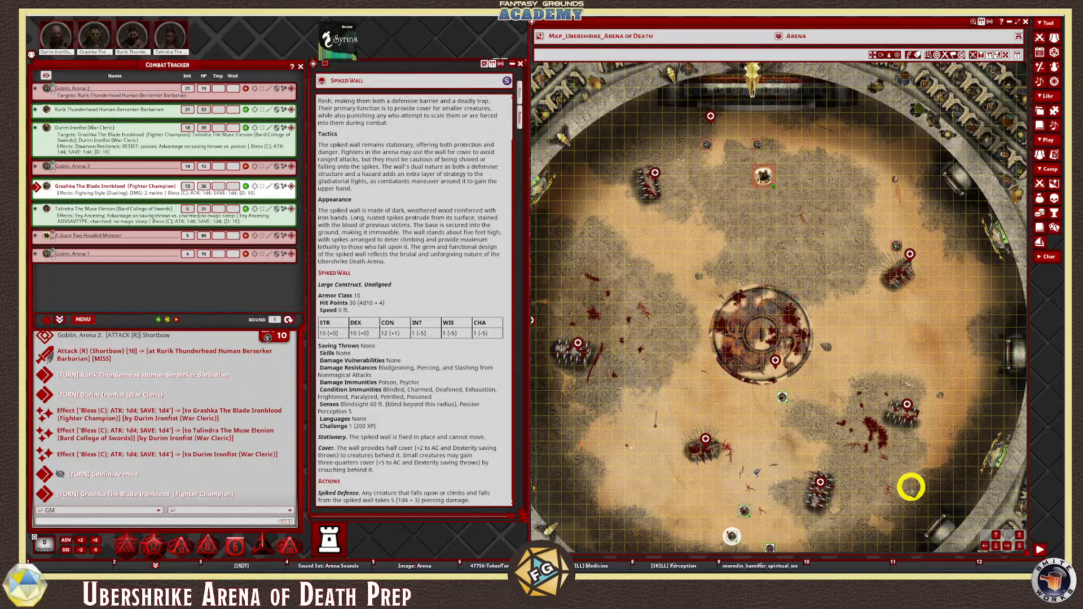
click(996, 545)
scroll(793, 466, up, 6)
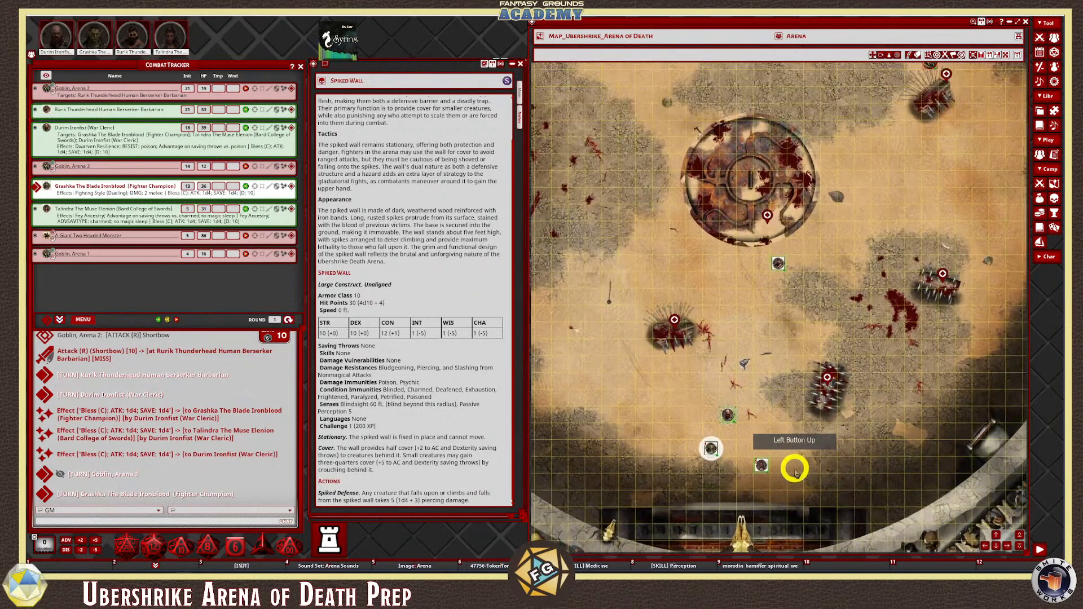
scroll(785, 466, down, 4)
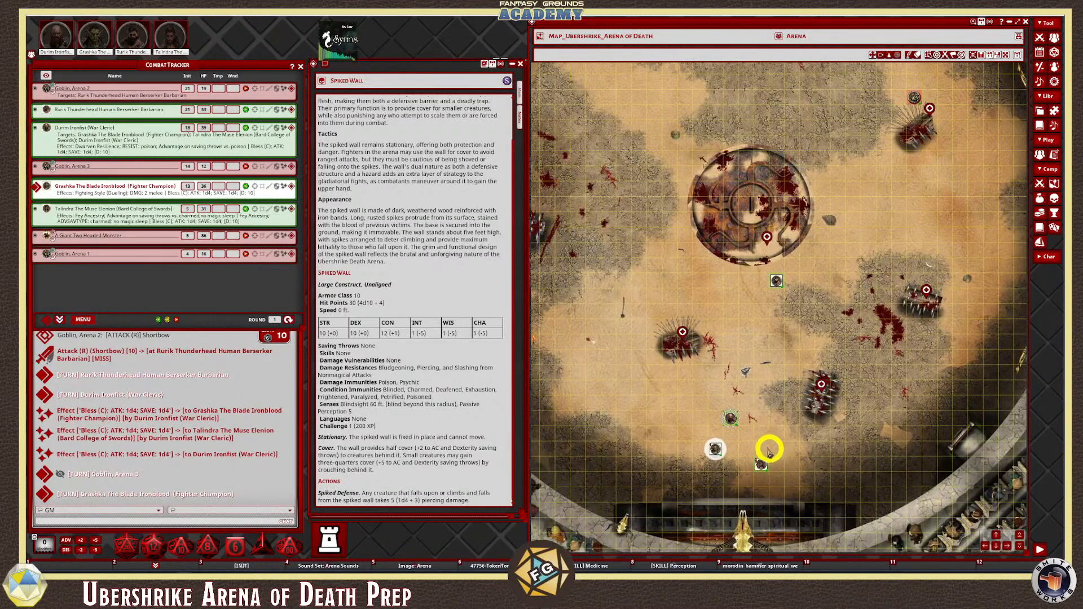
Open the Fighter Champion's actions, move the token just below the spiked wall southwest of the central pit, and advance the turn to the Bard
scroll(752, 450, down, 2)
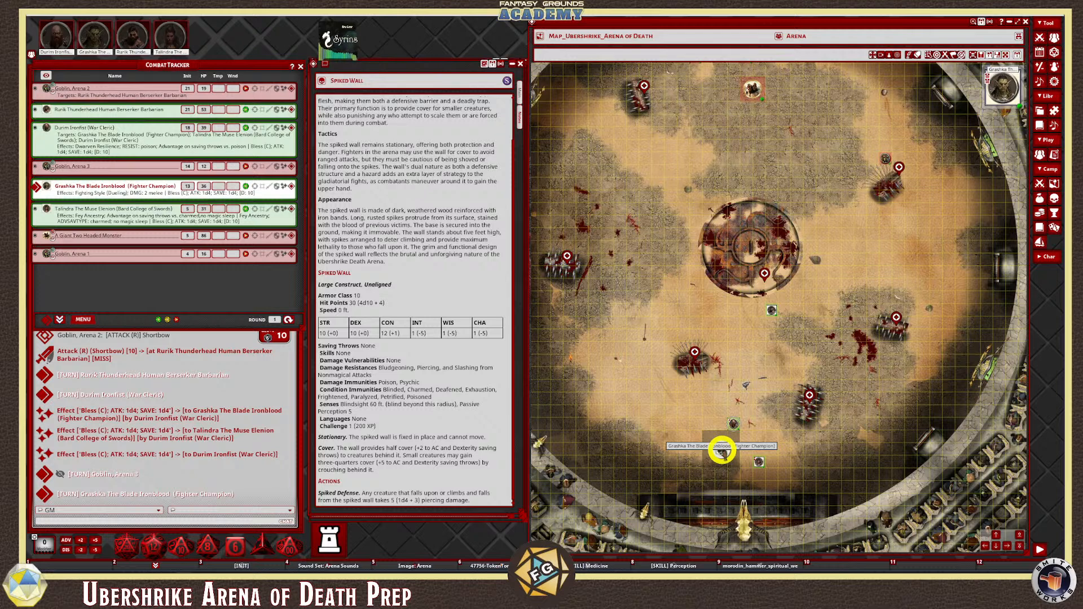
click(291, 186)
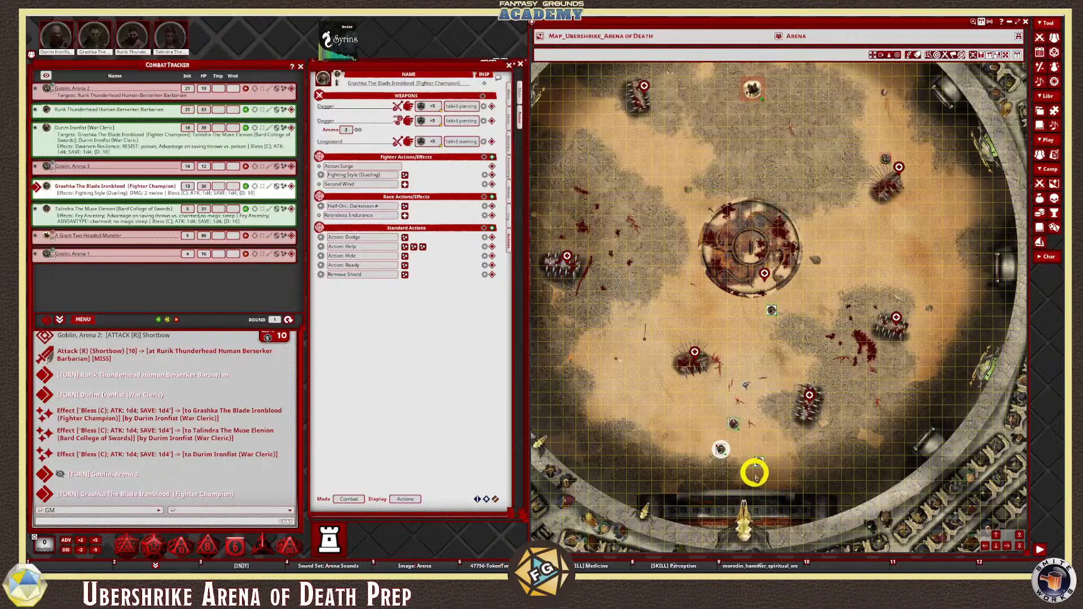
click(723, 451)
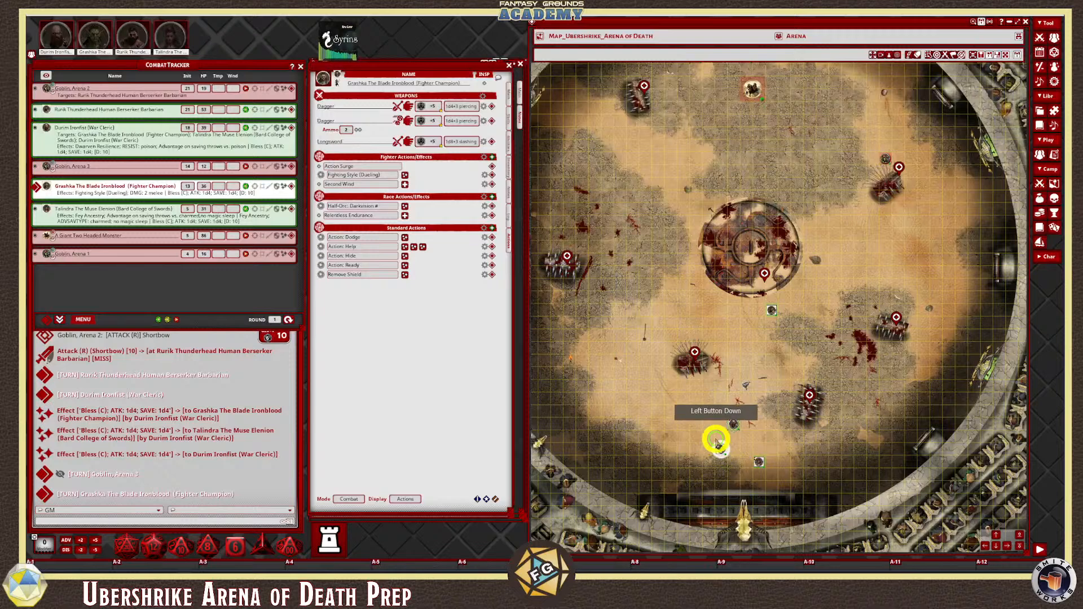
drag(721, 449, 665, 405)
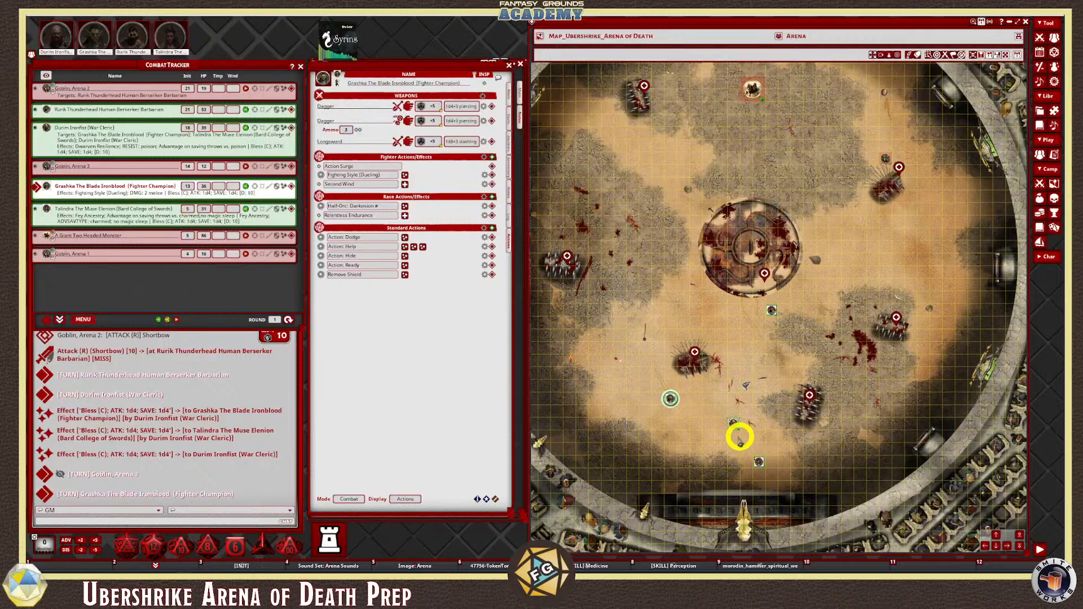
click(60, 319)
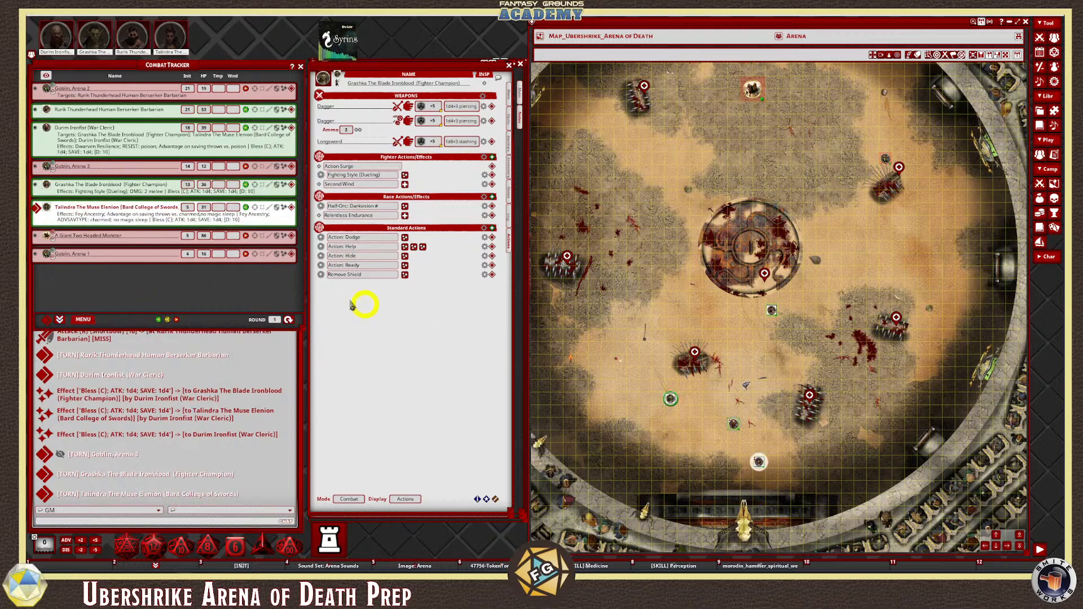
Open the Bard's actions and move the Bard's token into cover on the south side of the southernmost spiked wall
click(291, 207)
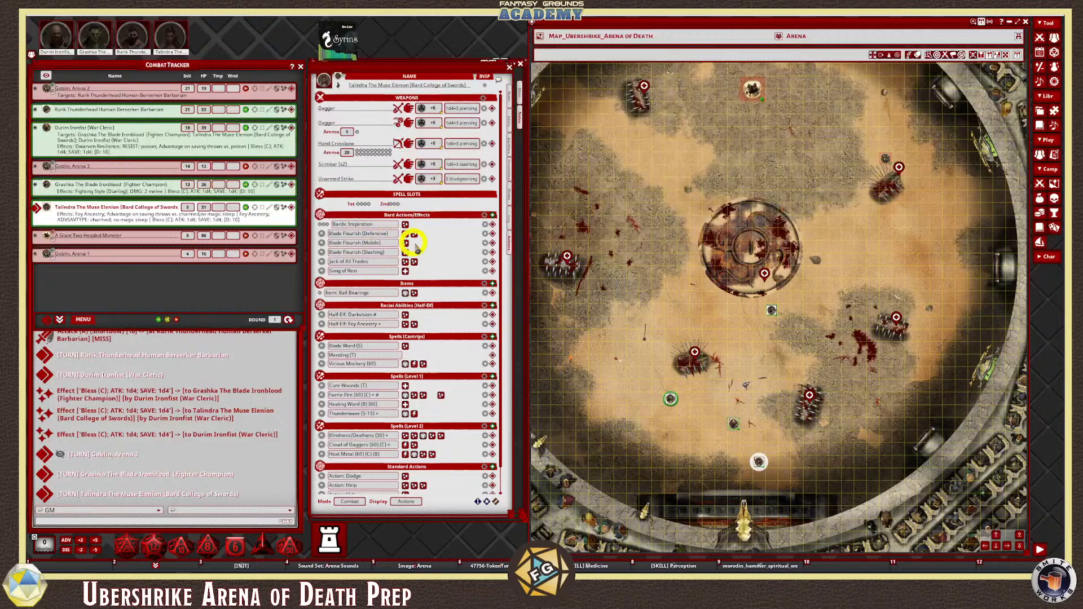
scroll(429, 260, down, 1)
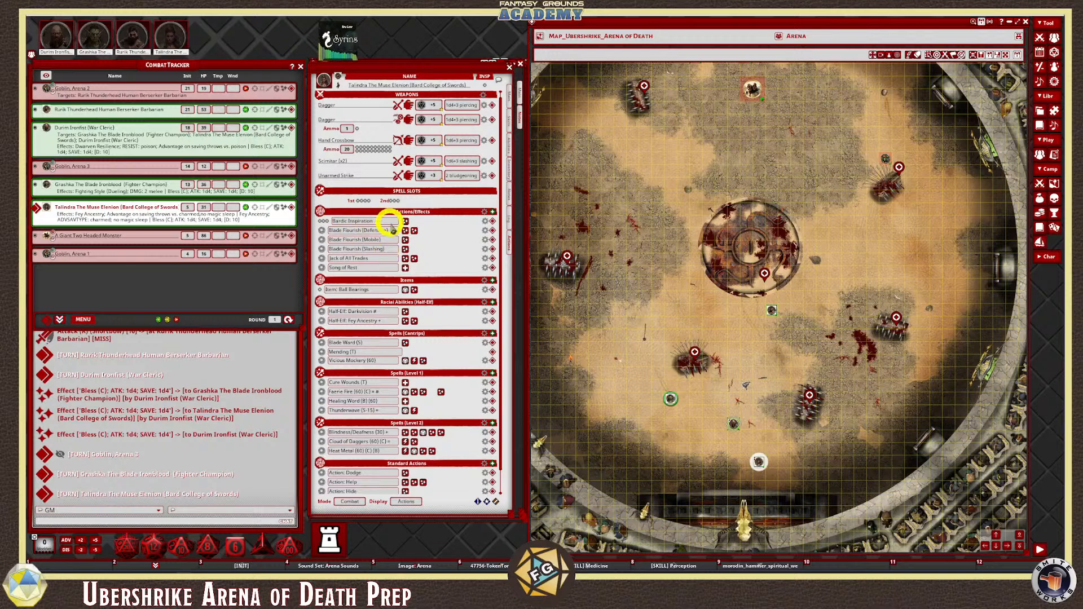
scroll(394, 231, down, 2)
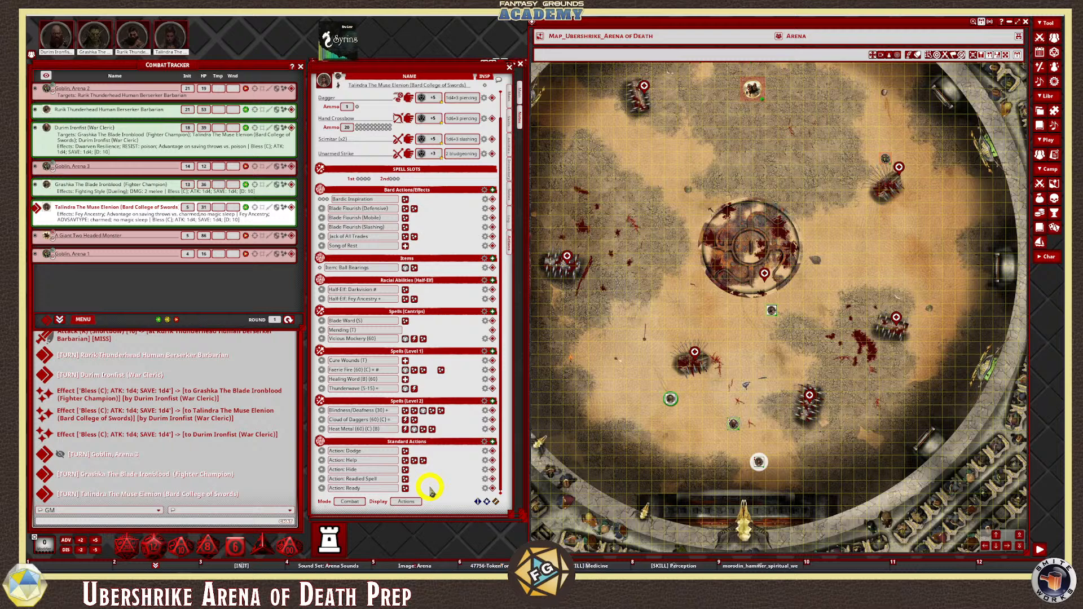
scroll(430, 485, up, 1)
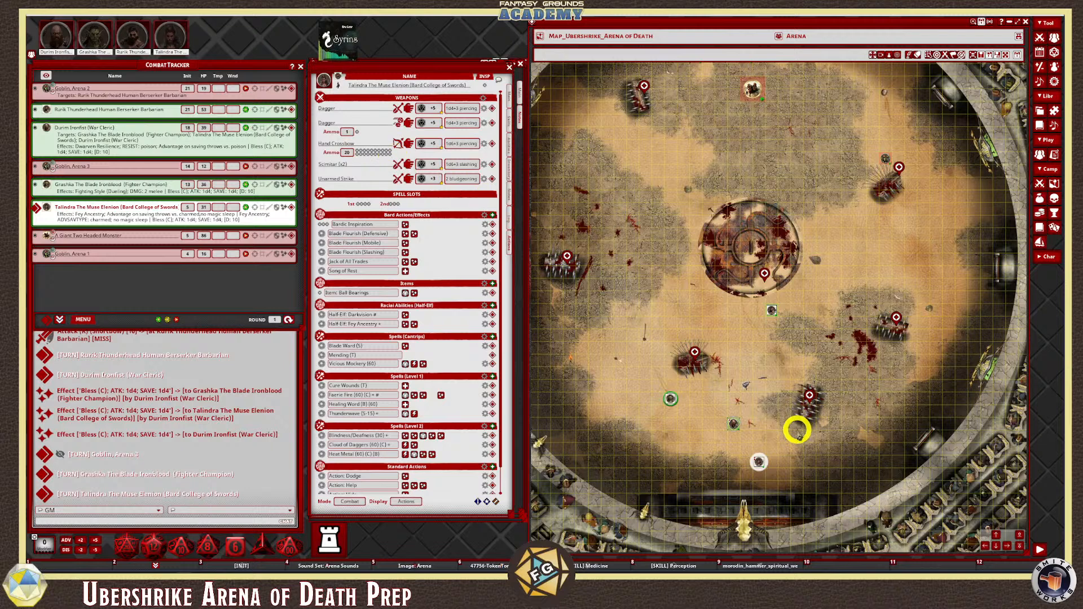
drag(758, 461, 820, 430)
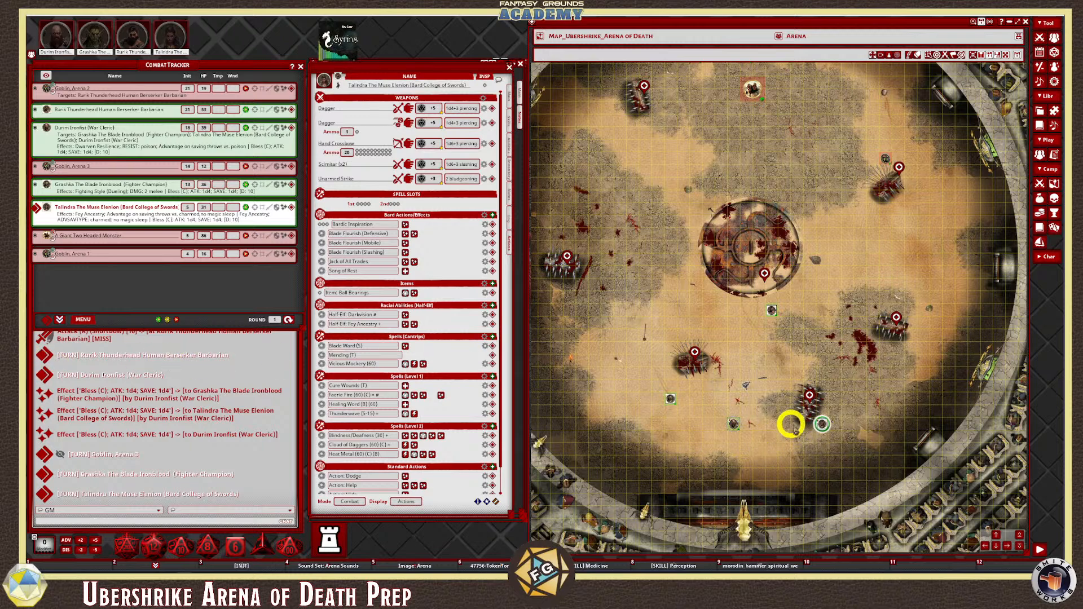
click(824, 424)
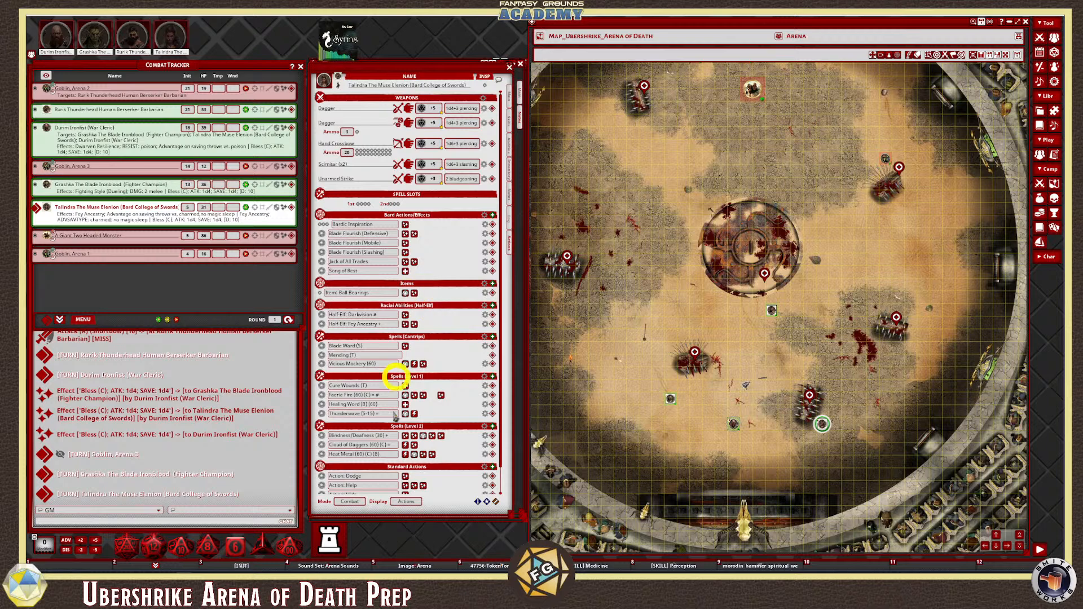
Apply the Ready action effect to the Bard and advance the turn to A Giant Two Headed Monster
scroll(387, 477, down, 1)
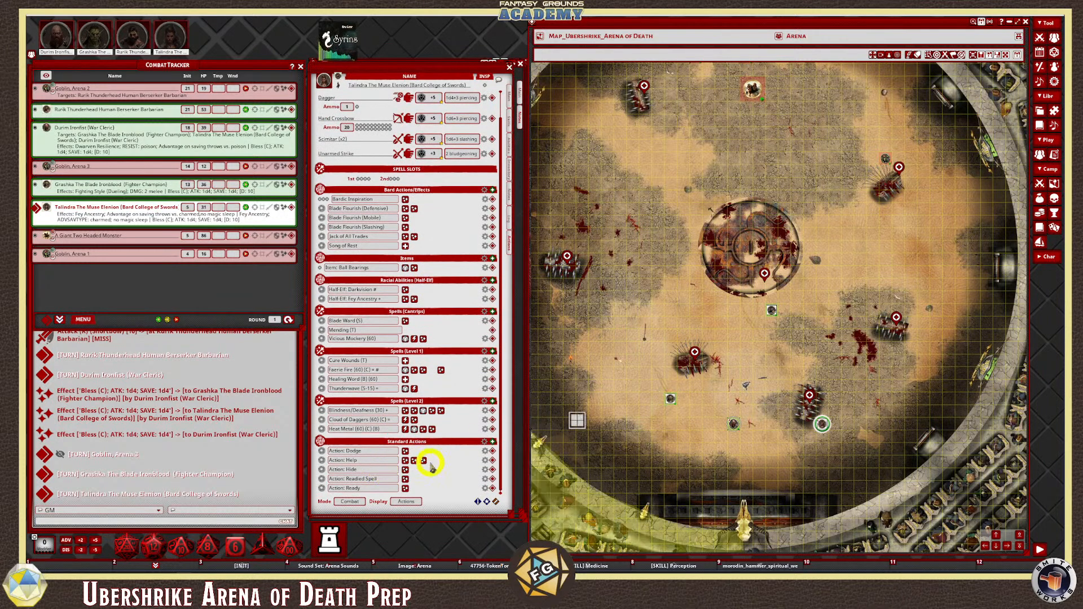
click(404, 488)
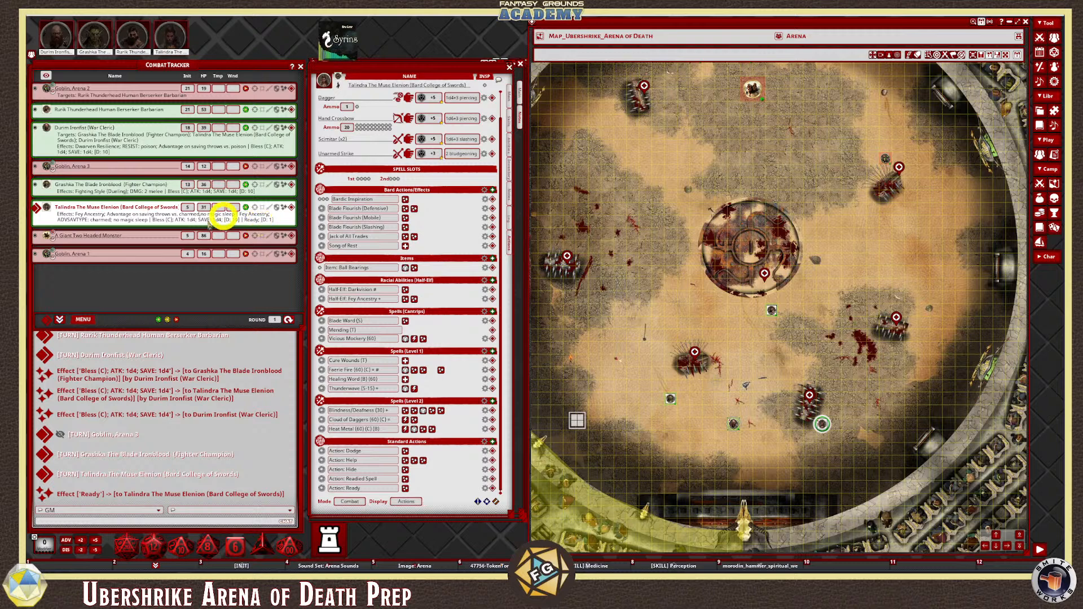
click(60, 320)
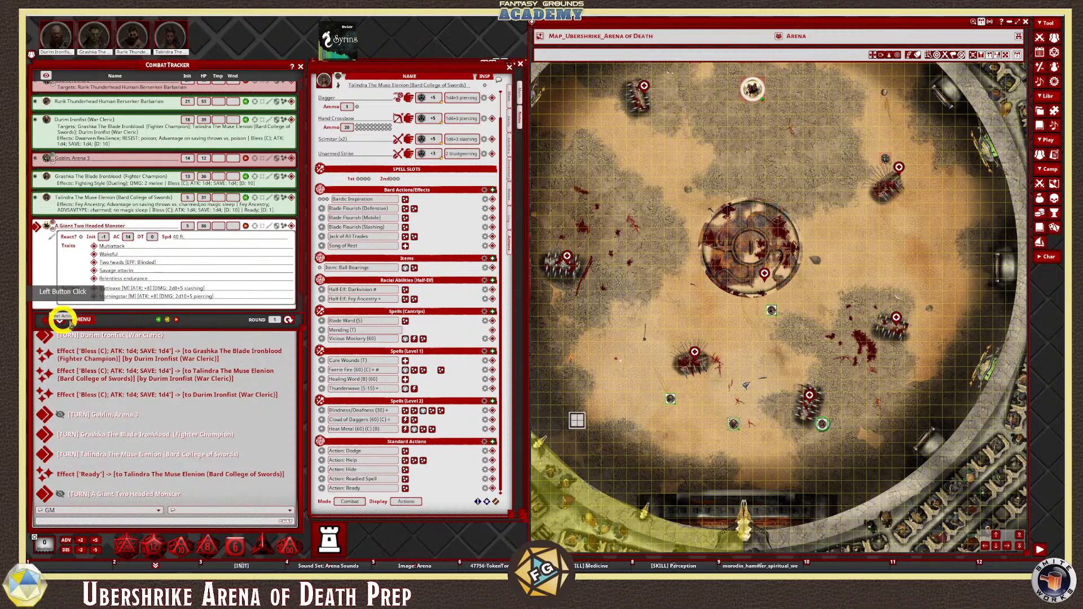
Open the two-headed giant's record and move its token from the north side of the arena to just northeast of the central pit
scroll(790, 118, up, 5)
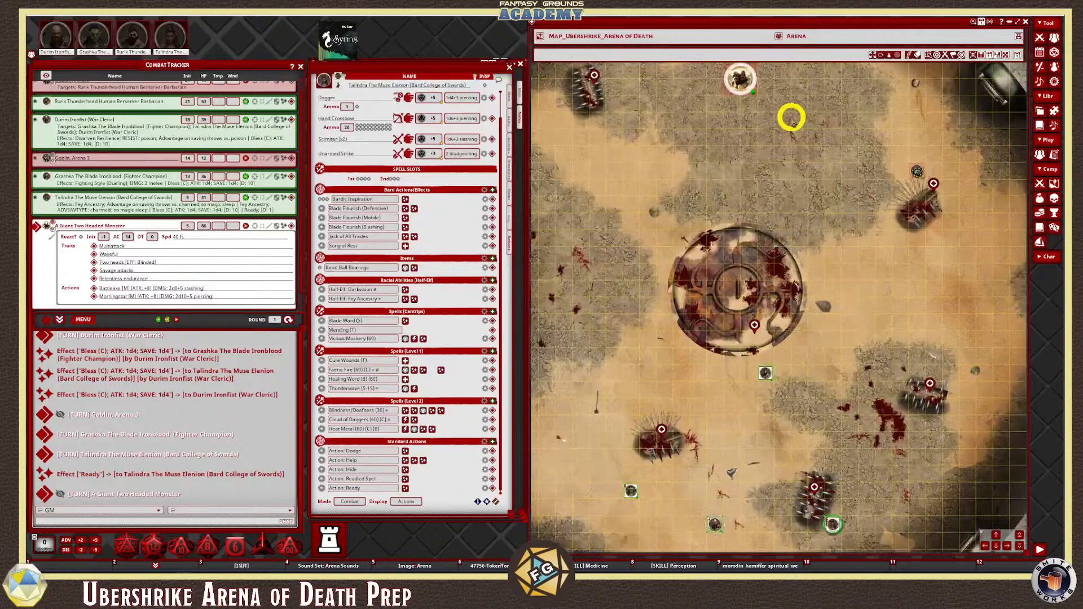
scroll(776, 114, down, 3)
click(741, 85)
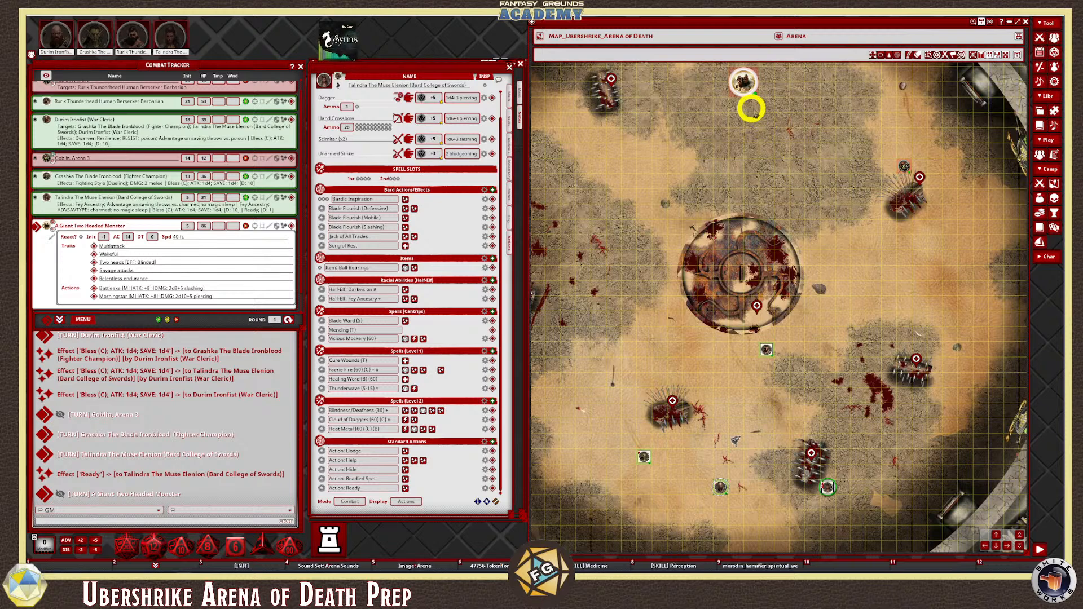
key(alt)
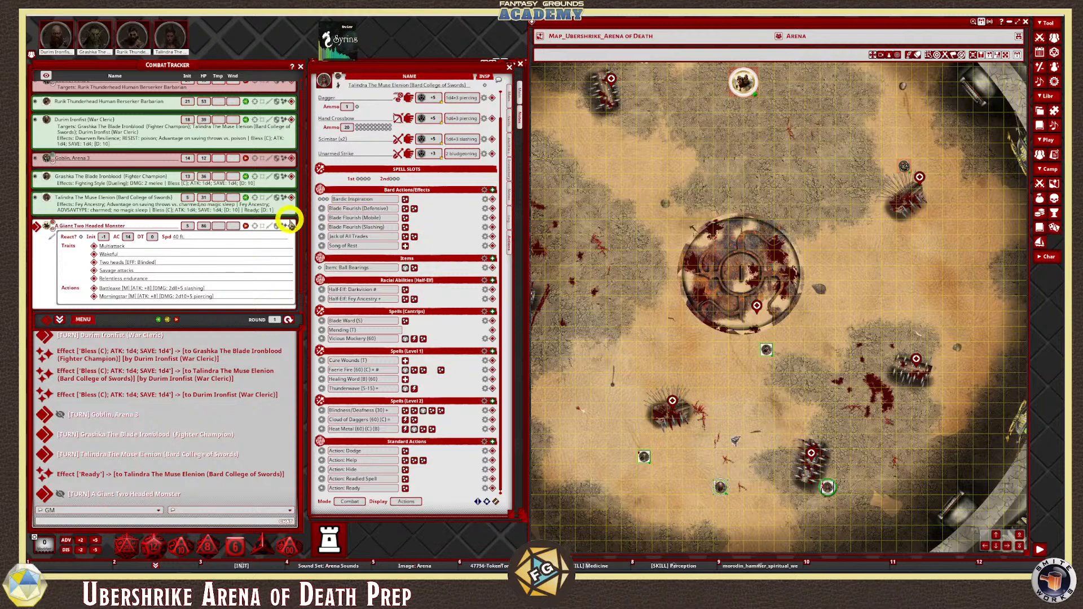
click(291, 225)
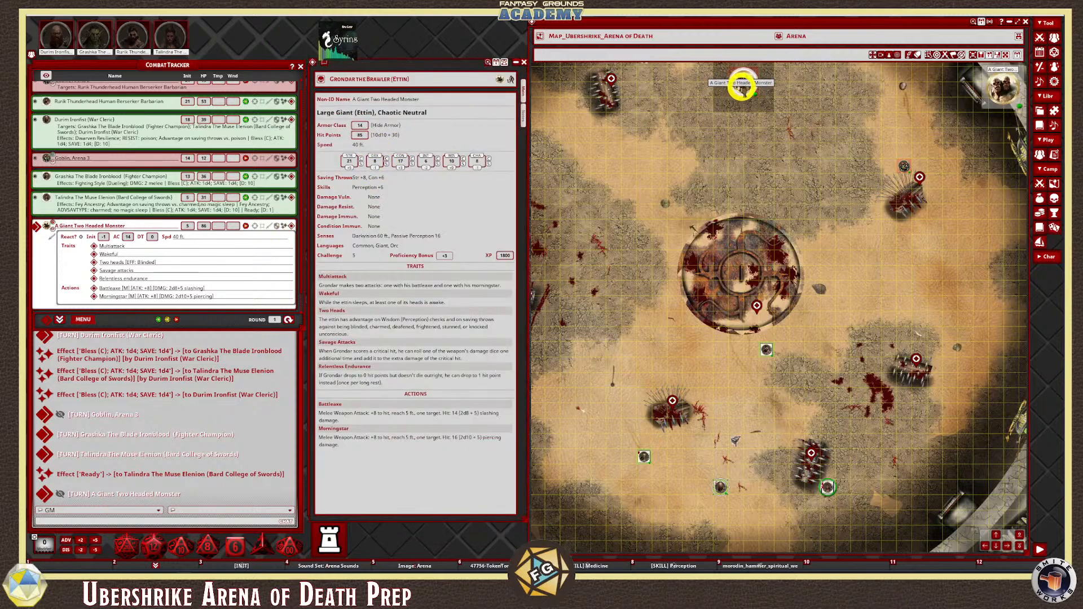
drag(742, 87, 788, 189)
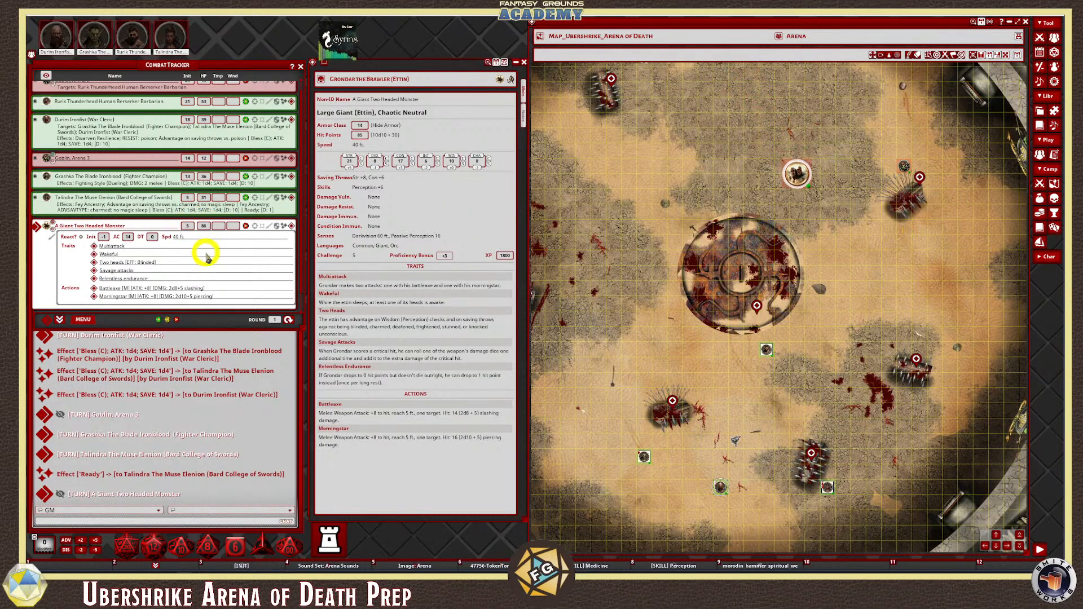
Open the notes in the Grondar the Brawler record and bring up the linked Handout_Etin_Ubershrike image
scroll(205, 255, down, 1)
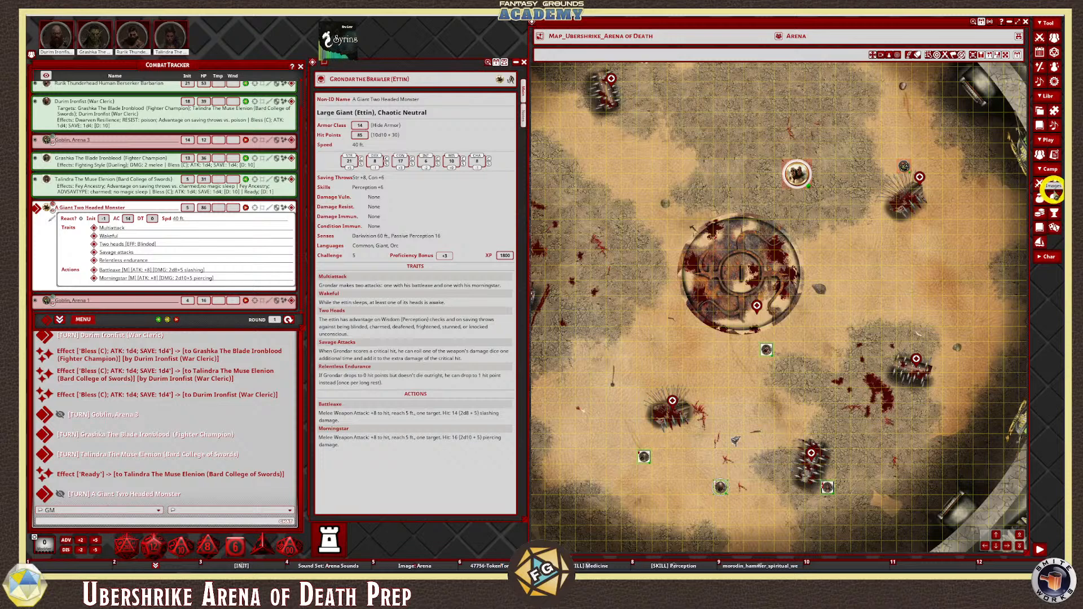
click(523, 118)
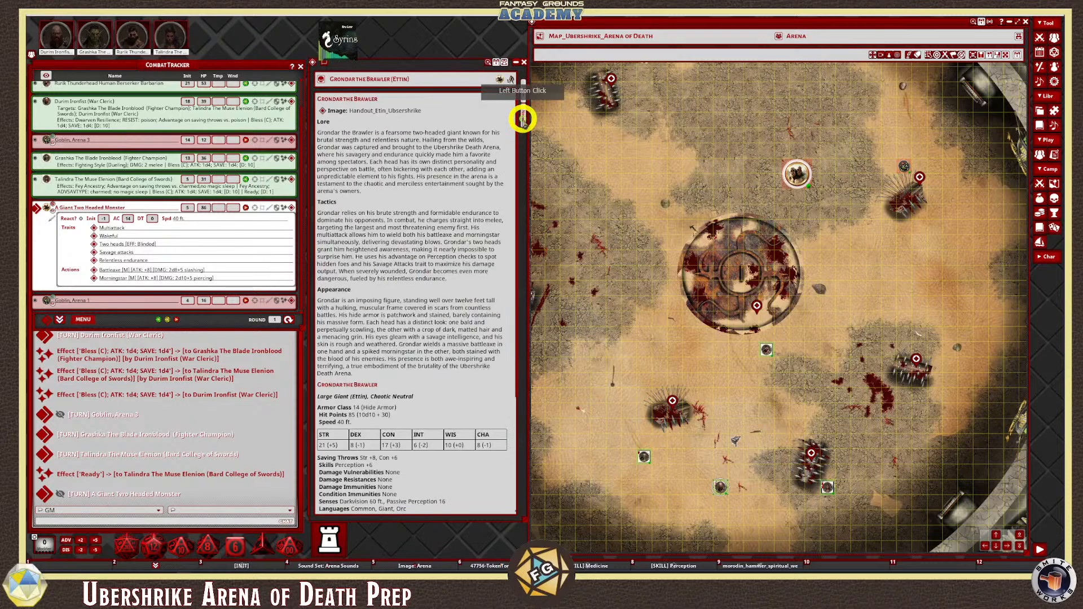
click(325, 112)
drag(604, 54, 613, 18)
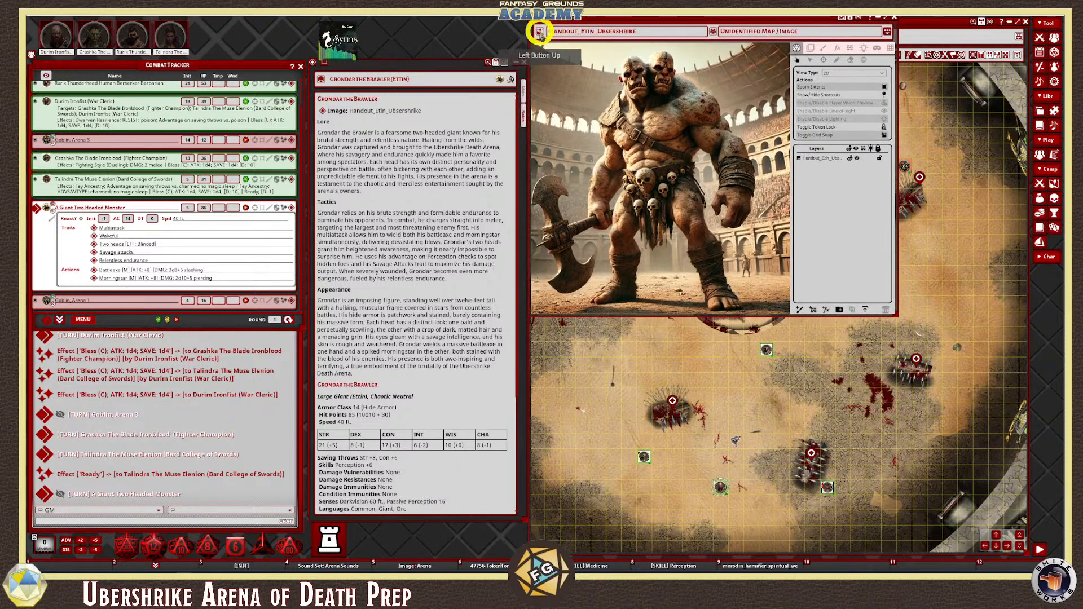
Inspect the ettin handout image at different zoom levels and close it
right_click(548, 87)
click(518, 87)
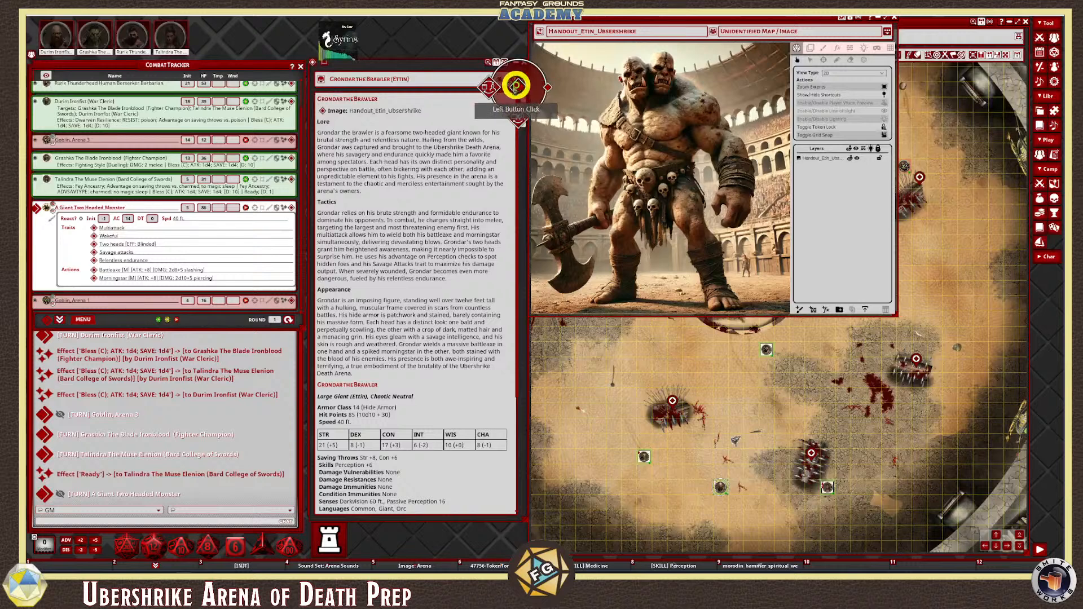
click(493, 87)
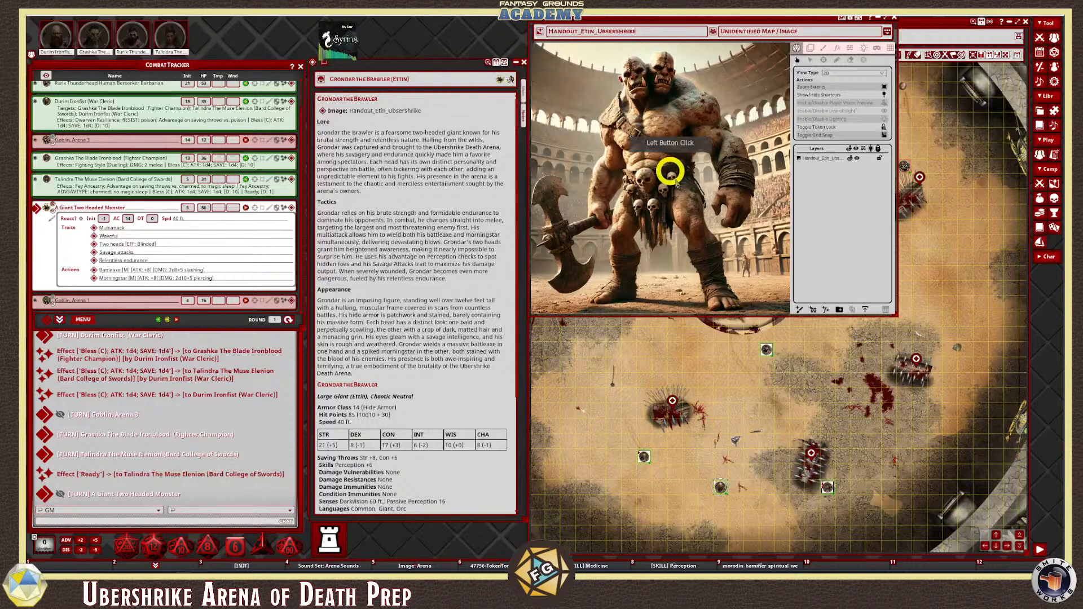
scroll(738, 272, up, 2)
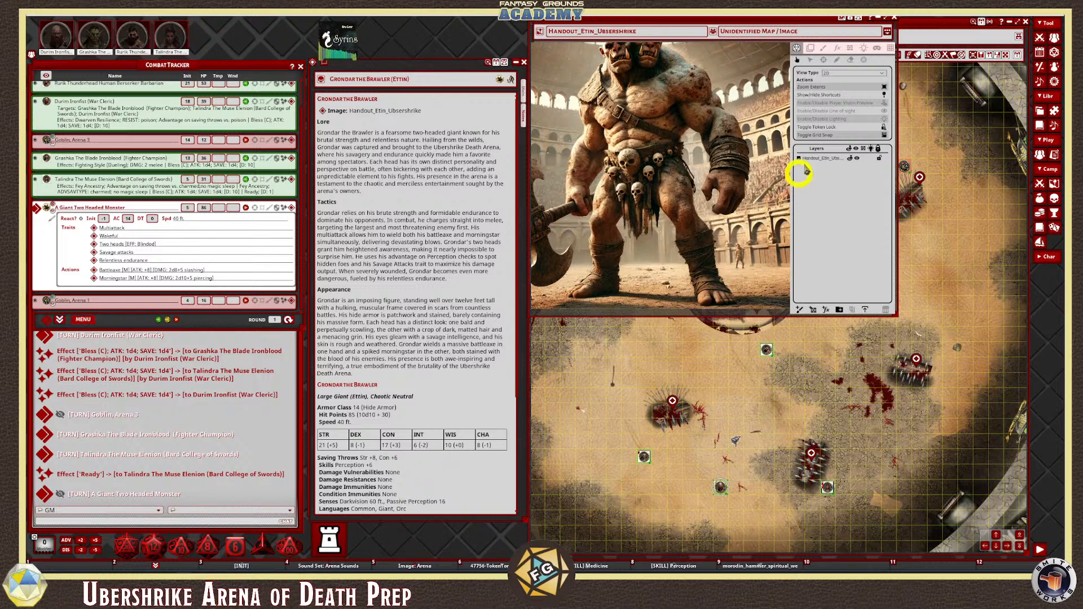
scroll(759, 165, down, 2)
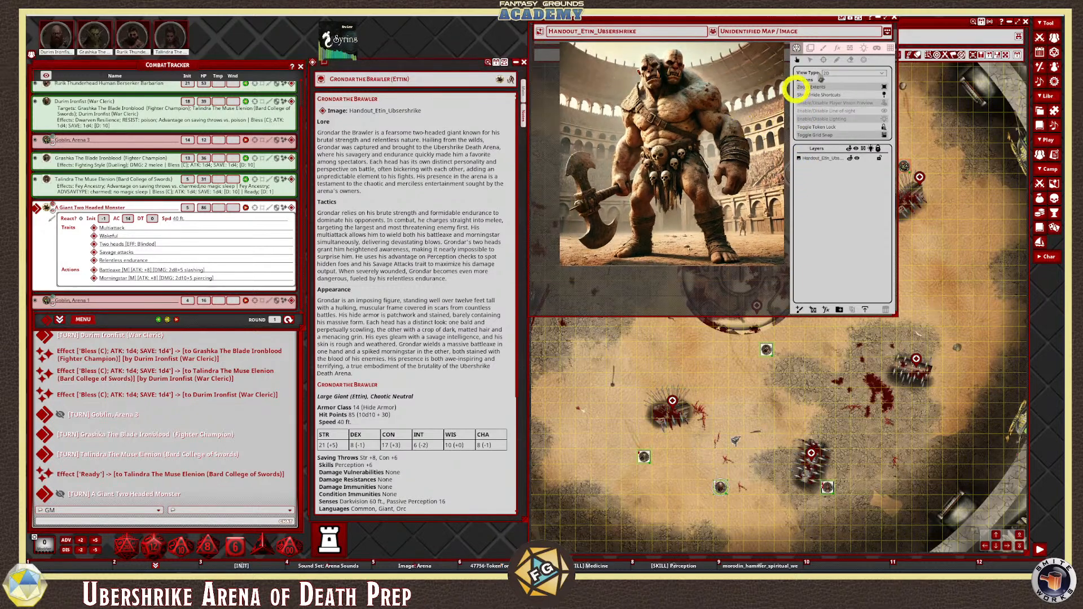
drag(739, 17, 743, 27)
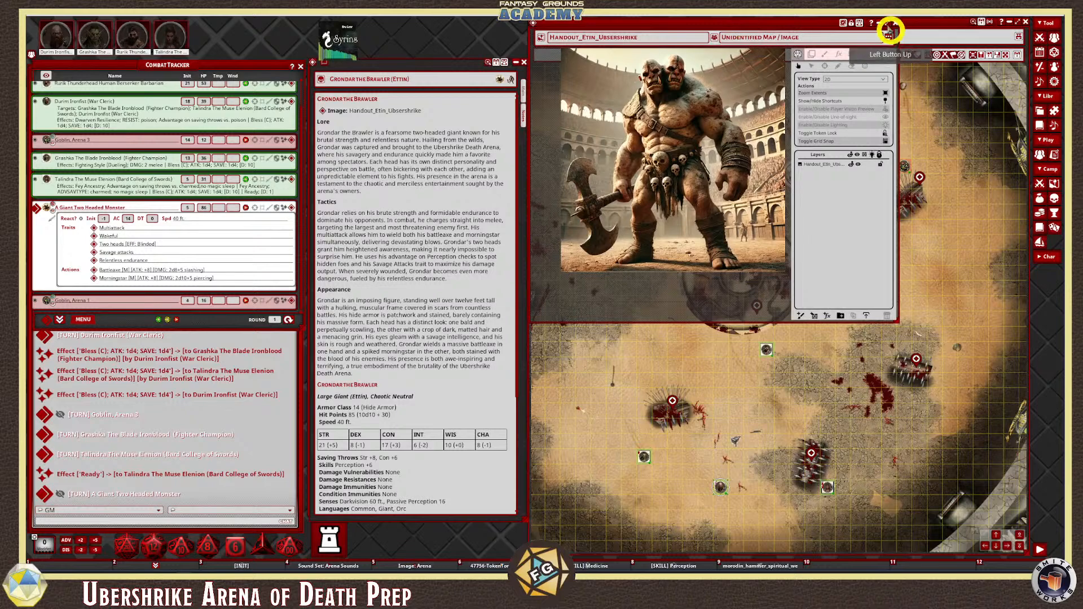
click(897, 27)
Advance the turn to Goblin, Arena 1 and move its token into cover behind the northwest spiked wall
click(753, 169)
scroll(761, 198, down, 2)
scroll(799, 201, up, 3)
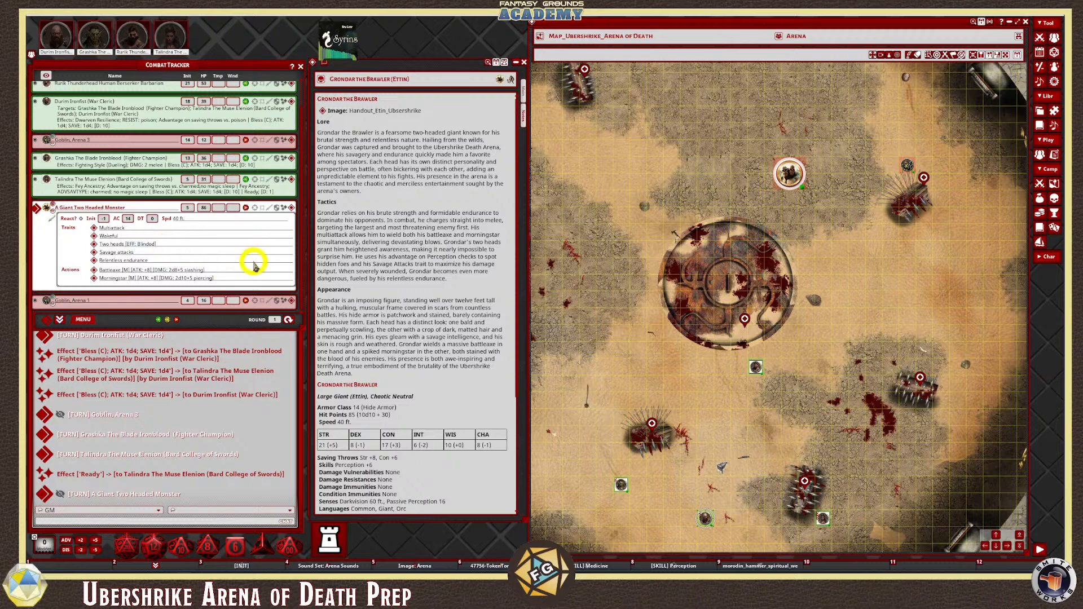
click(58, 318)
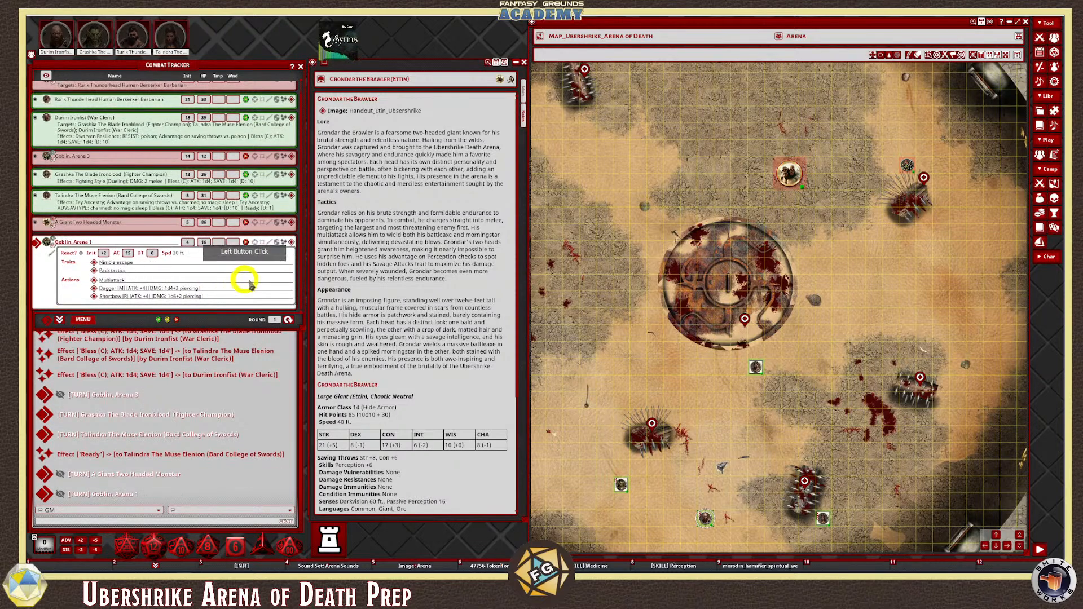
scroll(748, 315, down, 3)
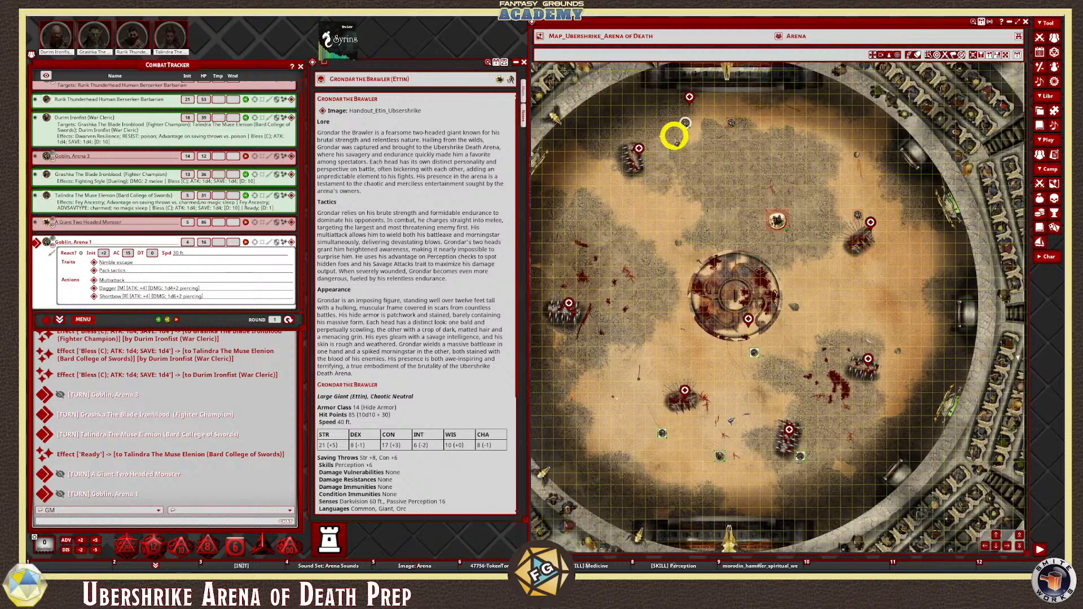
key(alt)
mouse_move(687, 126)
drag(686, 126, 615, 141)
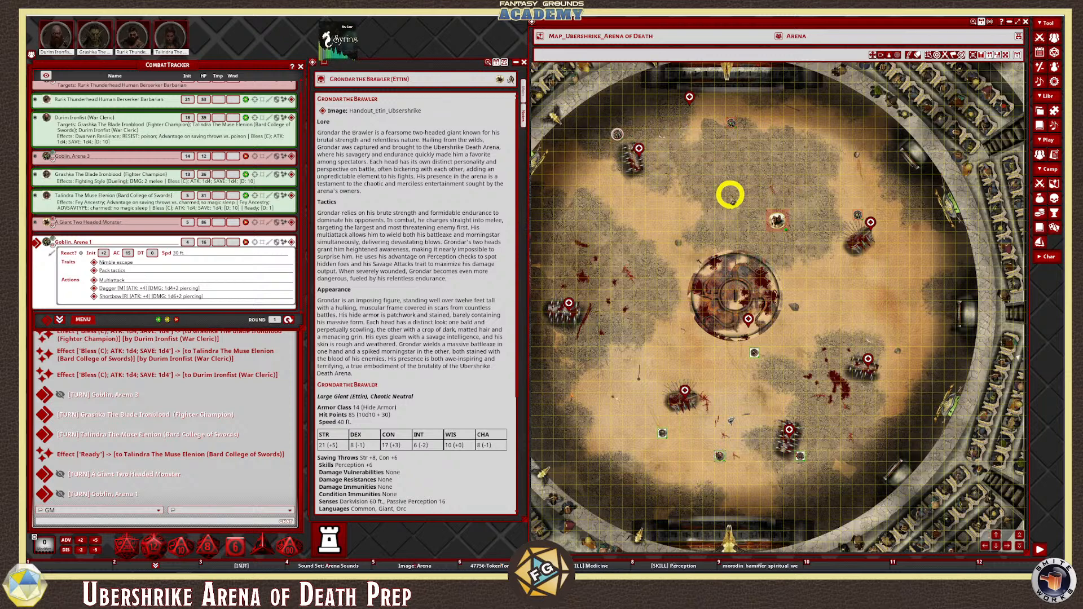
Target the Fighter Champion with Goblin, Arena 1
click(614, 129)
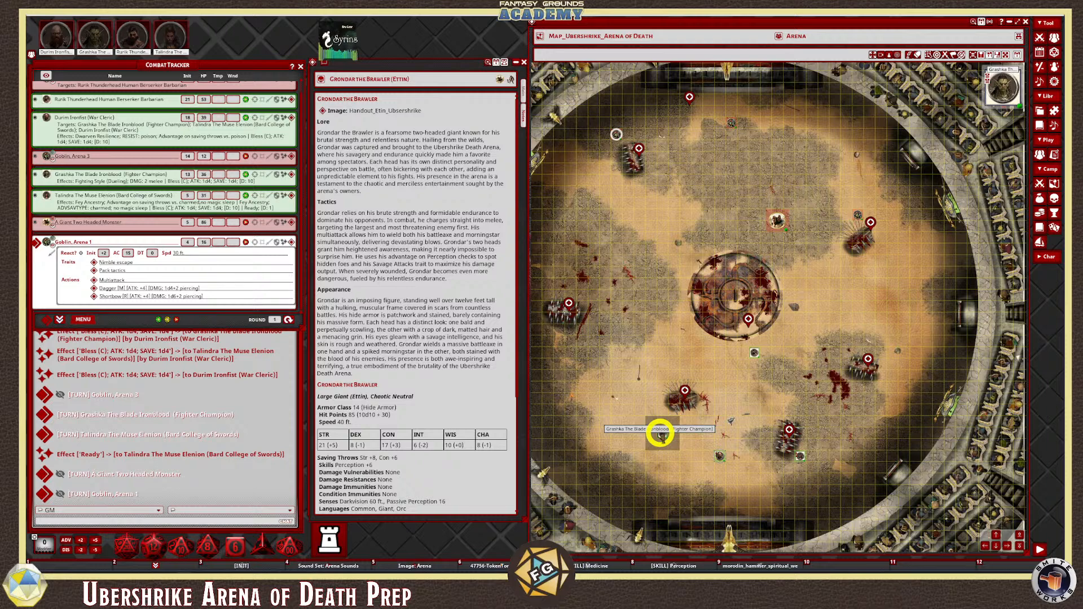
ctrl+click(660, 433)
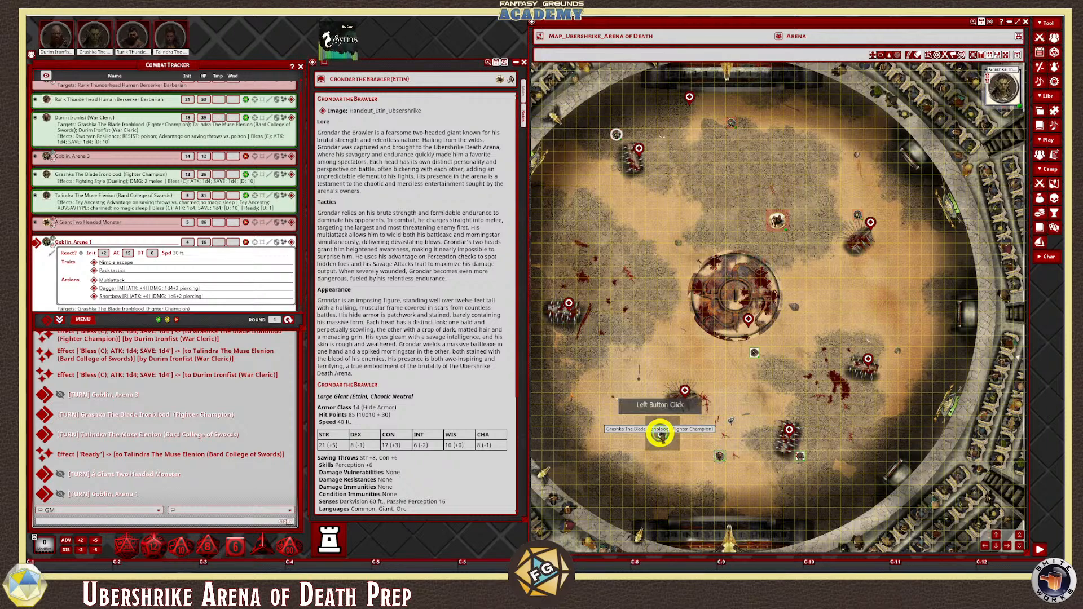
ctrl+click(660, 433)
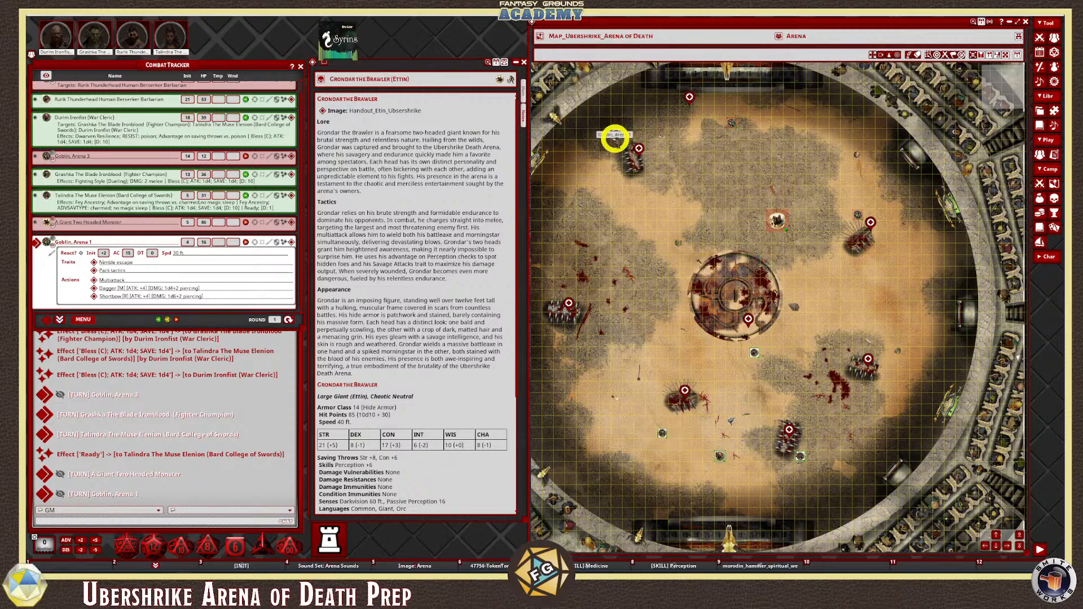
ctrl+click(662, 433)
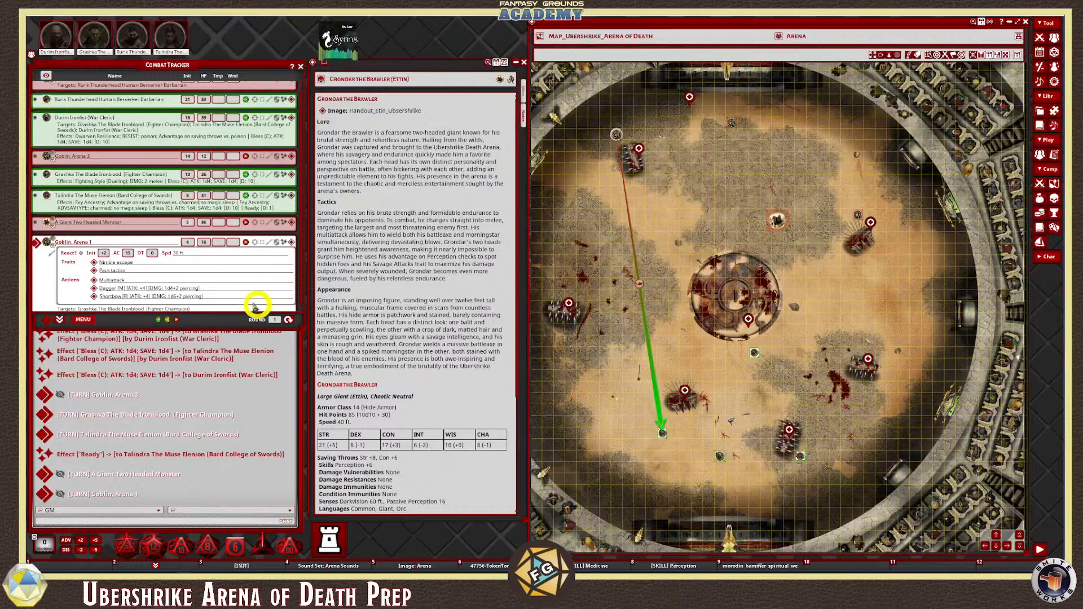
Roll Goblin, Arena 1's Shortbow attack and damage against the Fighter Champion, and advance the turn to Goblin, Arena 2
scroll(175, 265, down, 1)
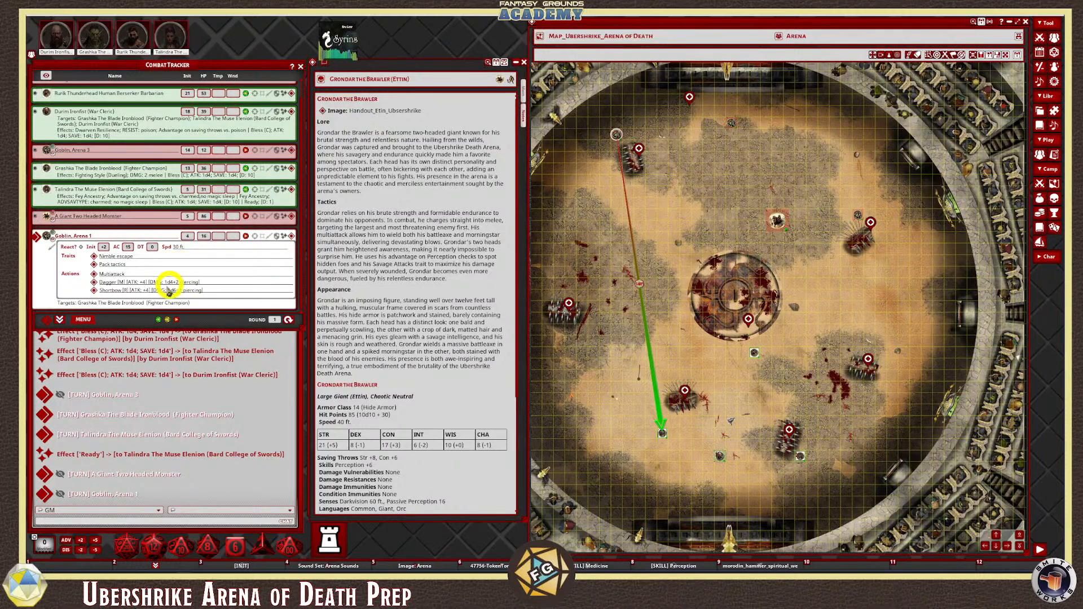
double_click(138, 290)
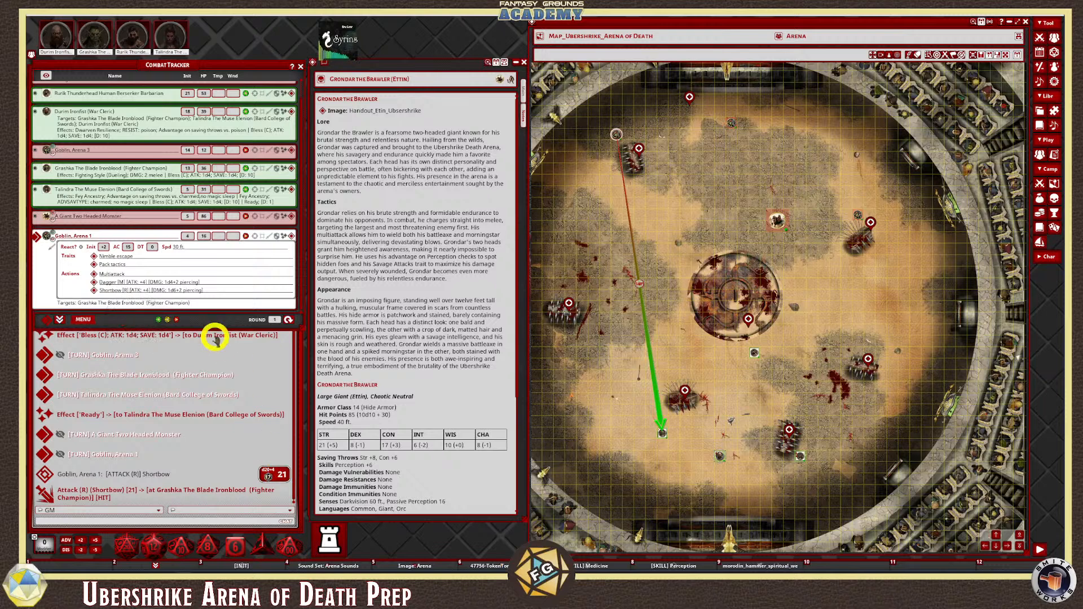
double_click(175, 290)
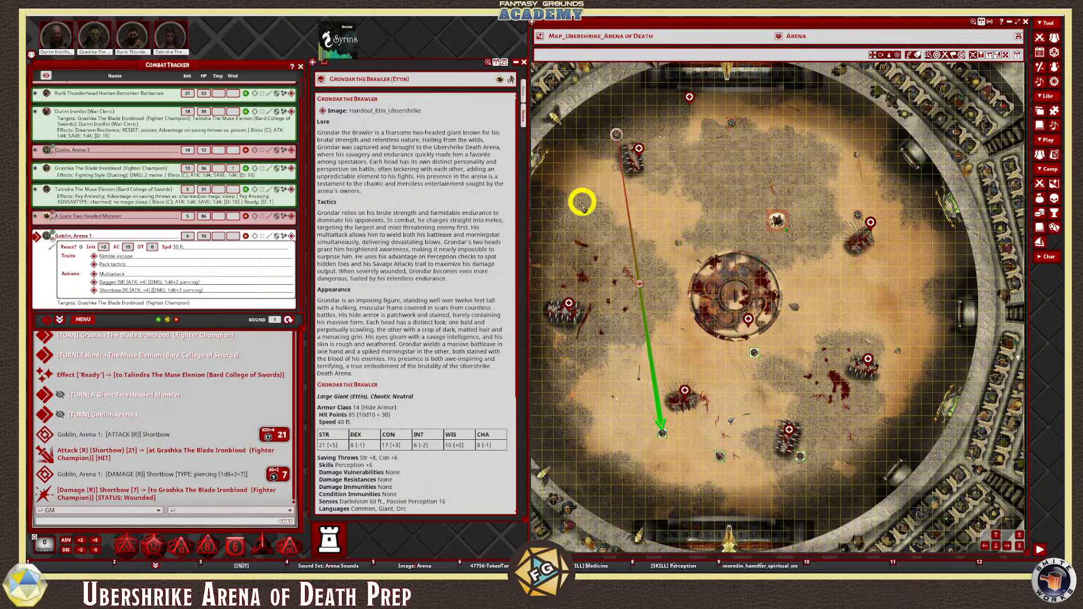
click(58, 319)
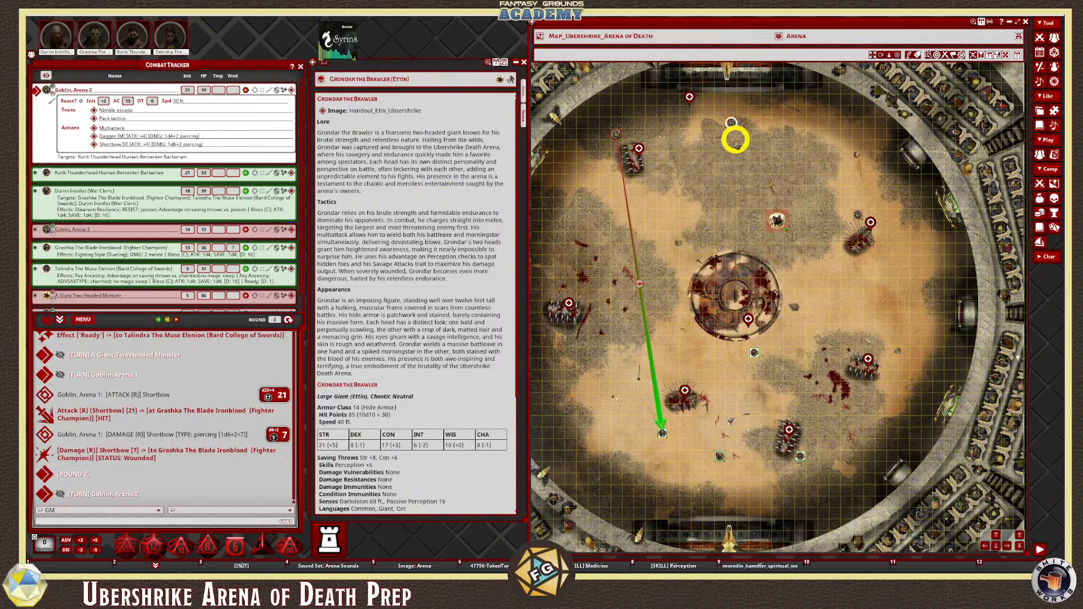
Move the Rotating Blade Trap pin to the centre of the arena's circular platform and show the notes in its record
mouse_move(734, 124)
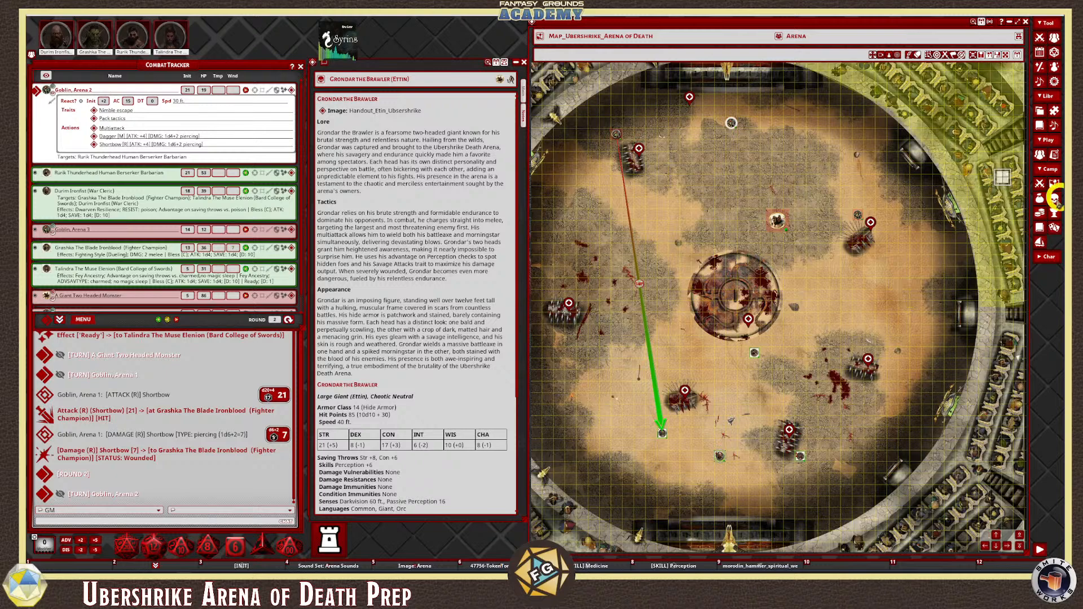
scroll(769, 310, up, 5)
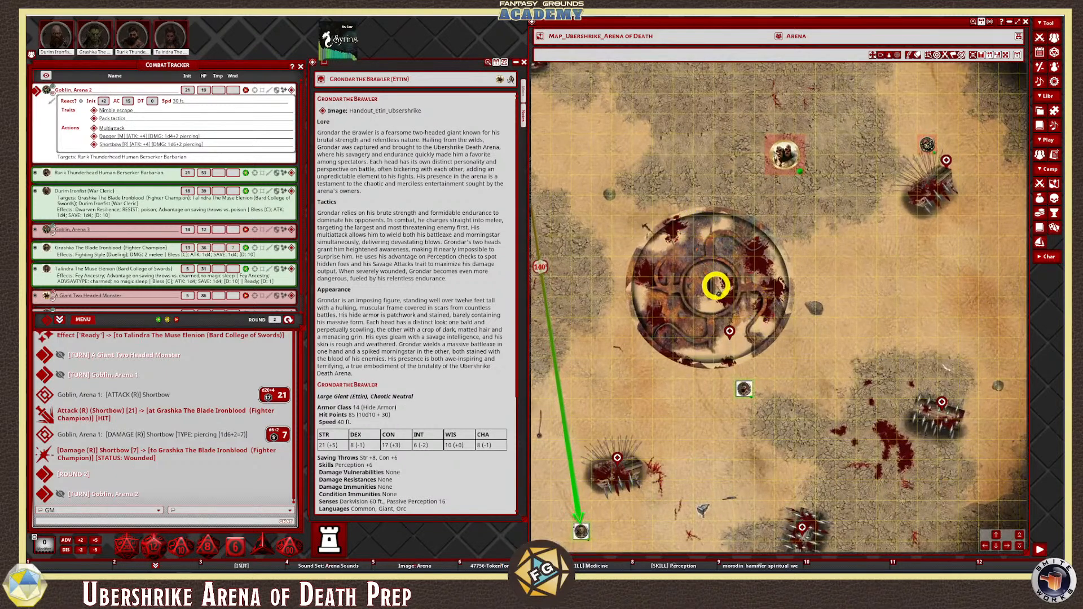
scroll(715, 283, down, 3)
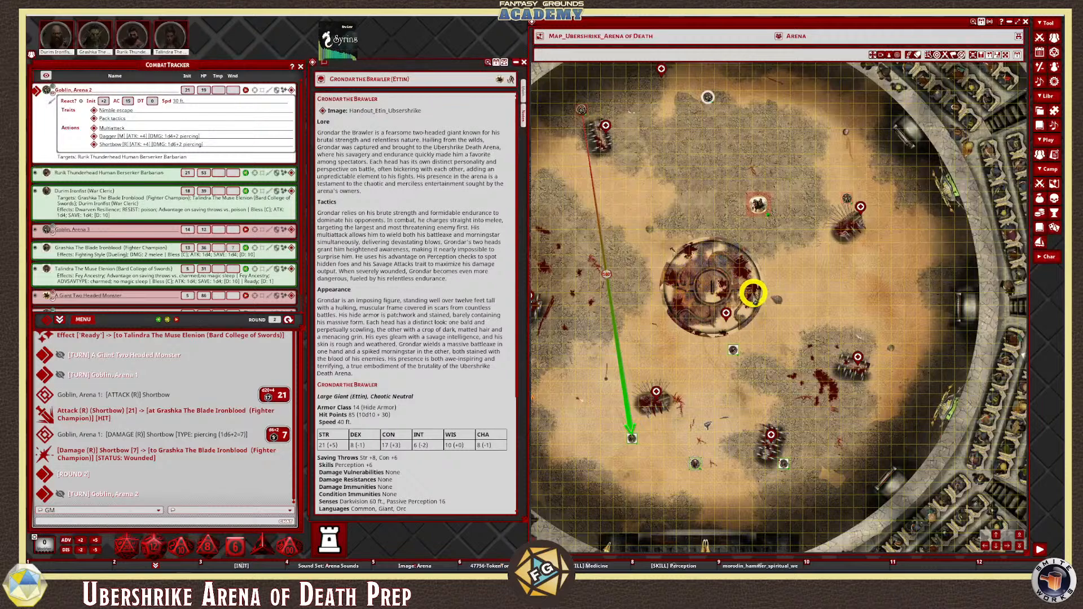
drag(725, 312, 703, 281)
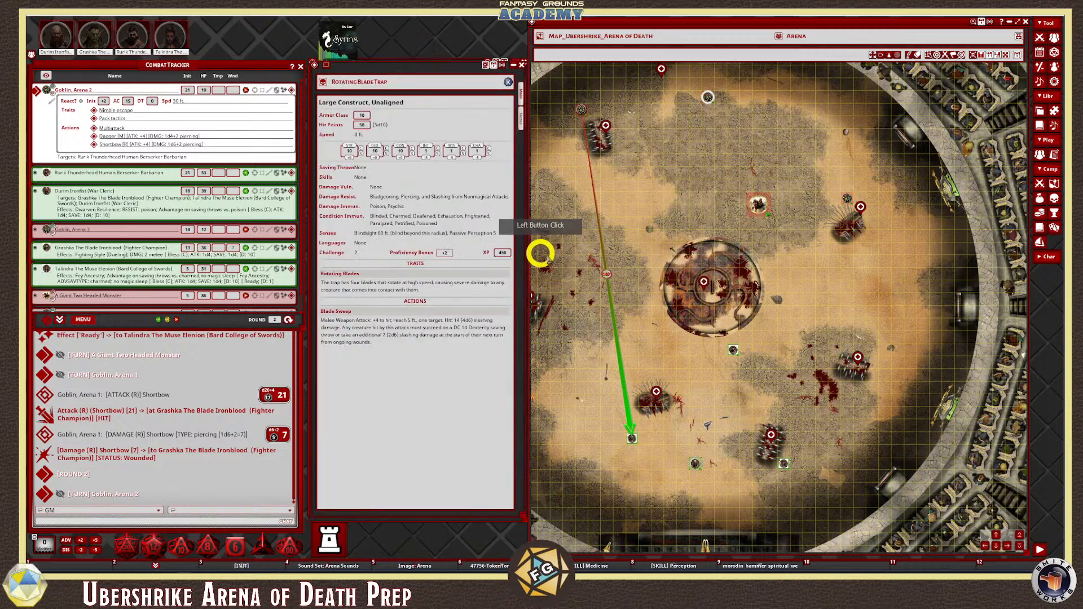
click(521, 123)
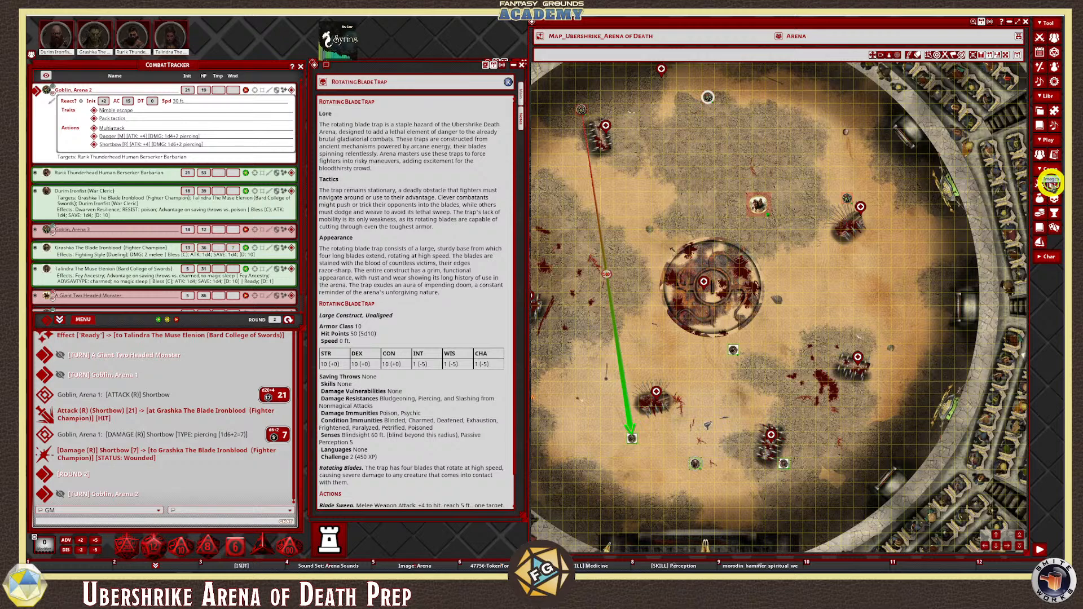
Open the campaign's image list, check the Ubershrike sign handout, and bring up Handout_Inspiration Plaque over the upper part of the map
click(1052, 184)
drag(617, 78, 411, 79)
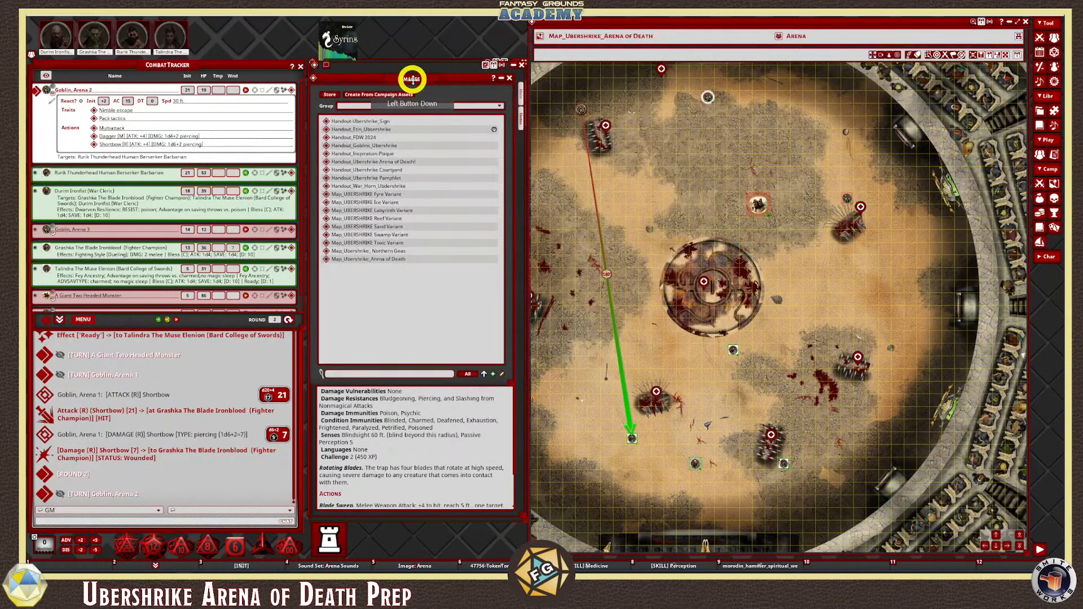
click(326, 121)
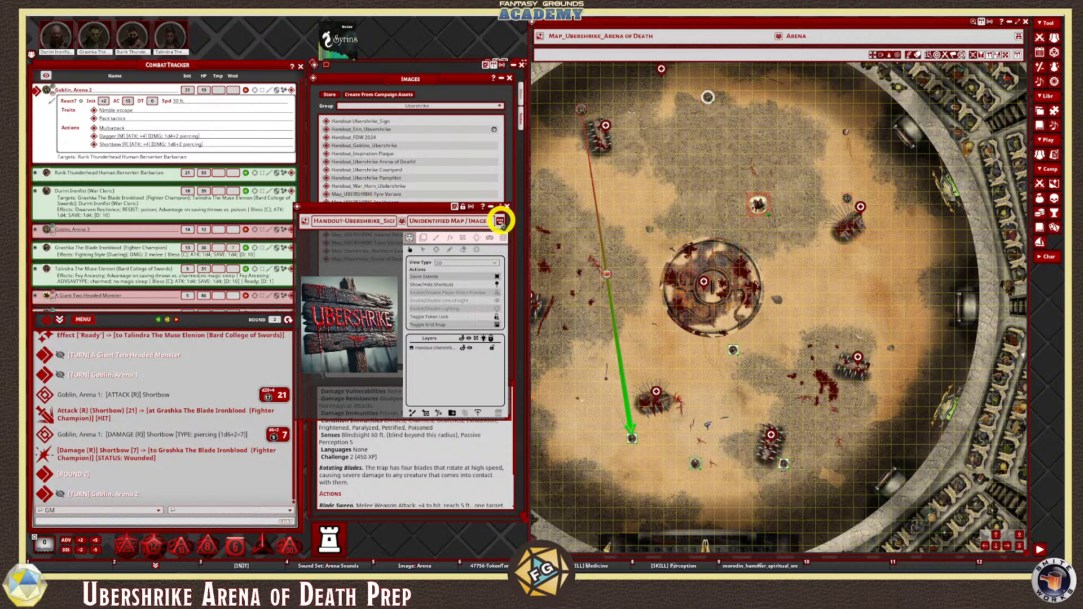
click(507, 207)
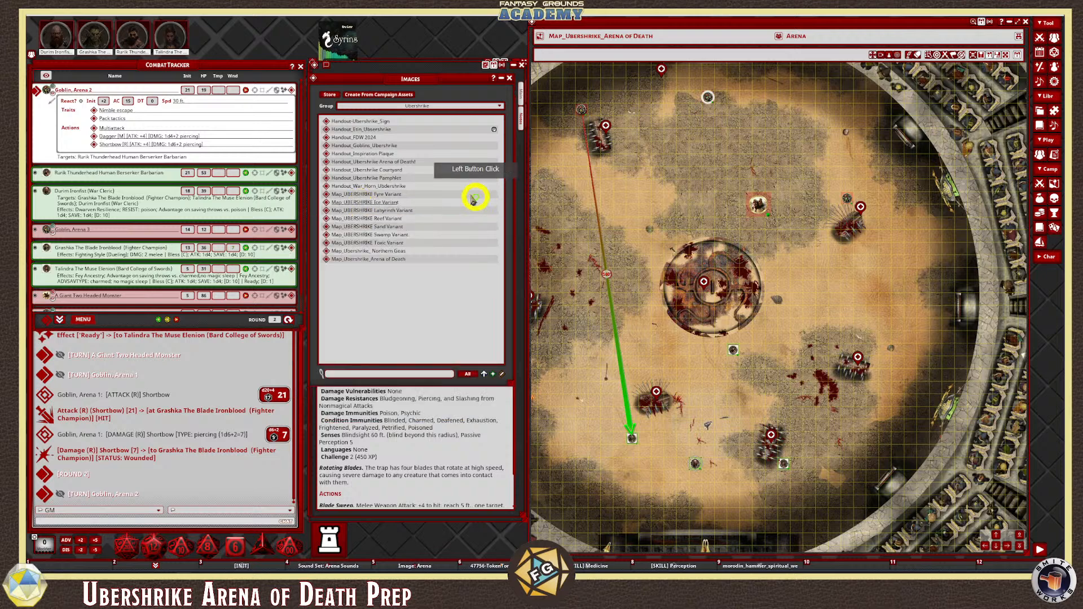
click(326, 154)
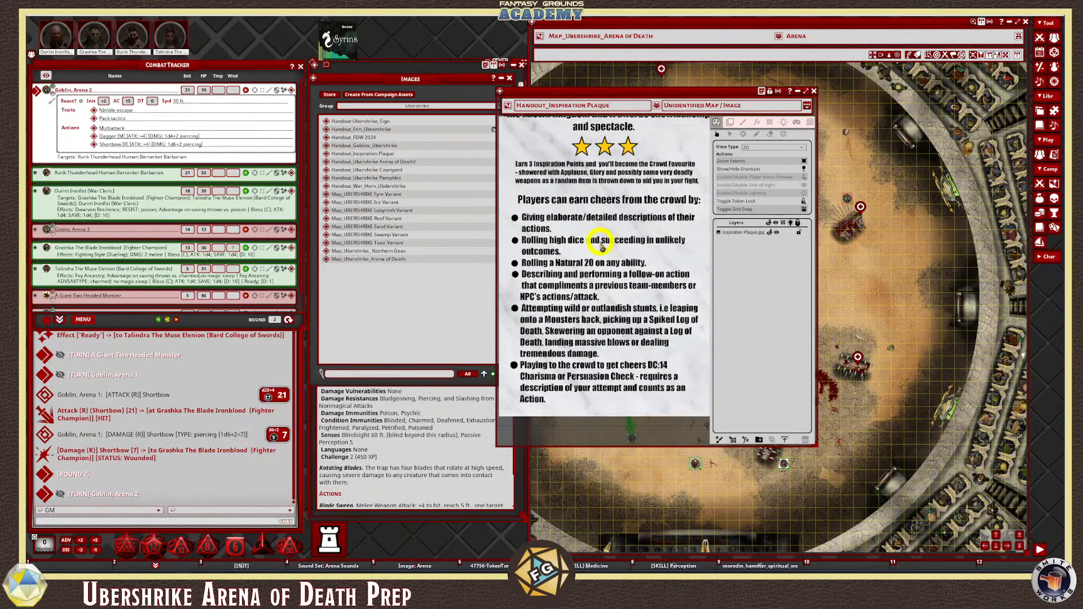
scroll(600, 244, down, 1)
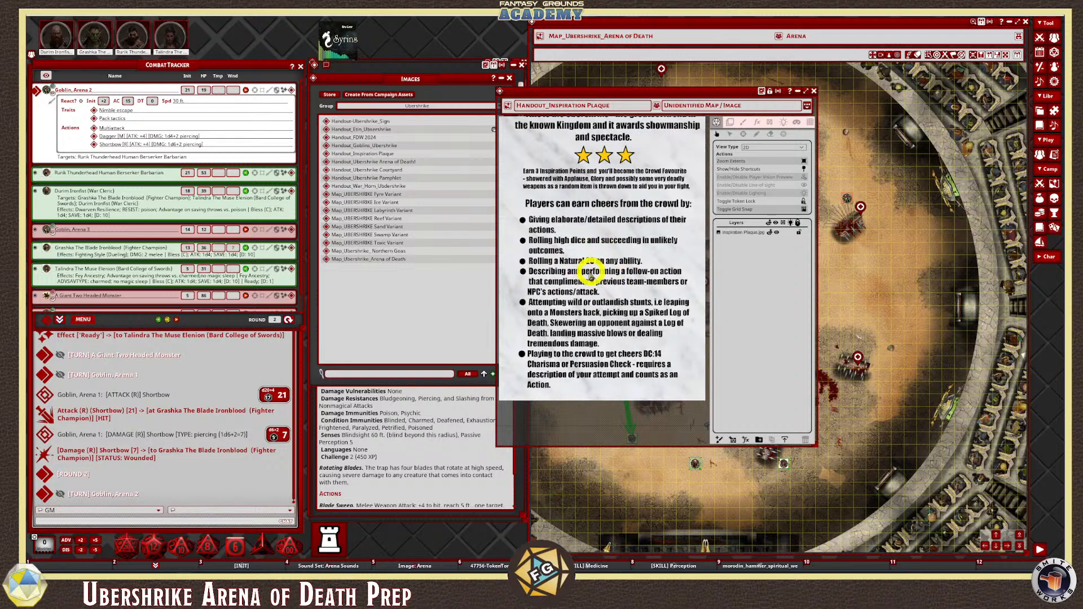
drag(557, 89, 592, 22)
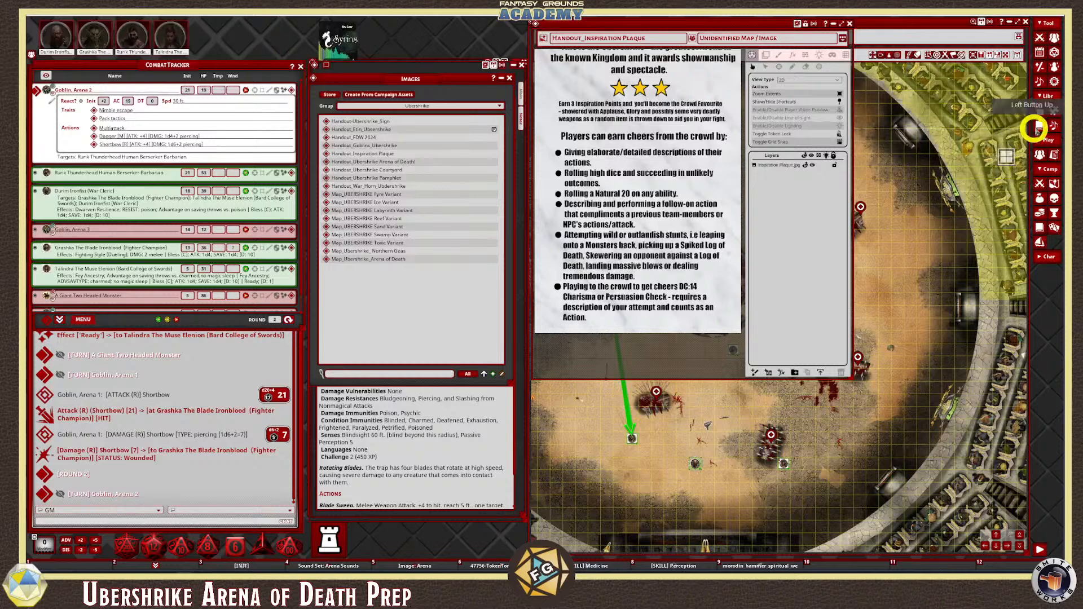
Add a link to Handout_Inspiration Plaque in the Message of the Day and pin the message near the arena's southwest edge
click(1054, 84)
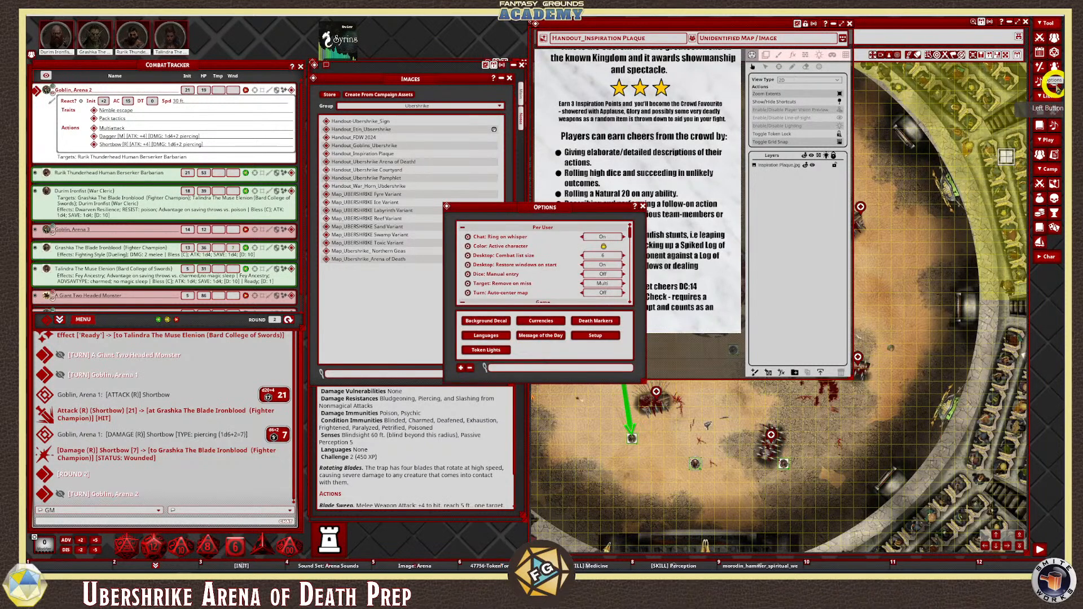
click(540, 335)
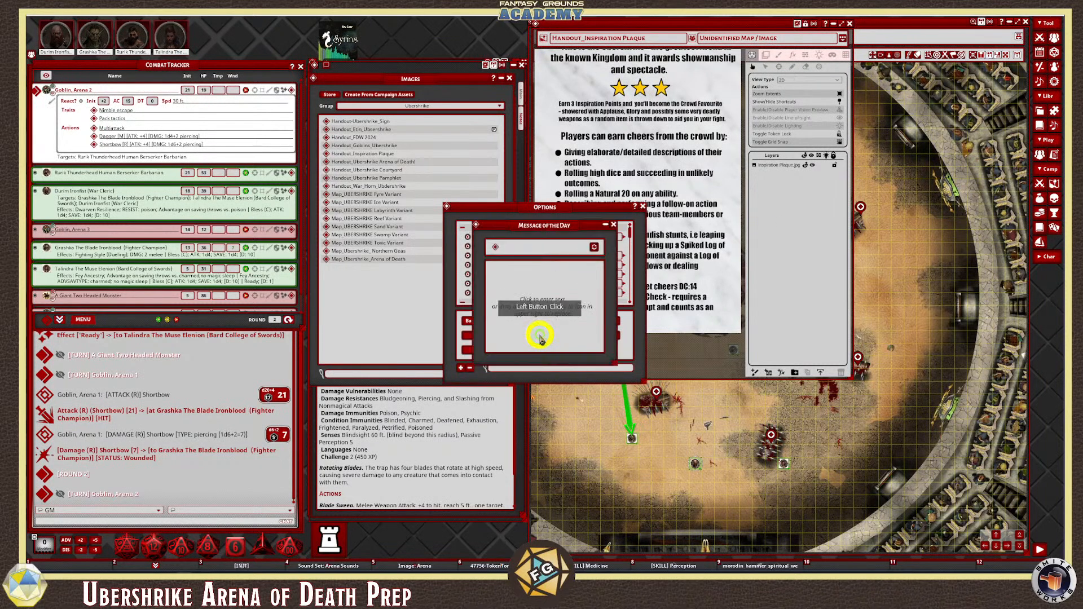
click(637, 208)
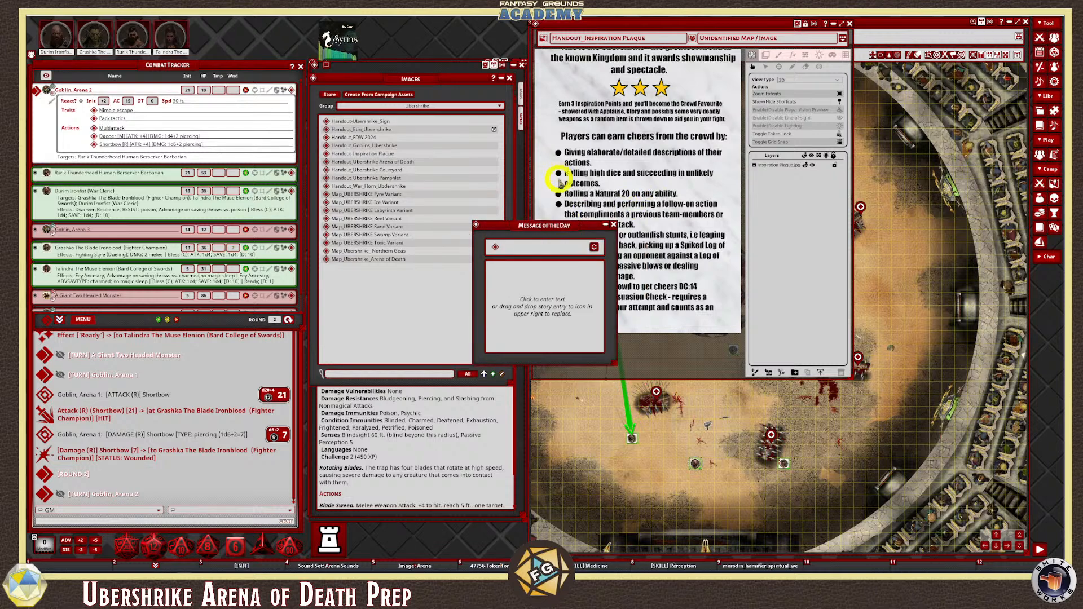
drag(550, 223, 397, 110)
click(376, 101)
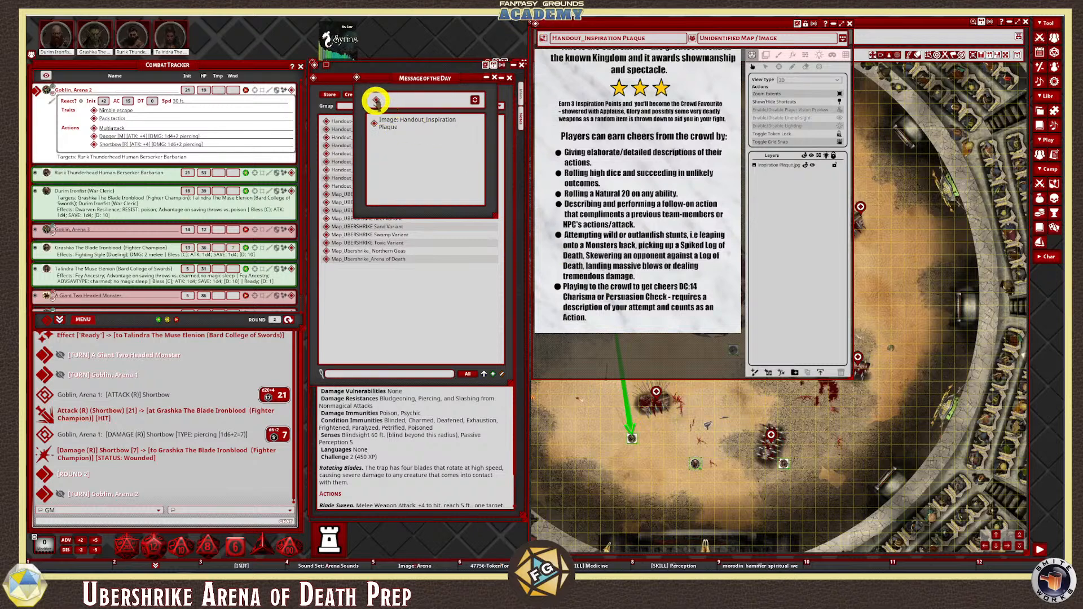
mouse_move(357, 77)
mouse_down()
mouse_move(567, 368)
mouse_move(590, 521)
mouse_move(608, 501)
mouse_up()
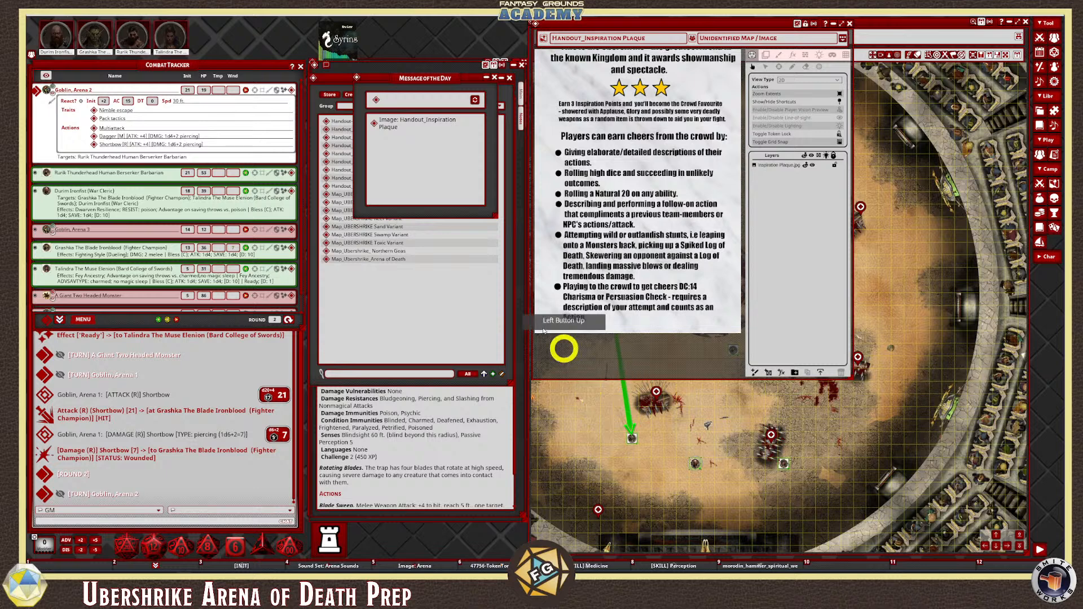
Make the link's "Image:" label bold and widen the Message of the Day window so the link fits on one line
click(432, 139)
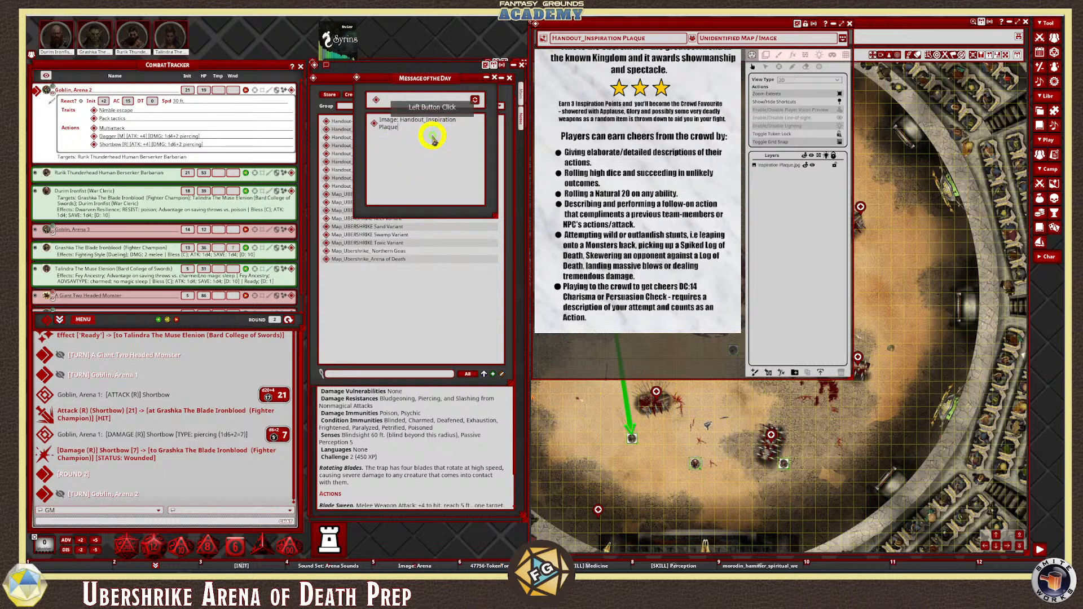
drag(383, 122, 380, 120)
key(ctrl+b)
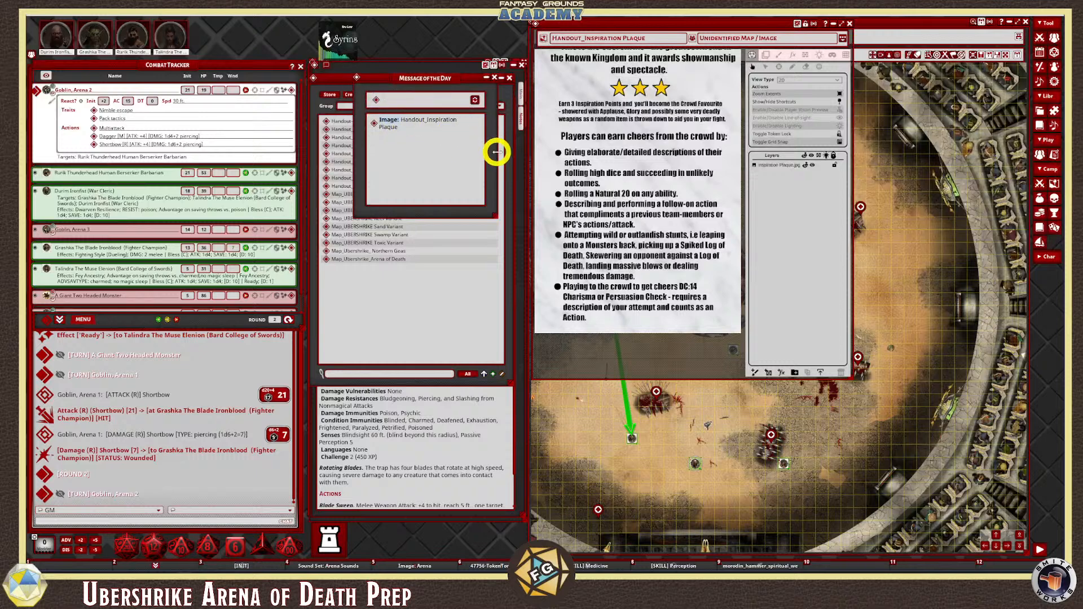
drag(498, 151, 542, 150)
click(424, 105)
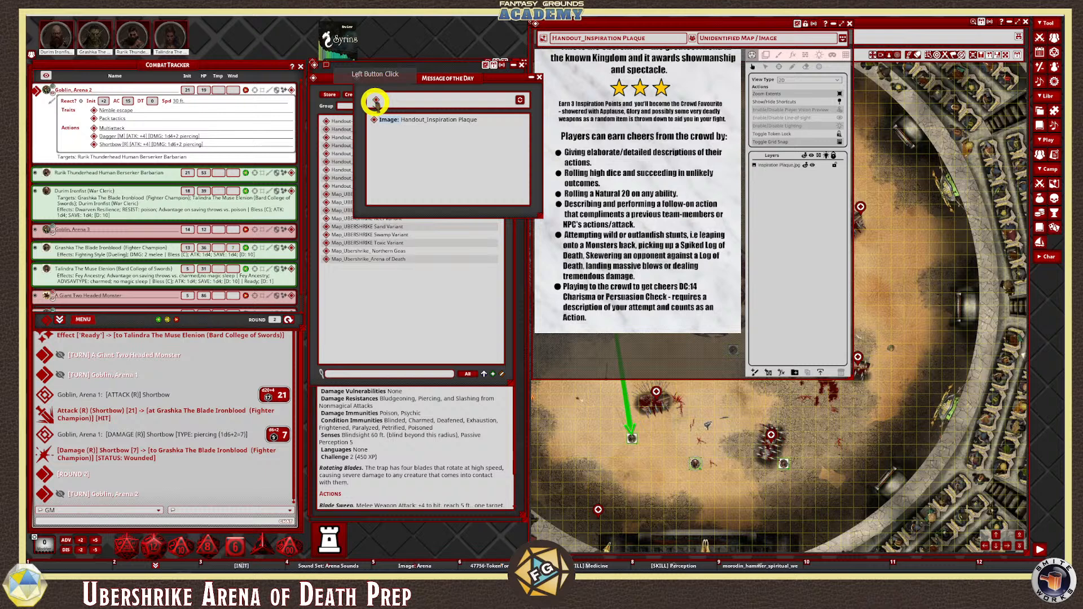
Add the line "Welcome to the Ubershrike Arena of Death!" below the image link in the Message of the Day
click(434, 149)
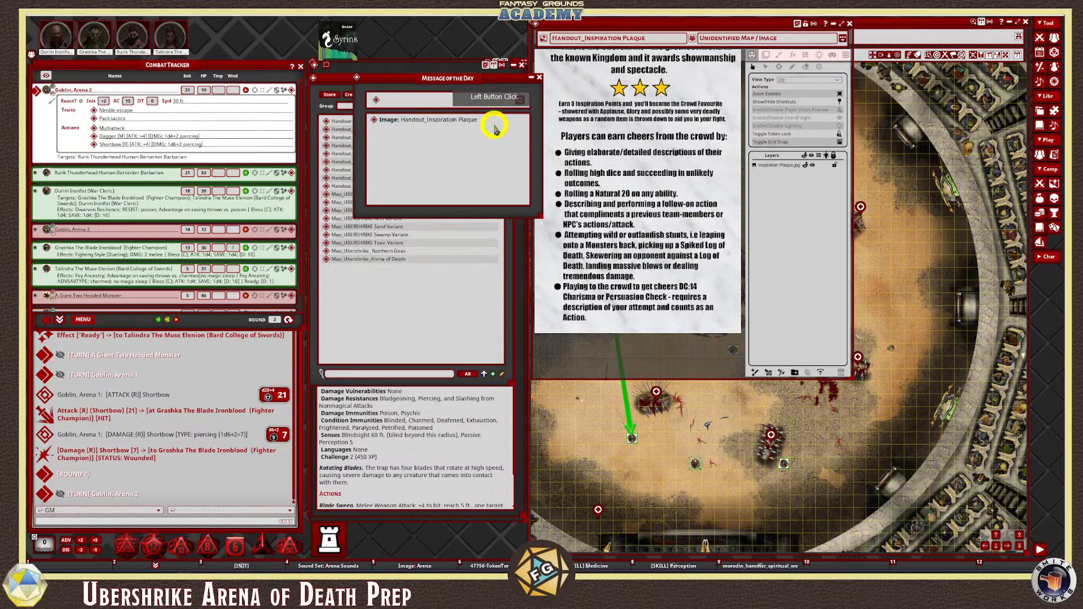
key(Return)
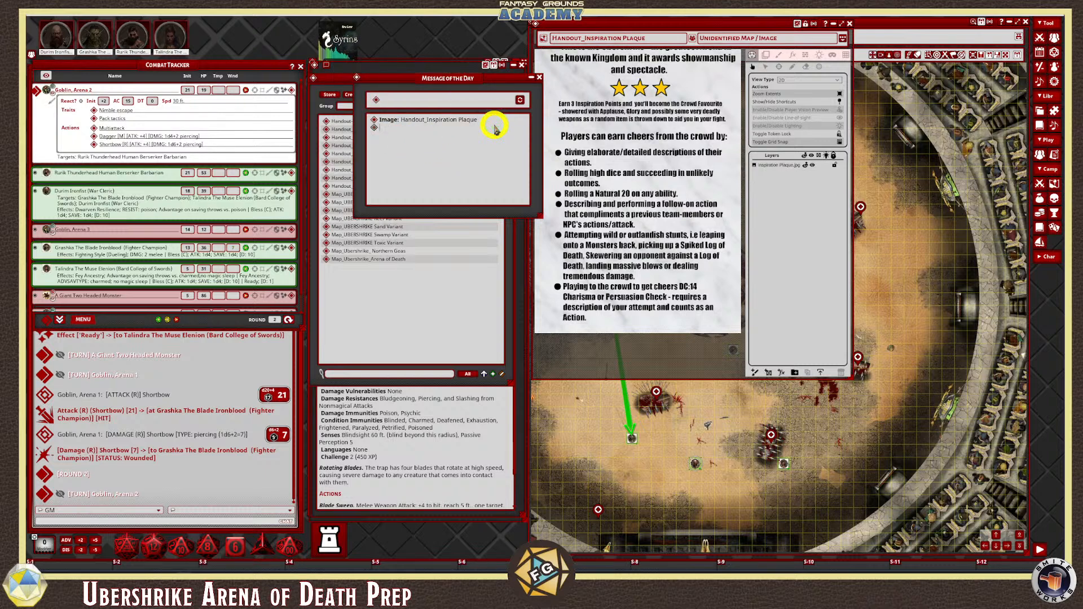
key(shift)
key(BackSpace)
key(ctrl)
text(Welcome to the Ub)
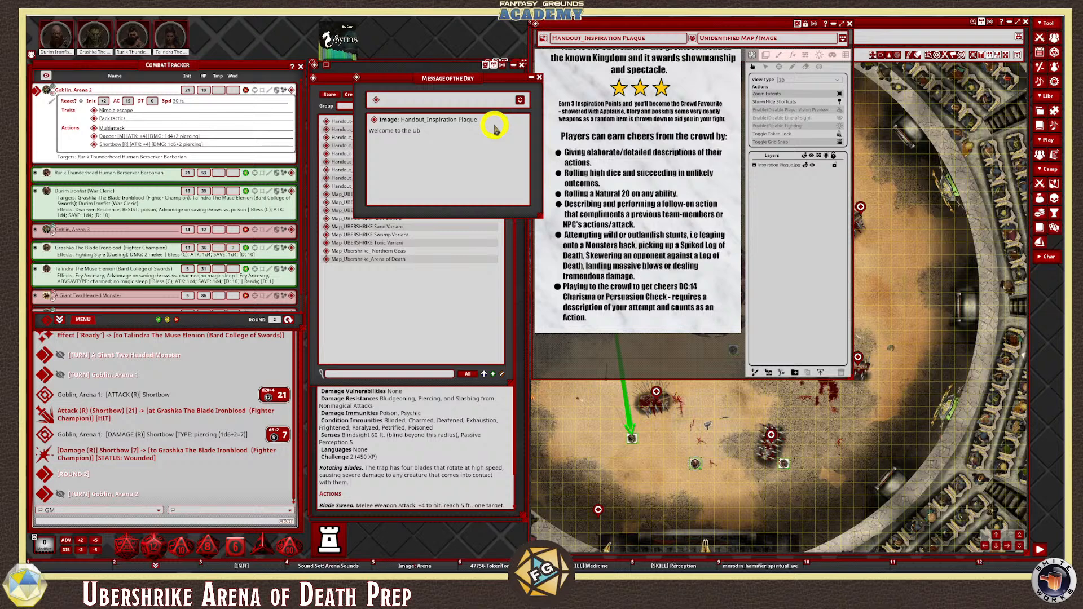
text(e Arena)
text( Aren of Dea)
text(th!)
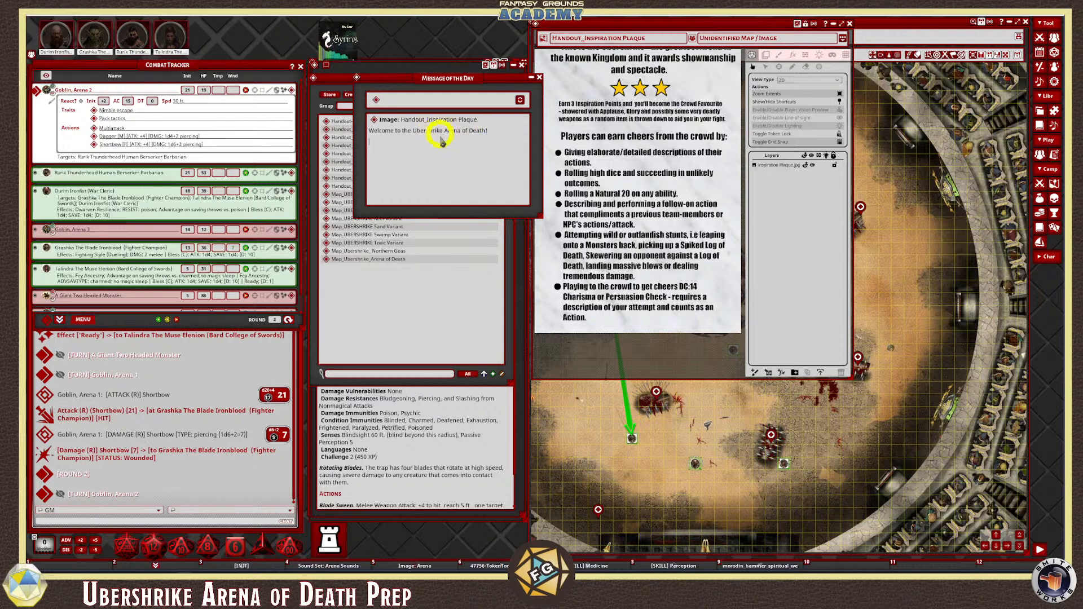
Close the Inspiration Plaque handout and place the Message of the Day window over the northern part of the map
drag(503, 79, 384, 96)
click(847, 25)
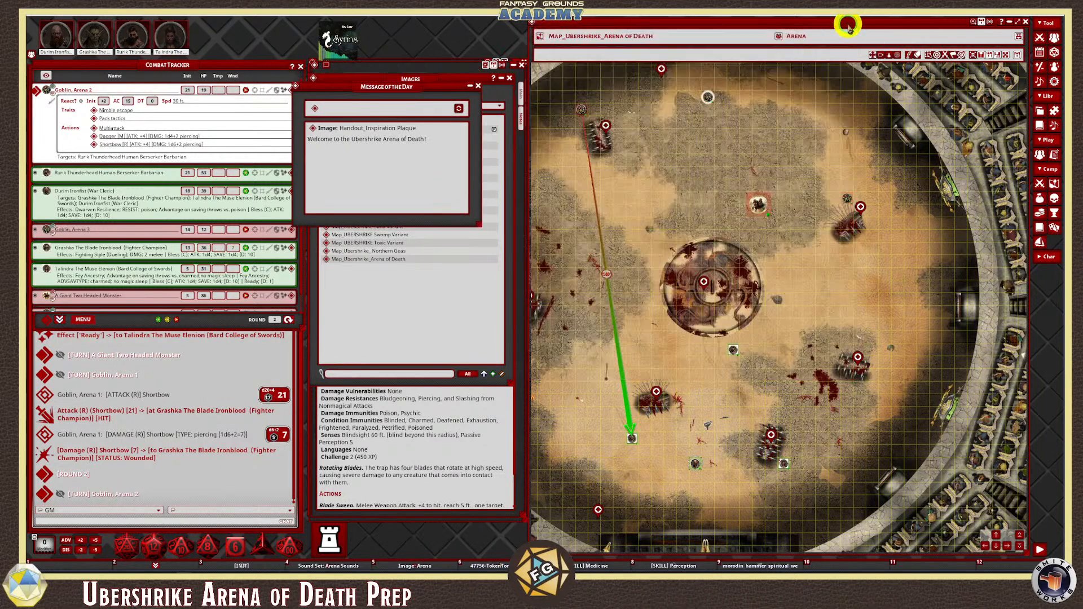
drag(394, 87, 656, 79)
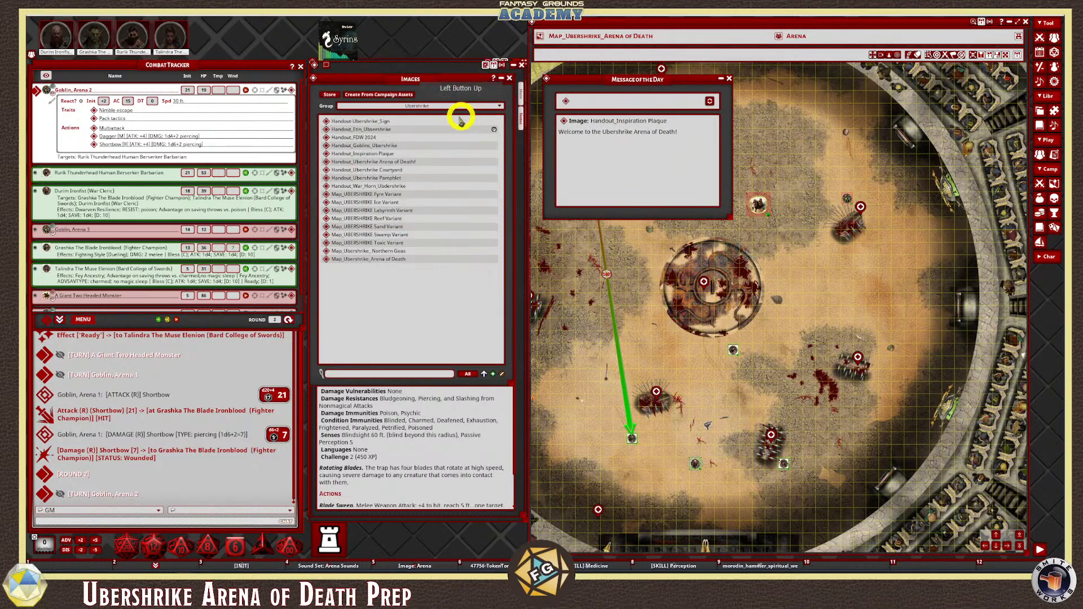
Preview the Handout_Ubershrike Arena of Death!, Handout_FDW 2024 and Handout-Ubershrike_Sign images, closing each one after viewing
click(325, 162)
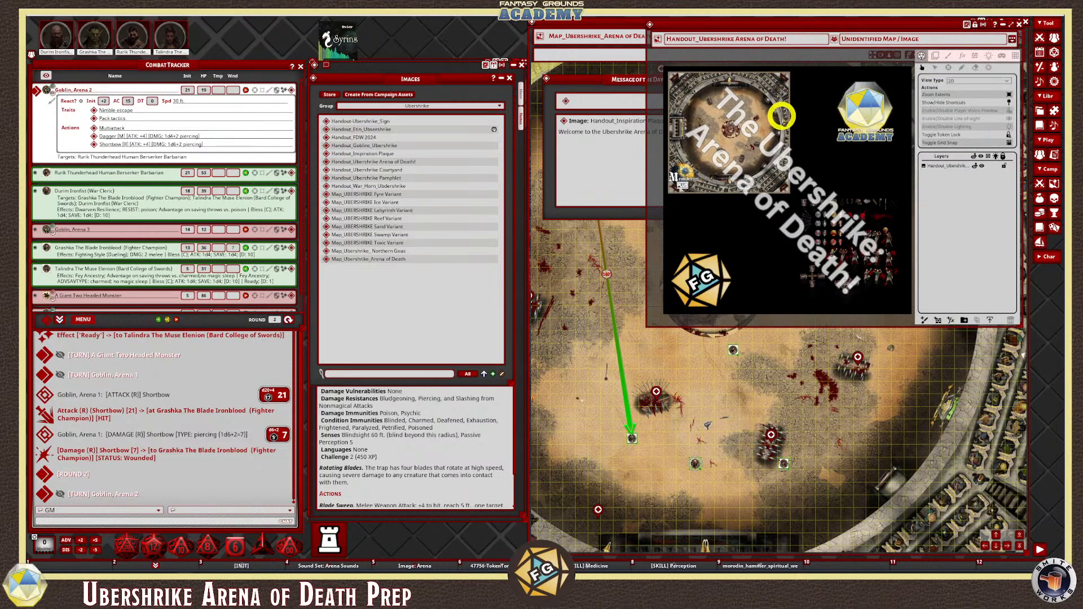
click(1019, 25)
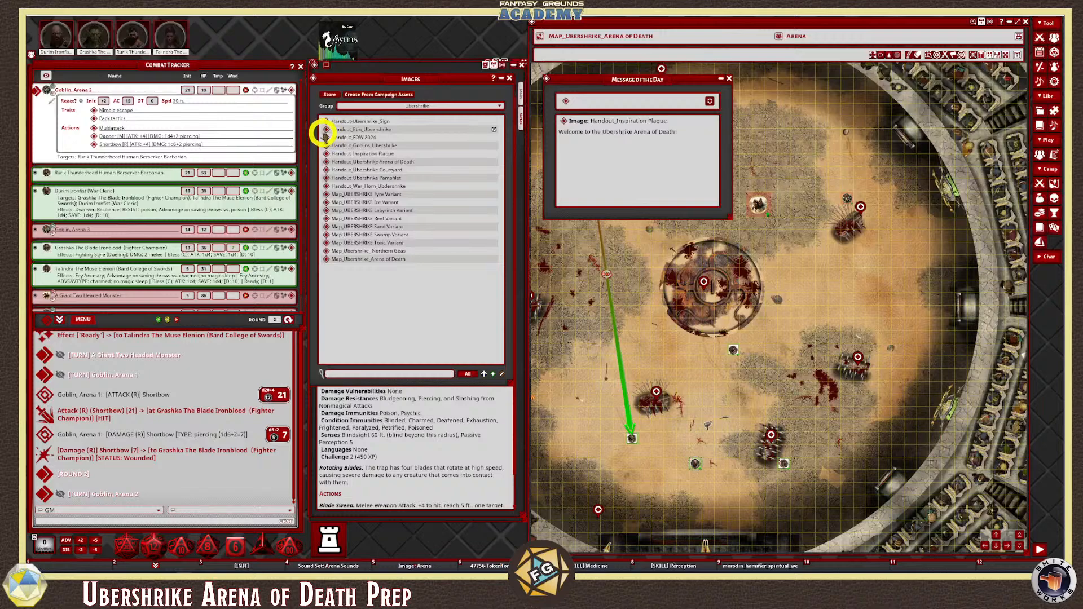
click(325, 137)
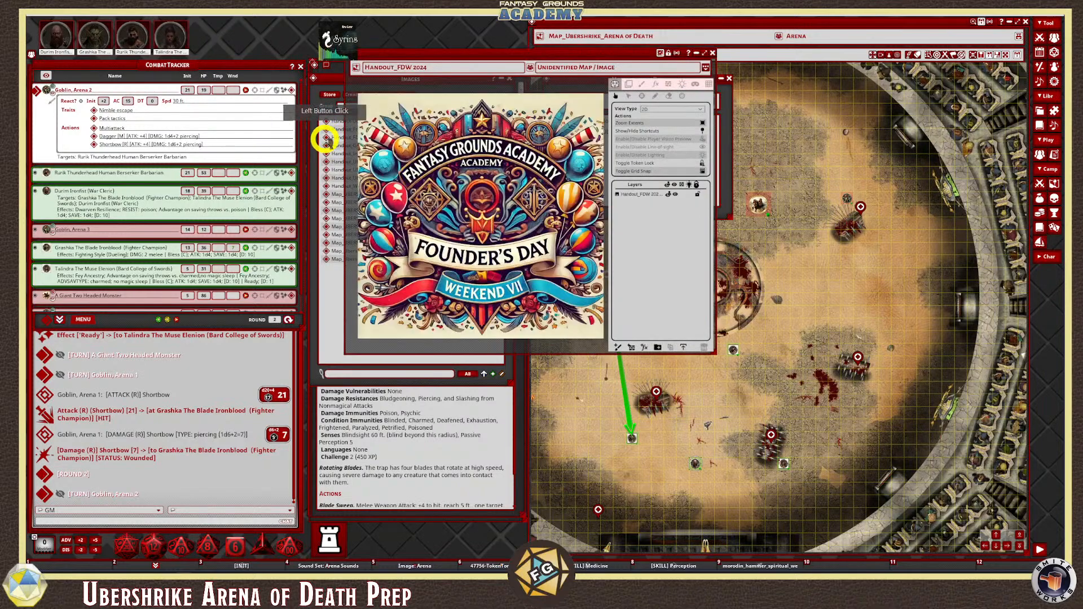
click(713, 52)
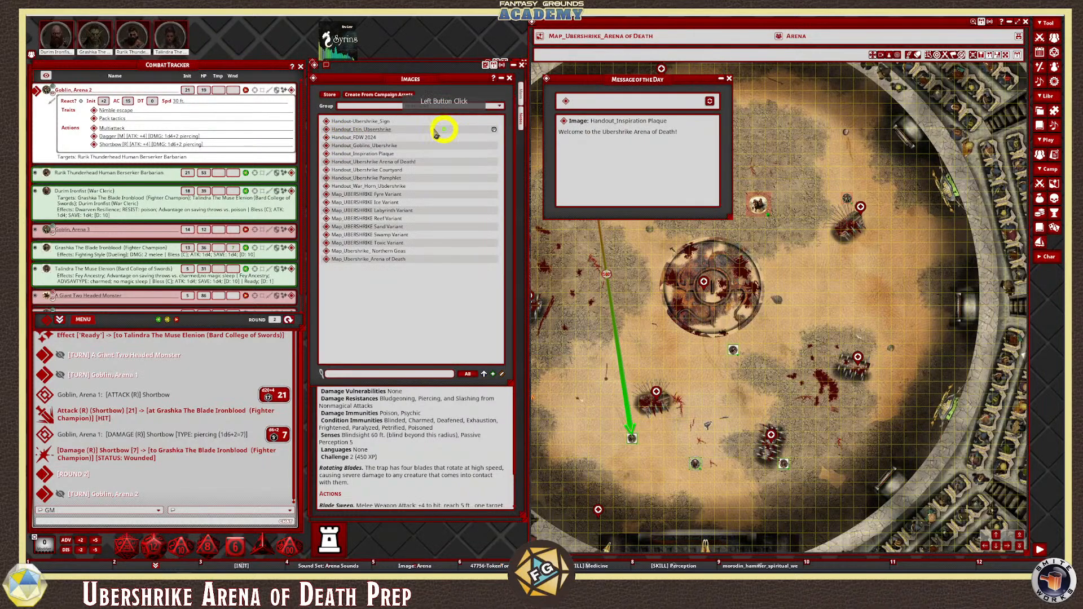
click(326, 121)
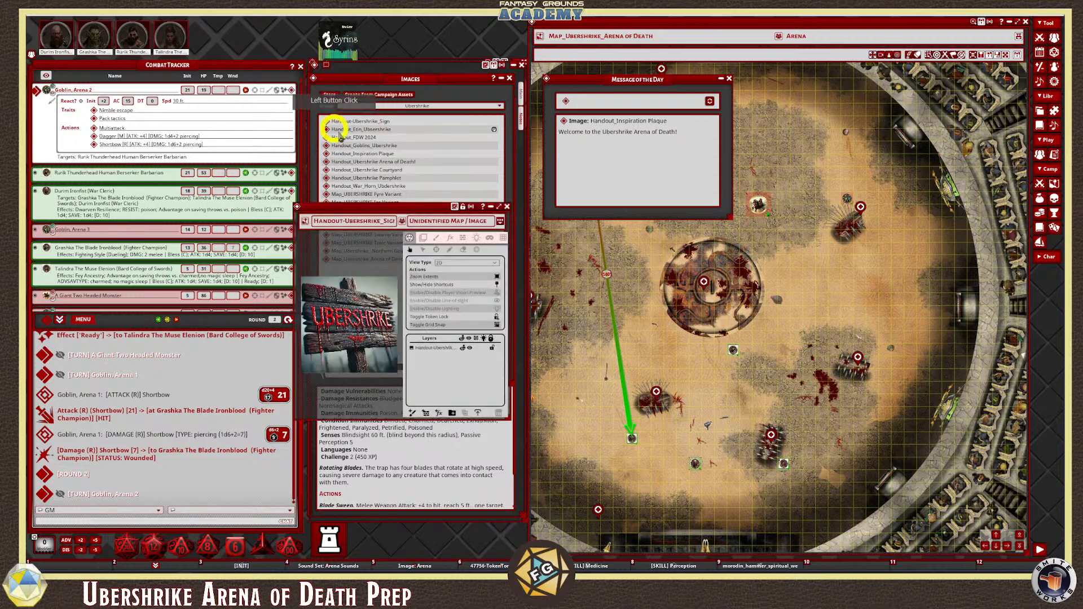
click(507, 206)
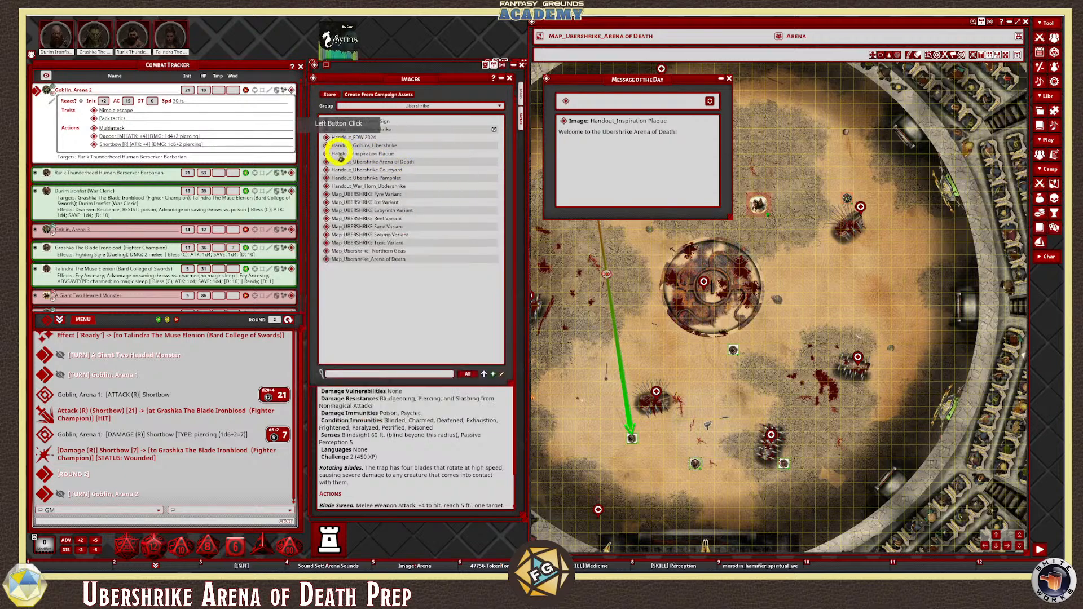
Preview and close the Handout_Ubershrike Arena of Death! image, and open Handout_Ubershrike Pamphlet just below the Message of the Day window
click(336, 161)
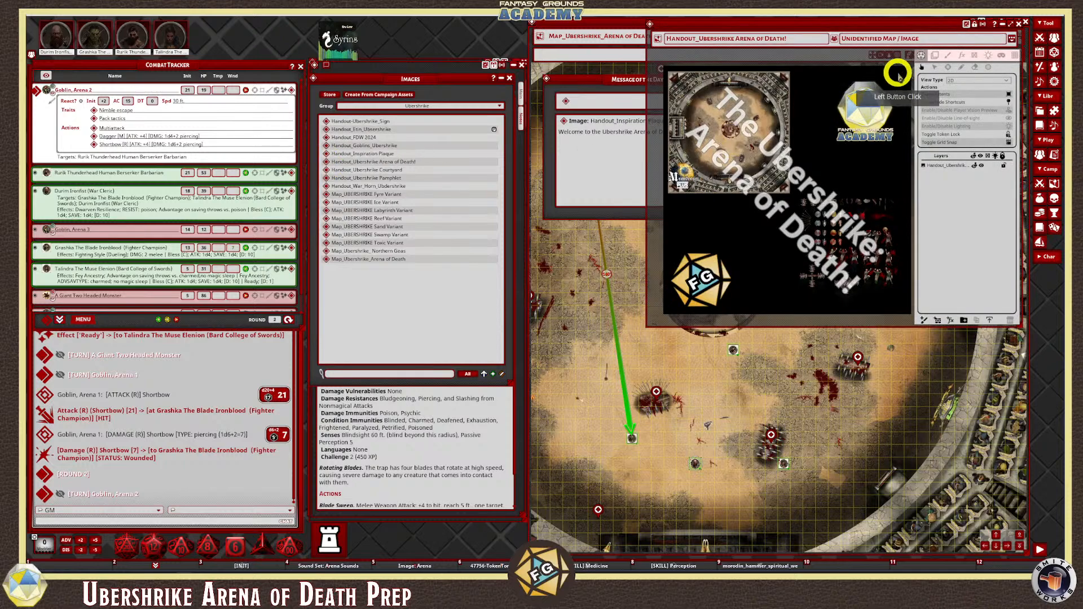
click(1019, 24)
click(349, 169)
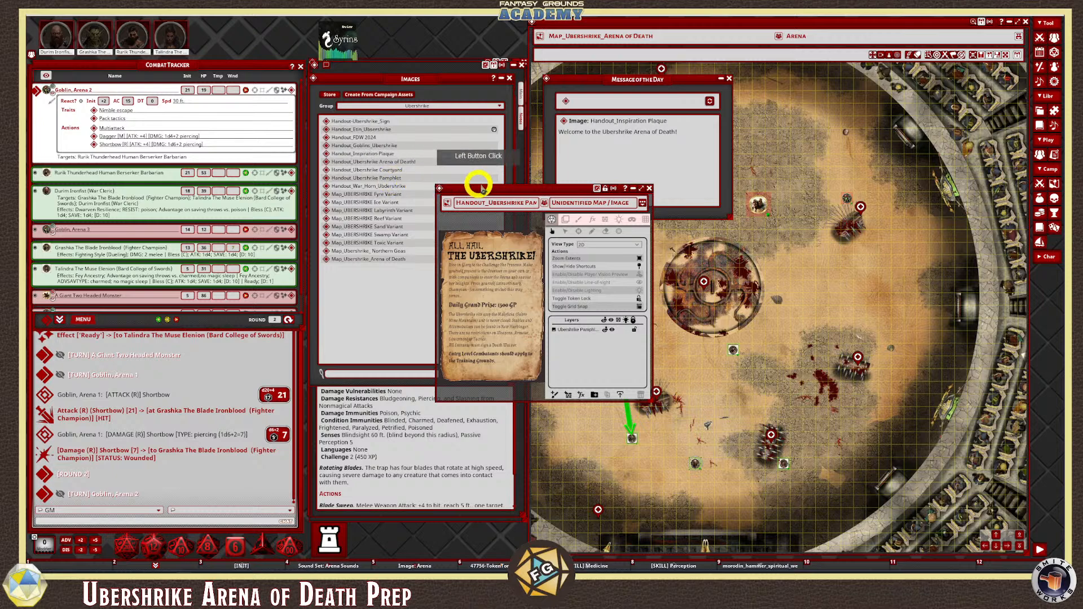
drag(482, 188, 614, 201)
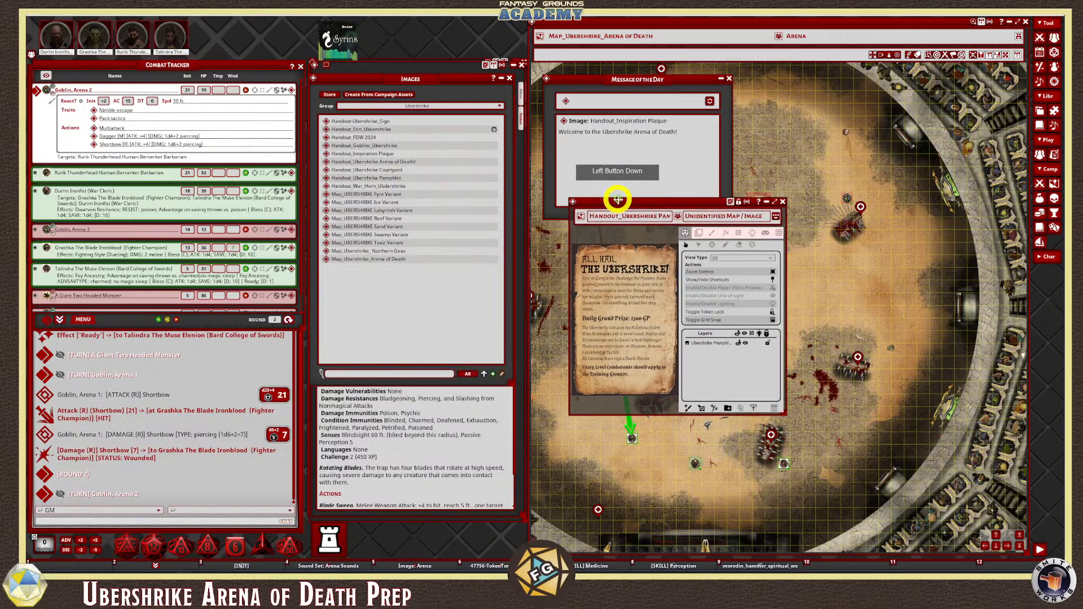
Insert a link to Handout_Ubershrike Pamphlet on a new line under the Inspiration Plaque link and make its "Image:" label bold
click(679, 117)
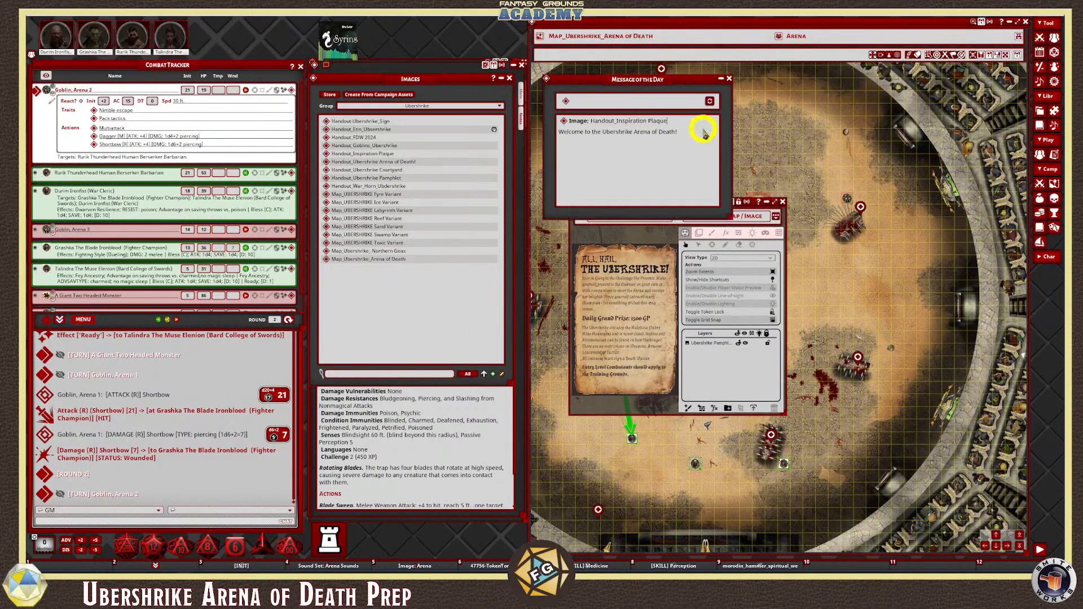
key(Return)
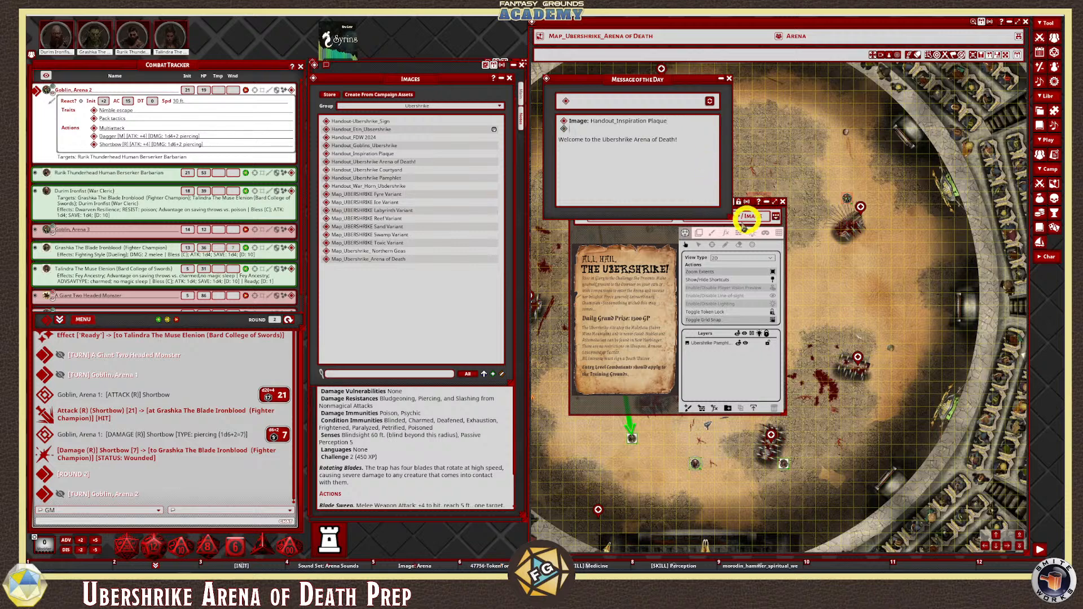
scroll(630, 319, up, 2)
scroll(634, 318, down, 2)
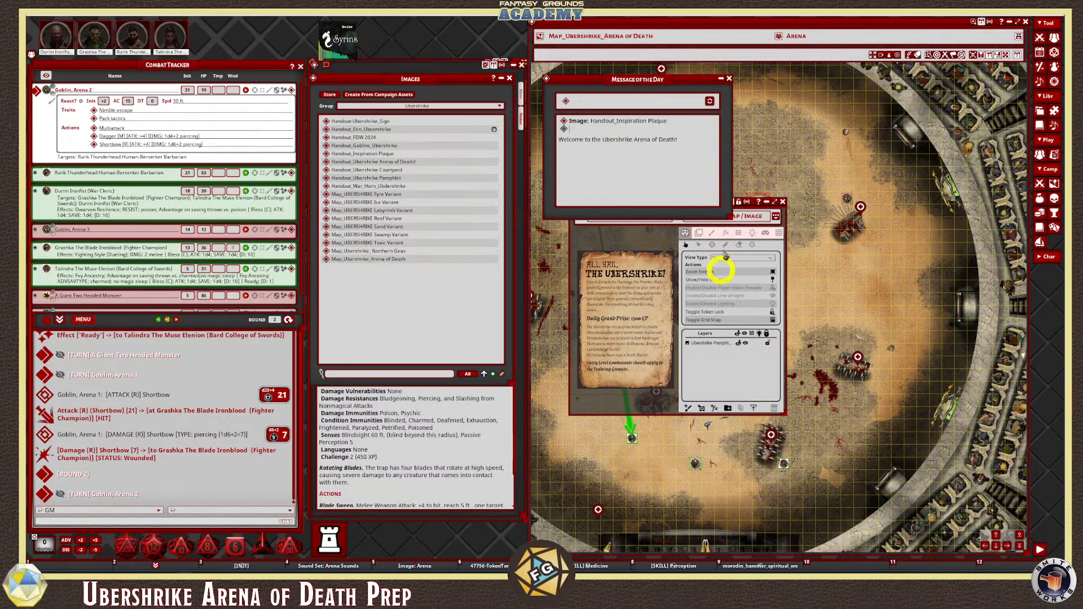
click(597, 217)
drag(597, 217, 584, 131)
click(569, 129)
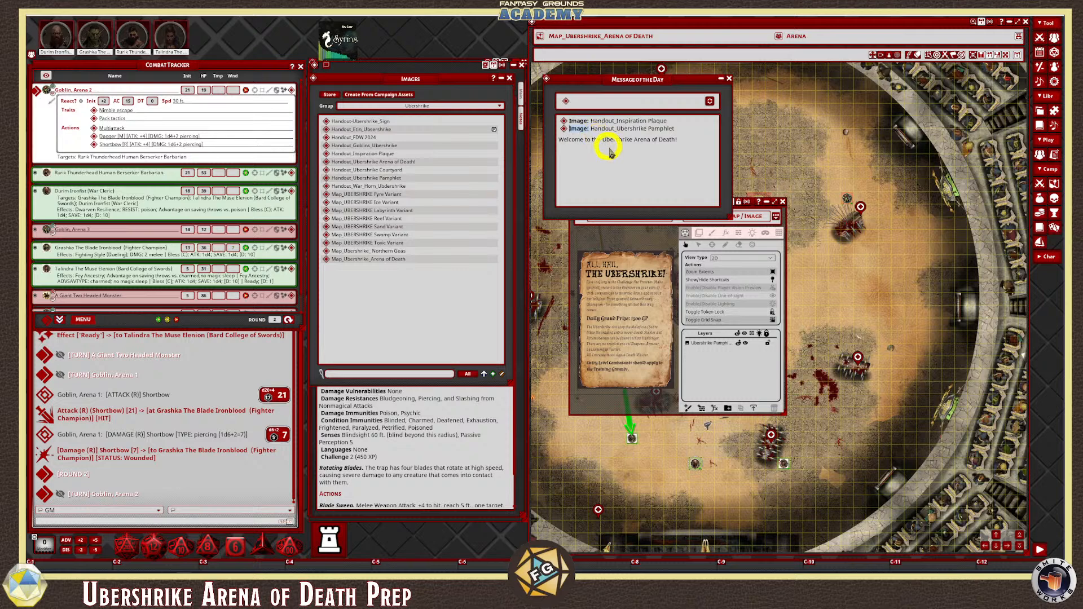
Look over the pamphlet handout, close it, and move the Message of the Day window slightly down the map
scroll(643, 337, up, 2)
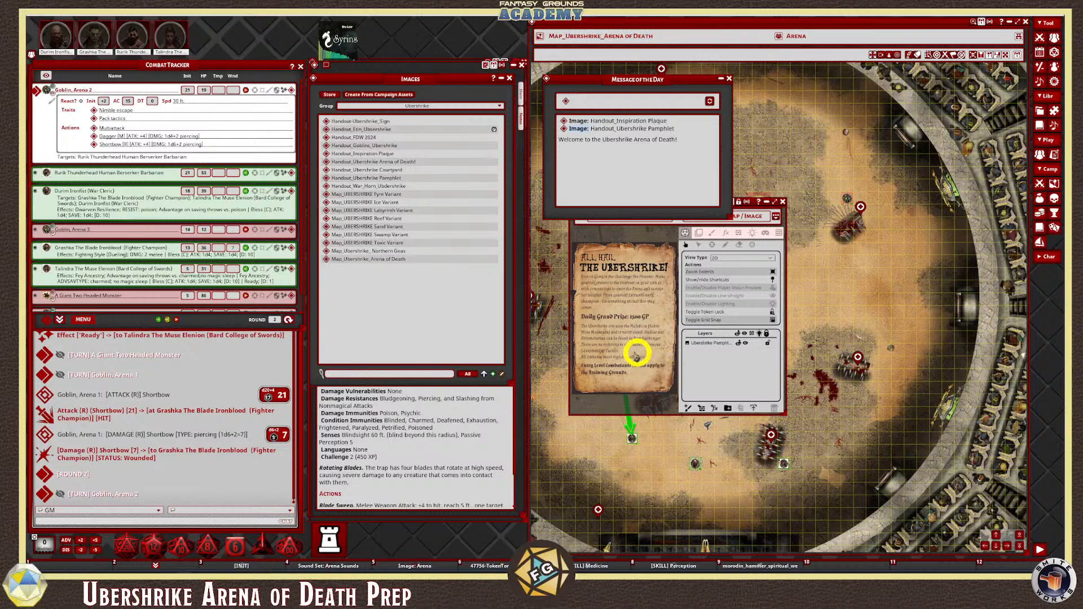
scroll(627, 342, up, 1)
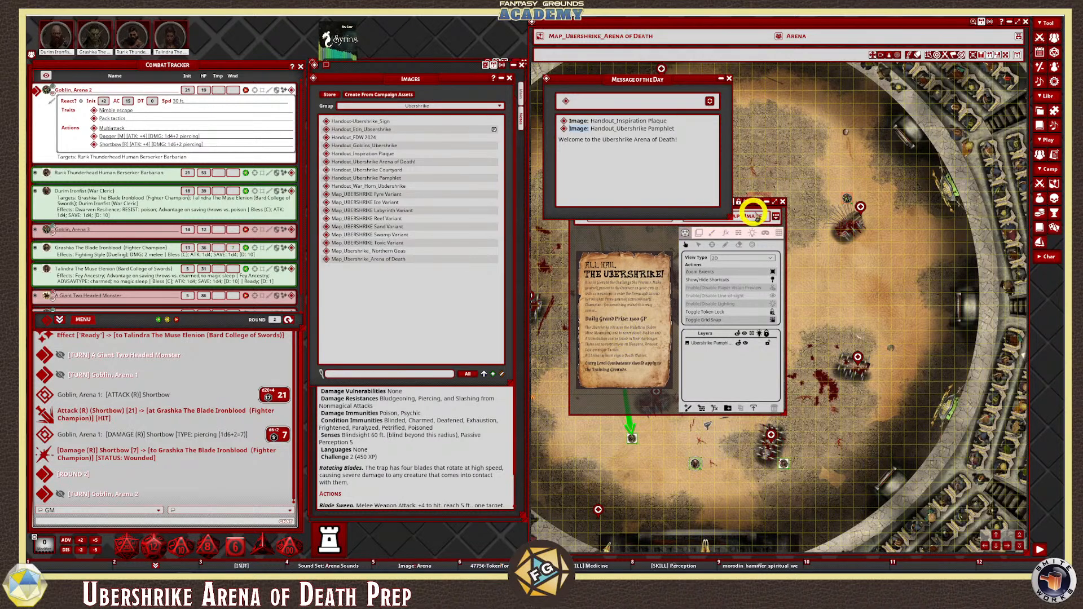
click(782, 201)
drag(650, 83, 656, 114)
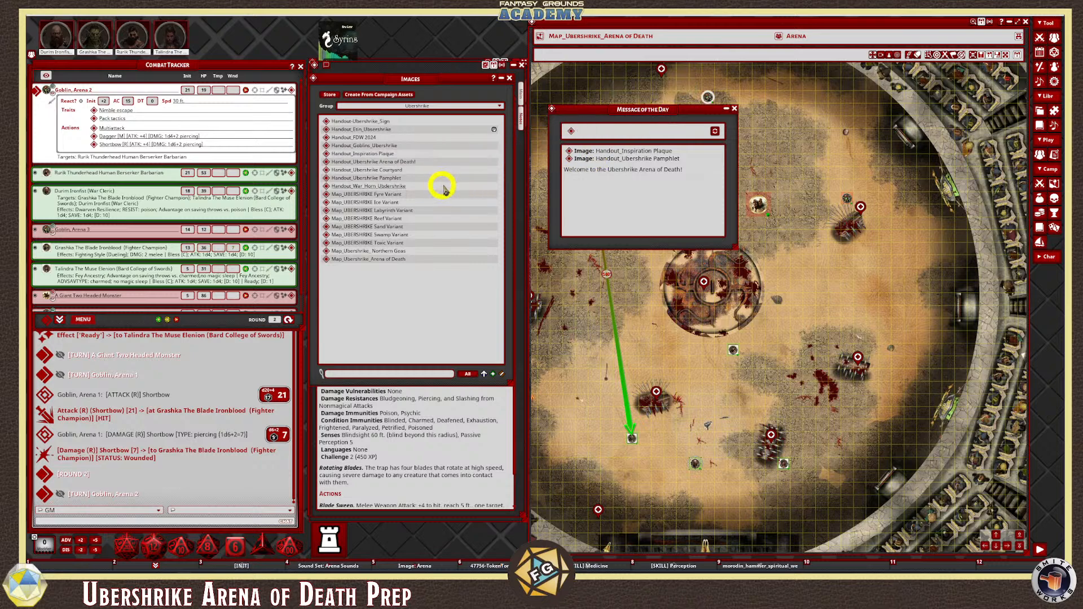
Add a link to Handout_Ubershrike Courtyard beneath the pamphlet link in the Message of the Day, and close the courtyard handout
click(326, 170)
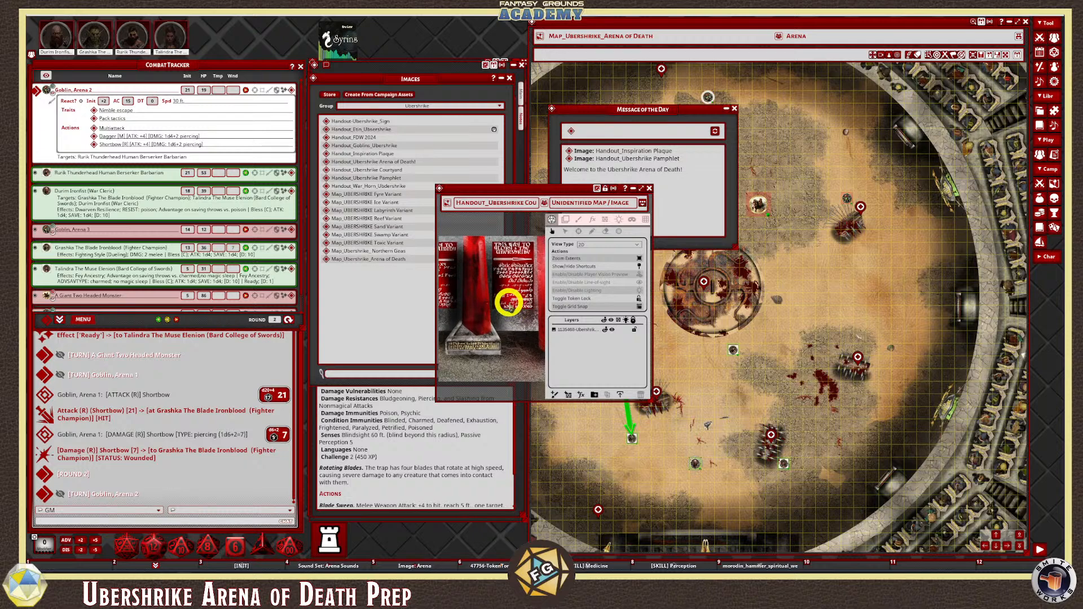
drag(517, 189, 701, 220)
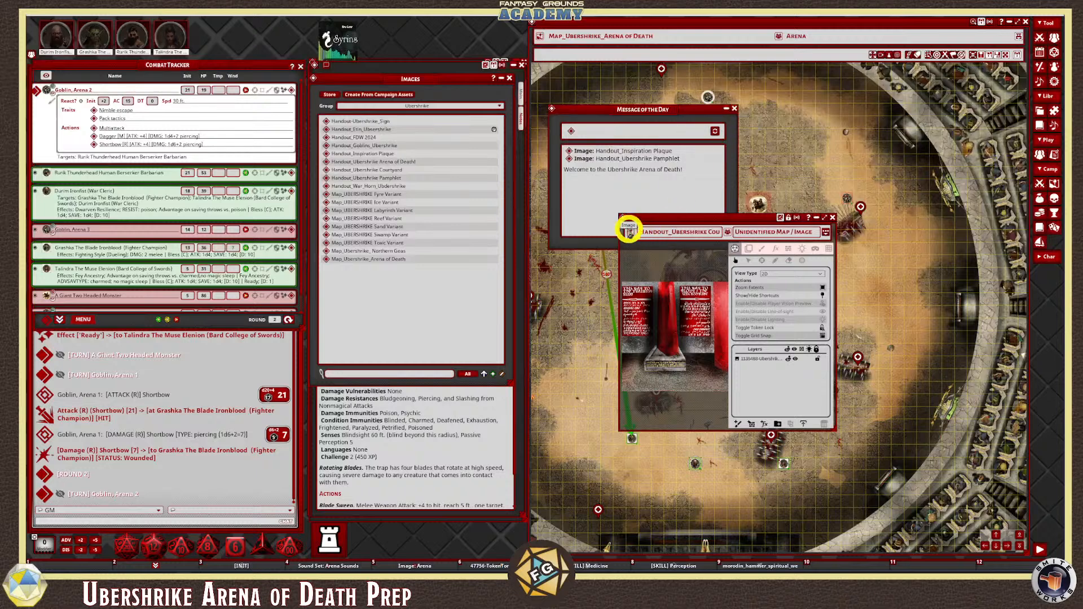
drag(621, 220, 684, 165)
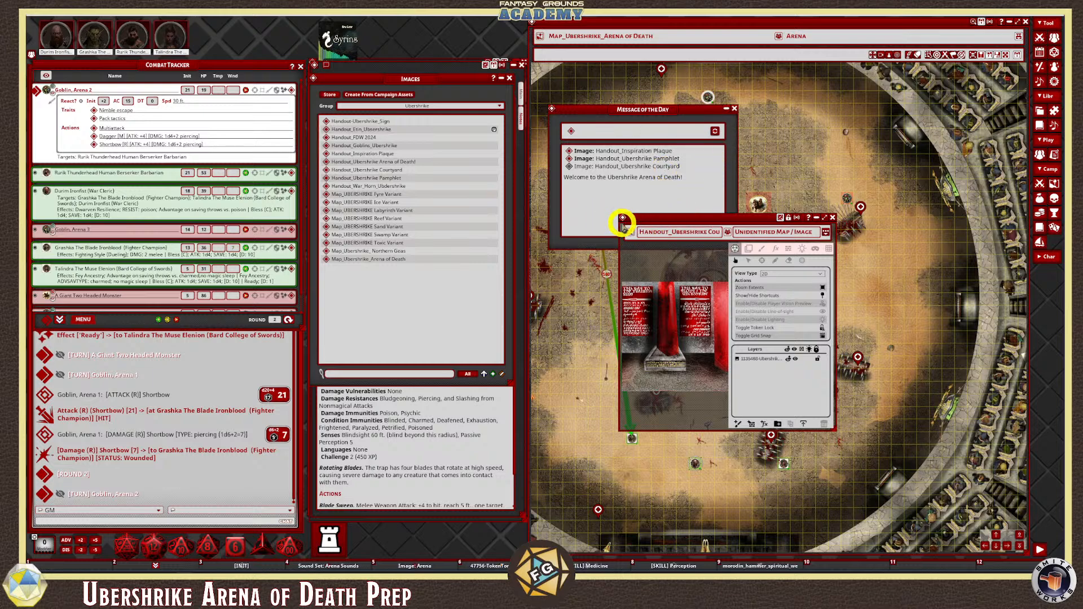
click(569, 166)
click(832, 218)
drag(623, 117, 628, 81)
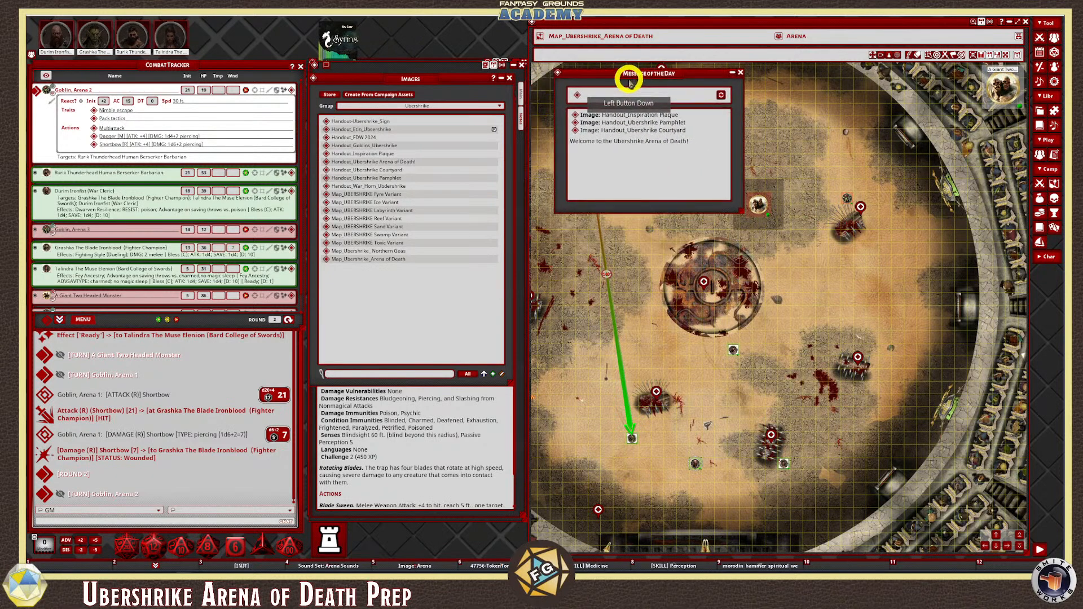
Open Handout_Inspiration Plaque from its Message of the Day link, share it with the players and close it
right_click(575, 116)
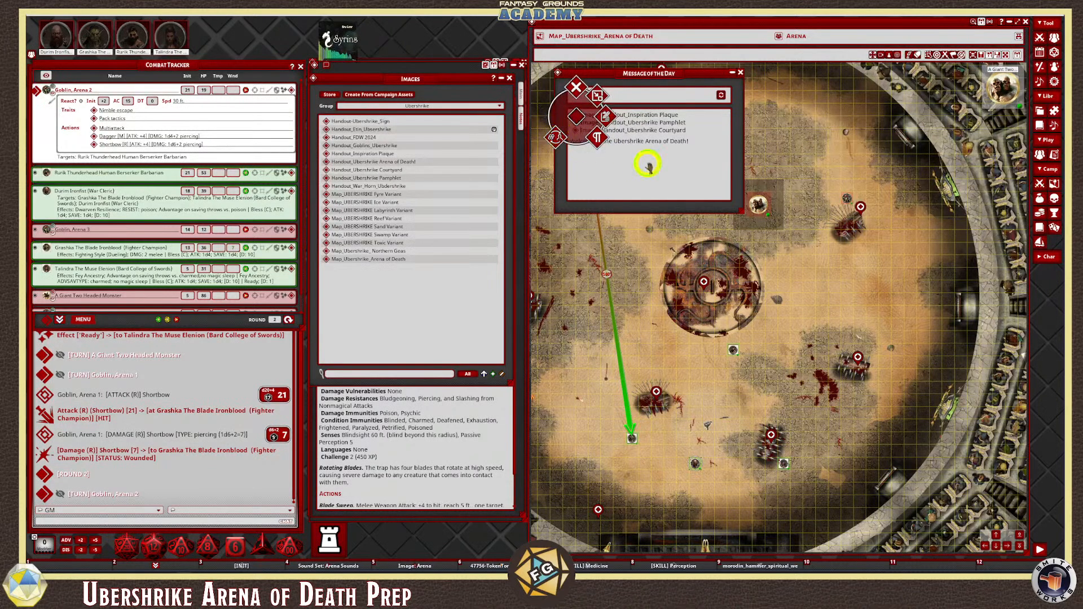
click(572, 111)
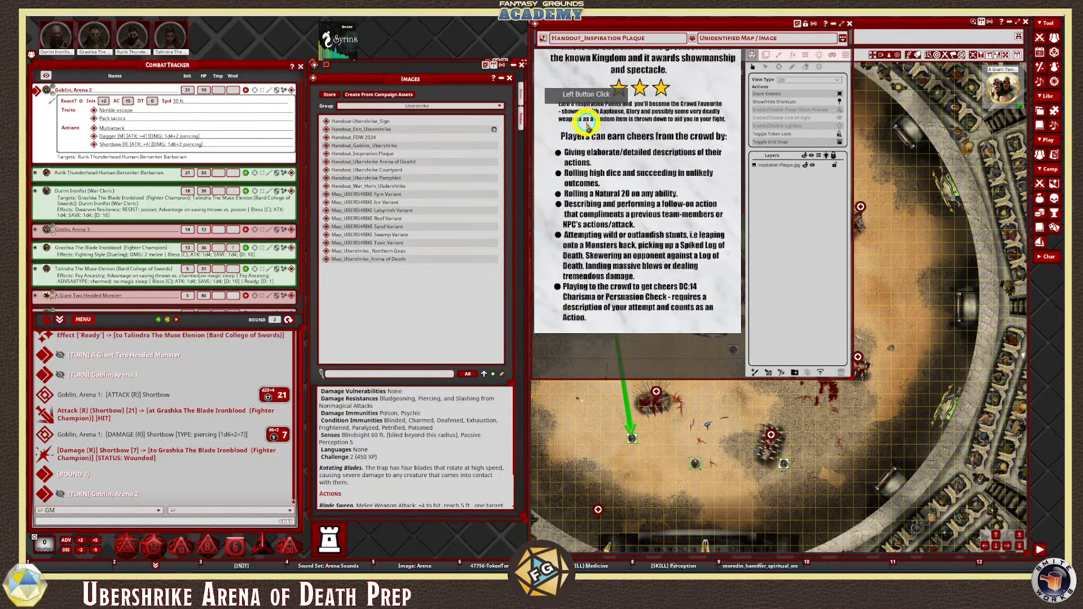
right_click(587, 121)
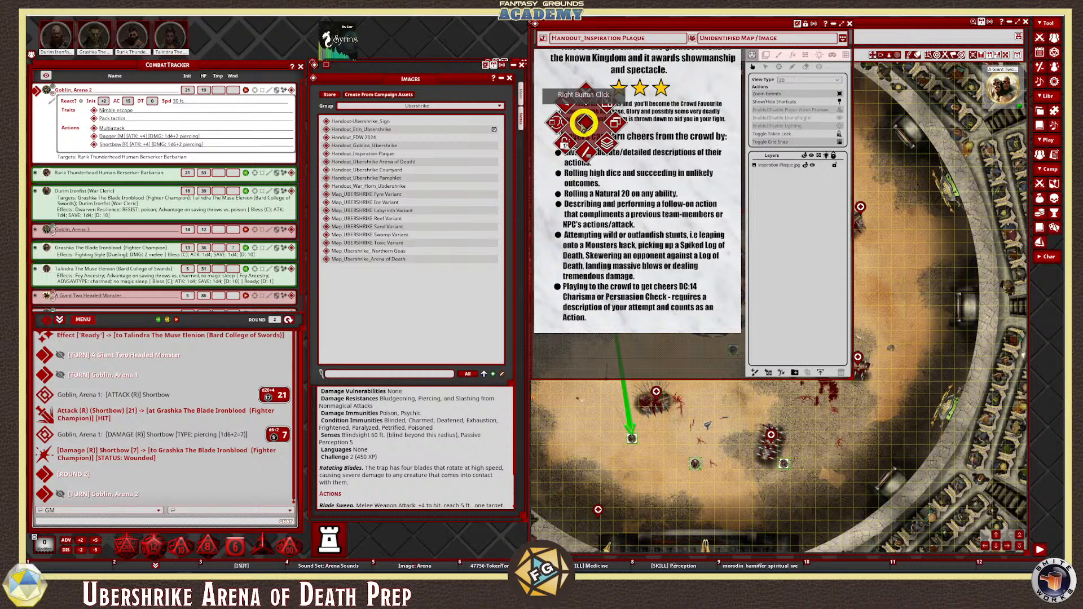
click(557, 123)
click(849, 24)
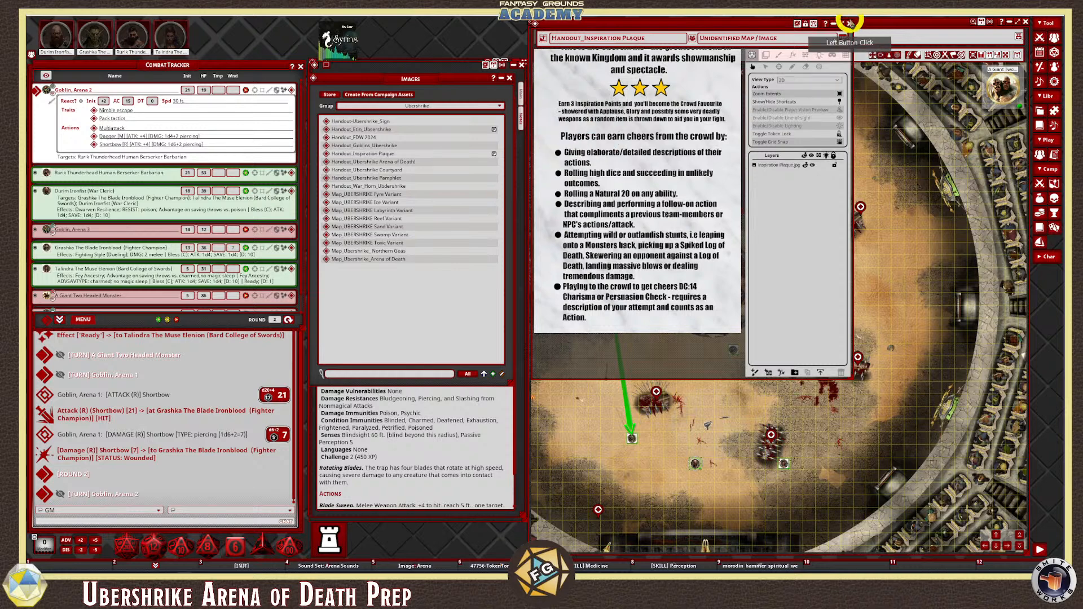
Open Handout_Ubershrike Pamphlet from its Message of the Day link, share it with the players and close it
click(574, 122)
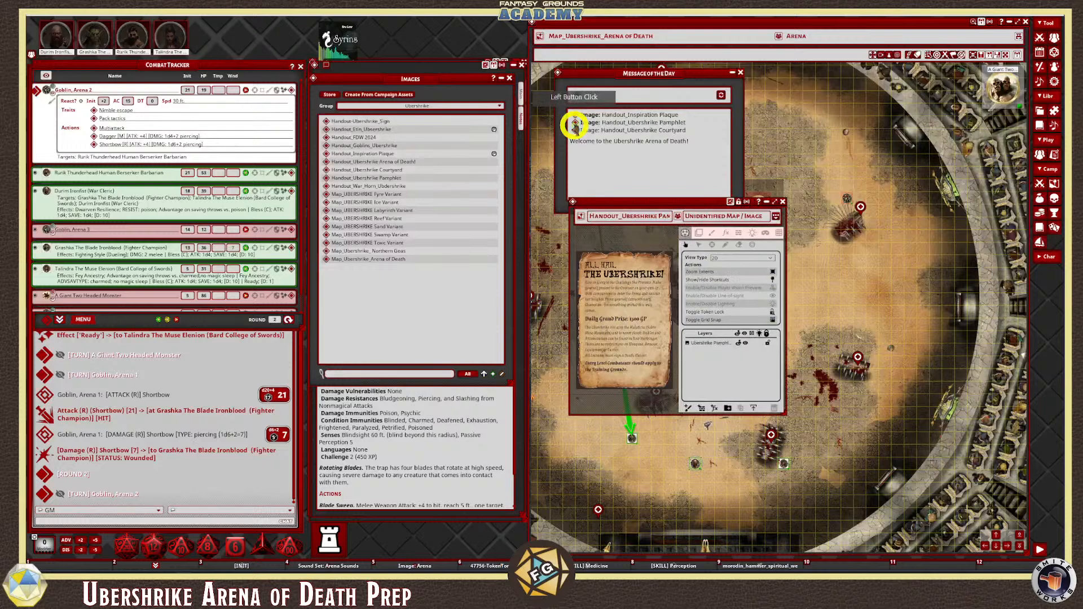
right_click(634, 261)
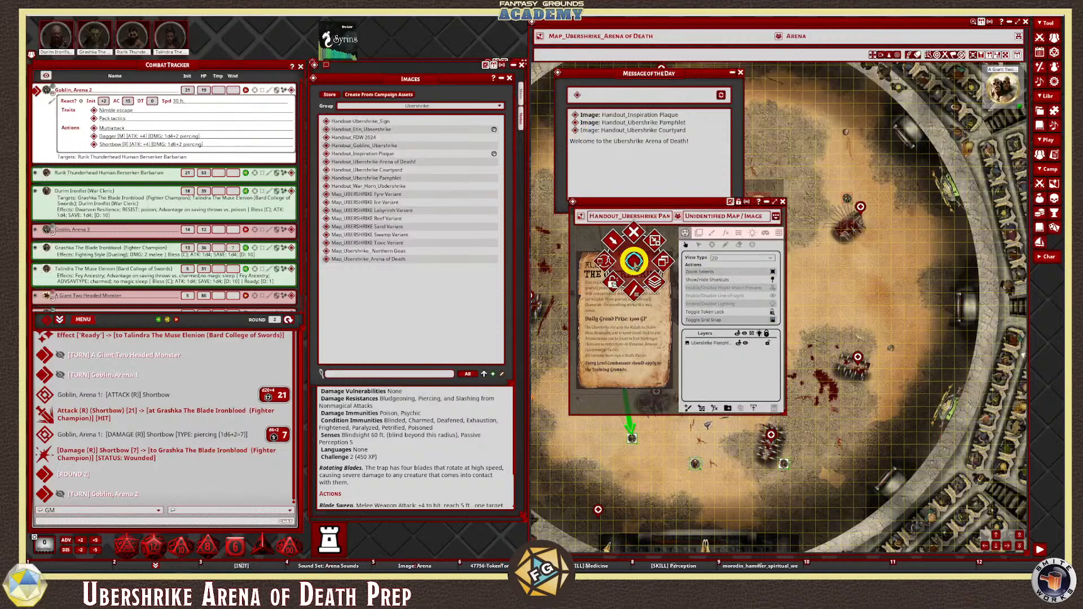
click(581, 261)
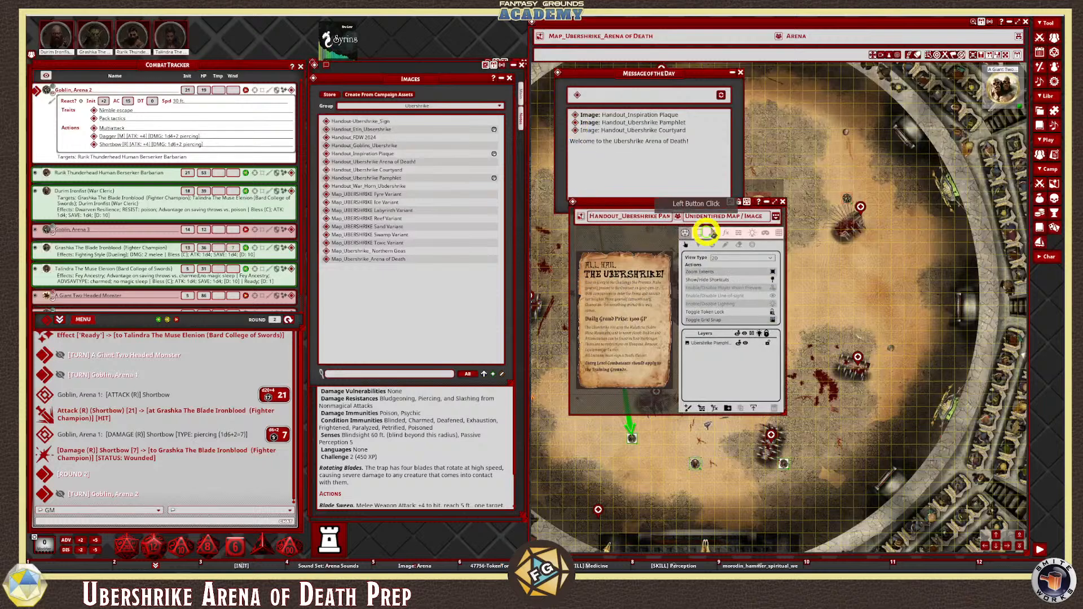
click(497, 131)
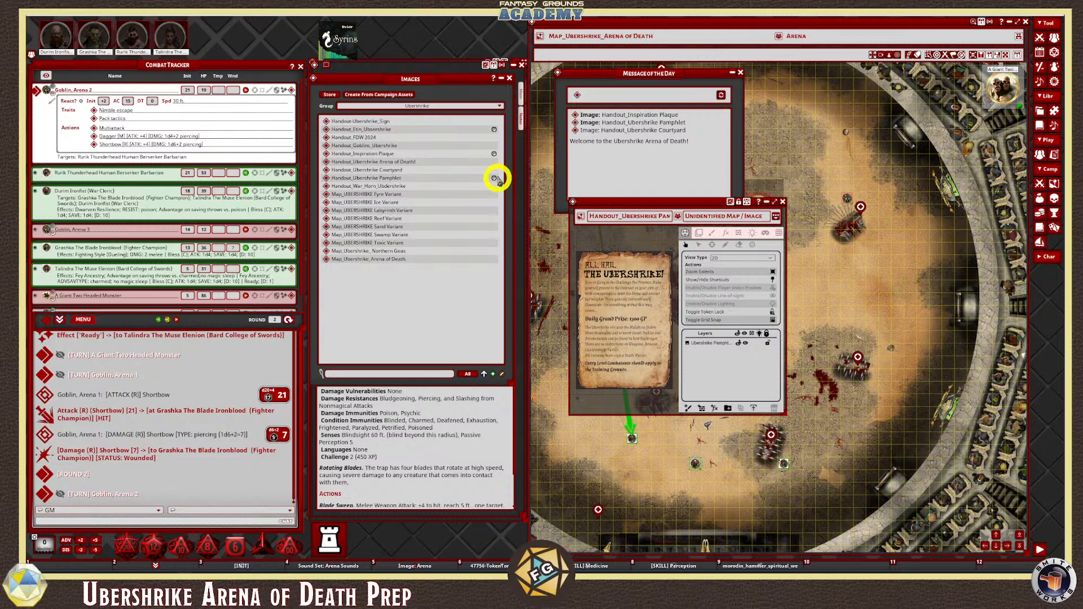
click(782, 201)
Open Handout_Ubershrike Courtyard from its Message of the Day link, share the record with the players and close it
click(566, 140)
click(576, 130)
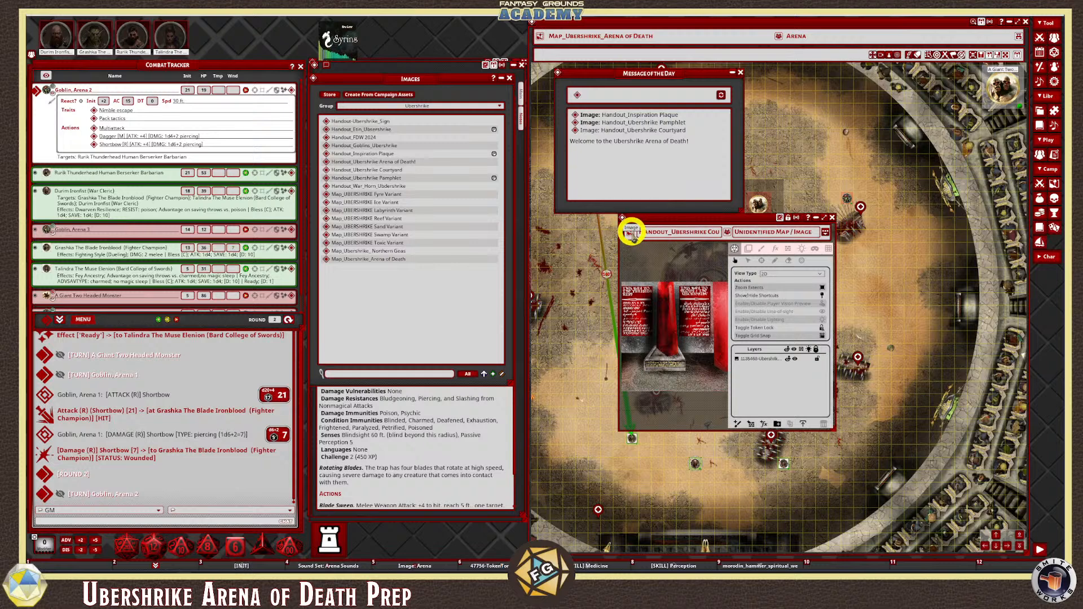
right_click(635, 254)
click(608, 255)
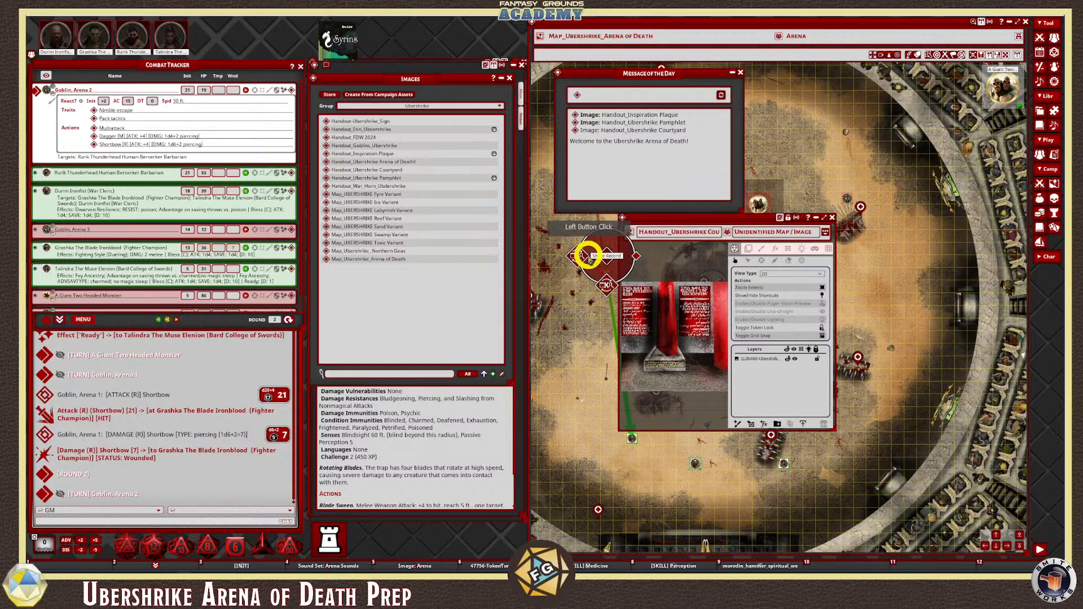
click(831, 217)
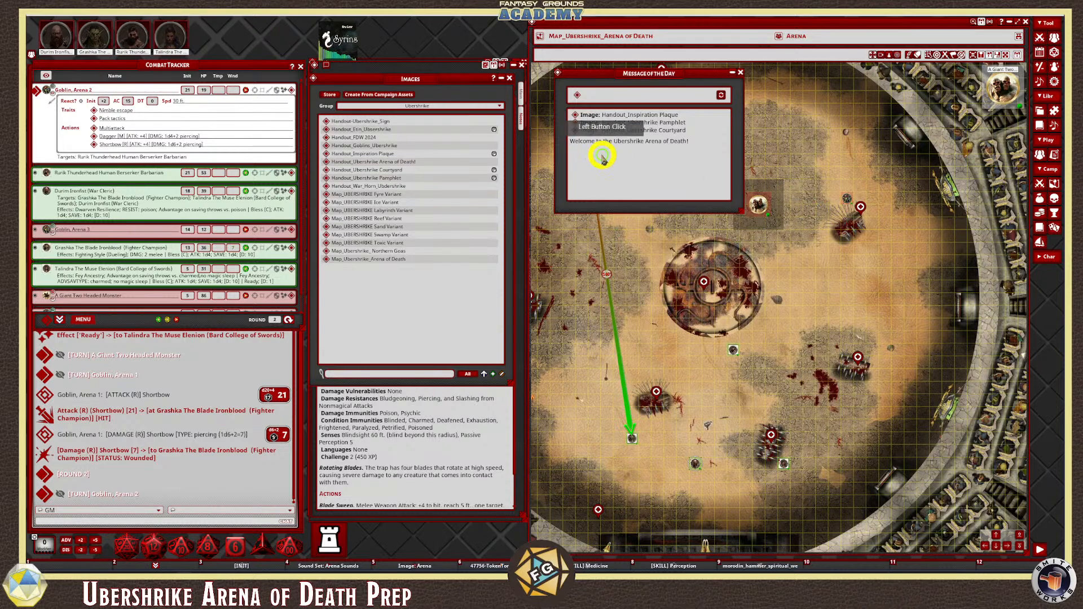
Make the "Image:" label of the courtyard link bold and close the Message of the Day
click(580, 131)
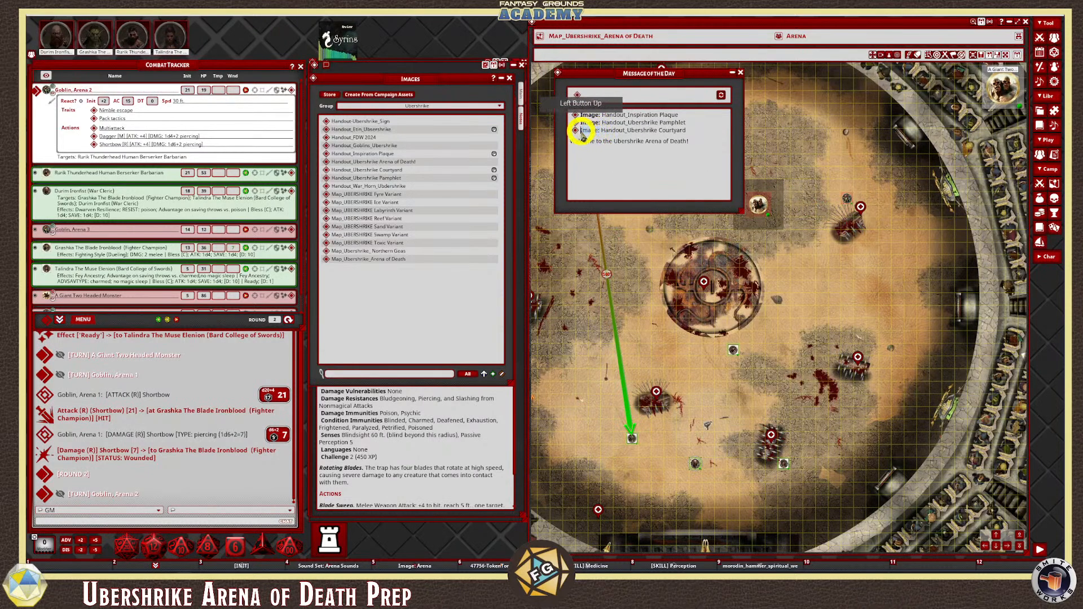
key(ctrl+b)
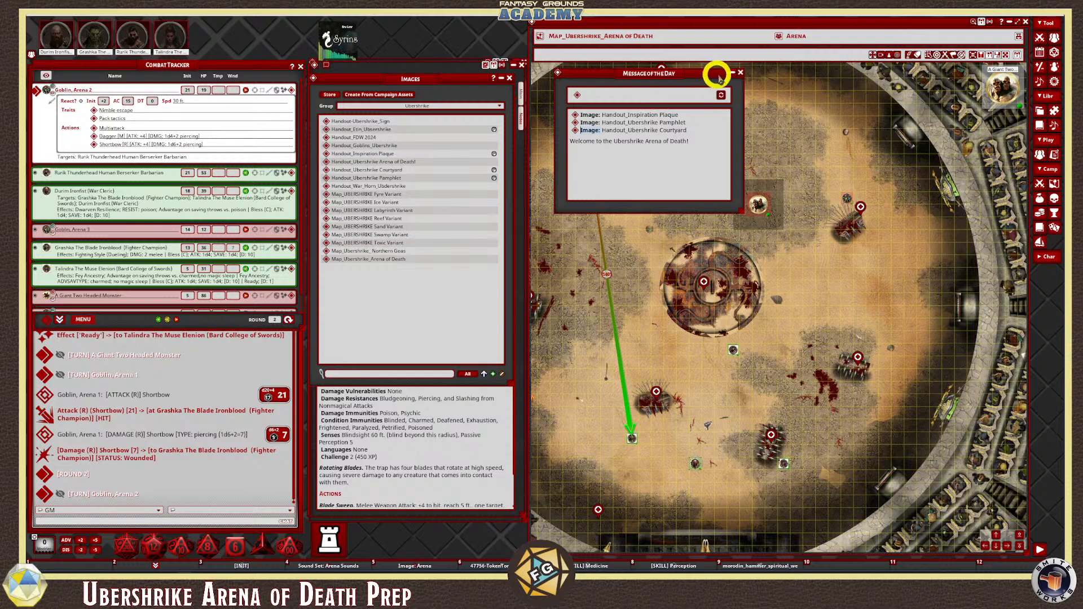
click(741, 72)
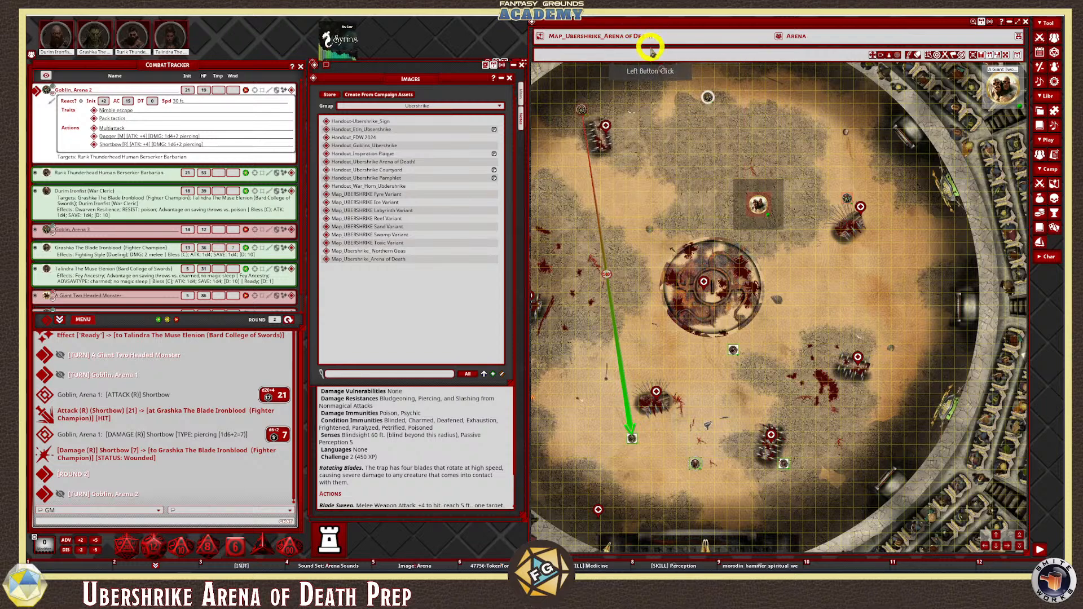
Give the whole party a long rest from the combat tracker
scroll(702, 251, down, 1)
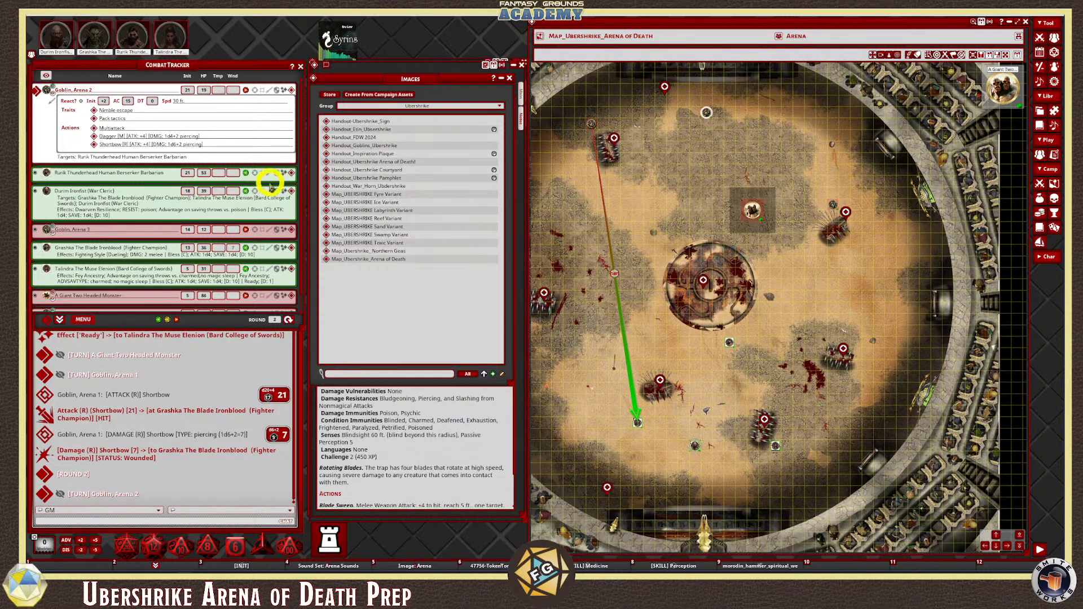
click(85, 319)
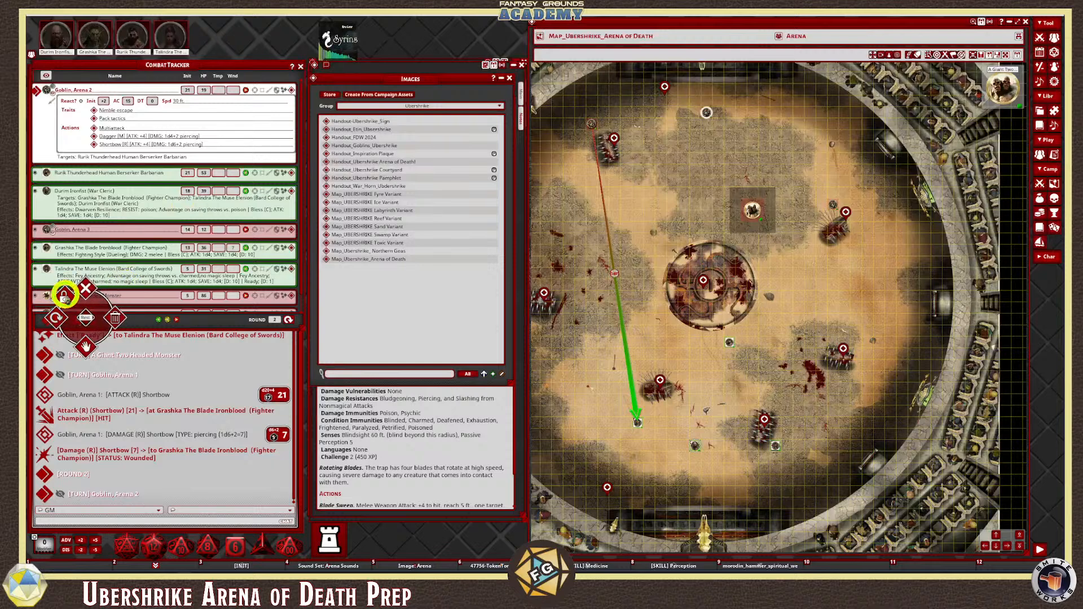
click(63, 295)
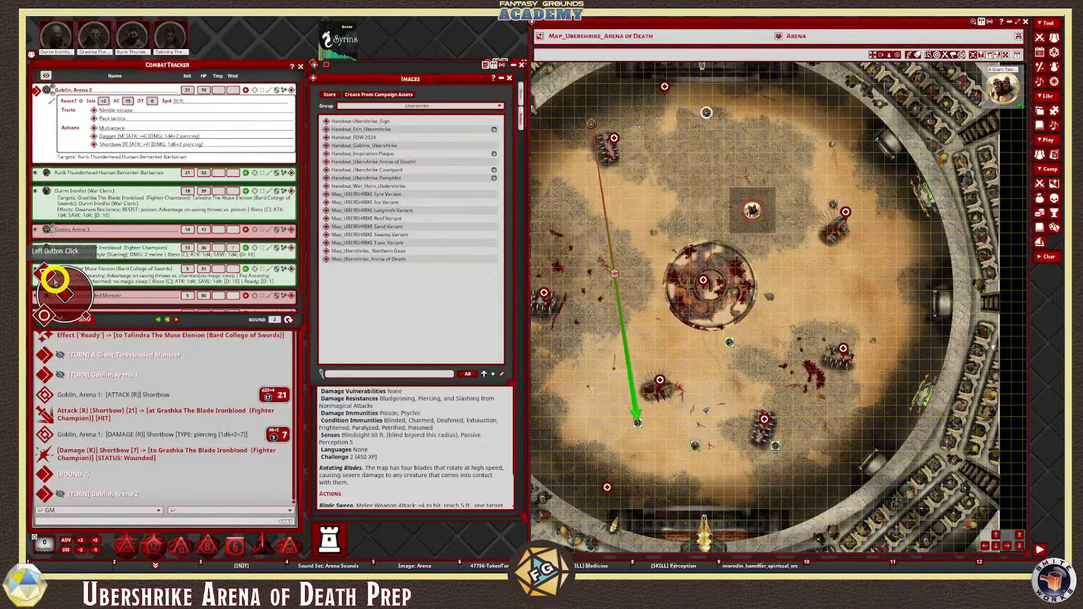
click(43, 317)
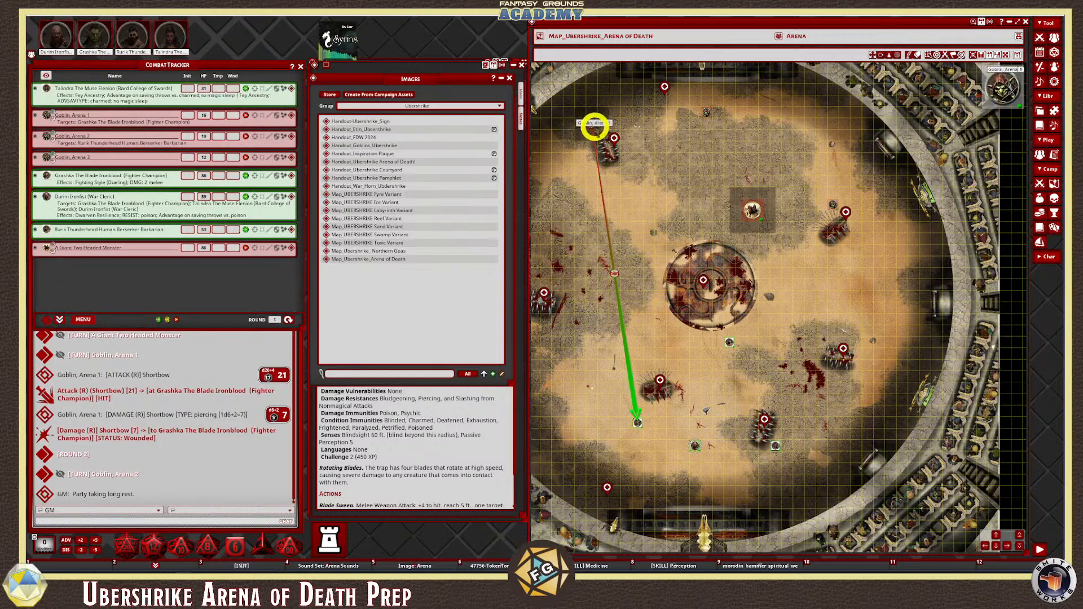
Delete all the foes, the three arena goblins and the giant two-headed monster, from the combat tracker at once
click(88, 321)
click(118, 319)
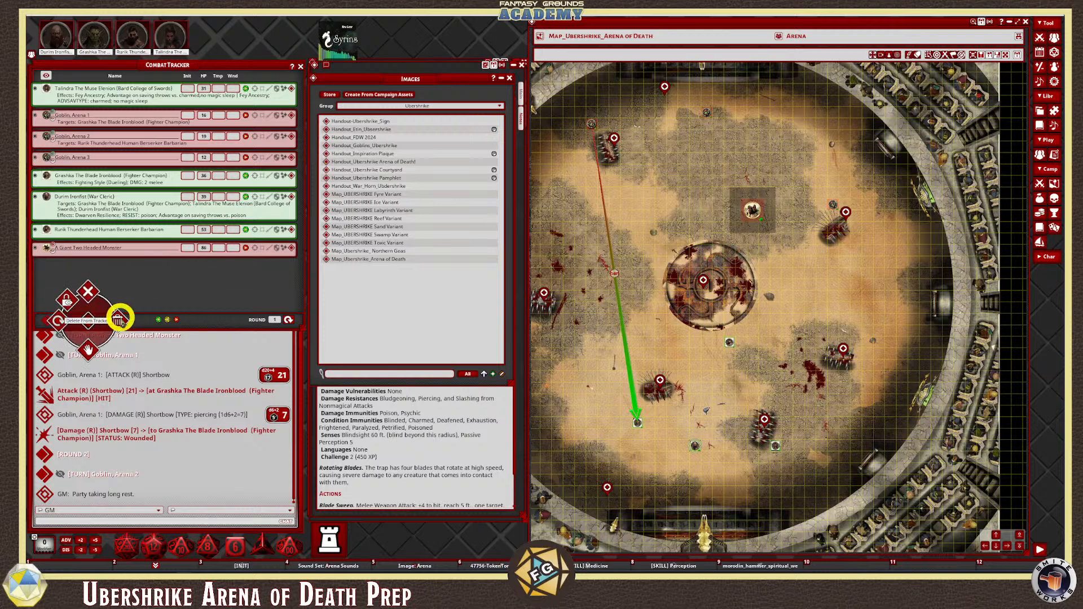
click(118, 319)
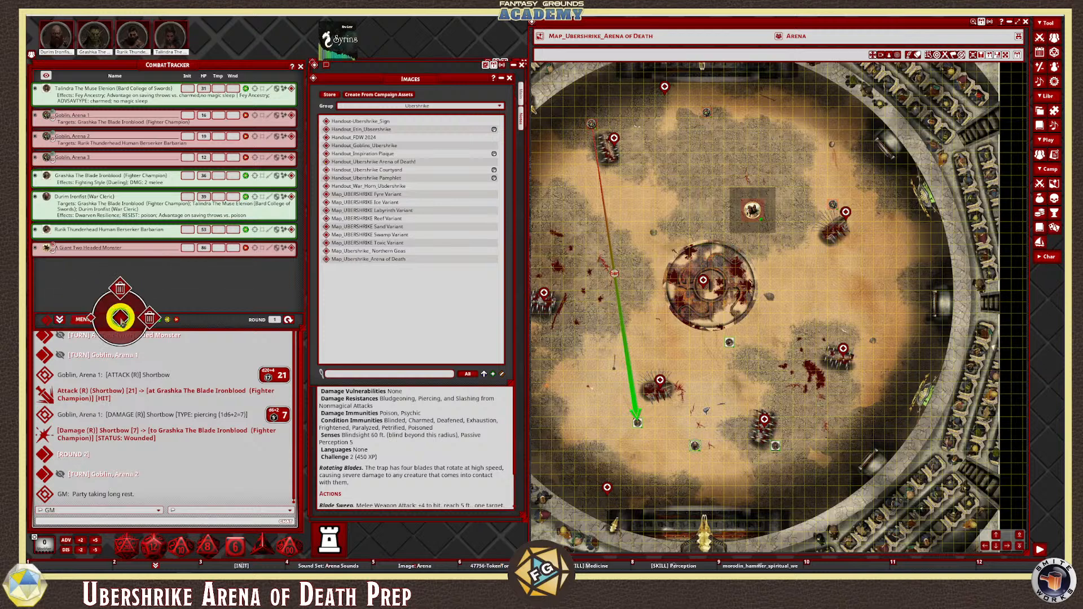
click(153, 318)
scroll(685, 385, down, 1)
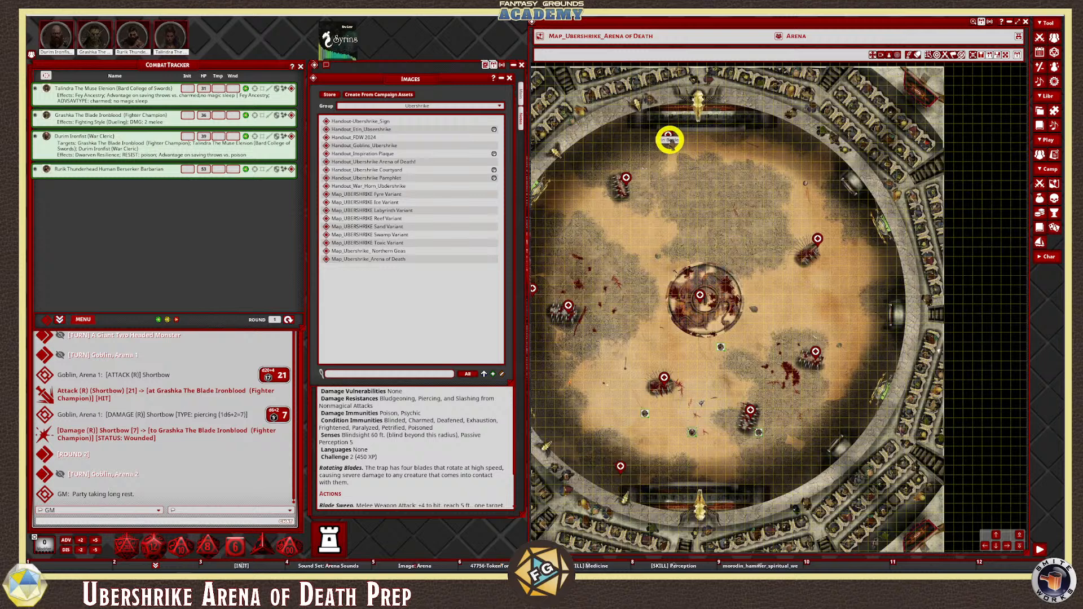
Add the Etin Battle encounter to the combat tracker from its arena map pin, close it and fit the whole map in its window
click(669, 137)
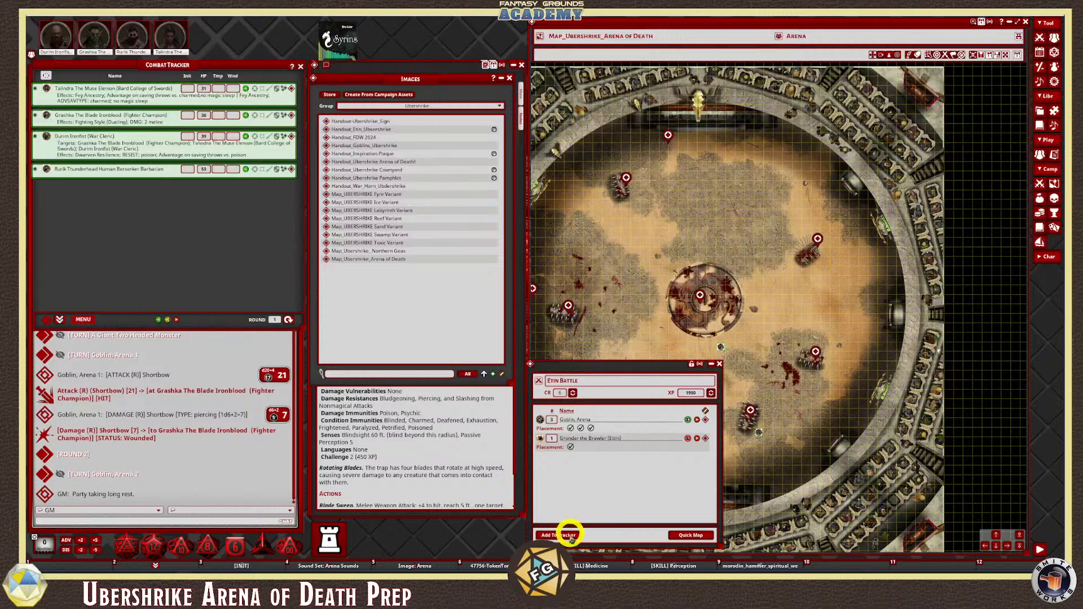
click(564, 535)
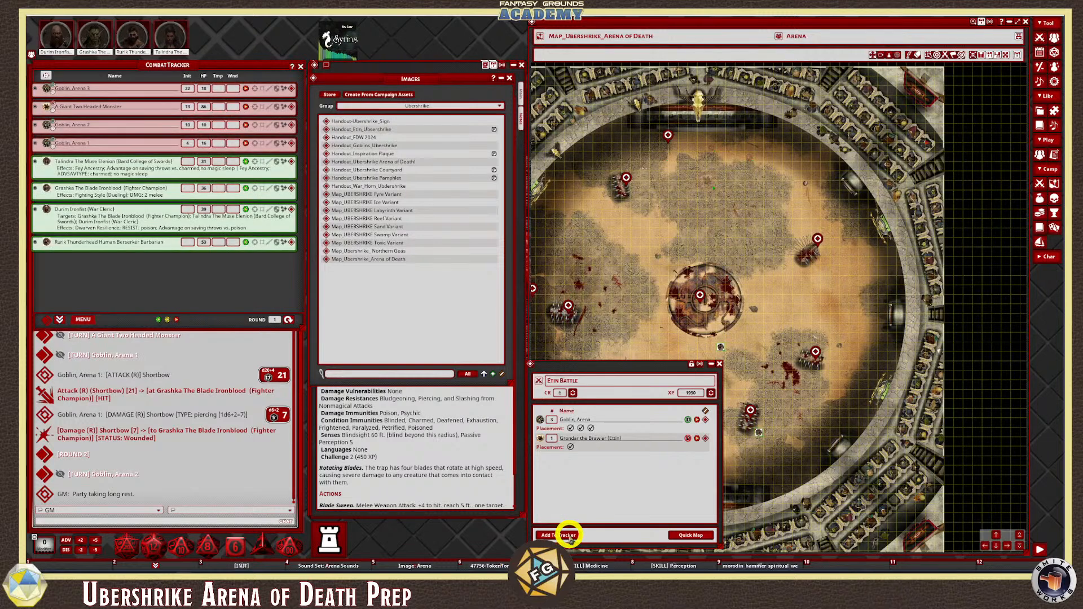
click(719, 364)
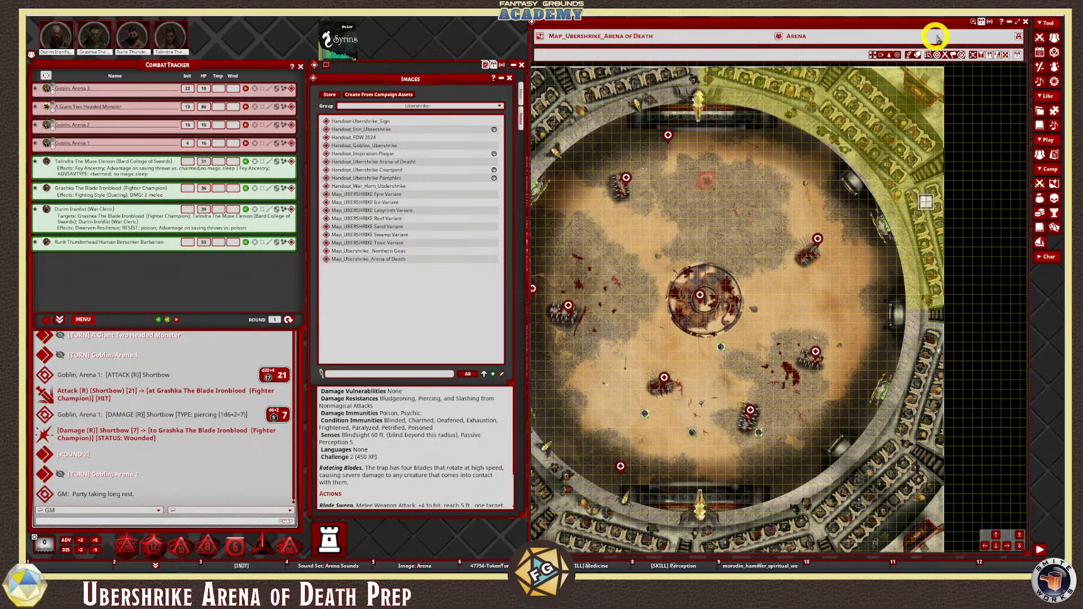
click(873, 55)
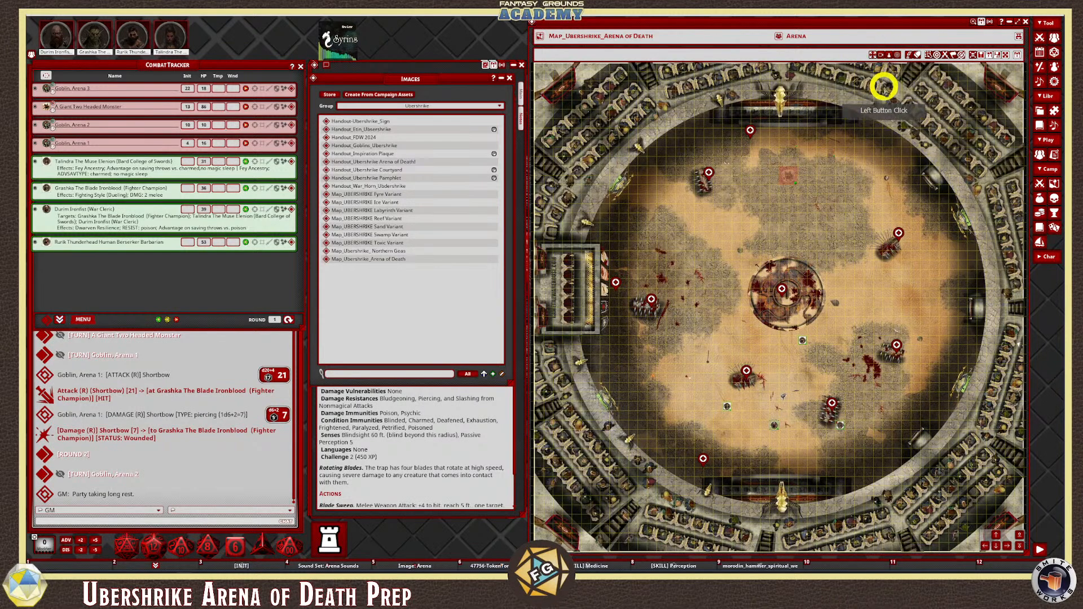
drag(738, 35, 737, 29)
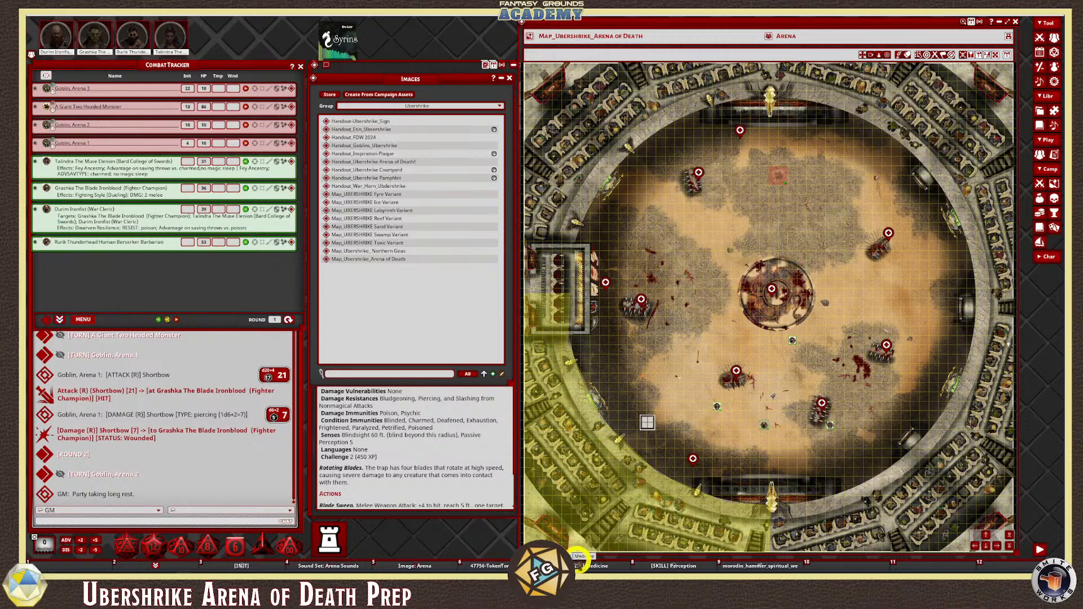
Clear leftover hotkeys from the hotkey bar, including the Perception skill and [INIT] entries
right_click(669, 565)
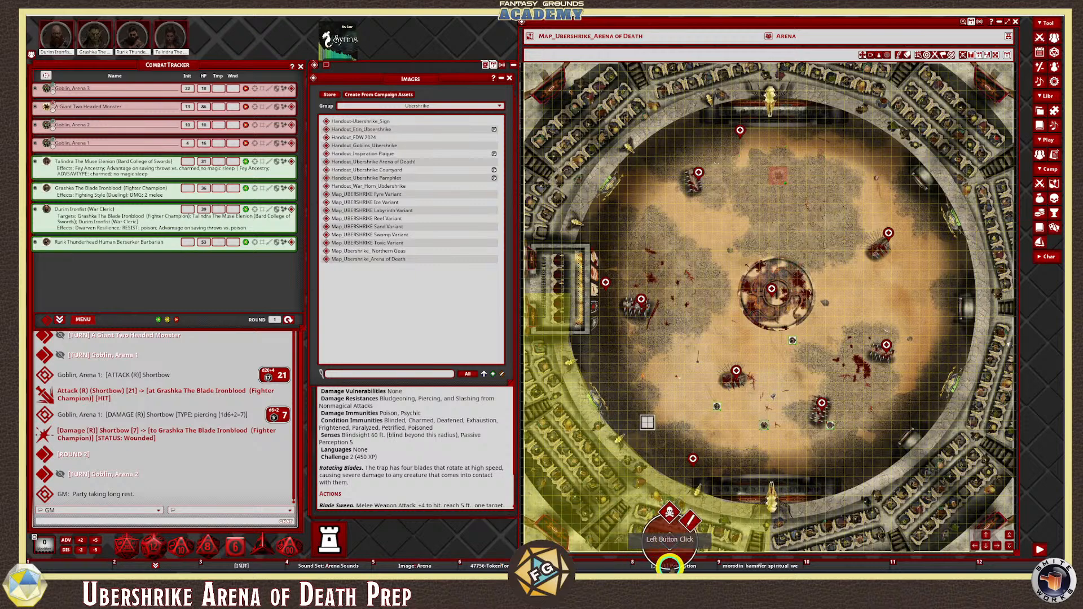
click(669, 512)
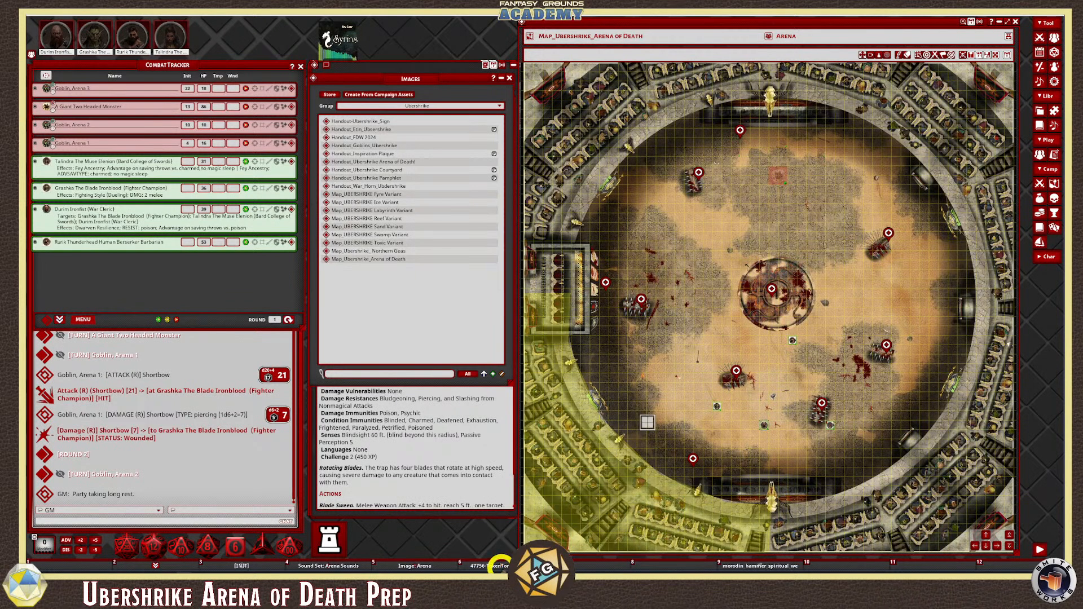
right_click(245, 566)
click(244, 515)
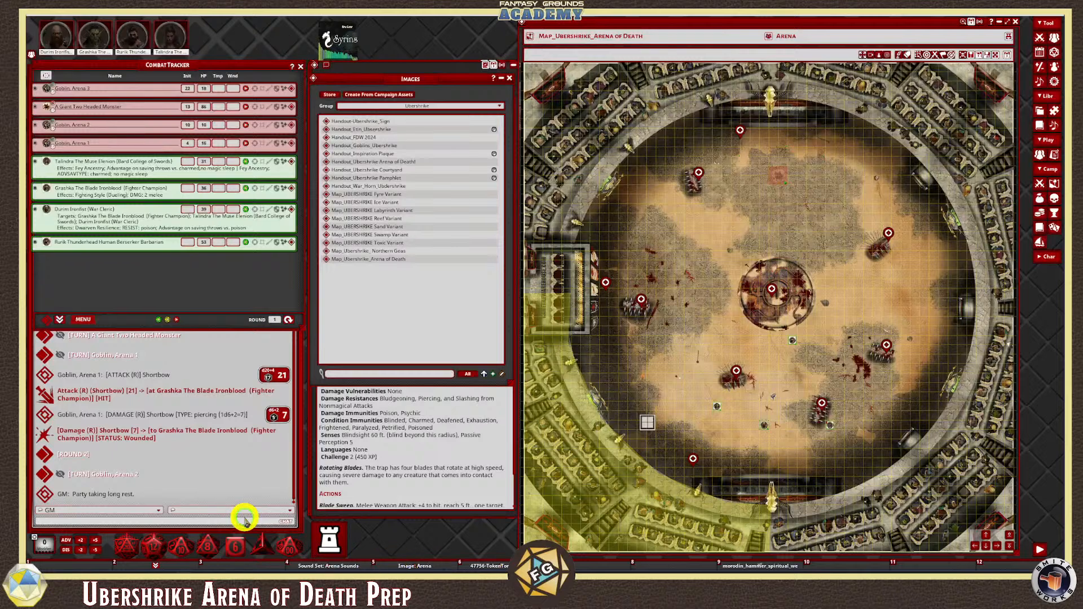
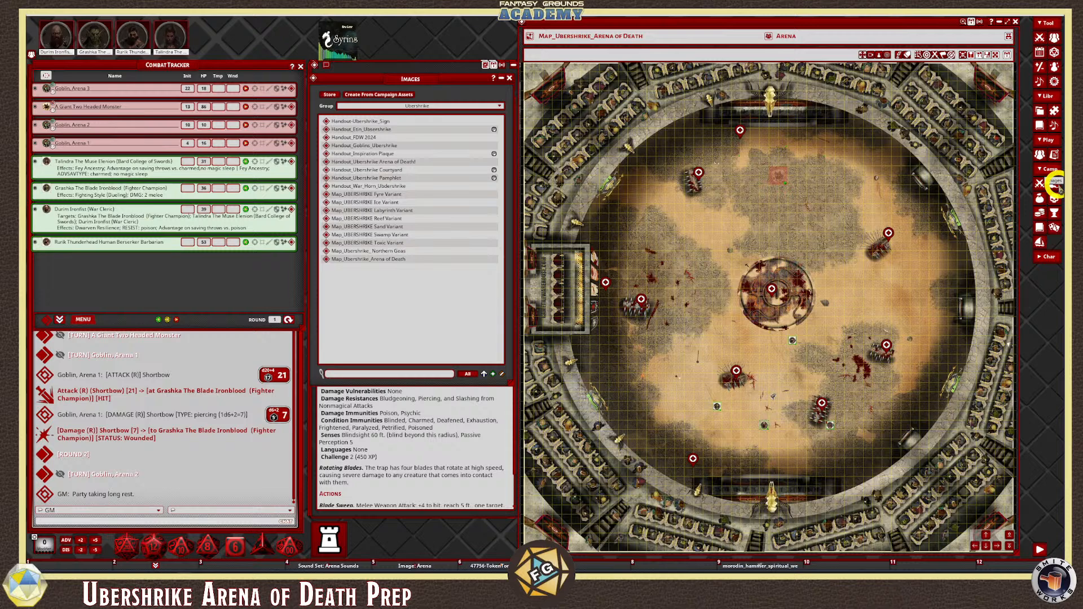
Open Handout_FDW 2024 from the Ubershrike images and enlarge it over the upper part of the arena map
click(1055, 188)
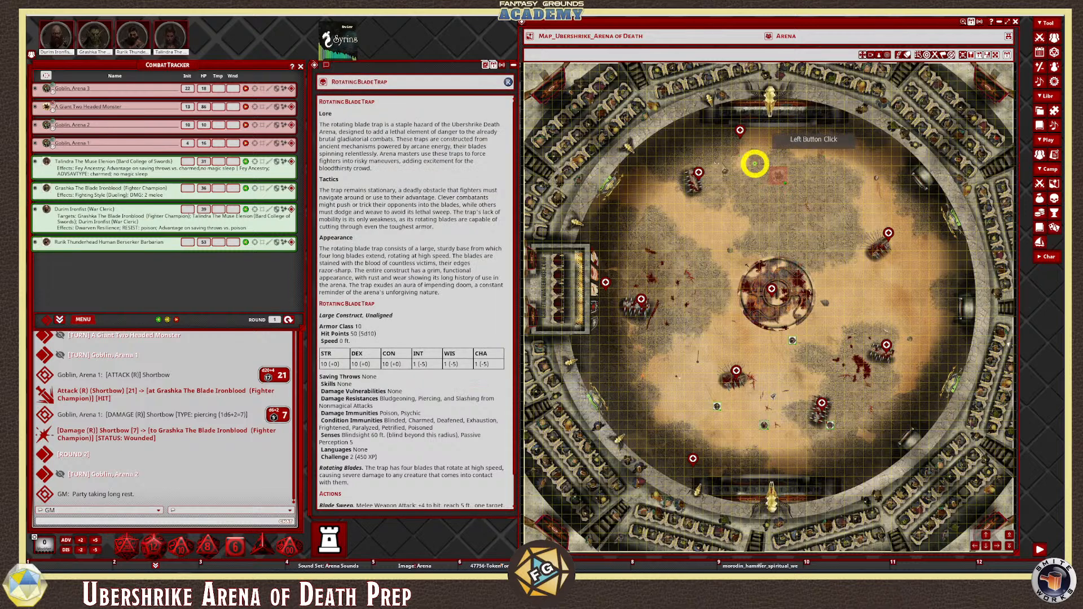
click(1054, 189)
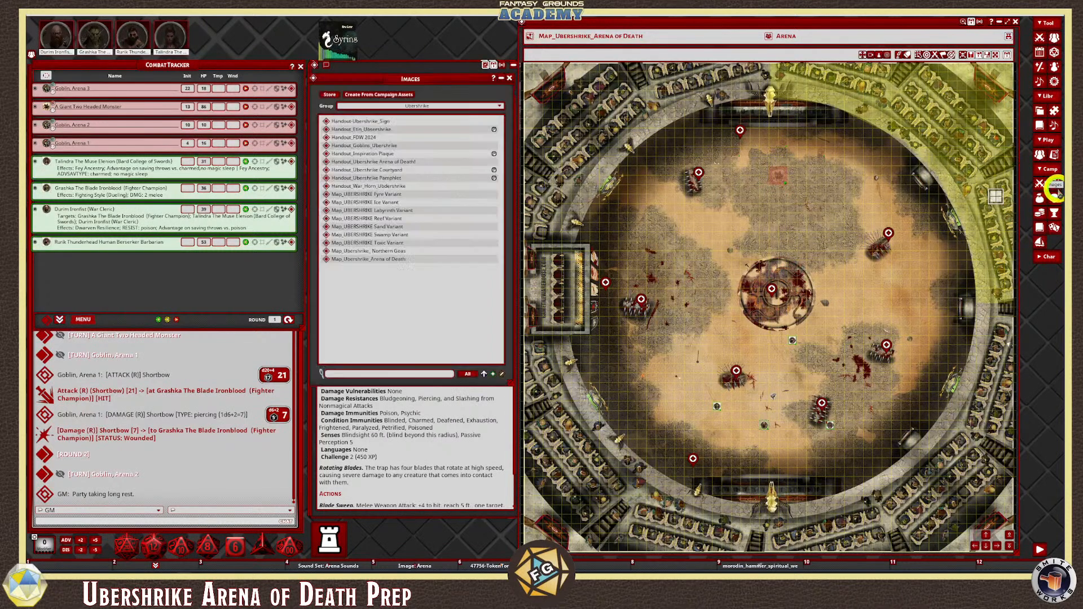
click(327, 140)
drag(504, 53, 686, 23)
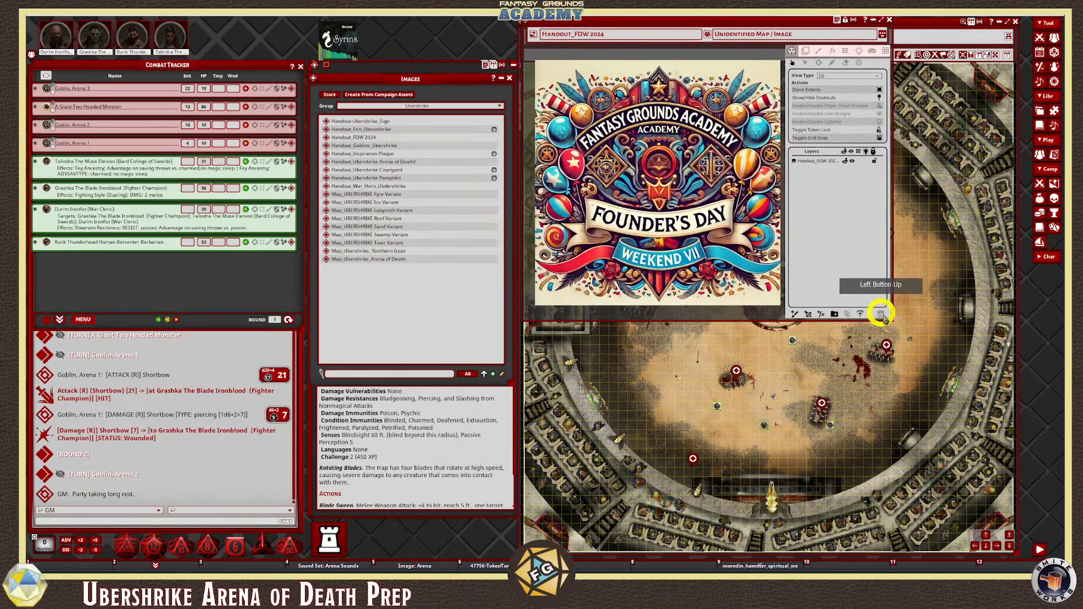
drag(887, 318, 1017, 423)
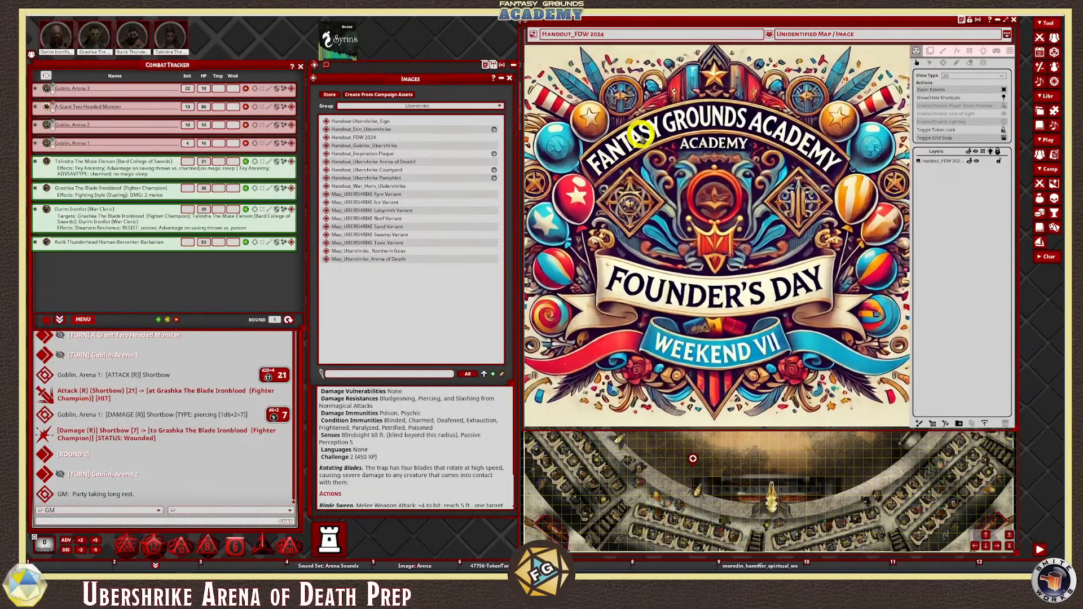
click(496, 74)
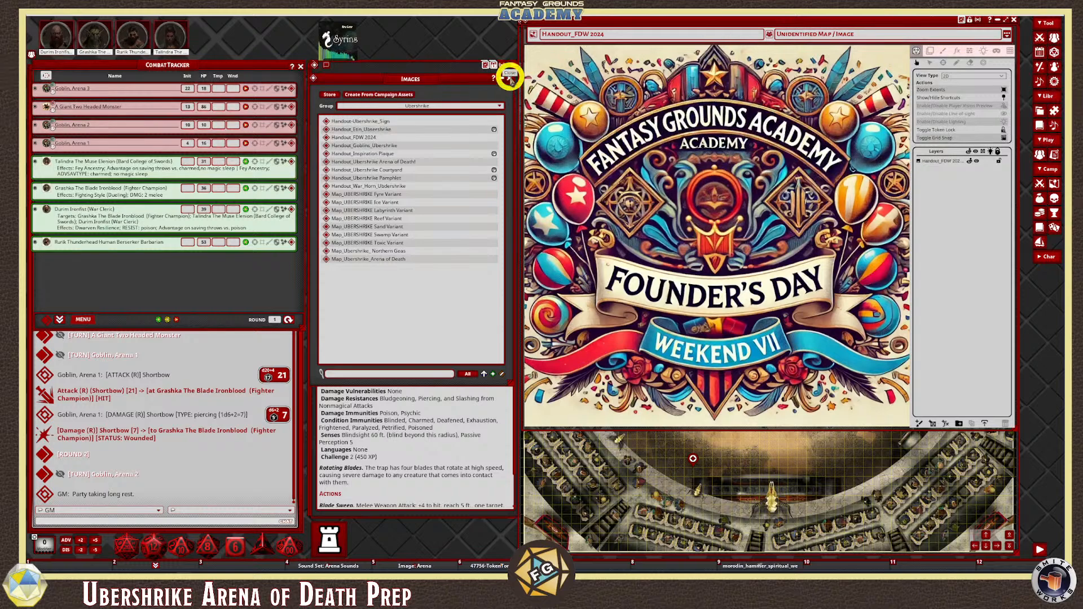